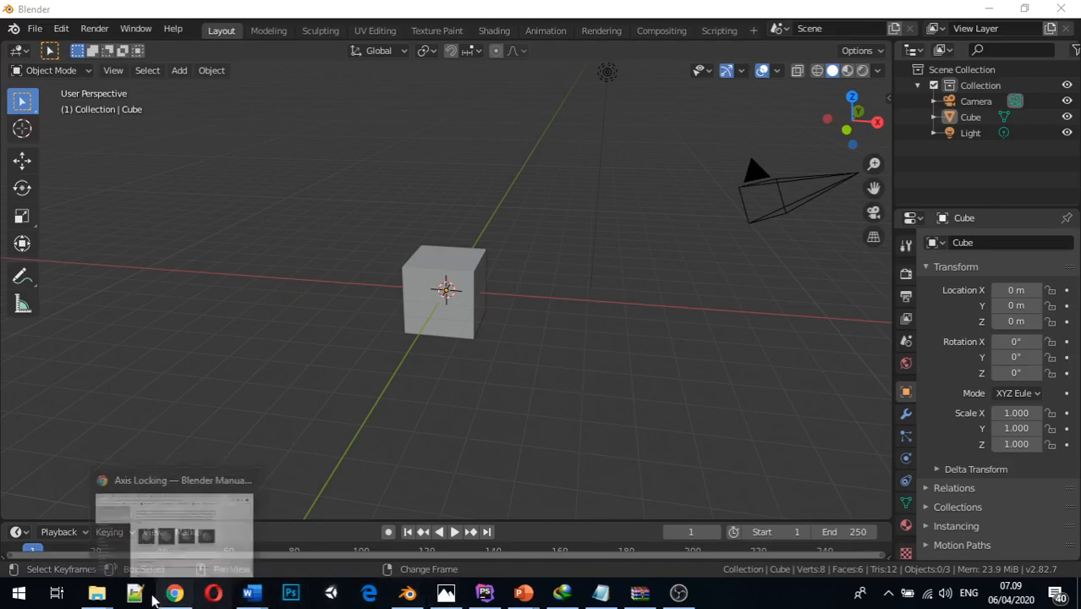
Switch to the Teknik Animasi 3D folder in File Explorer, view Tribal.jpg, and close the image
mouse_move(97, 592)
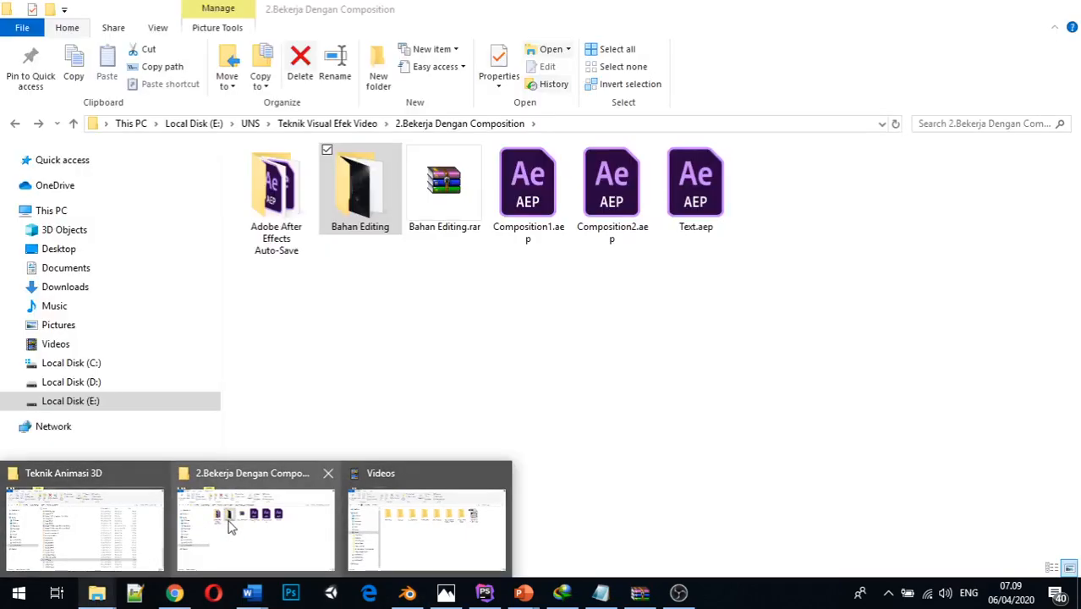
left_click(121, 541)
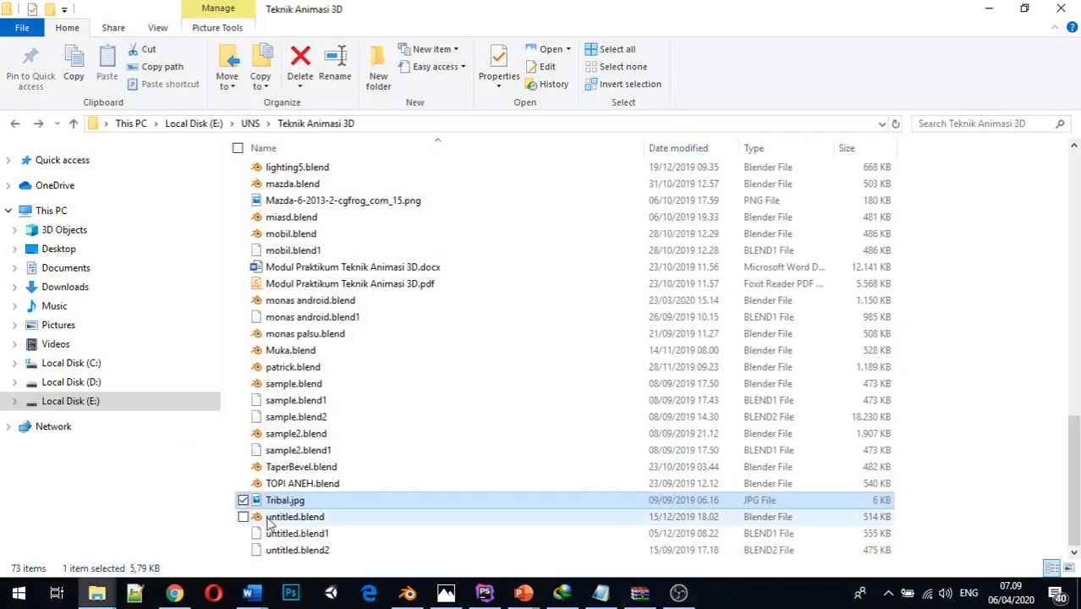
double_click(290, 502)
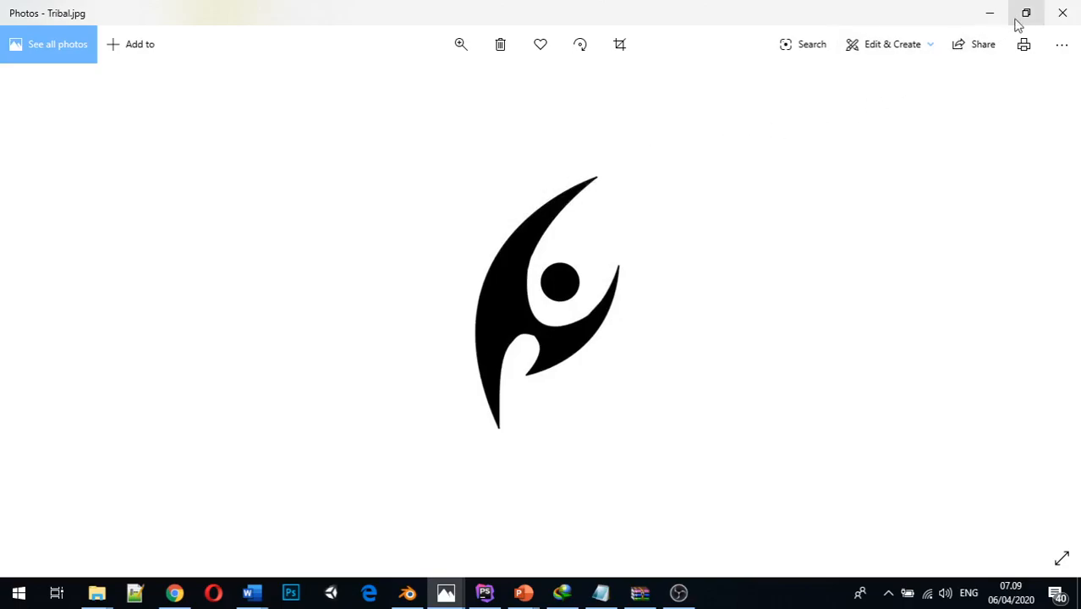
left_click(1068, 17)
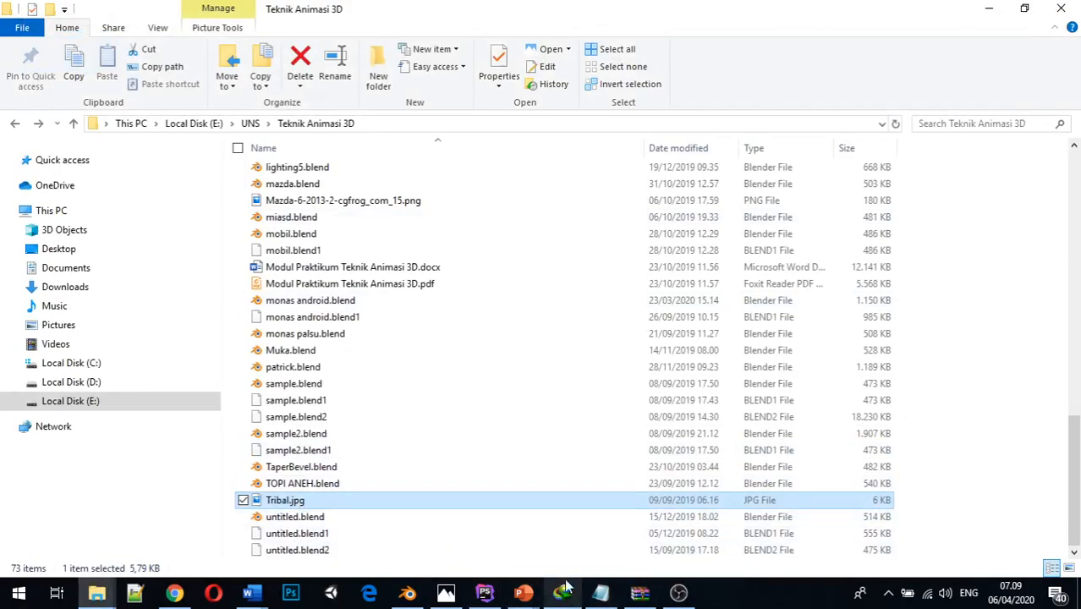
Switch to Blender and delete the default cube from the scene
left_click(407, 595)
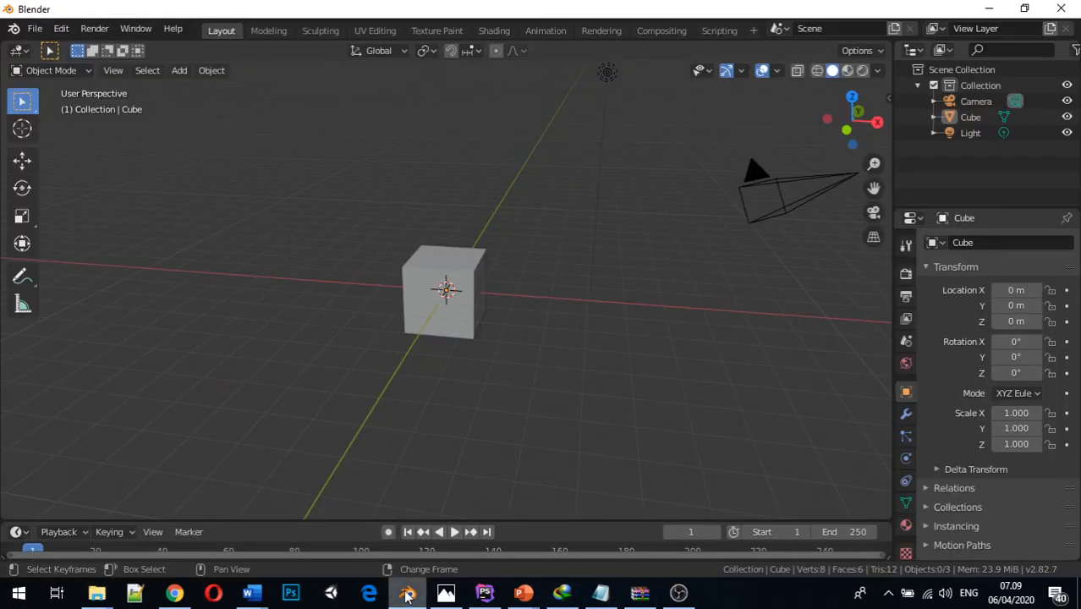
left_click(450, 271)
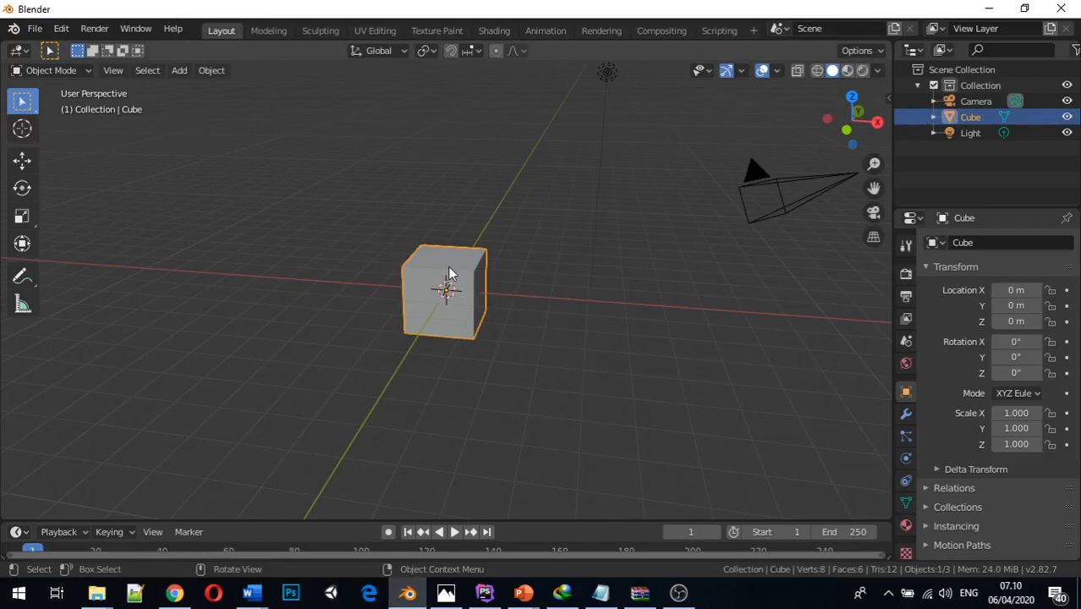
key("x")
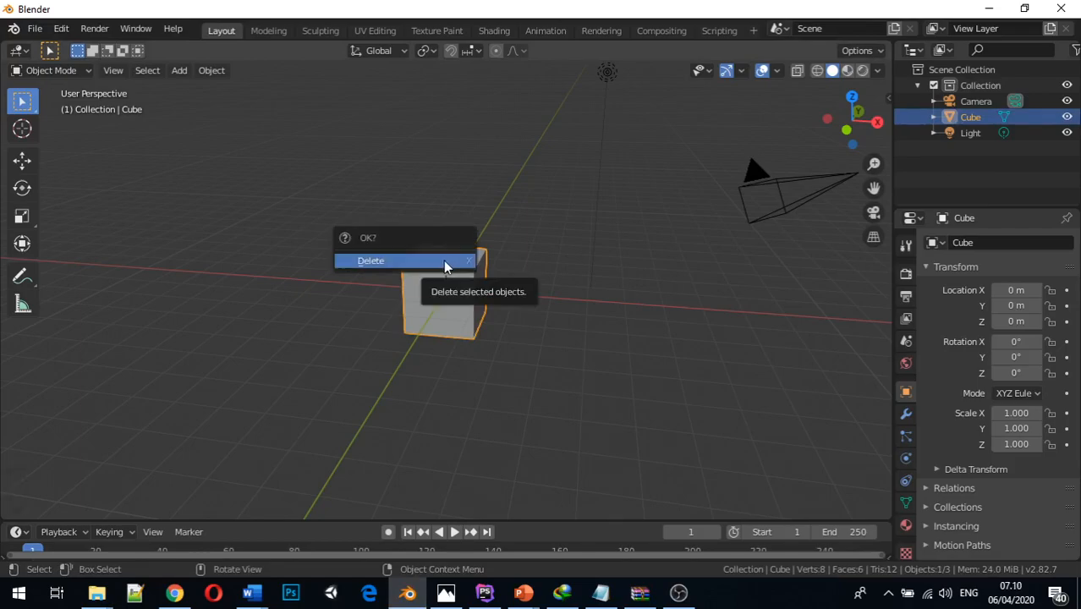
left_click(445, 262)
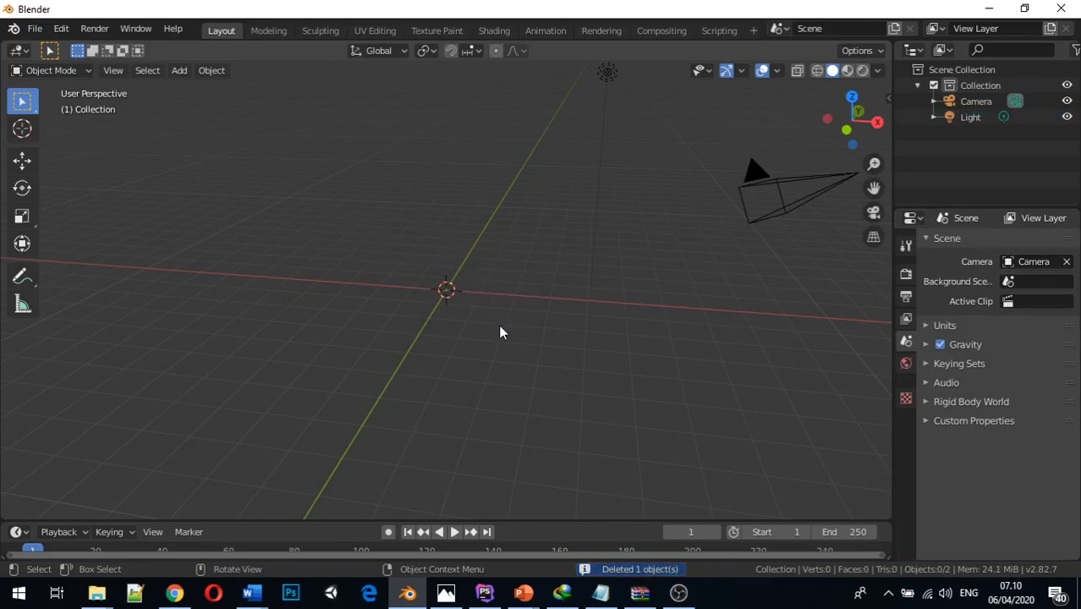
Bring Tribal.jpg from the Teknik Animasi 3D folder into Blender's 3D viewport as a reference image near the origin
middle_click_drag(504, 323, 473, 317)
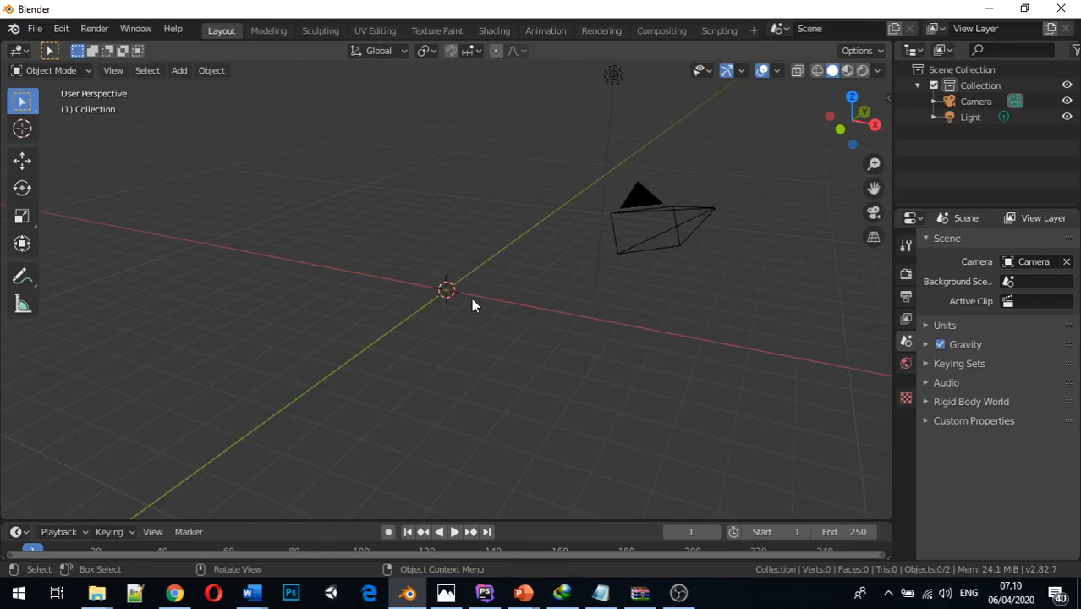
key("alt+Tab")
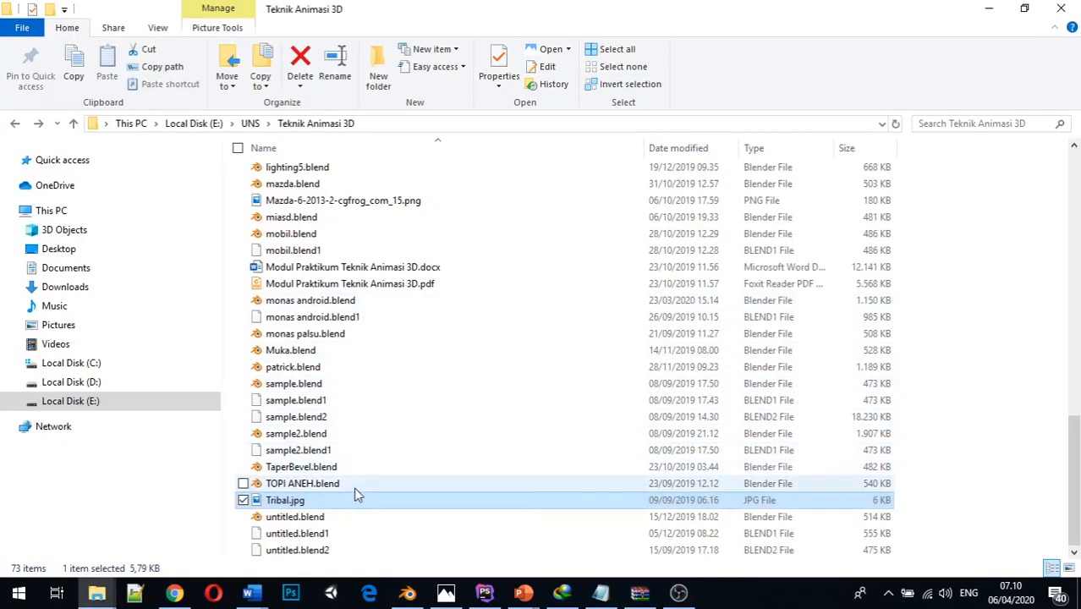
key("alt+Tab")
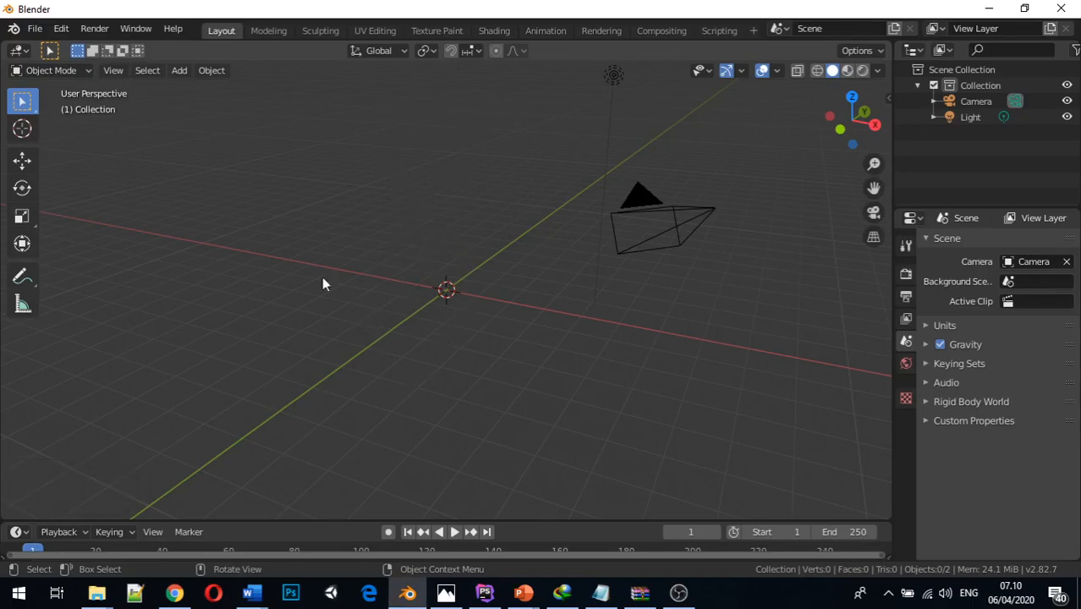
key("alt+Tab")
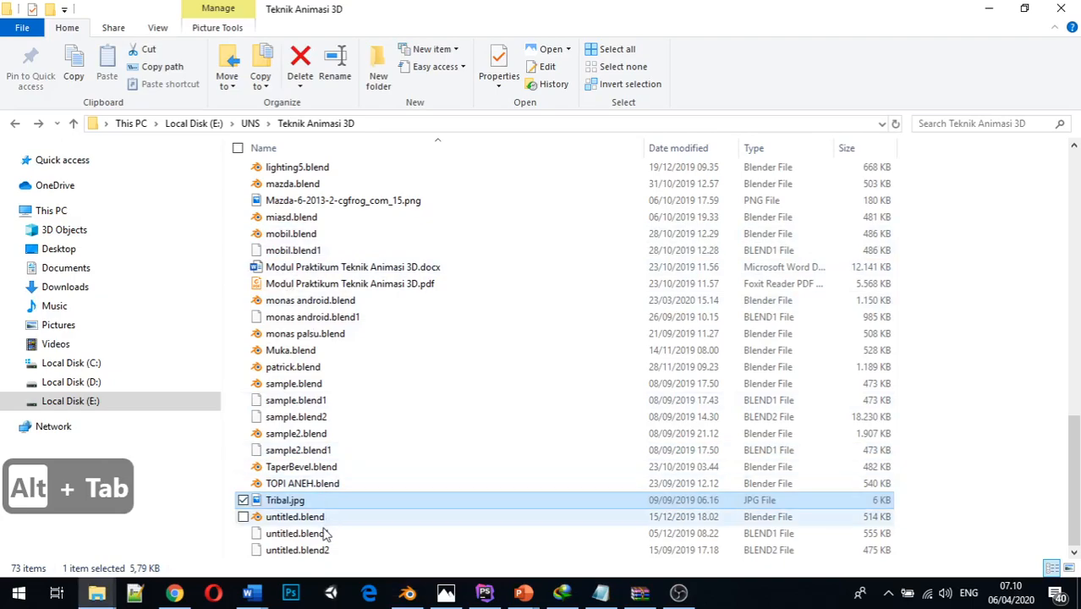
left_click_drag(279, 506, 441, 463)
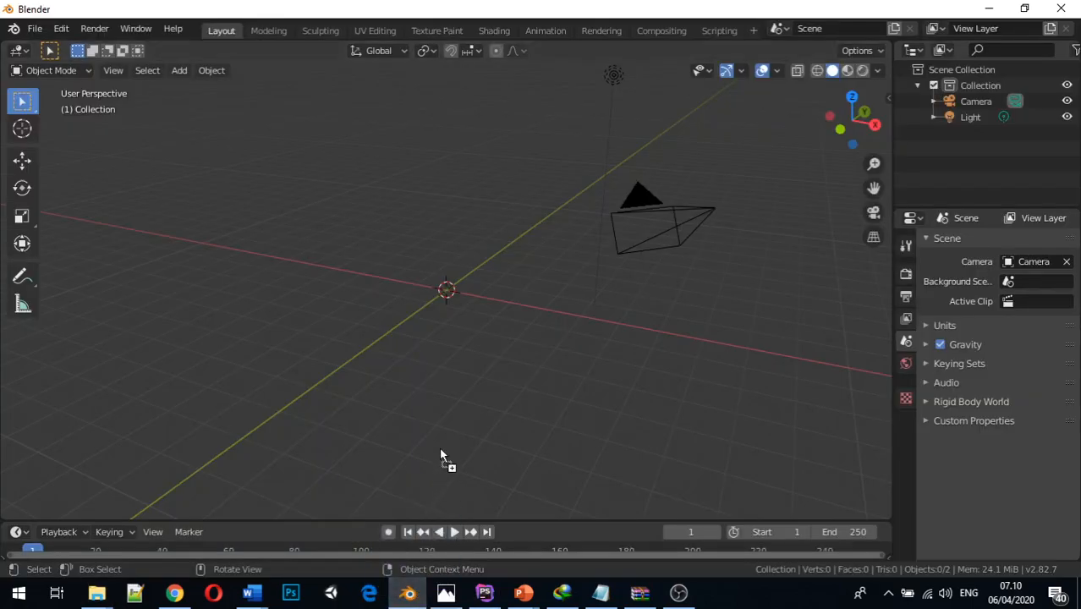
left_click_drag(454, 341, 453, 338)
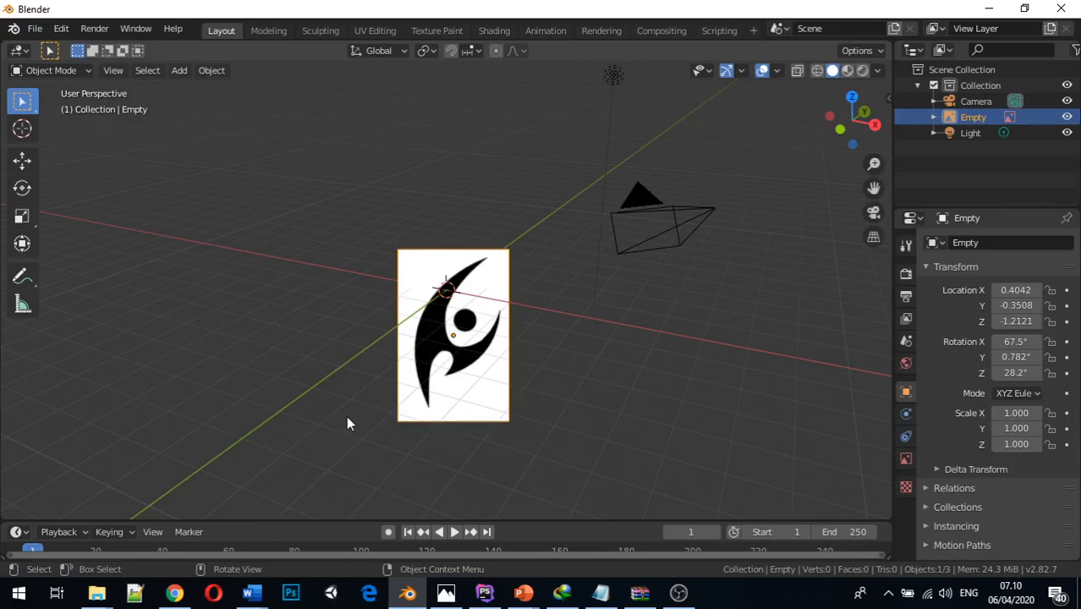
Examine the reference image's orientation in front orthographic, front perspective and angled views
key("KP_1")
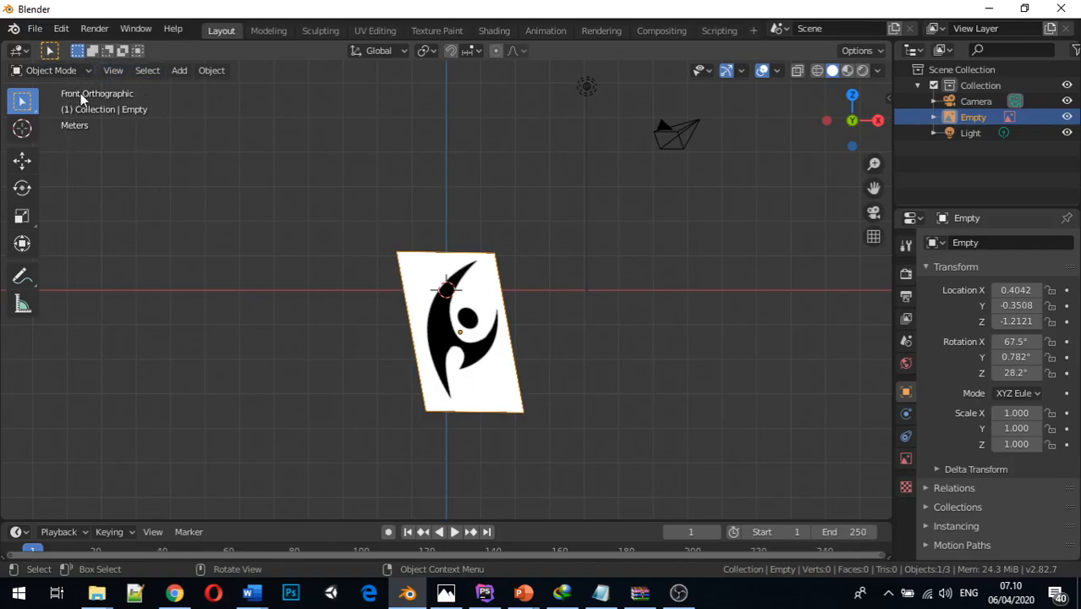
key("alt+a")
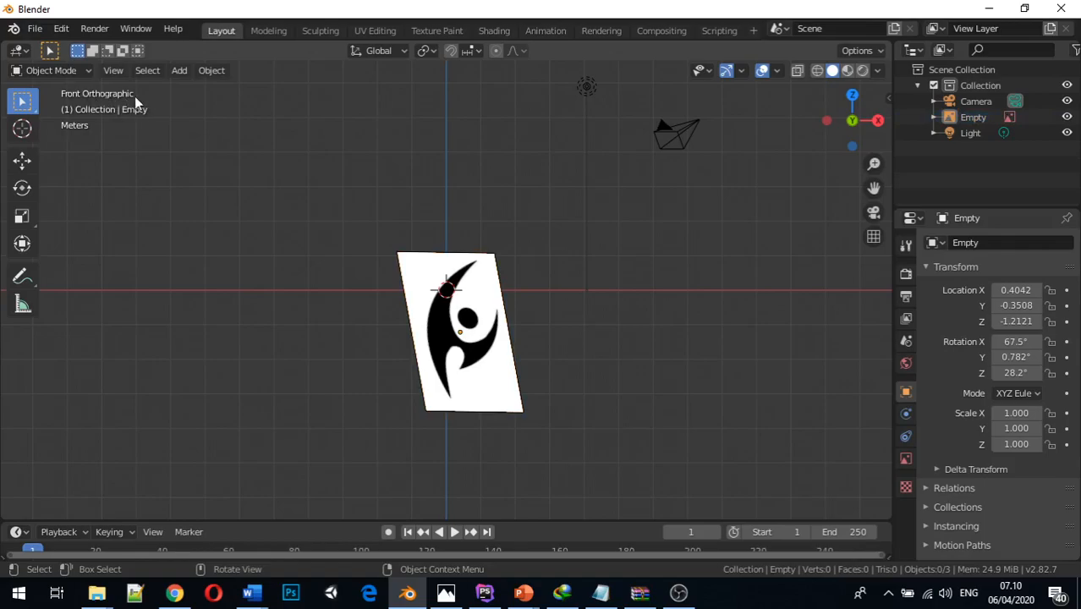
key("KP_5")
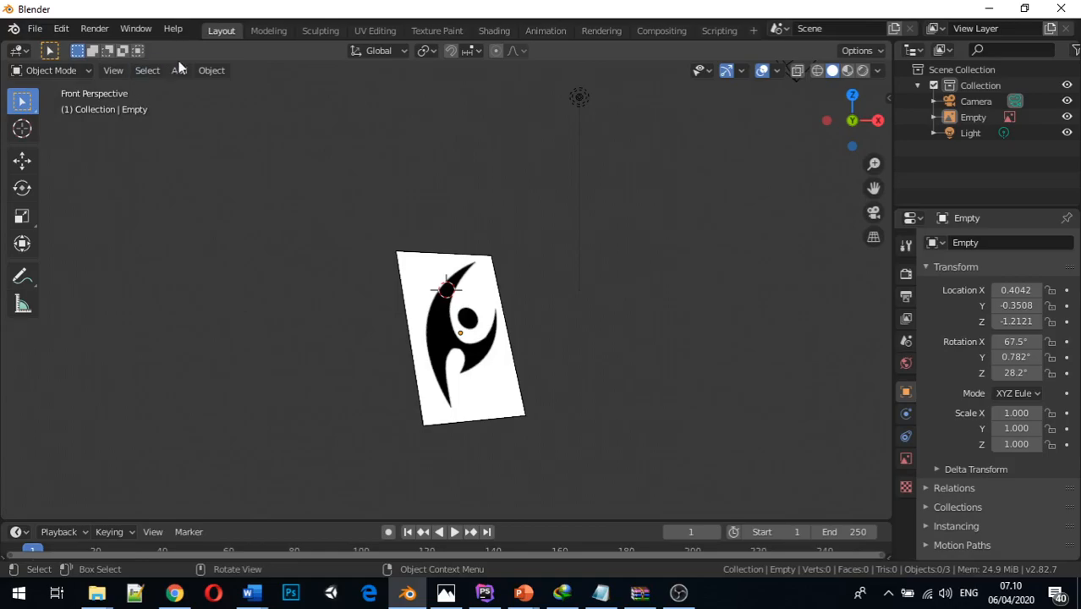
key("KP_1")
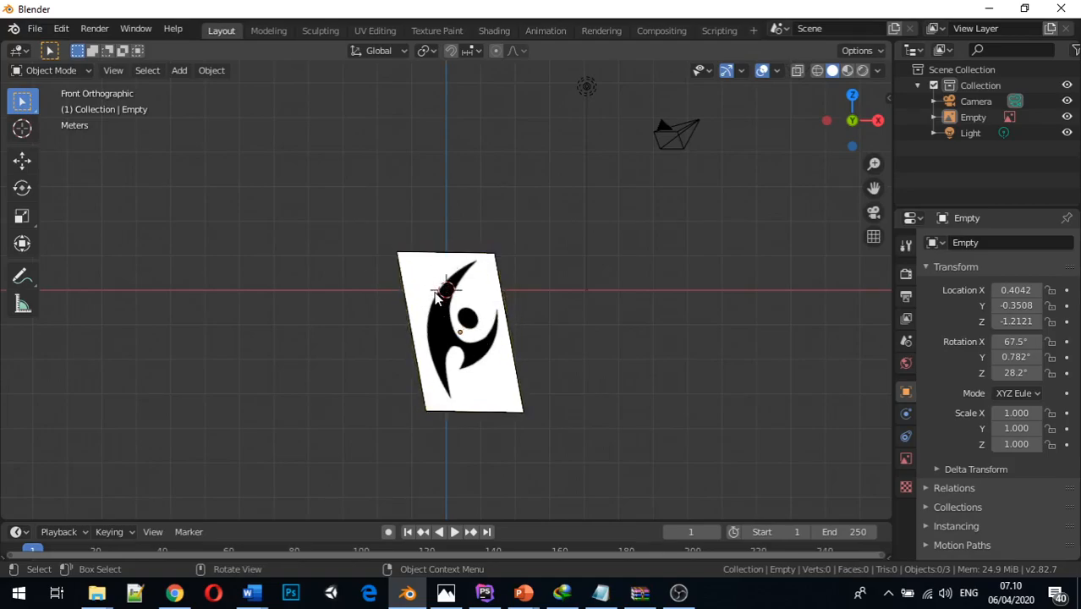
middle_click_drag(533, 281, 490, 312)
middle_click_drag(526, 272, 505, 280)
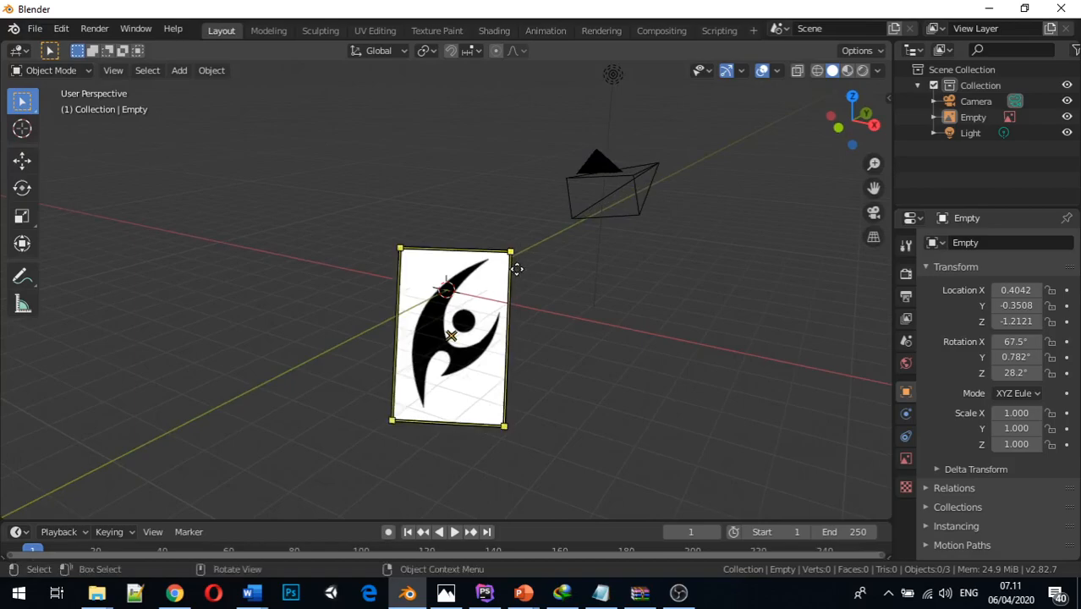
Clear the reference image's location so it sits at the world origin
left_click(505, 273)
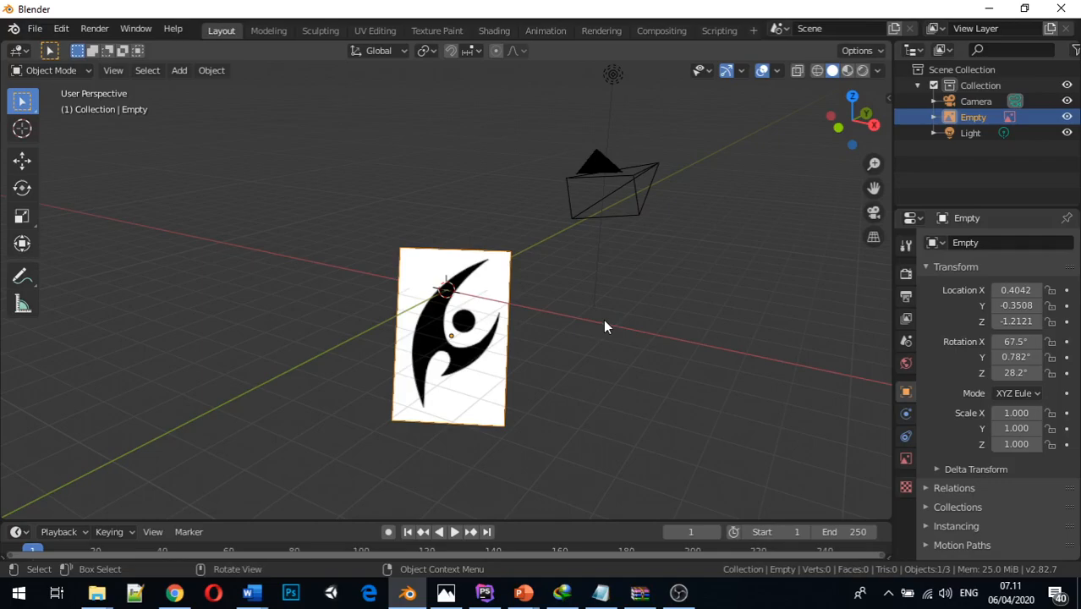
mouse_move(510, 250)
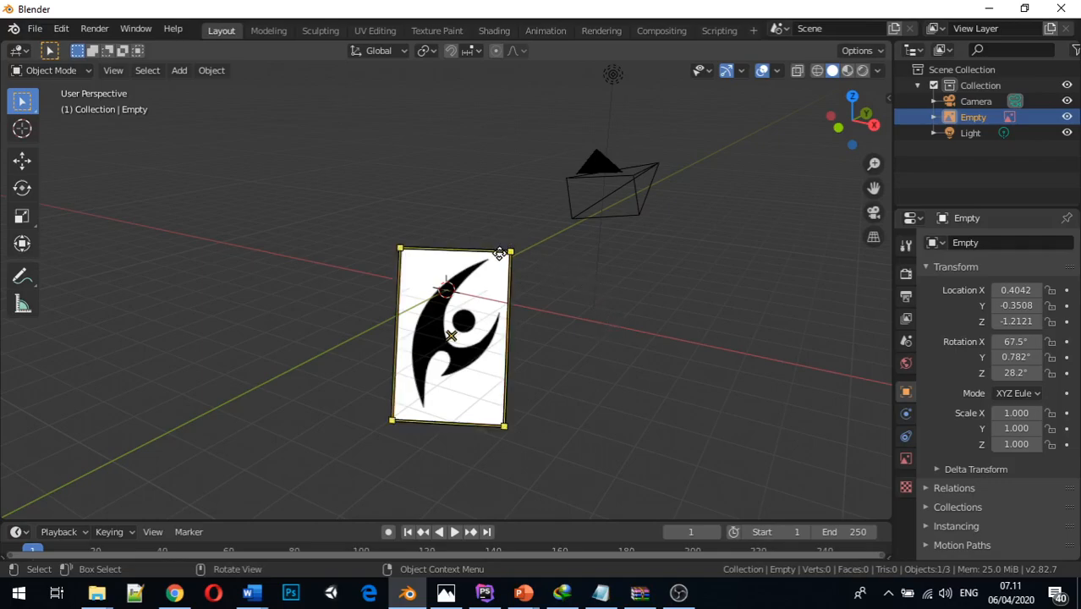
middle_click_drag(534, 345, 596, 350)
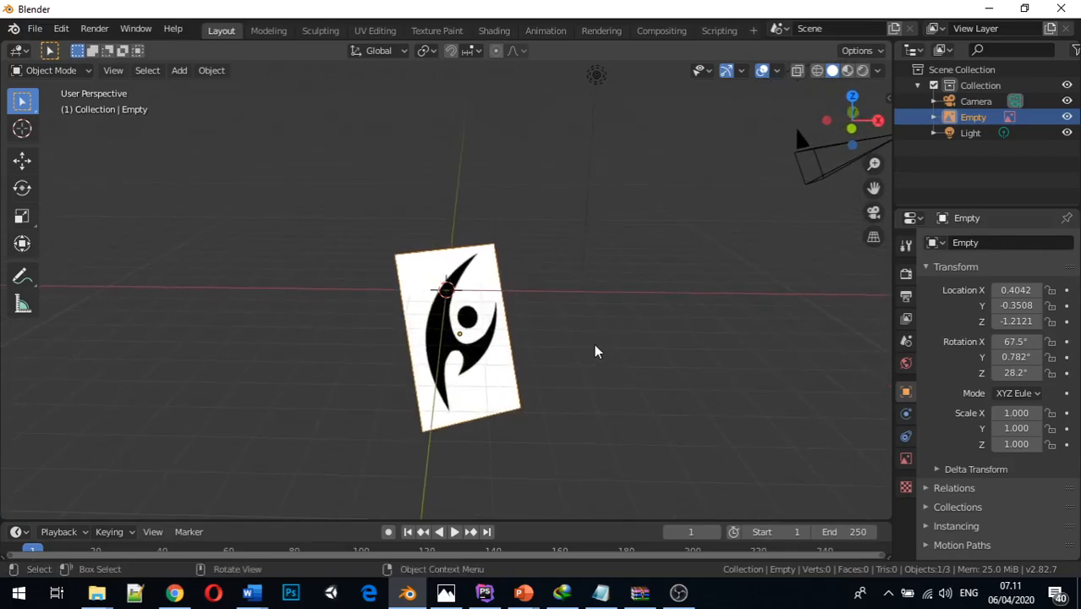
mouse_move(502, 251)
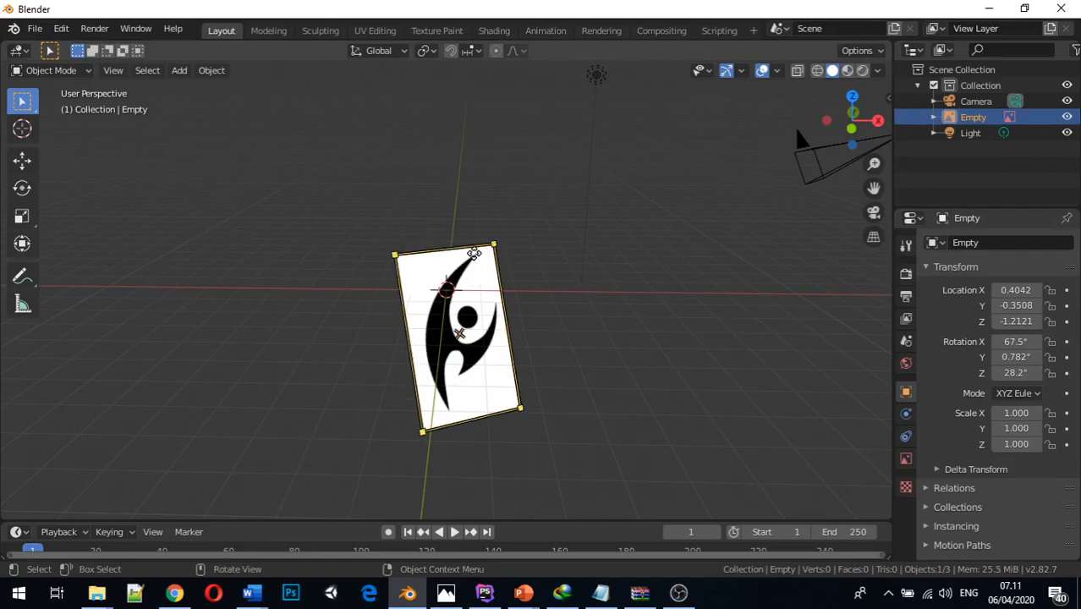
key("alt+g")
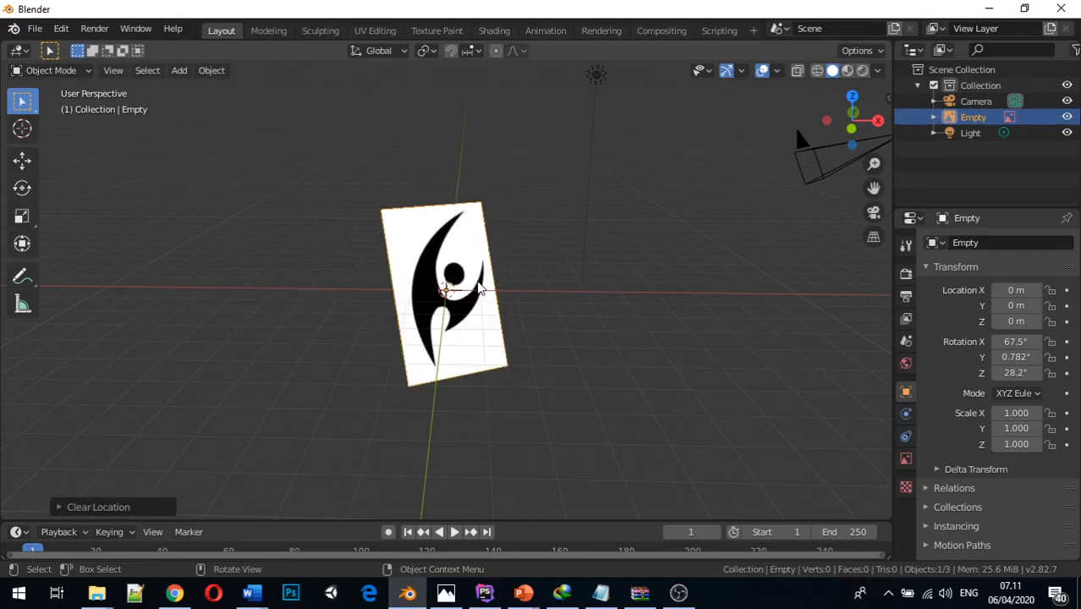
middle_click_drag(522, 262, 566, 261)
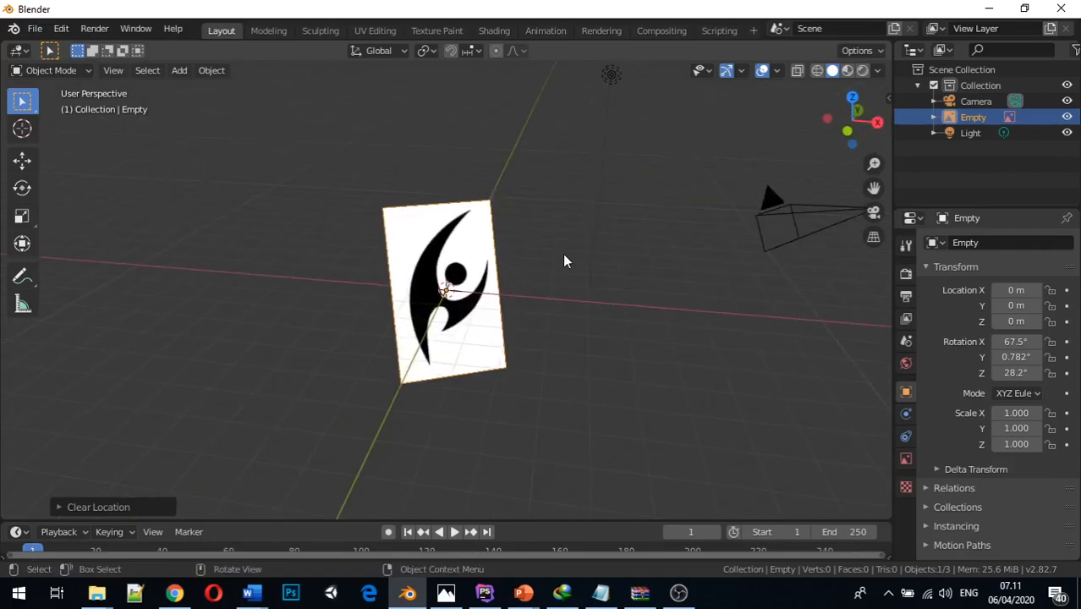
Clear the reference image's rotation on all axes
key("1")
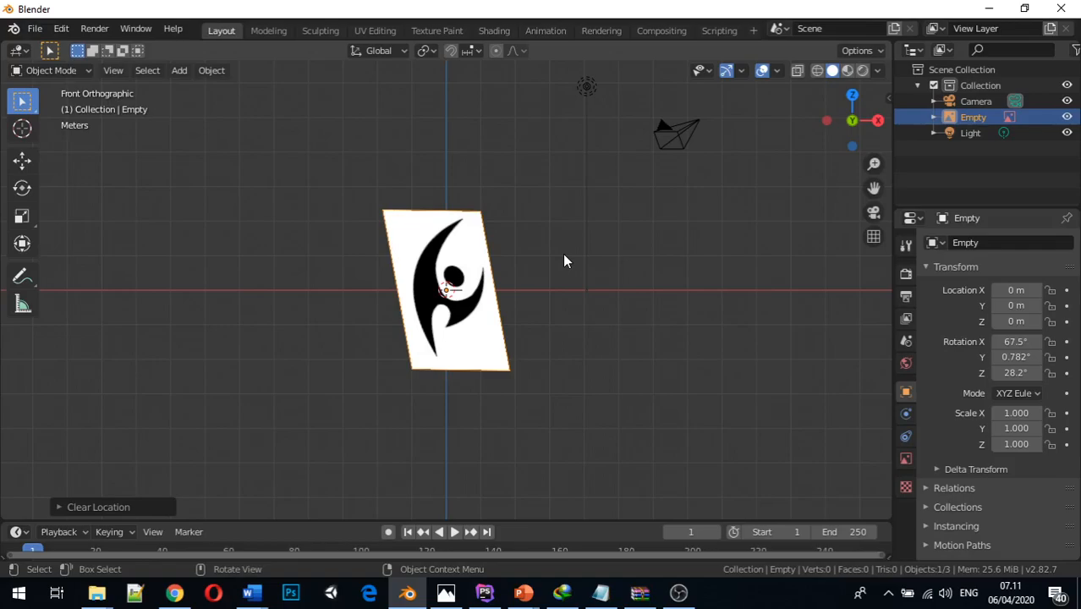
middle_click_drag(565, 266, 483, 321)
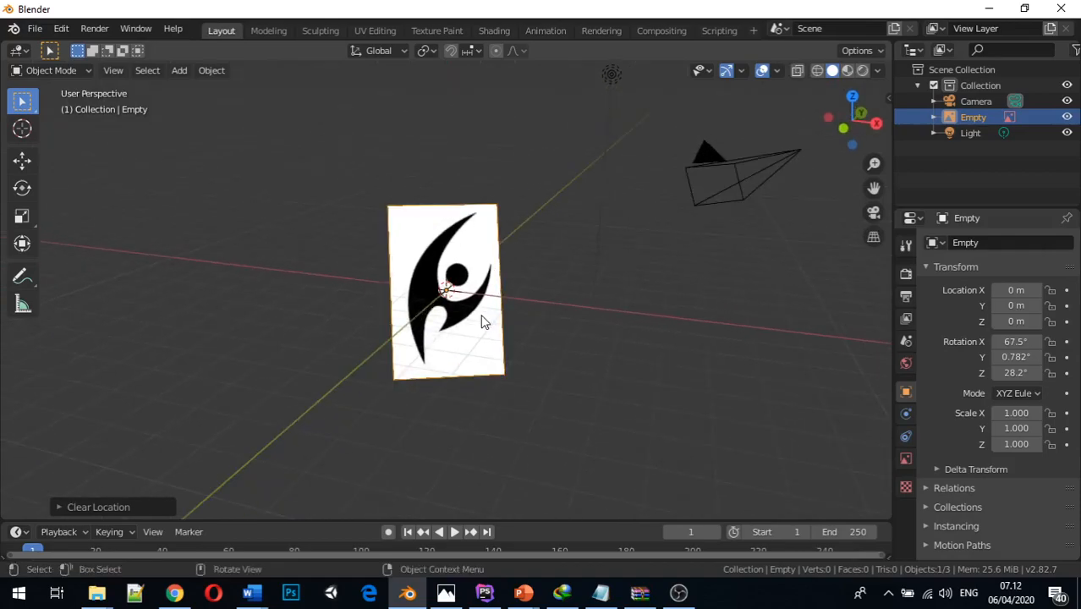
middle_click_drag(434, 379, 482, 409)
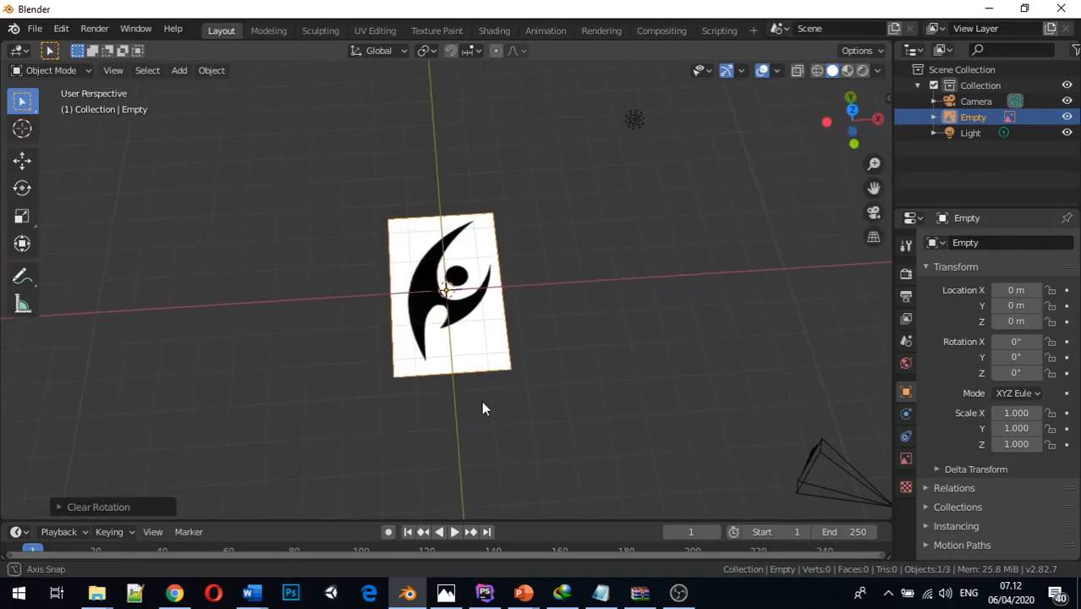
middle_click_drag(483, 357, 502, 292)
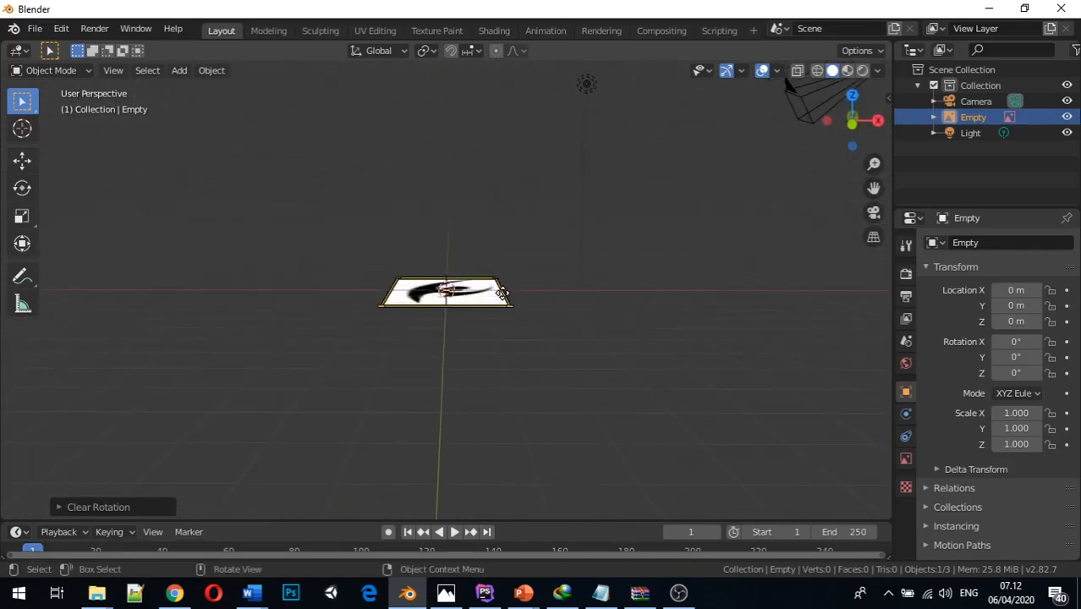
In front orthographic view, set the reference image's X rotation to 90°
key("1")
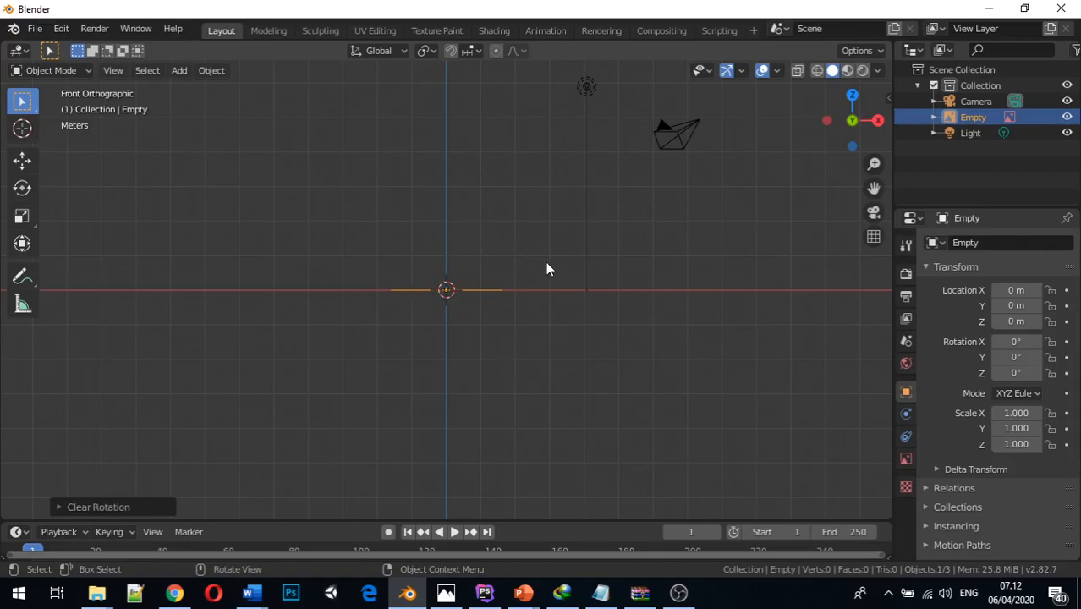
left_click(1016, 342)
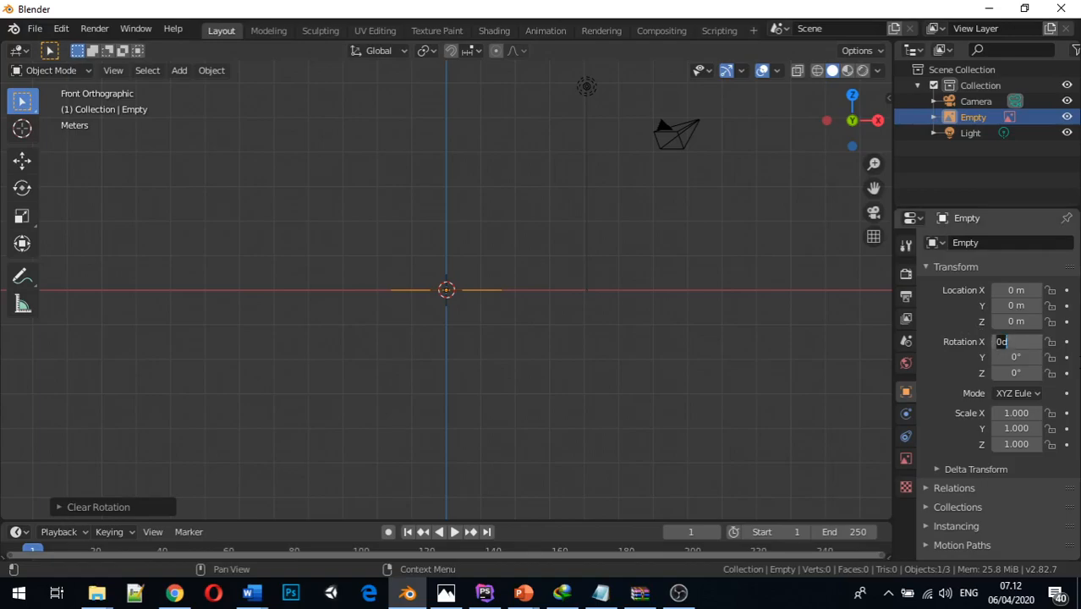
type("90")
key("Return")
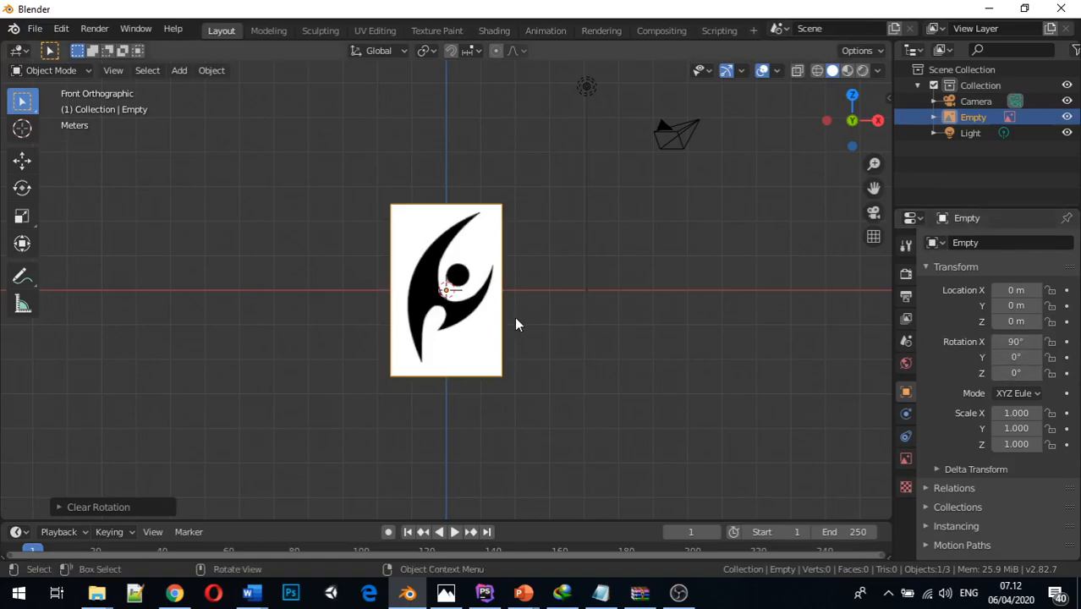
Delete the tribal reference image from the scene
left_click(554, 313)
mouse_move(554, 314)
middle_mouse_down()
mouse_move(521, 314)
mouse_move(546, 322)
middle_mouse_up()
mouse_move(497, 254)
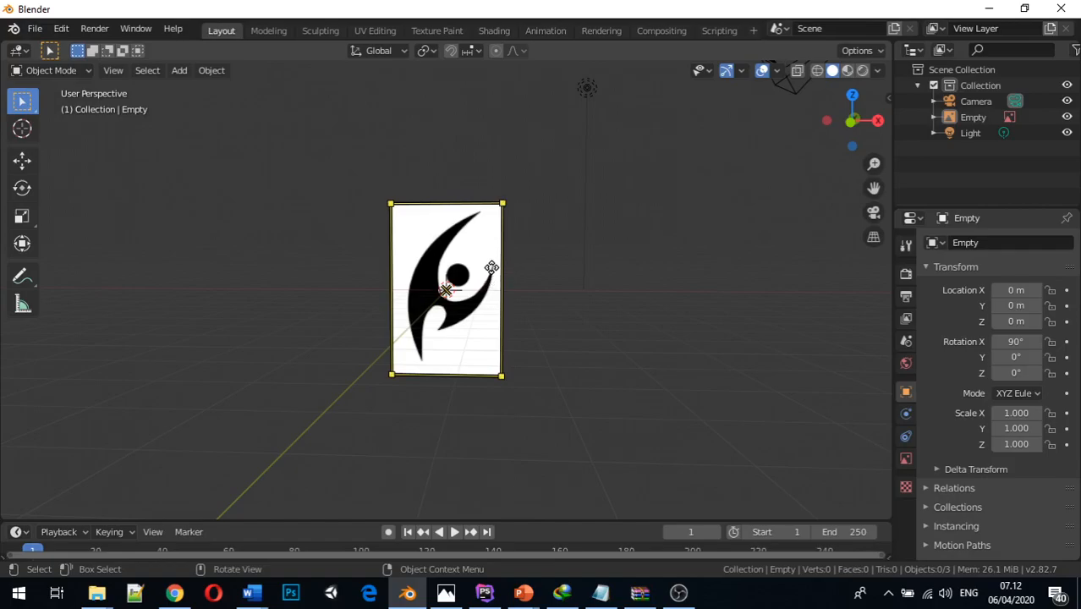
left_click(491, 267)
key("x")
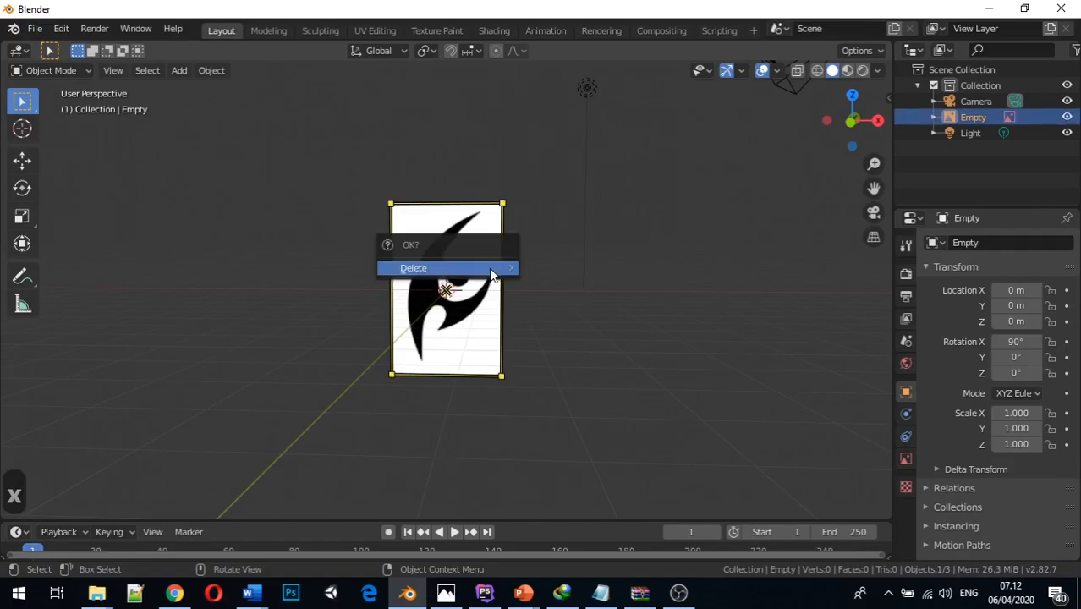
left_click(491, 268)
middle_click_drag(523, 314, 446, 356)
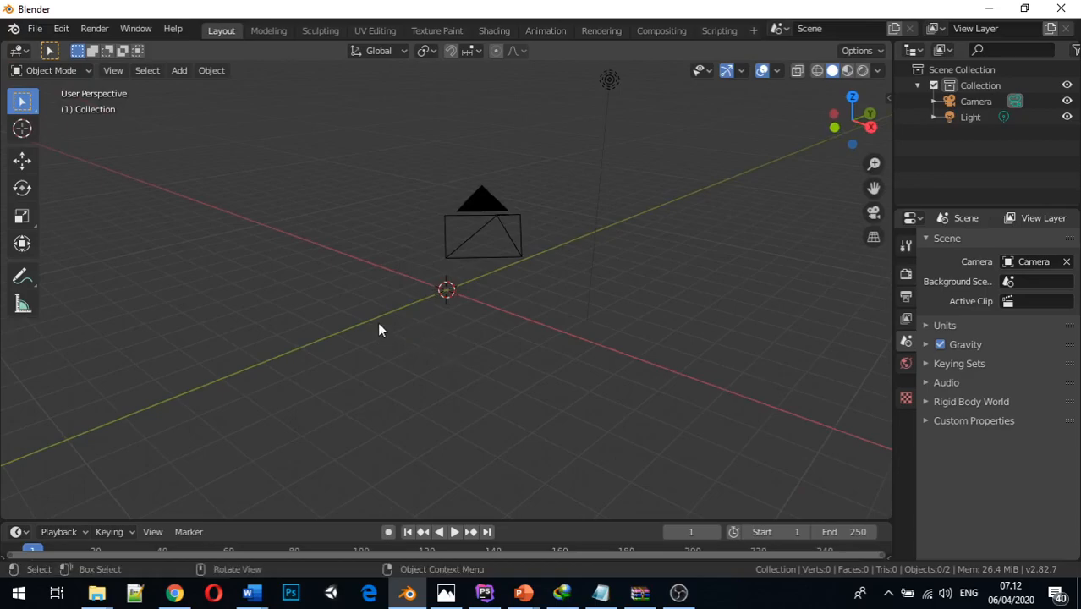
In front orthographic view, bring Tribal.jpg from the Teknik Animasi 3D folder into the scene near the world origin and inspect its orientation
key("1")
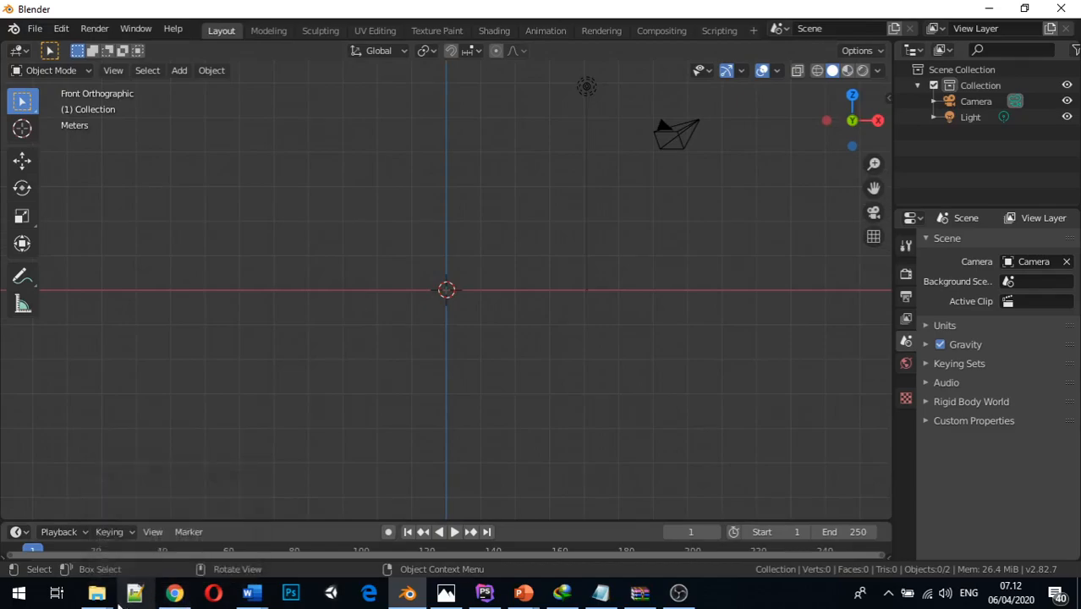
mouse_move(113, 597)
left_click(96, 532)
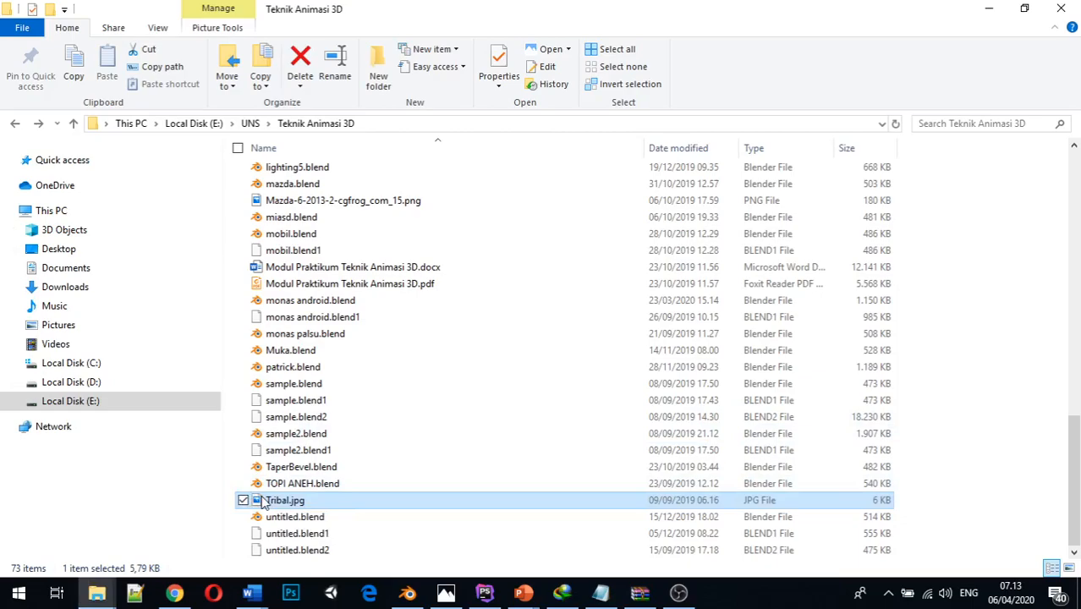
left_click_drag(264, 501, 447, 292)
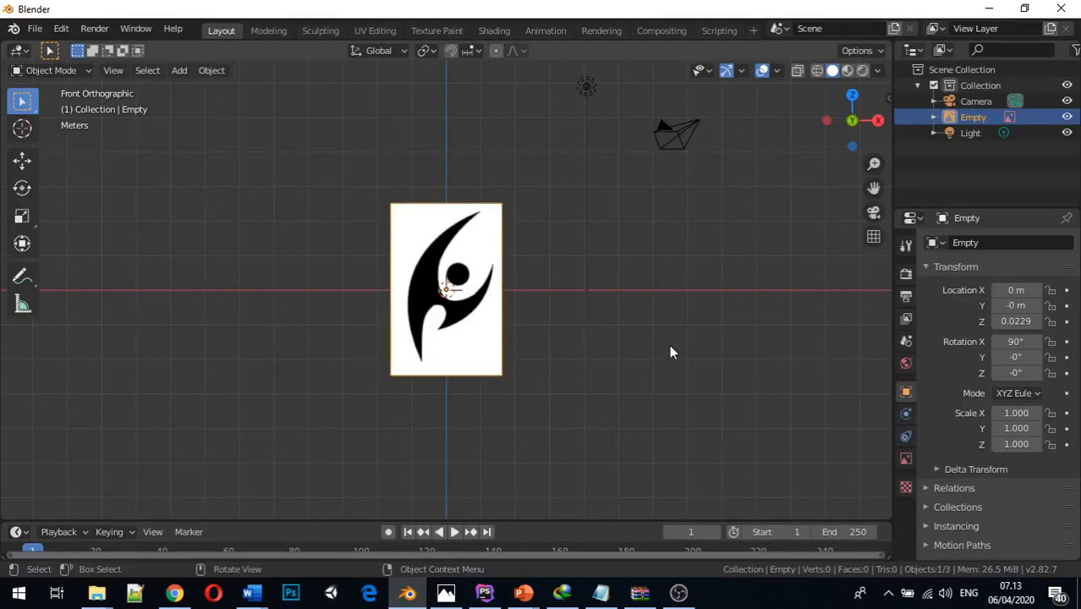
middle_click_drag(656, 353, 645, 385)
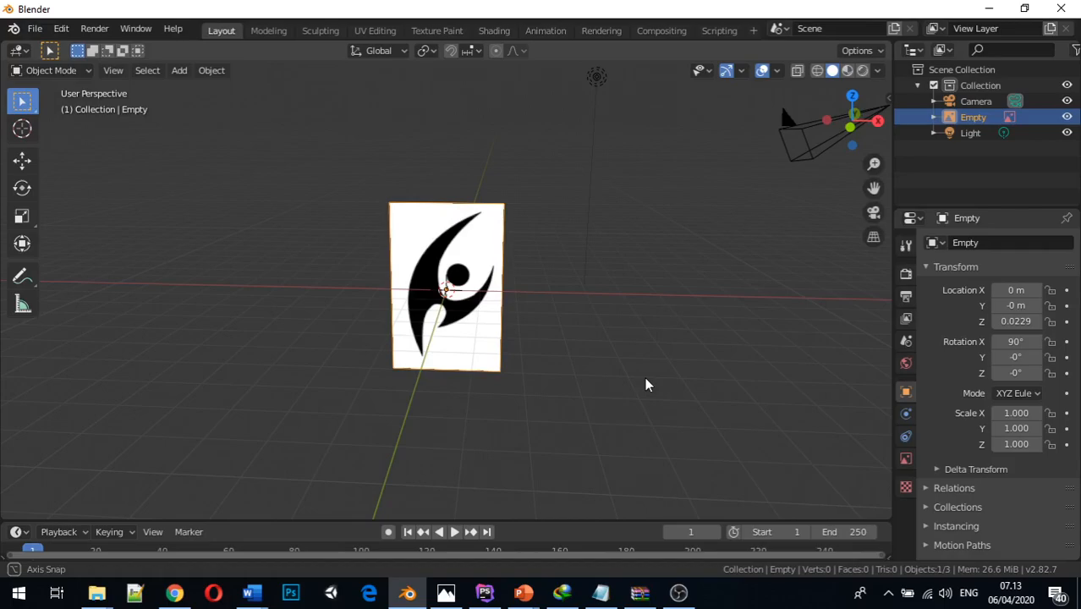
middle_click_drag(645, 385, 646, 373)
scroll(646, 373, "up", 1)
key("KP_1")
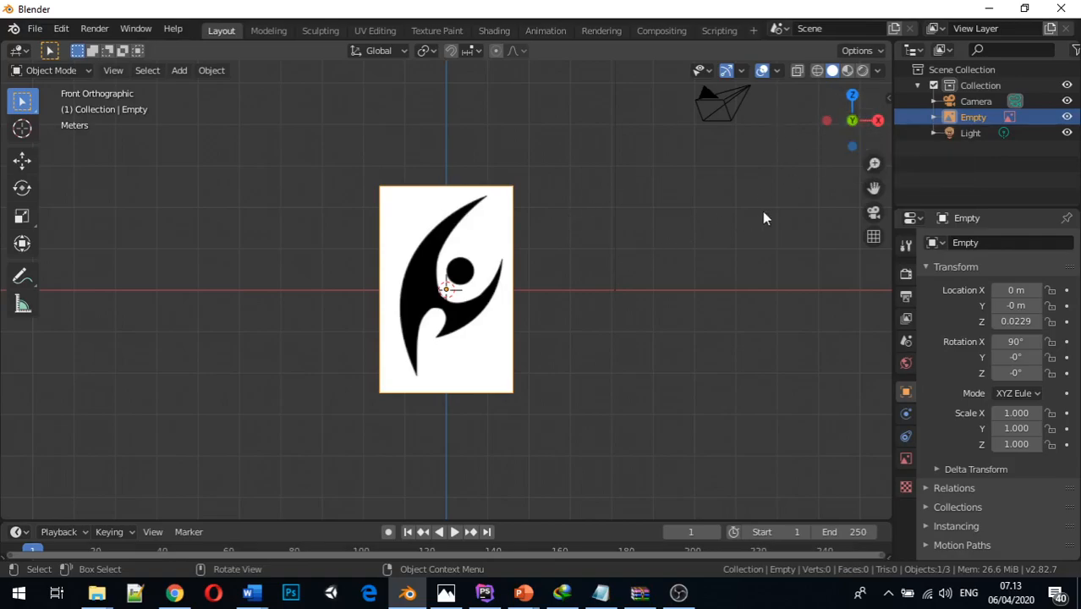
Delete the reference image that was placed in the front view
left_click(500, 263)
key("x")
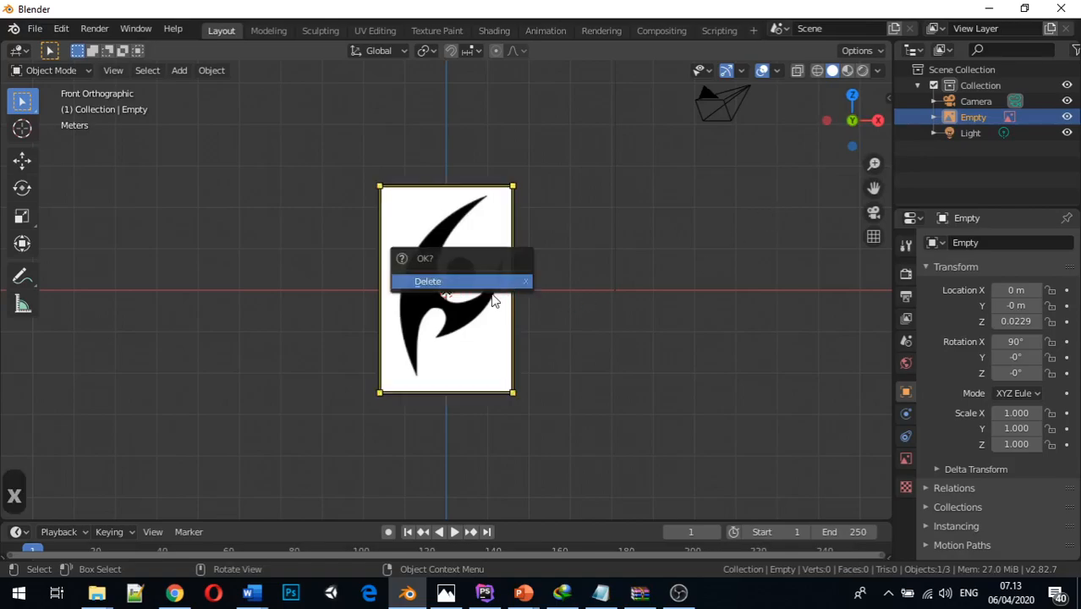
left_click(486, 282)
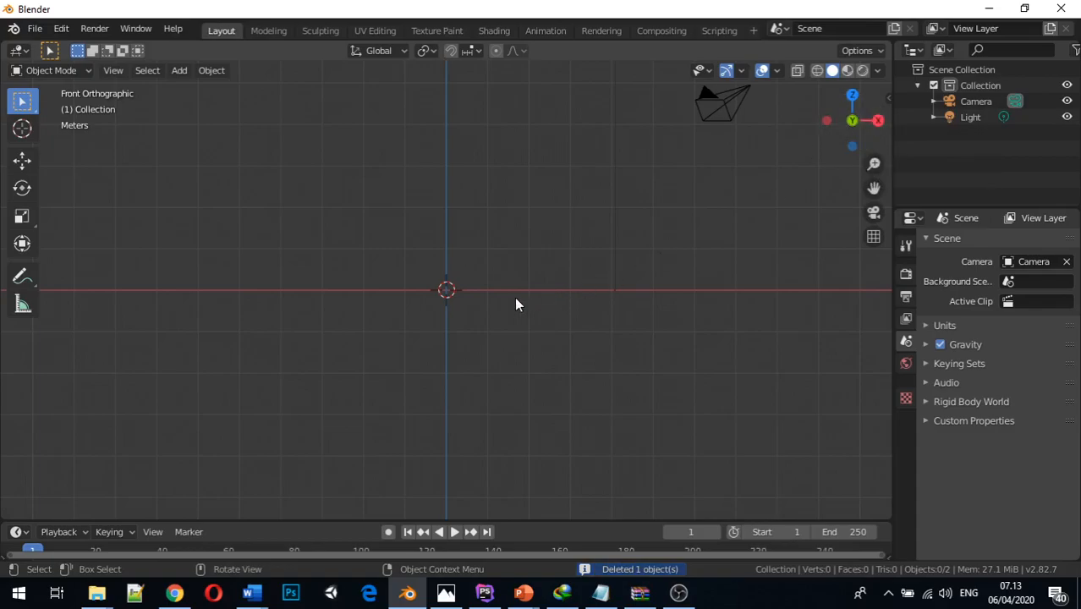
In right orthographic view, bring Tribal.jpg into the scene as a reference image near the world origin
key("KP_3")
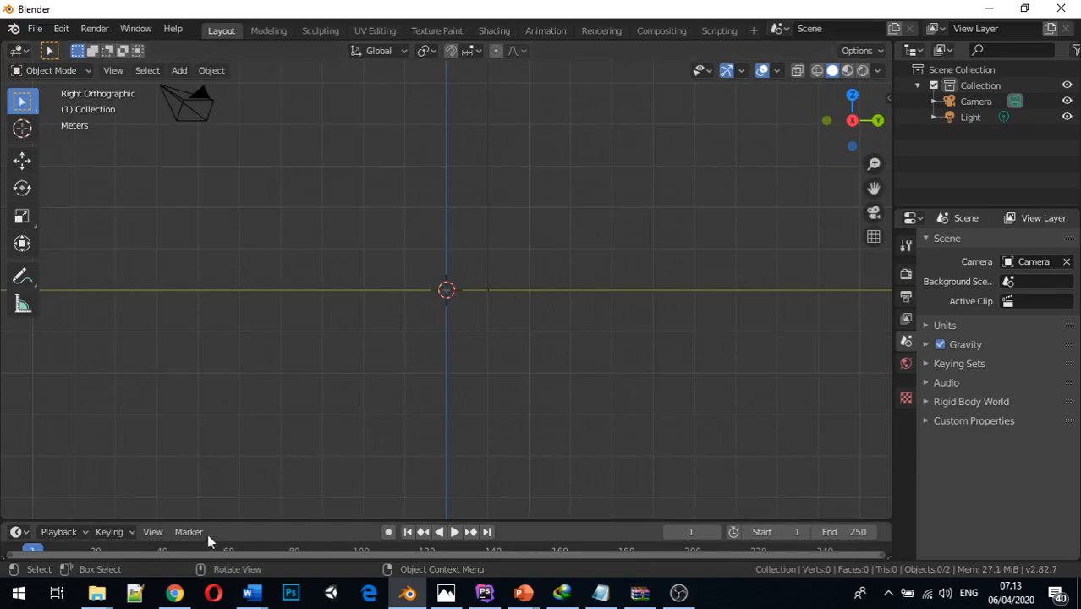
mouse_move(96, 592)
left_click(124, 519)
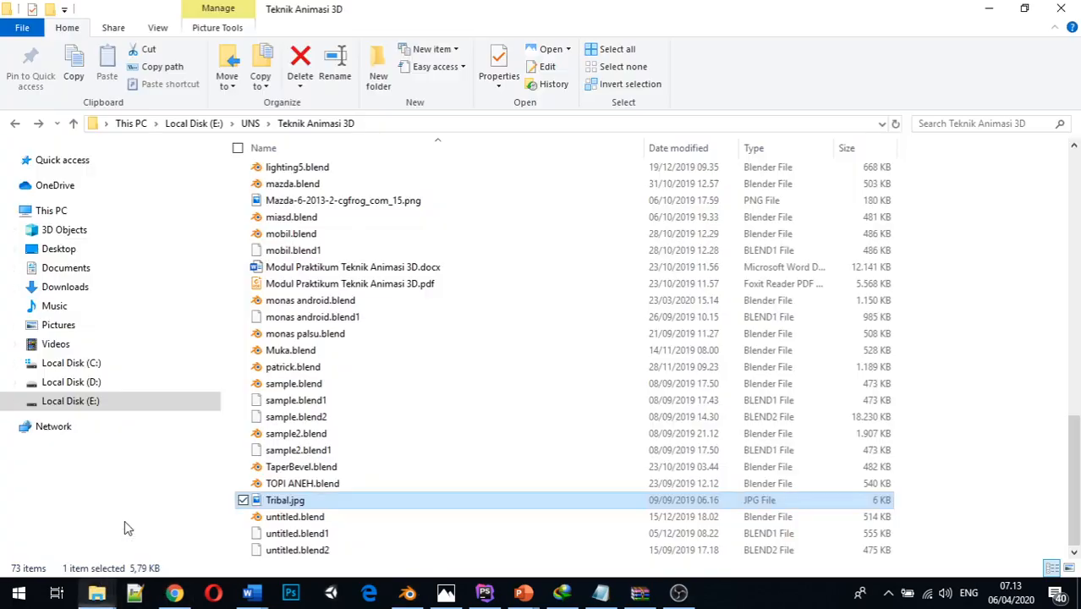
left_click_drag(285, 500, 447, 291)
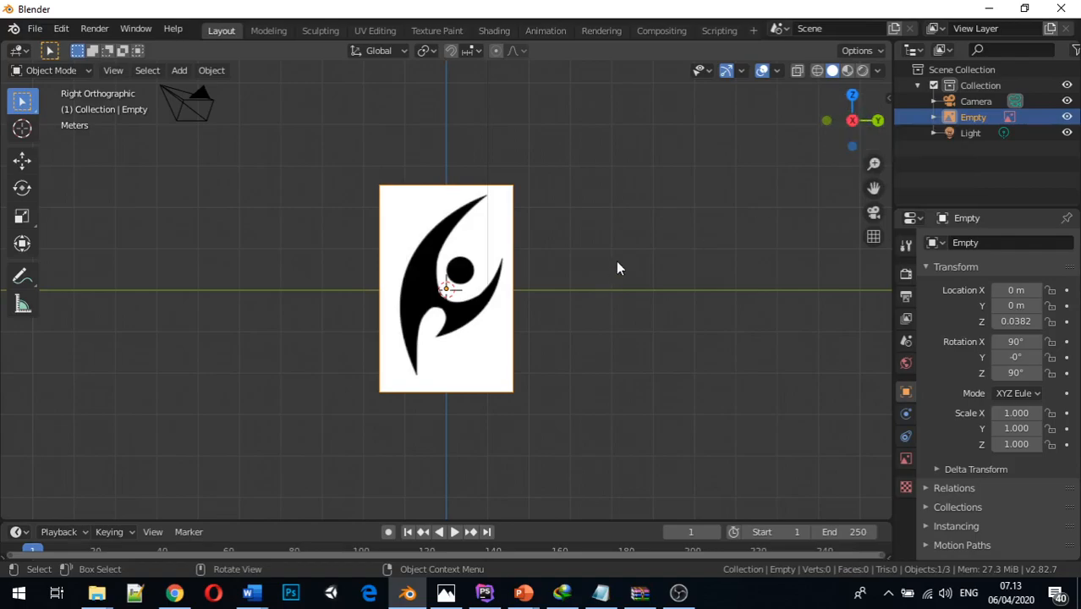
Return to front orthographic view and delete the reference image that was placed from the right view
key("KP_1")
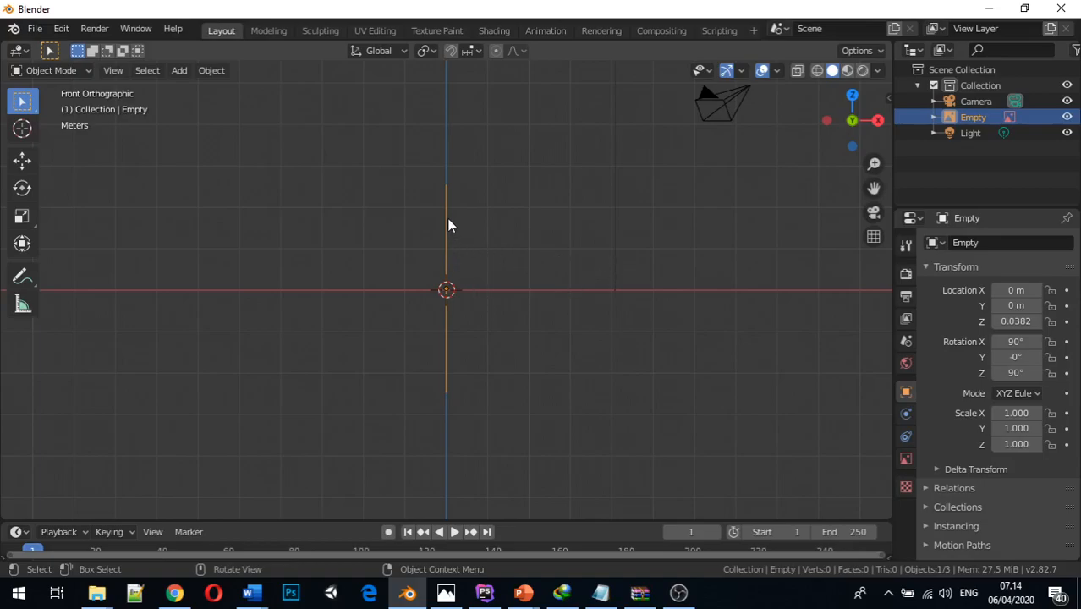
key("x")
left_click(500, 274)
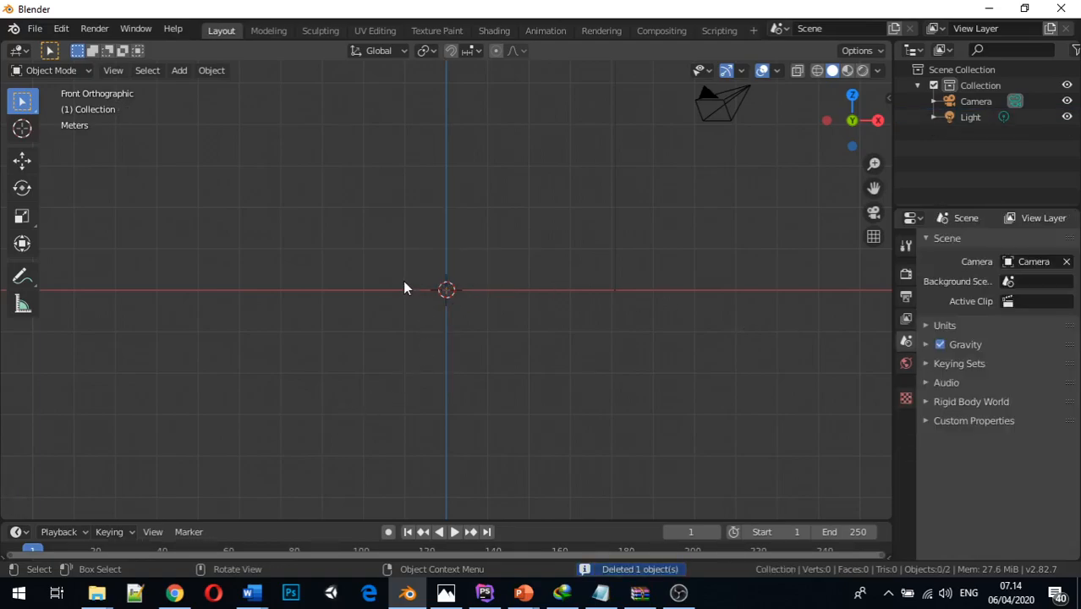
Add Tribal.jpg from the Teknik Animasi 3D folder near the world origin in front orthographic view
mouse_move(96, 592)
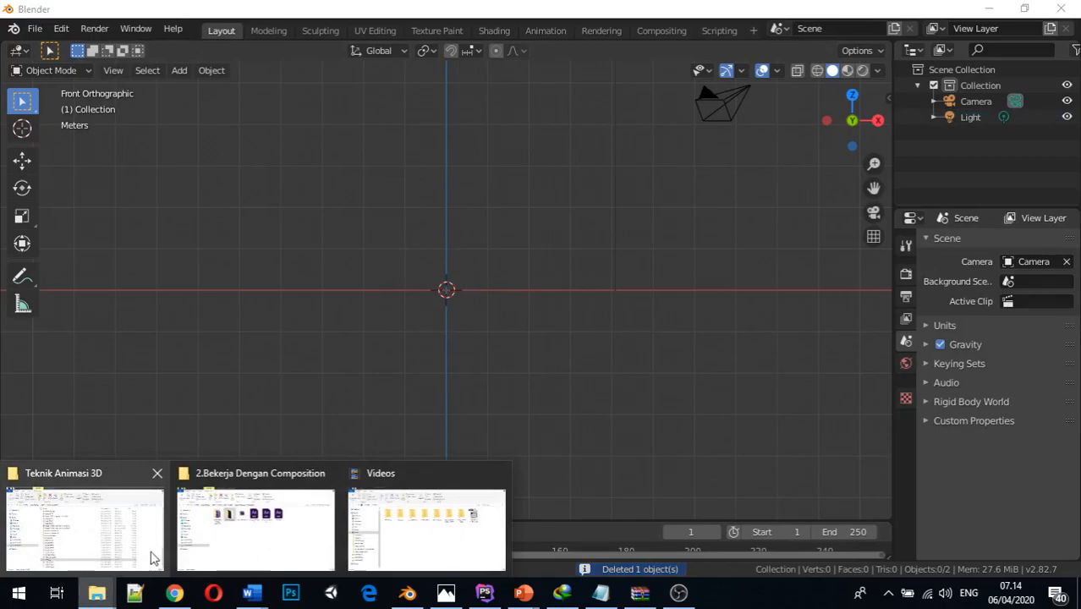
left_click(102, 515)
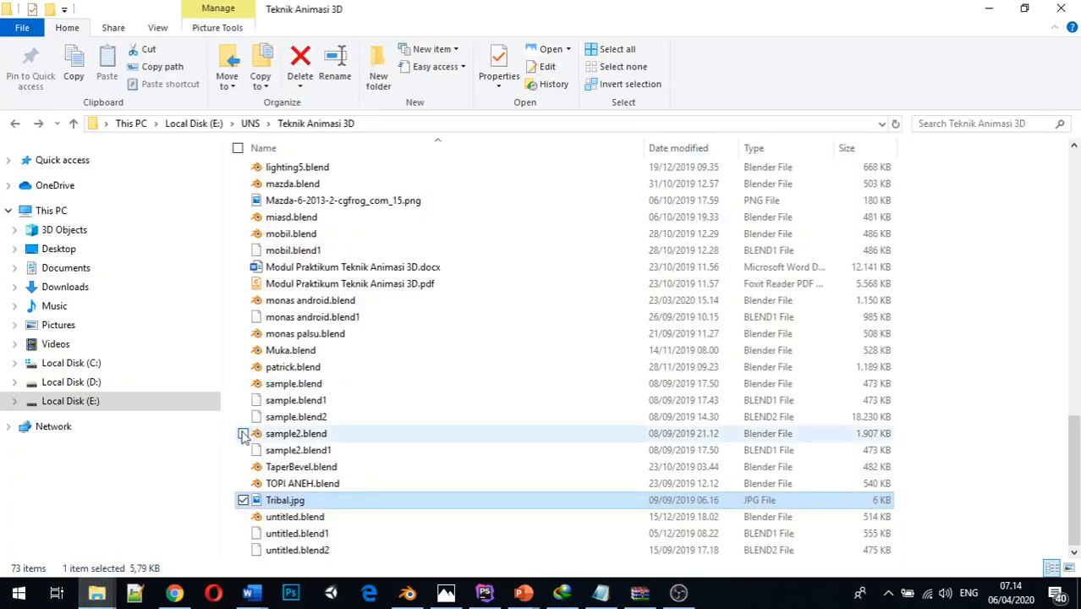
left_click_drag(288, 502, 447, 296)
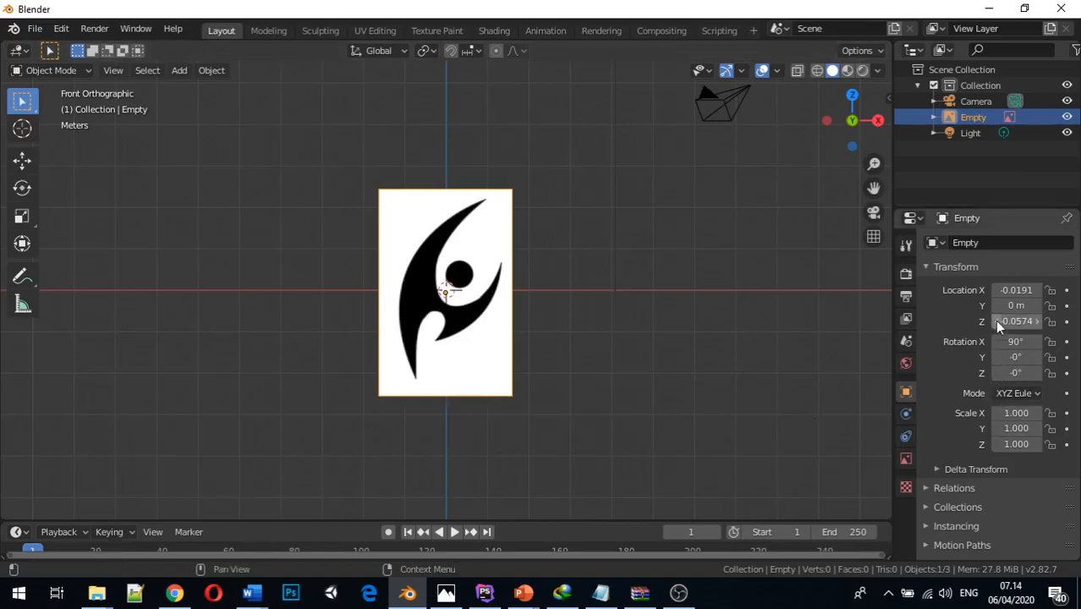
Set the reference image's X and Z location to 0 and select the image in the viewport
left_click(759, 307)
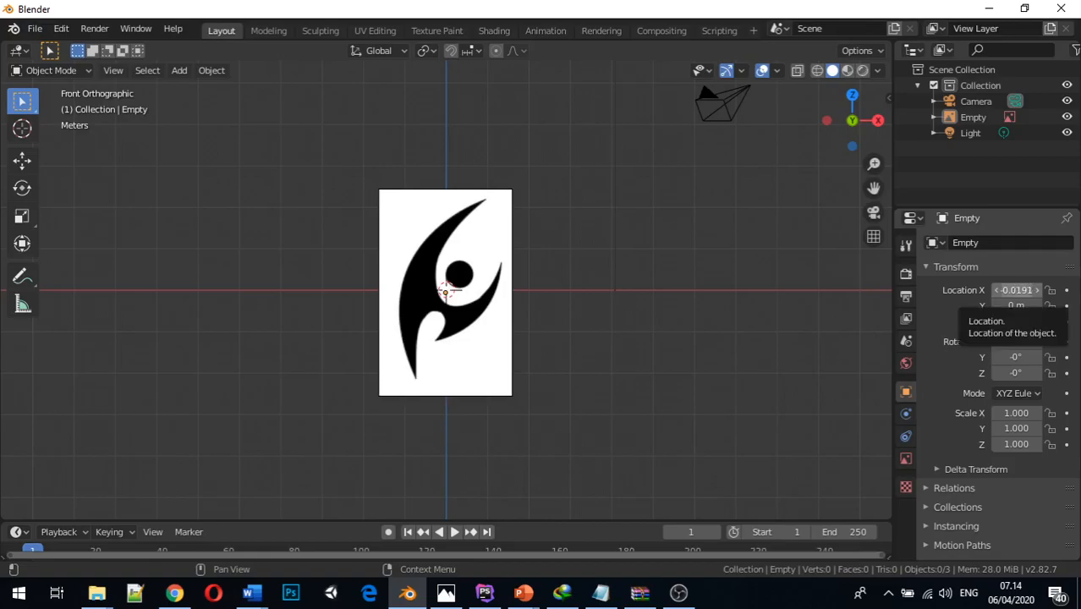
double_click(1023, 289)
type("0")
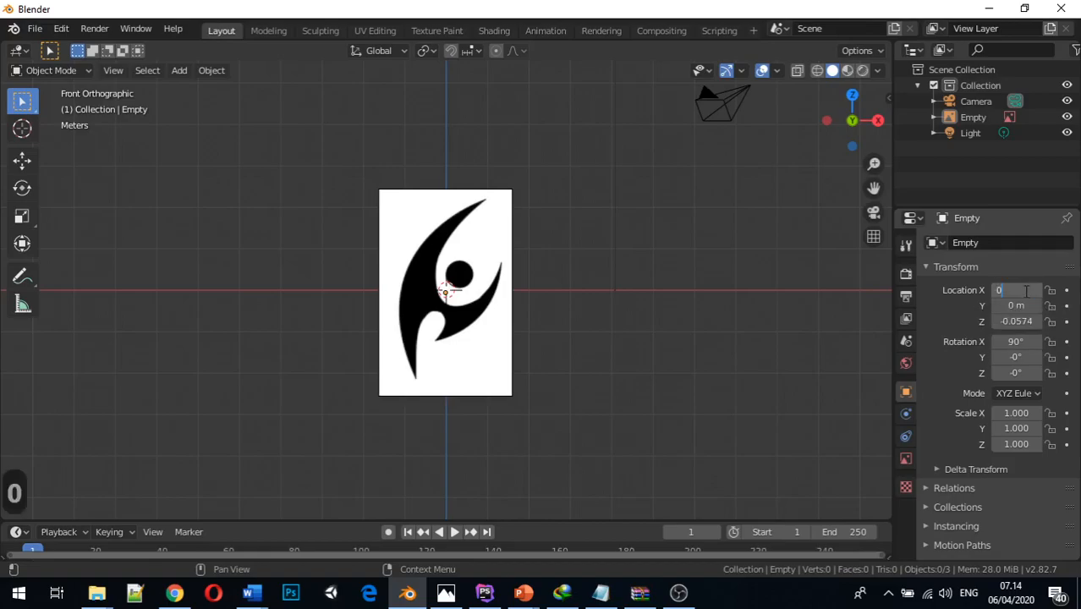
key("Return")
double_click(1012, 321)
type("0")
key("Return")
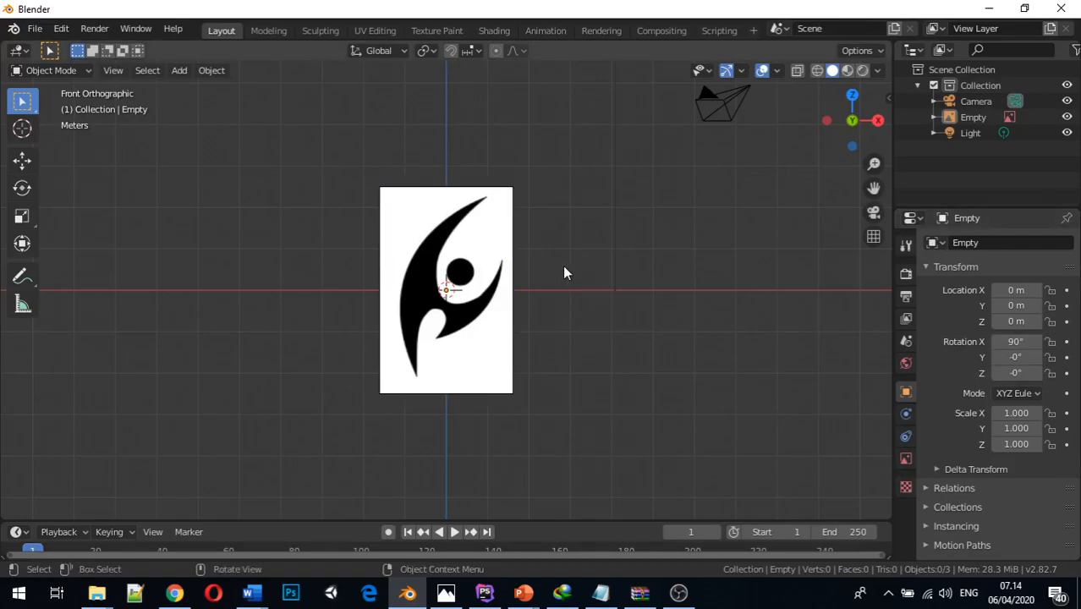
left_click(501, 207)
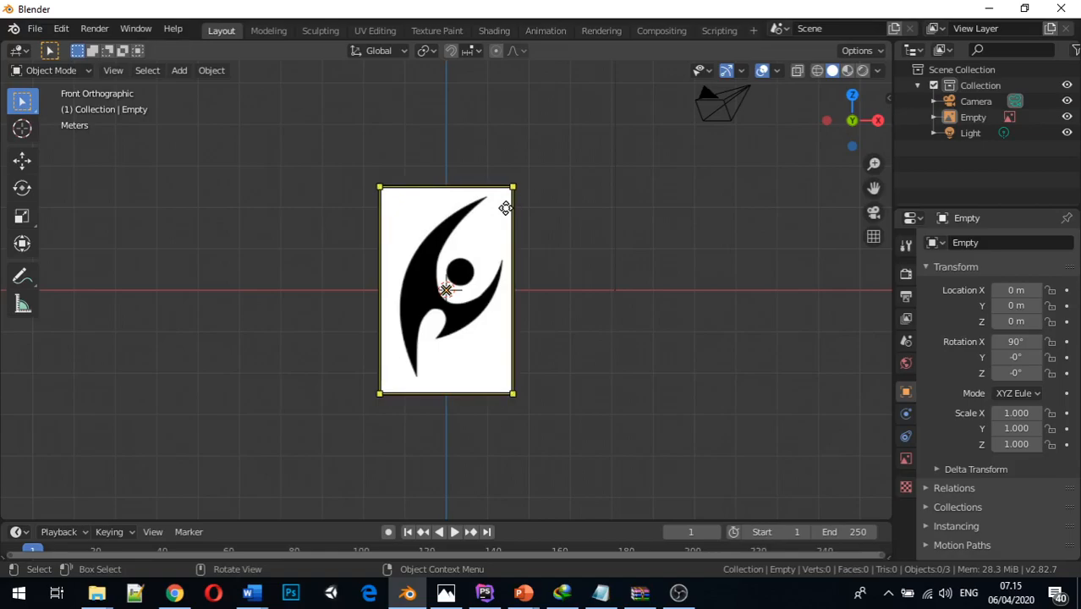
left_click(504, 208)
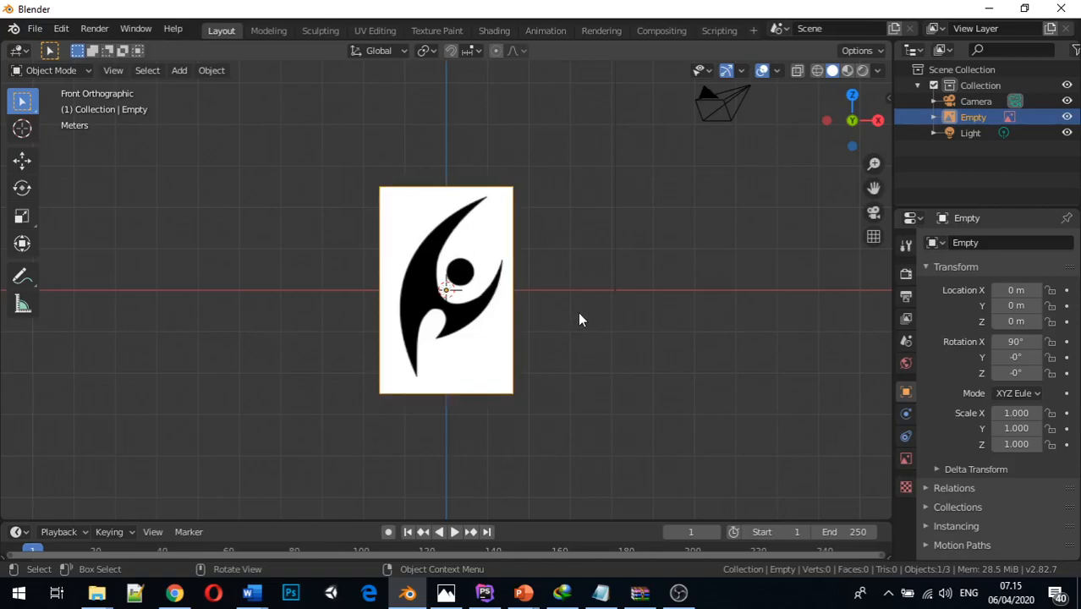
Try moving the reference image freely off the world origin, and undo the move
key("g")
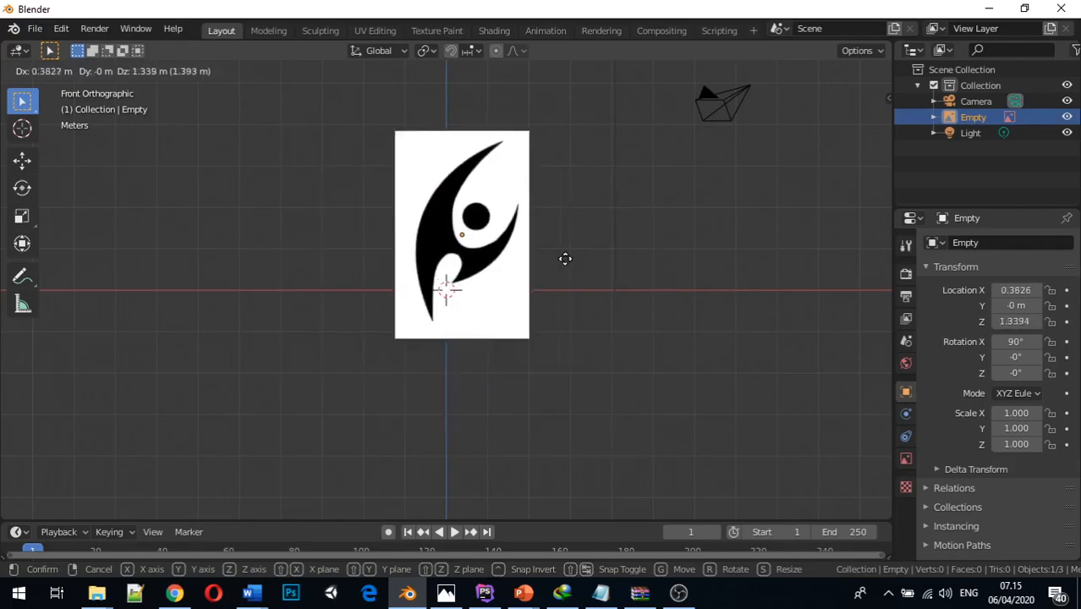
left_click(572, 301)
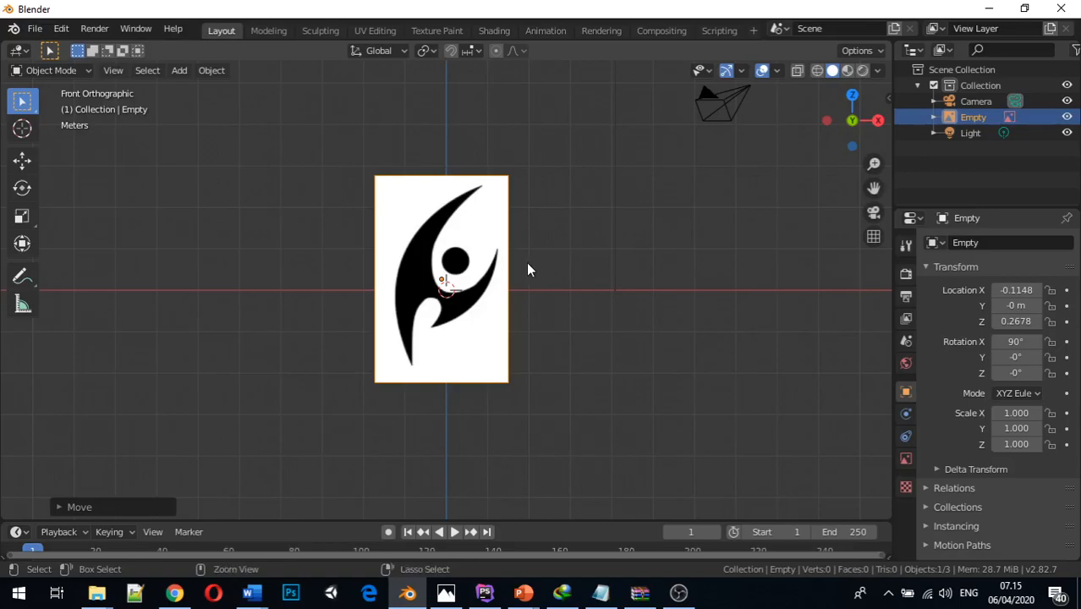
key("ctrl+z")
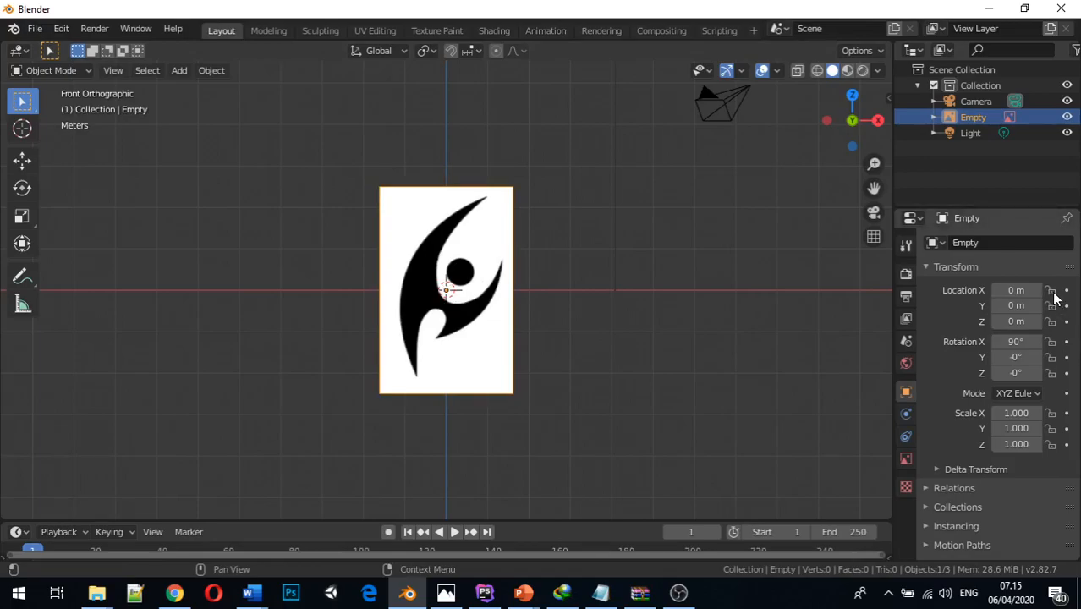
Lock the reference image's location on the X, Y and Z axes
left_click(1049, 291)
left_click(1049, 305)
left_click(1049, 321)
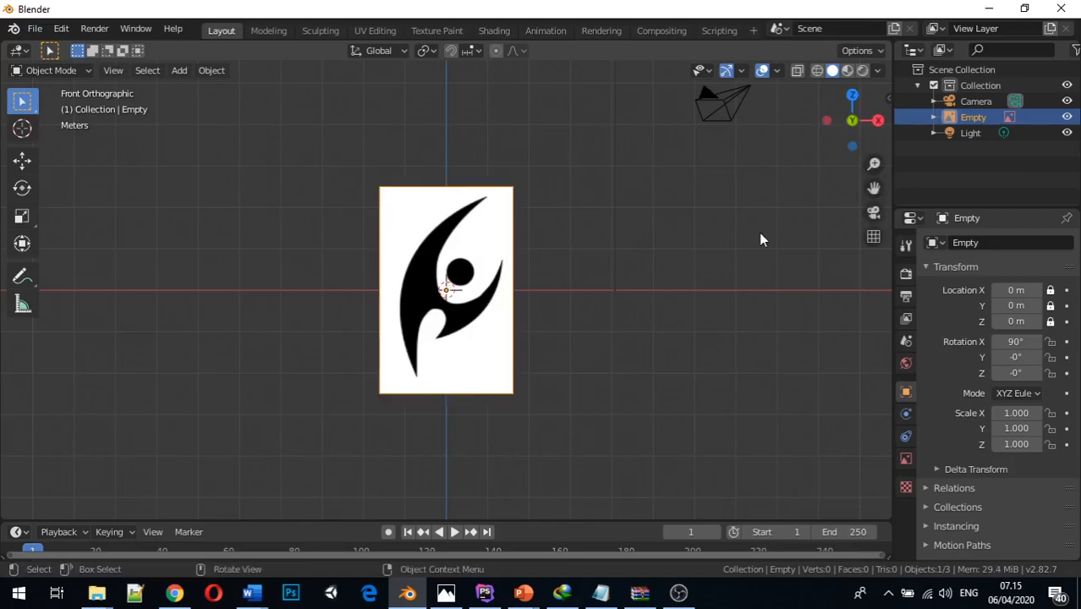
Test the location locks by trying to move the reference image freely and along the X, Y and Z axes
key("g")
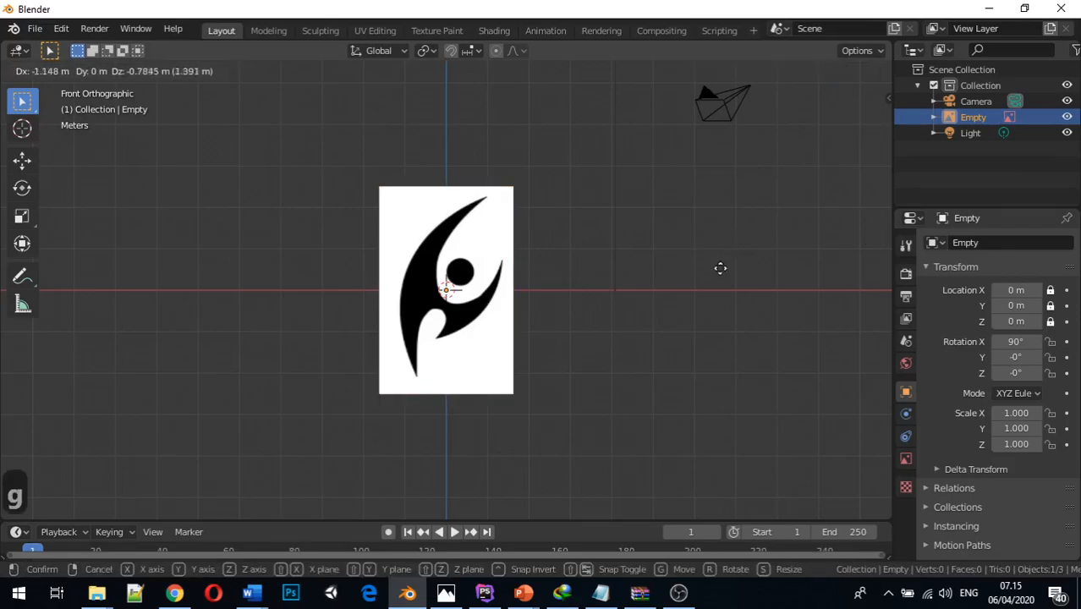
key("x")
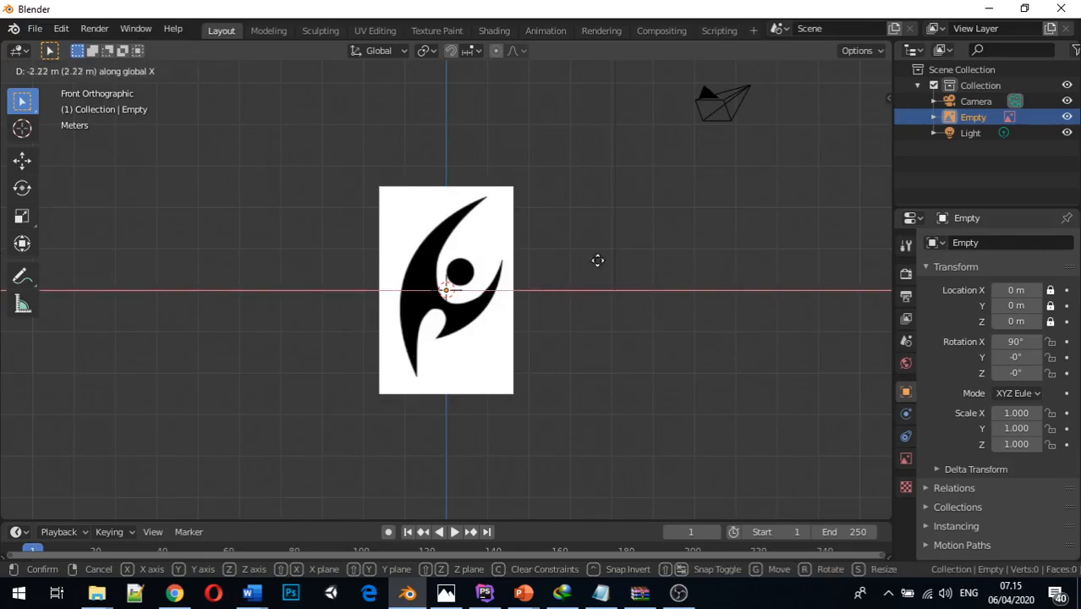
key("y")
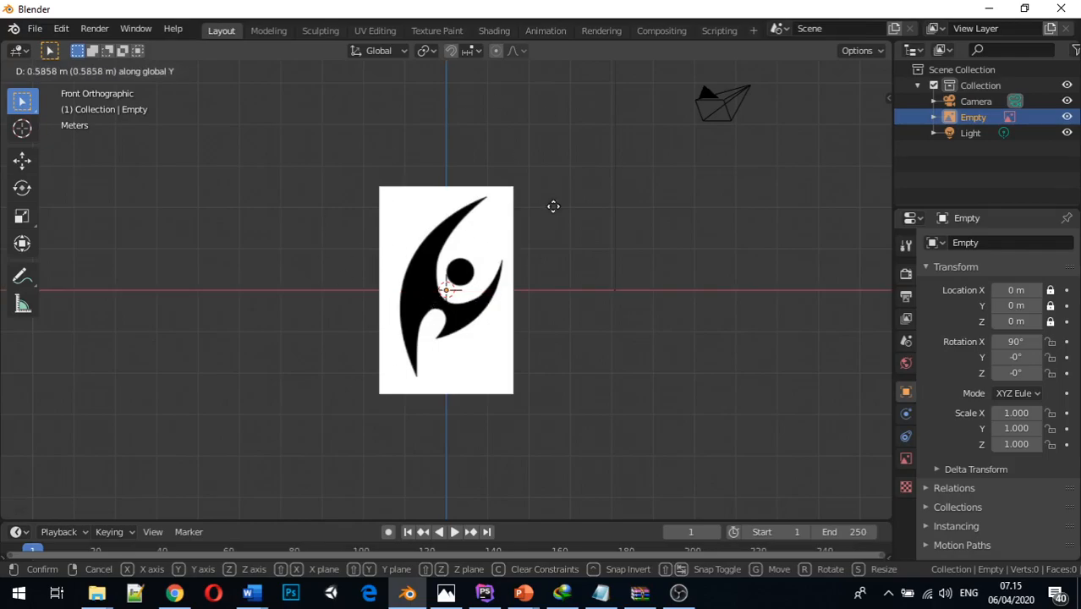
key("z")
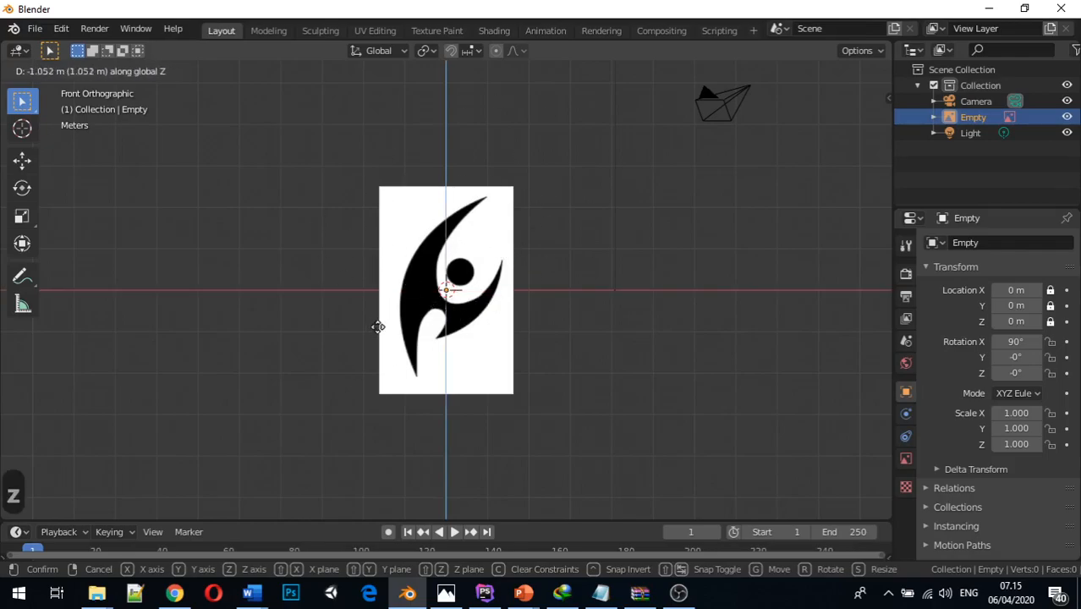
left_click(505, 278)
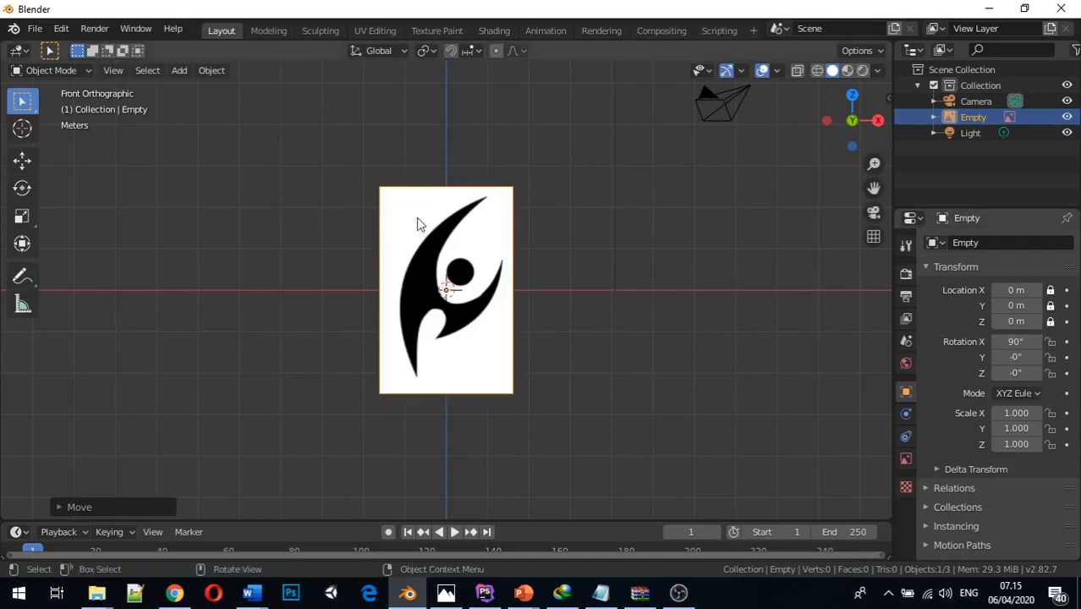
Try rotating the reference image freely in the front view, and undo the rotation
key("r")
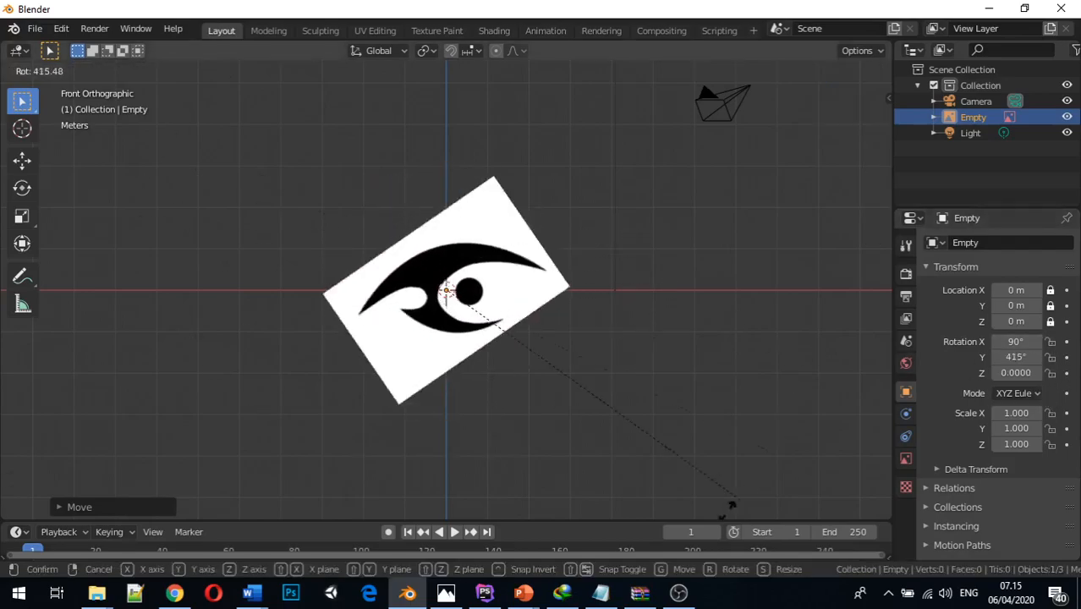
left_click(657, 336)
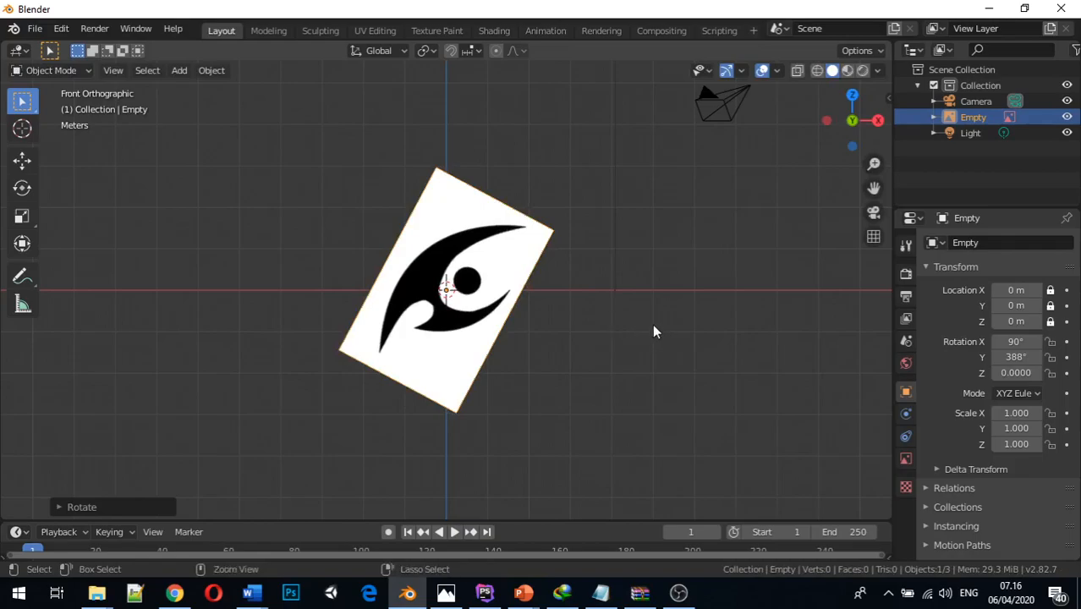
key("ctrl+z")
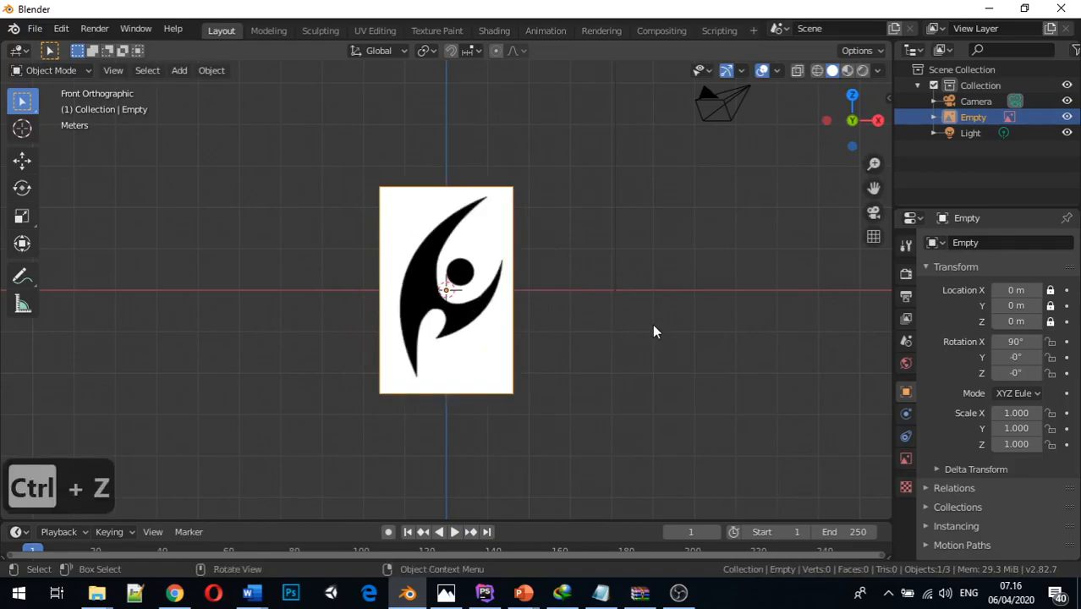
Lock the reference image's rotation on the X, Y and Z axes
left_click(1051, 342)
left_click(1050, 357)
left_click(1050, 373)
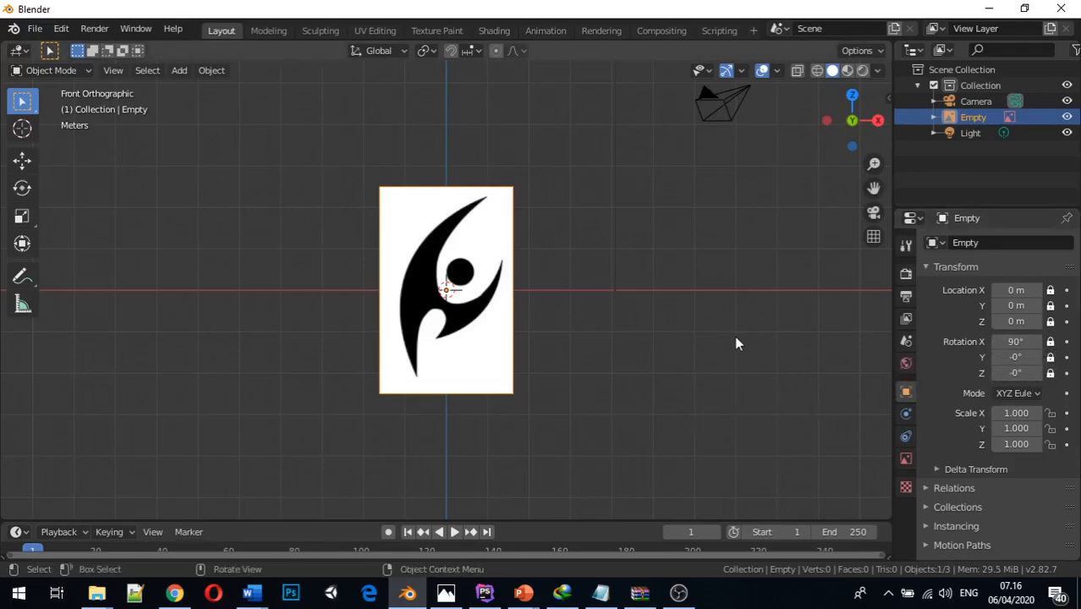
Scale the reference image up uniformly to about 1.162
mouse_move(515, 246)
key("s")
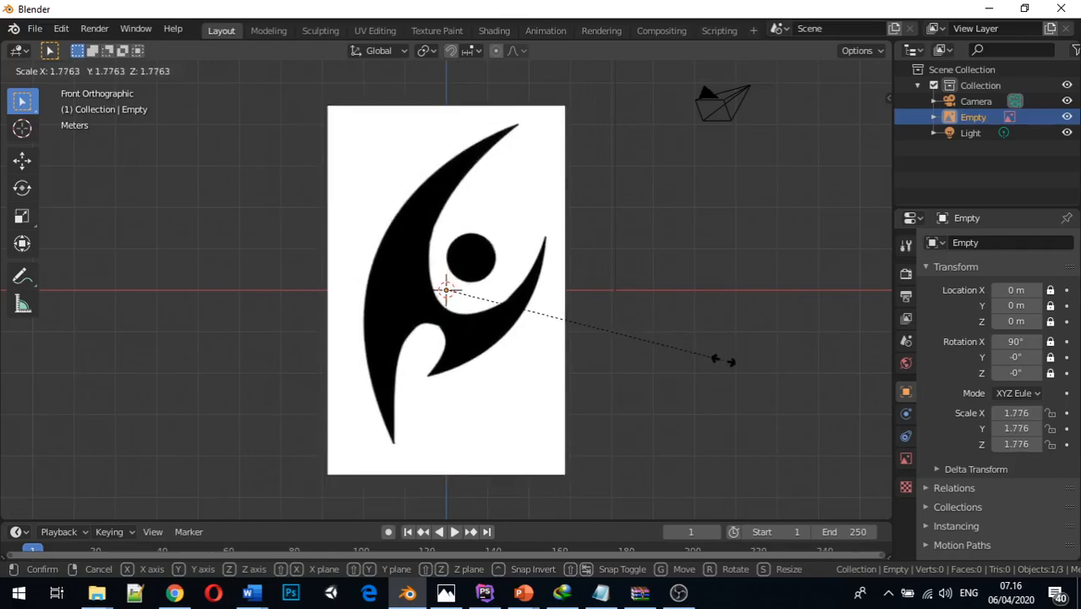
left_click(626, 338)
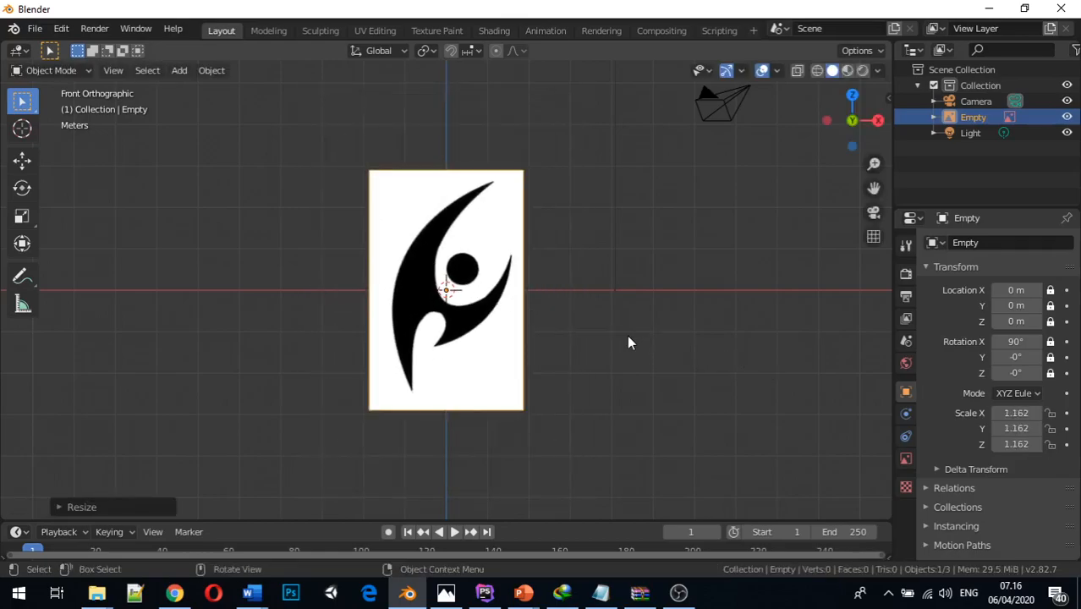
Undo the last scaling of the reference image, and test its rotation and location locks by trying to rotate and move it
key("ctrl+z")
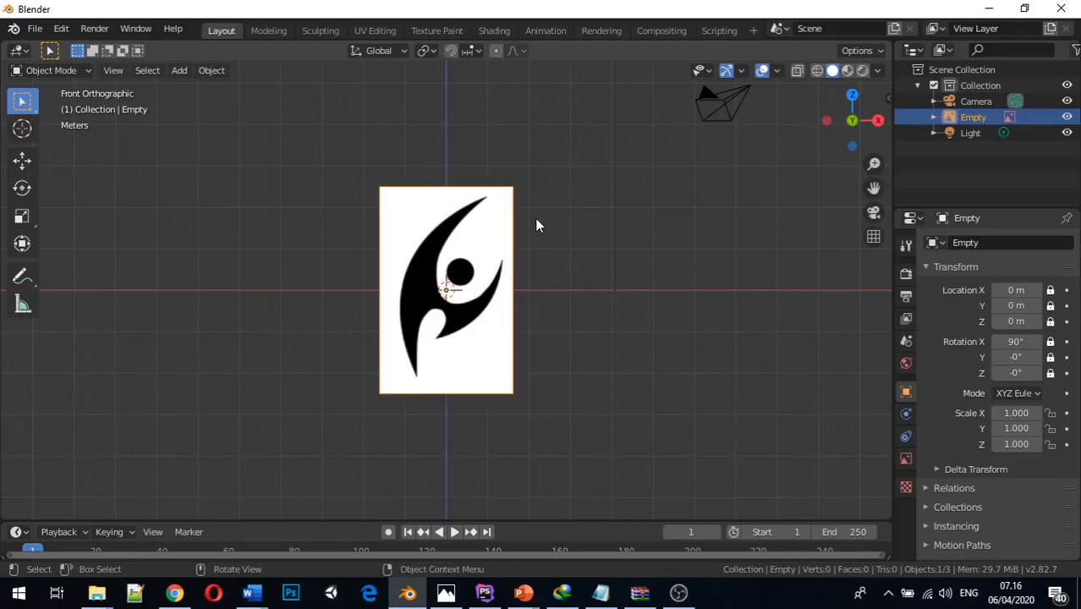
key("r")
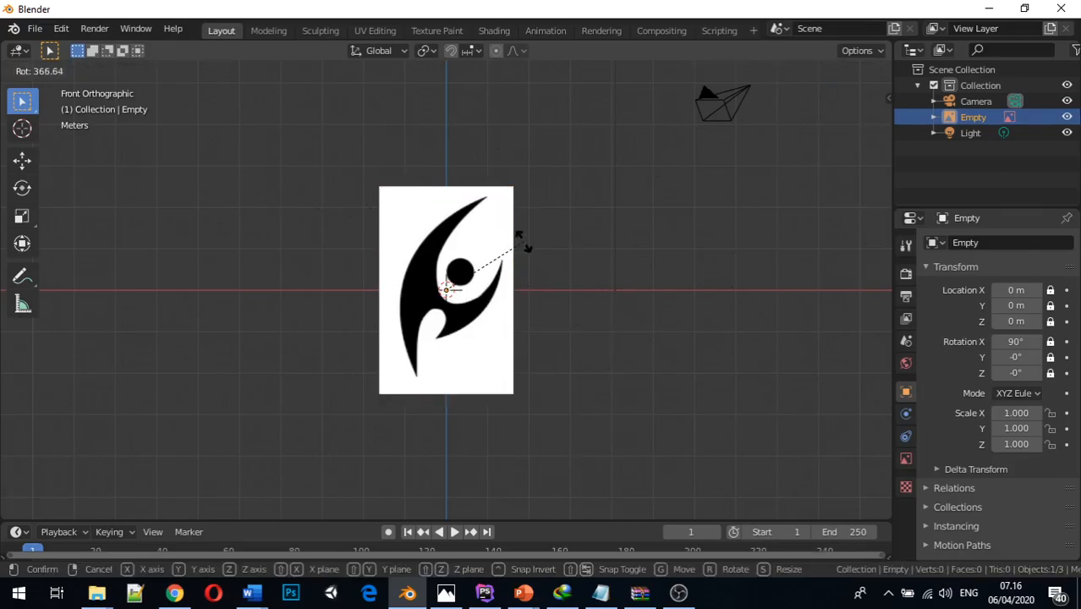
left_click(485, 268)
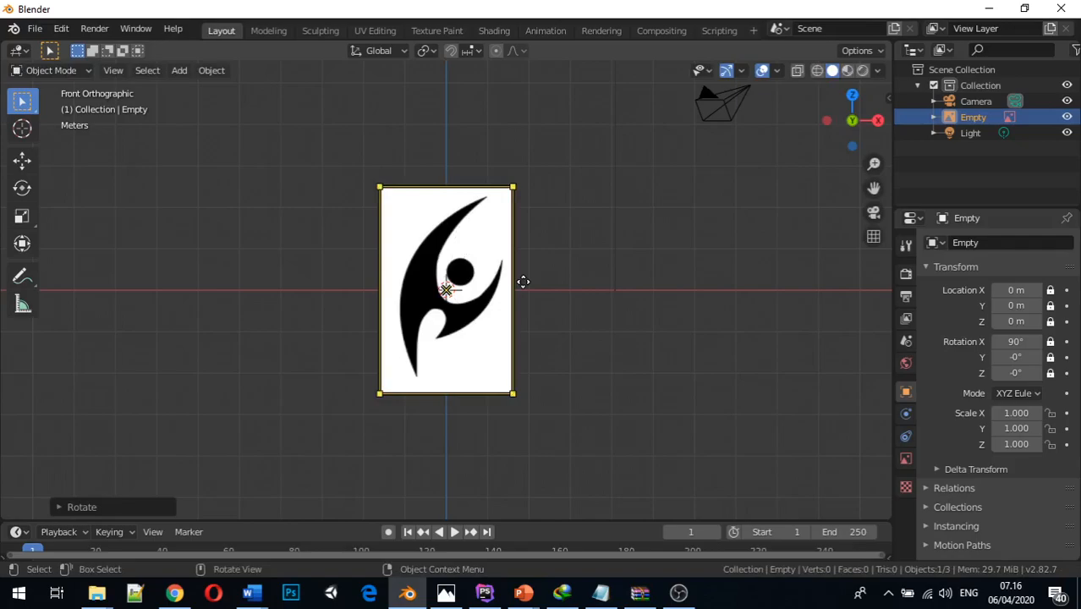
key("g")
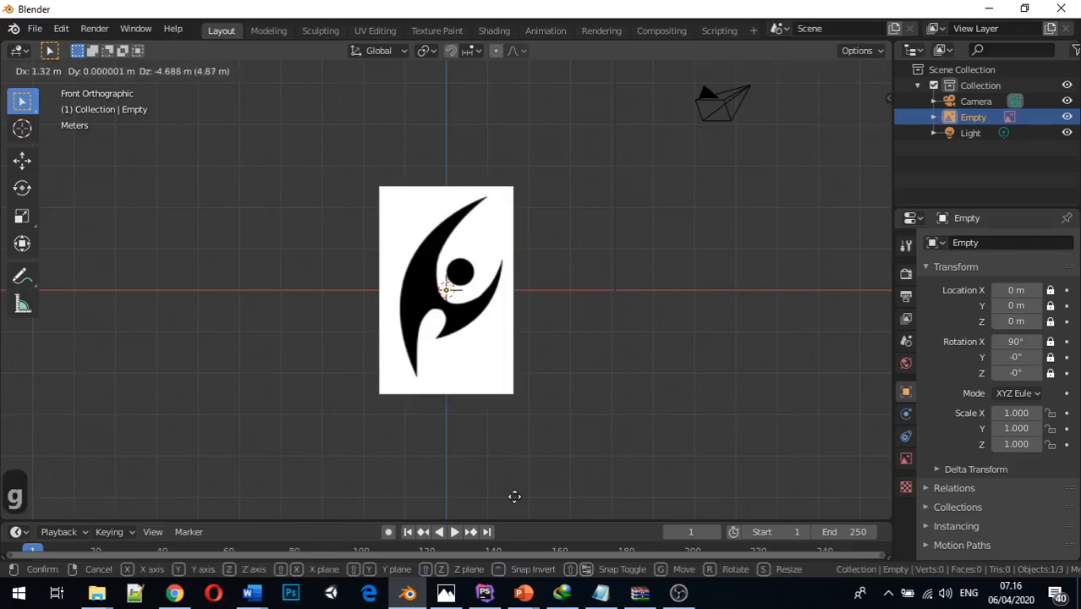
left_click(579, 313)
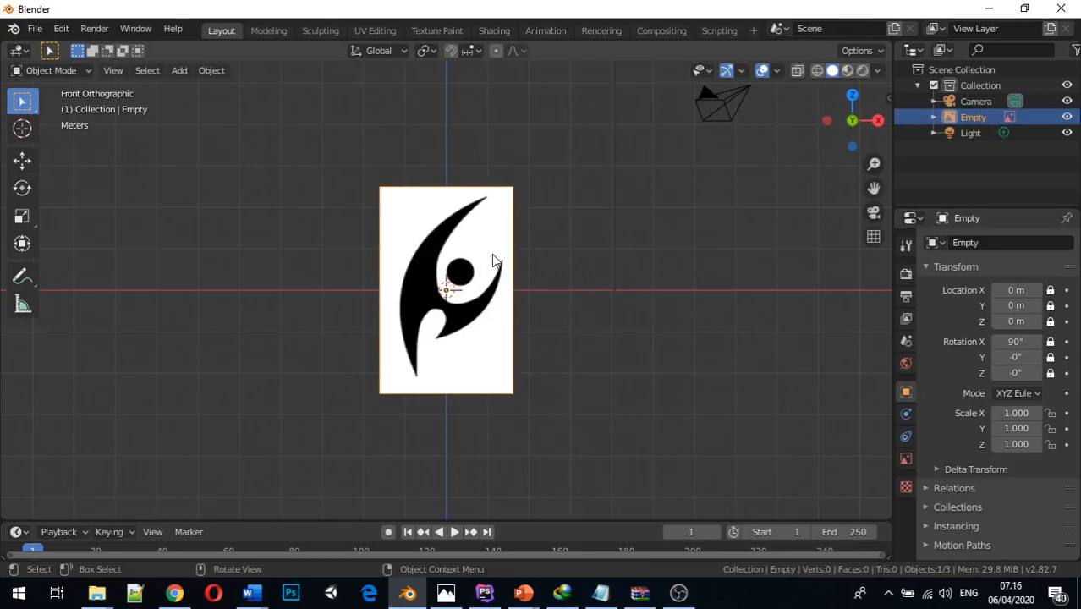
Scale the reference image up uniformly to about 1.599 and lock its scale on the X, Y and Z axes
mouse_move(511, 199)
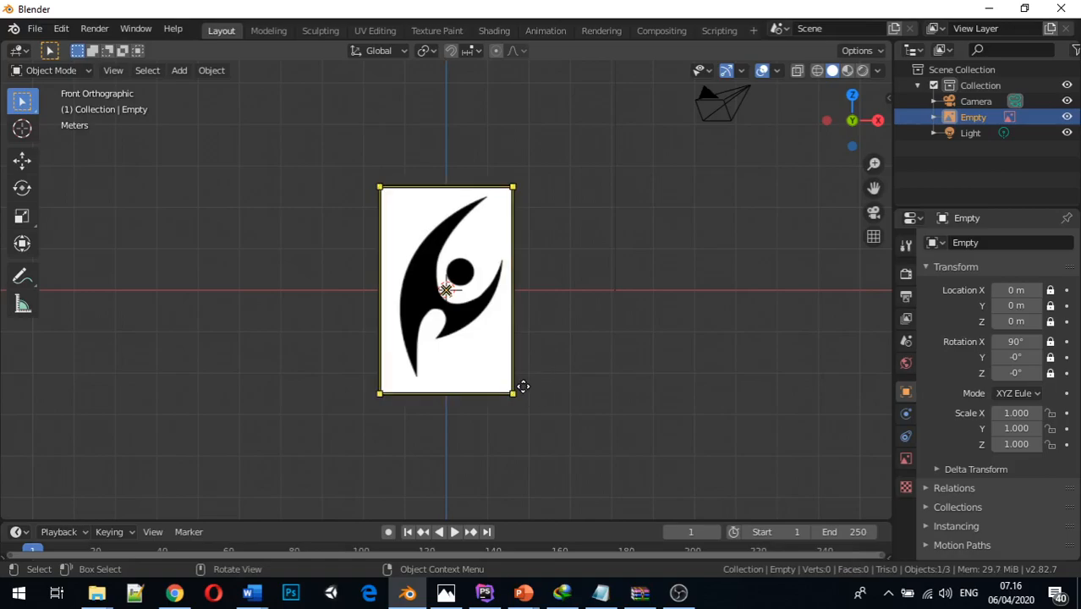
key("s")
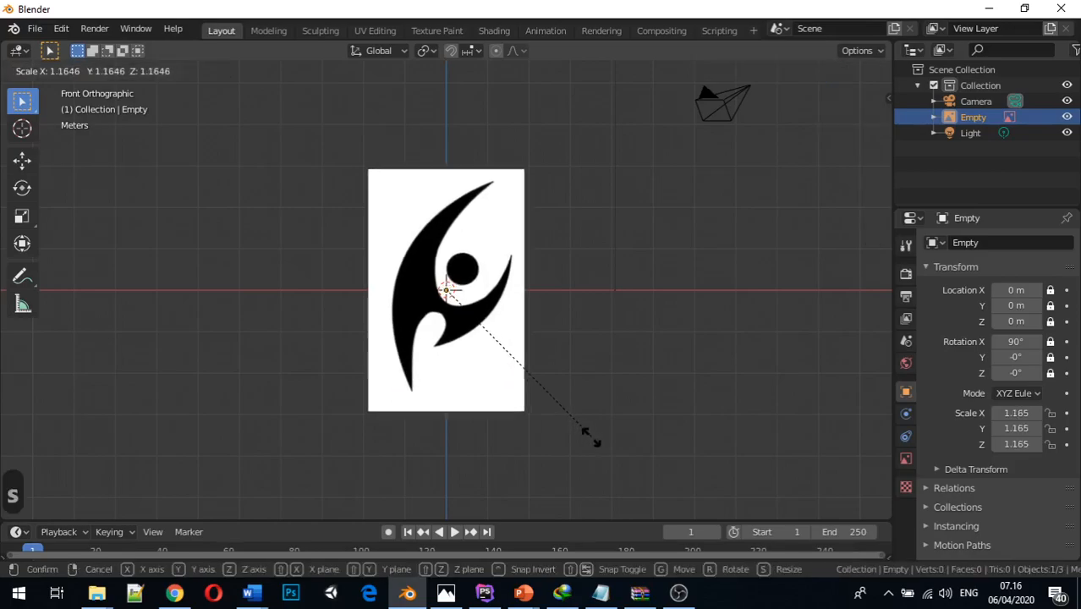
left_click(639, 501)
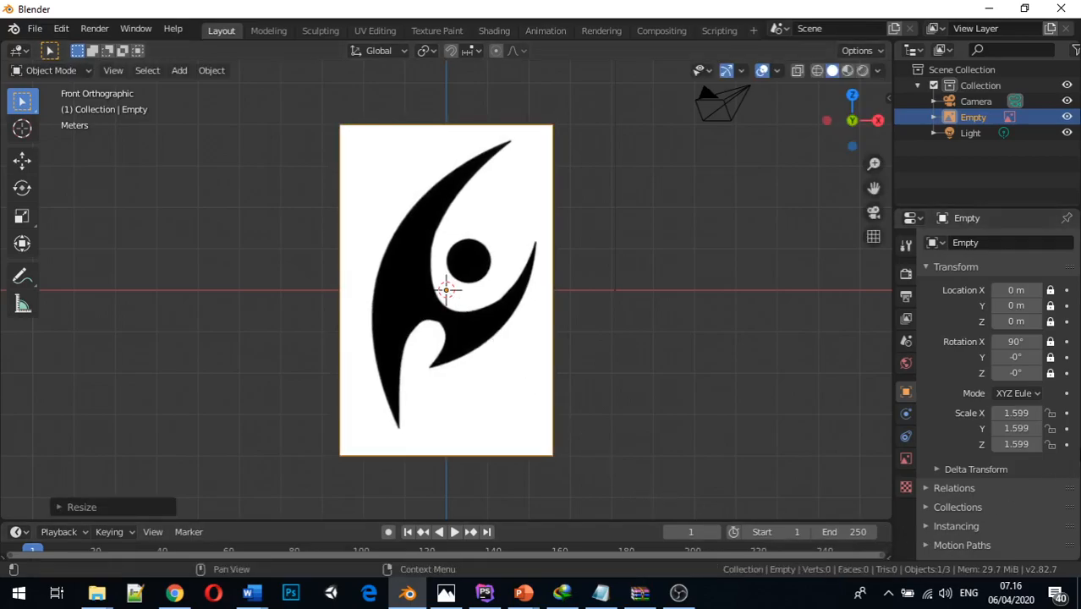
left_click(1051, 413)
left_click(1050, 429)
left_click(1051, 444)
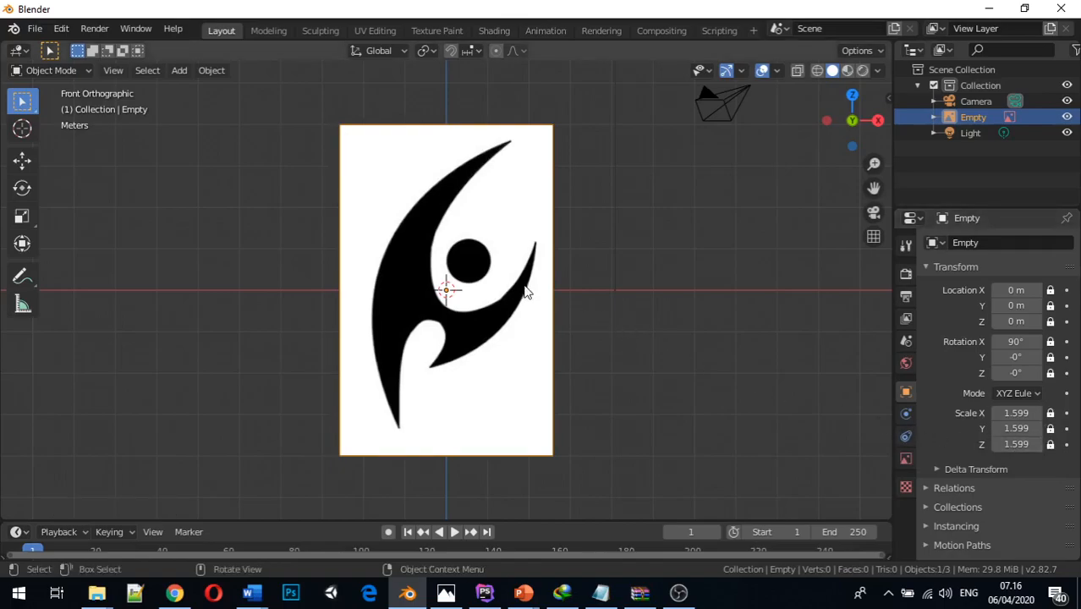
Try resizing the reference image by its edge, undo that, and test the scale locks by trying to scale it uniformly
left_click_drag(550, 283, 562, 279)
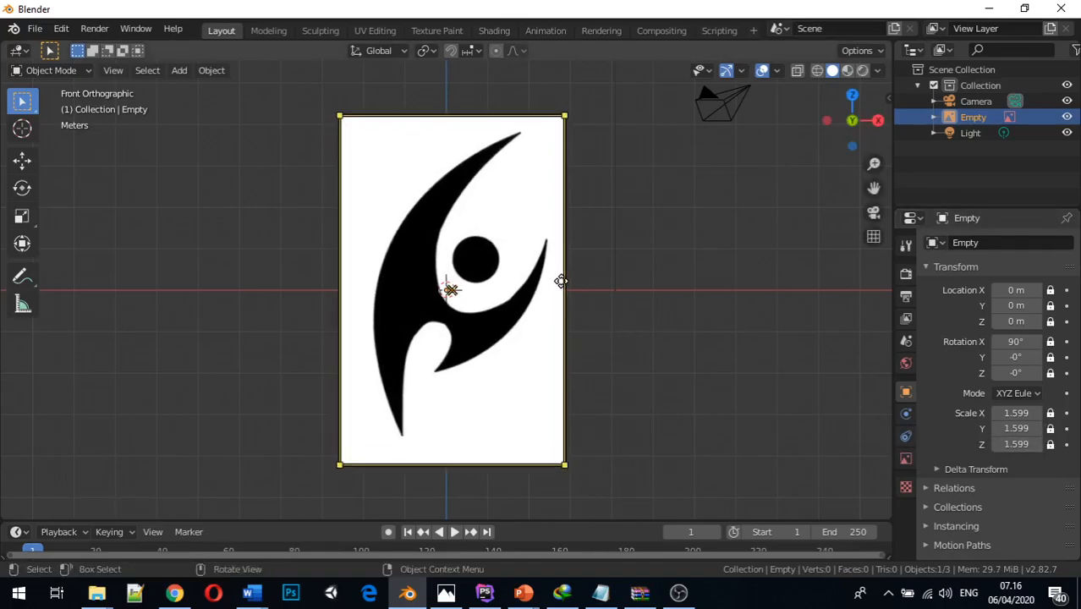
key("ctrl+z")
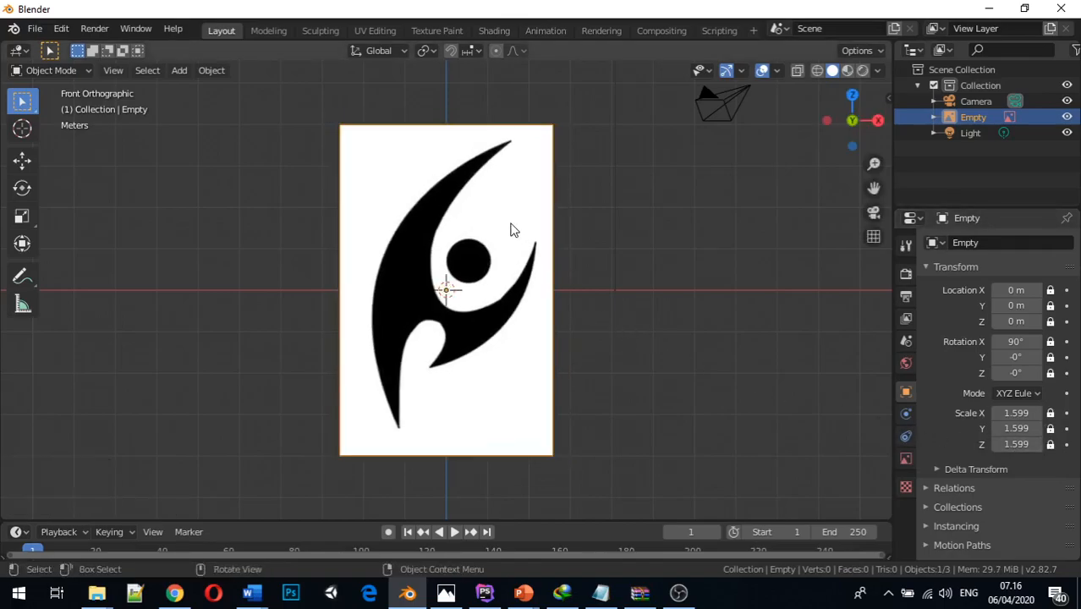
key("ctrl+z")
key("ctrl+z")
key("s")
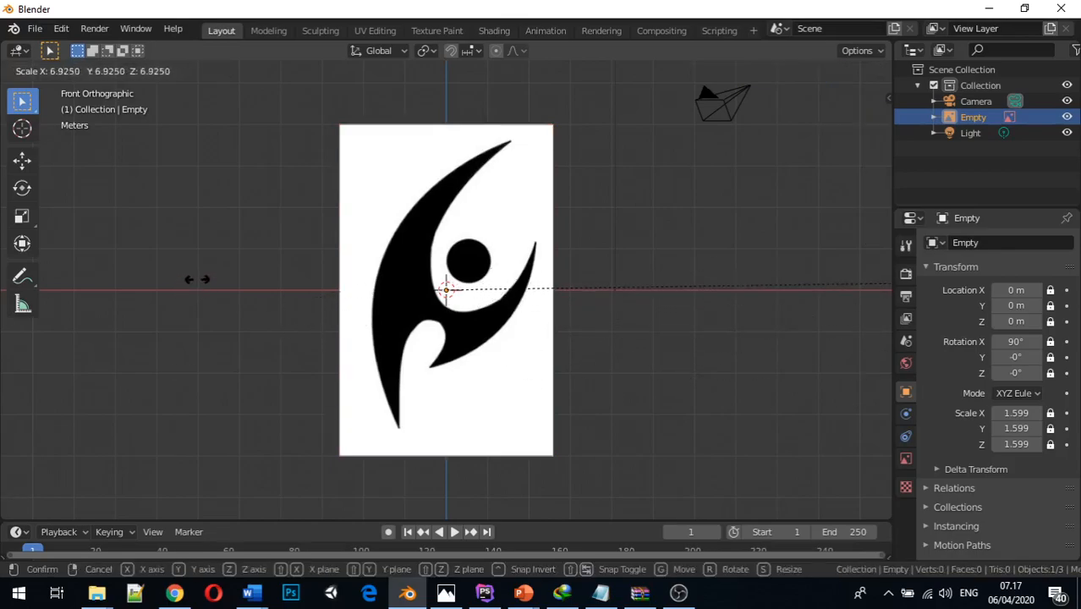
key("Escape")
middle_click_drag(647, 345, 727, 331)
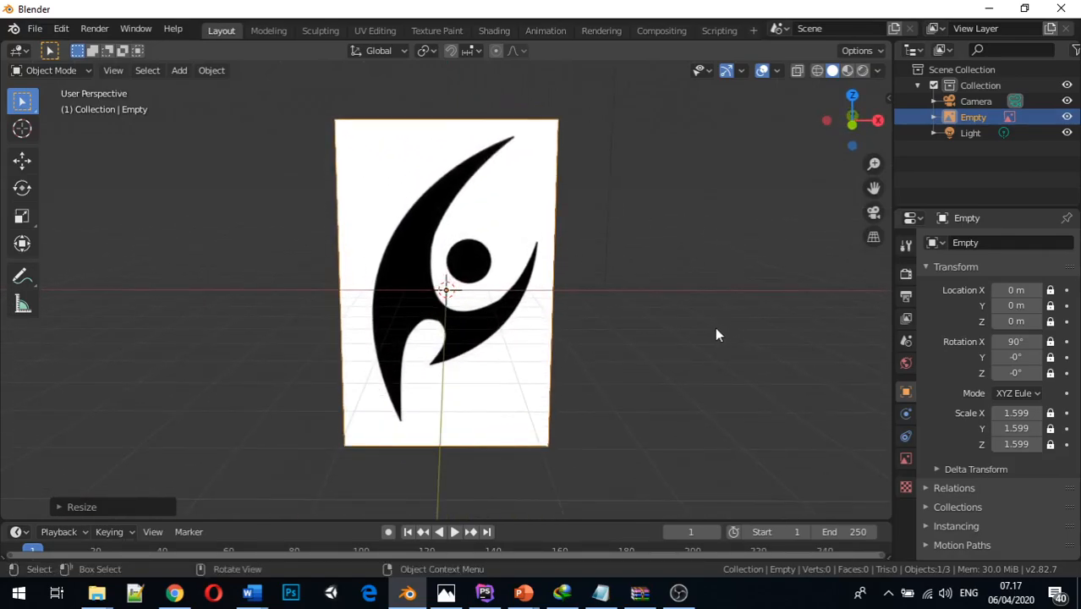
key("1")
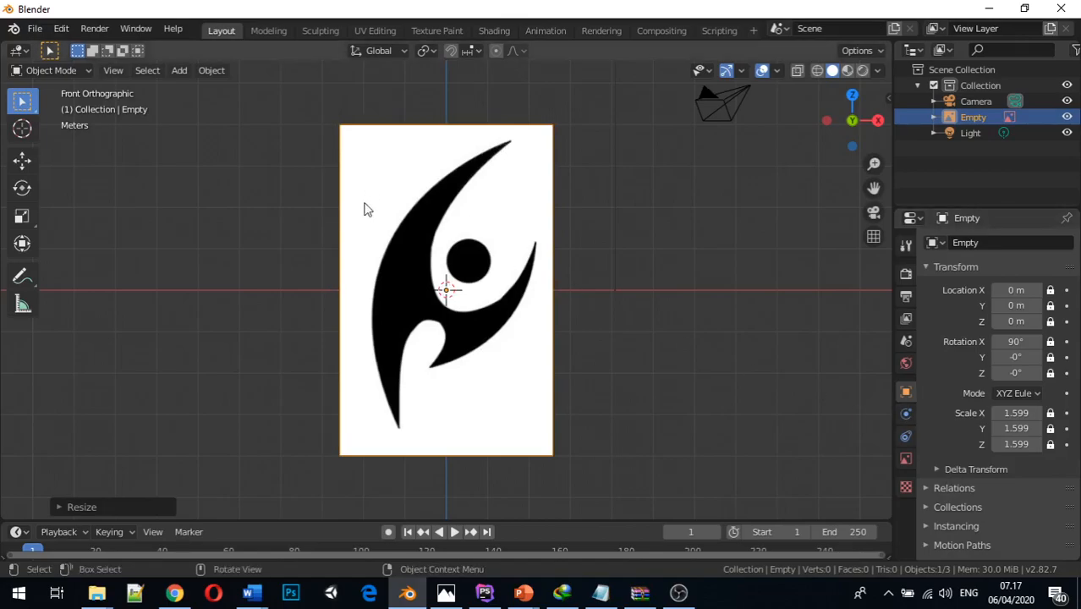
Enable Use Alpha for the Tribal.jpg reference image and lower its opacity to about 0.406
left_click(906, 461)
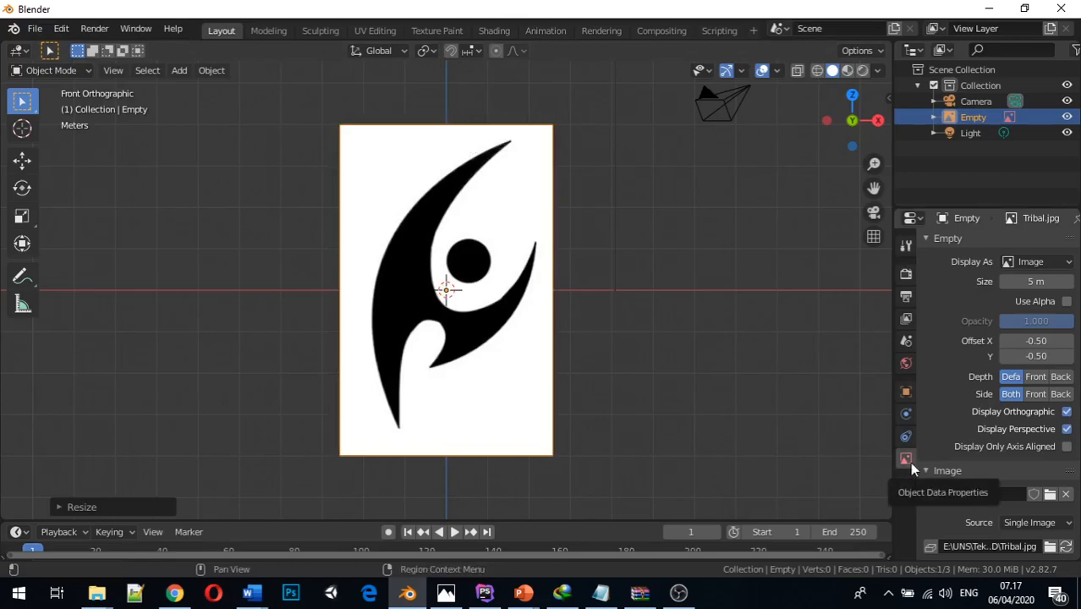
left_click(1066, 302)
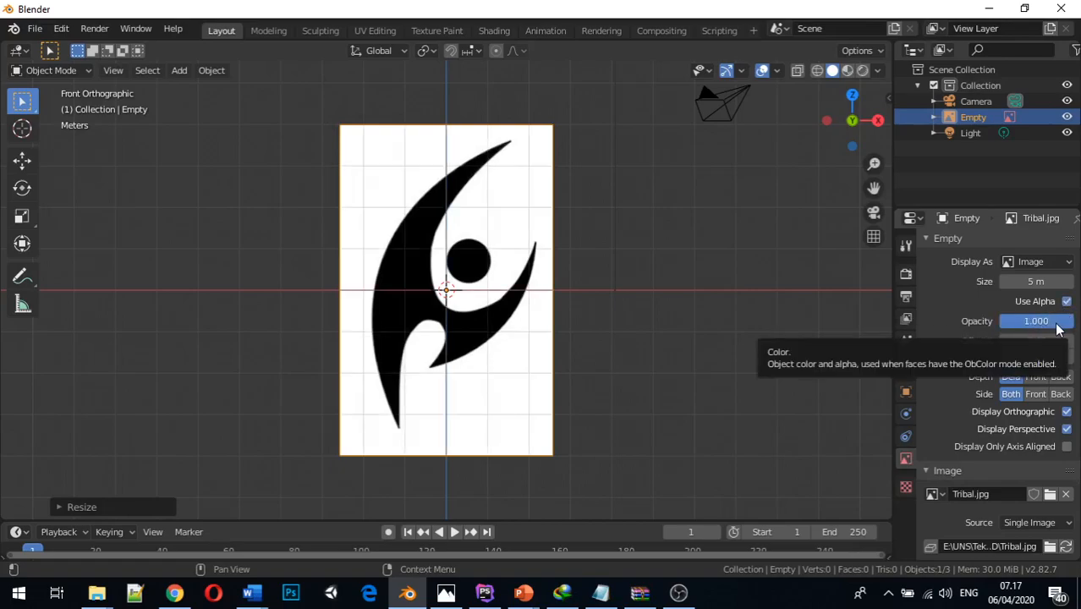
mouse_move(1036, 321)
left_mouse_down()
mouse_move(988, 321)
mouse_move(1030, 322)
mouse_move(1020, 326)
left_mouse_up()
middle_click_drag(563, 338, 579, 362)
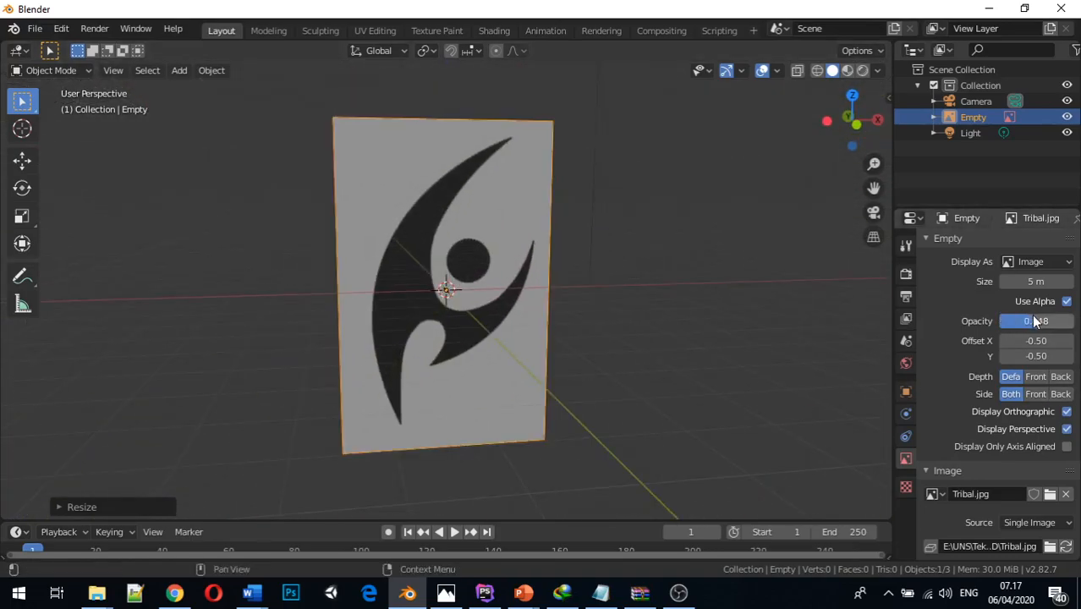
left_click_drag(1036, 325, 1031, 324)
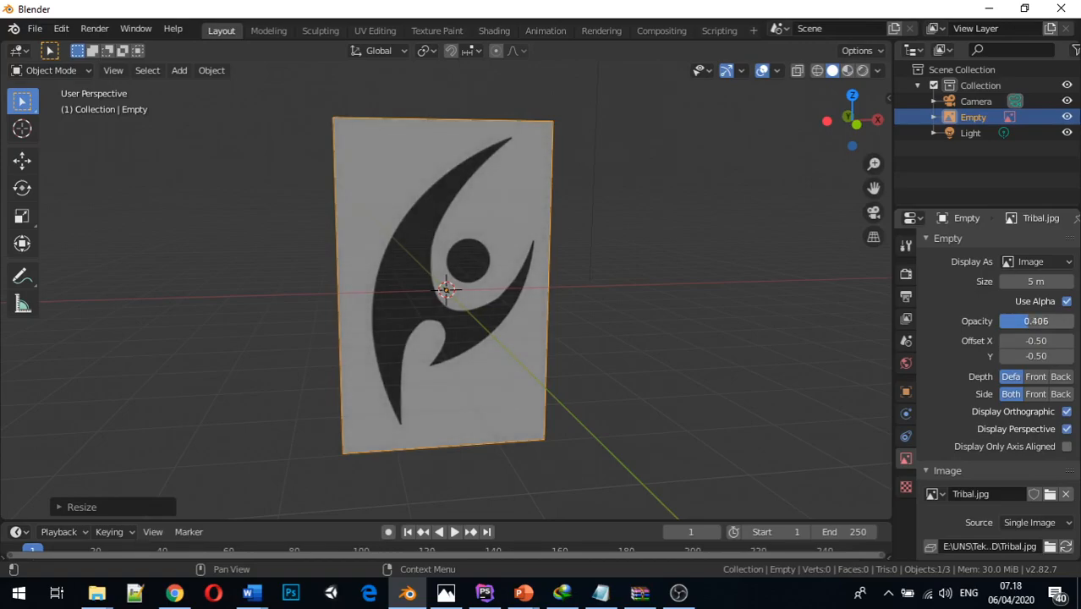
Add a Bezier curve at the world origin in the front orthographic view
middle_click_drag(815, 340, 697, 319)
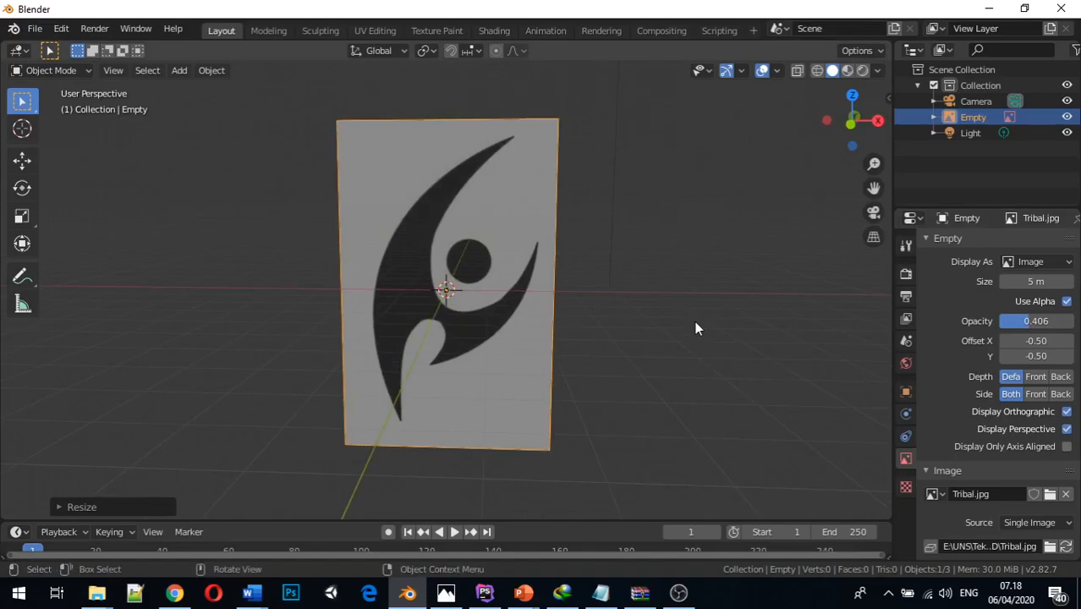
key("KP_1")
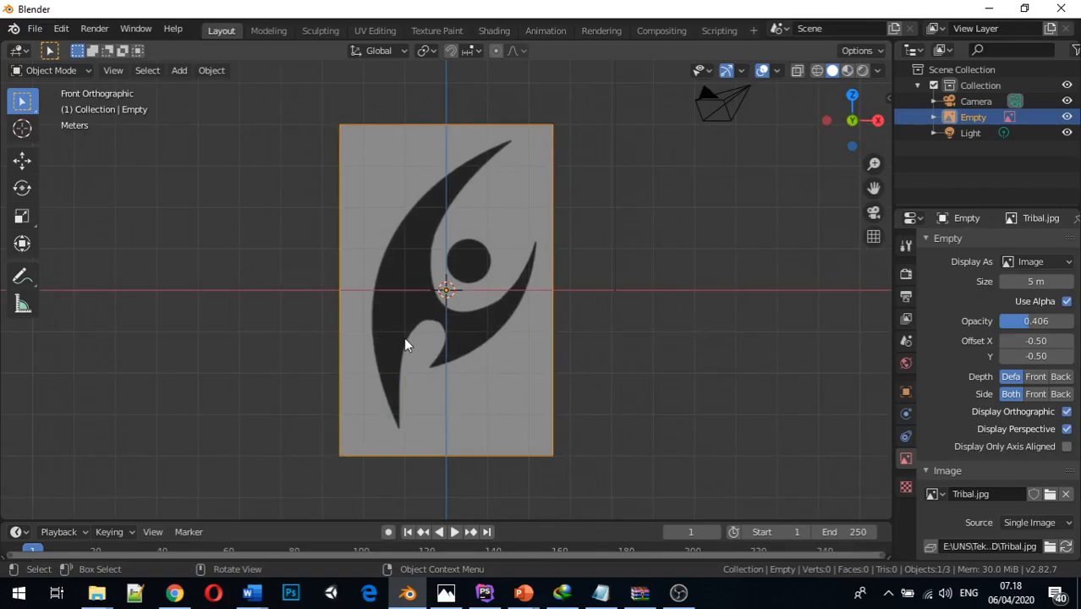
key("shift+a")
mouse_move(426, 271)
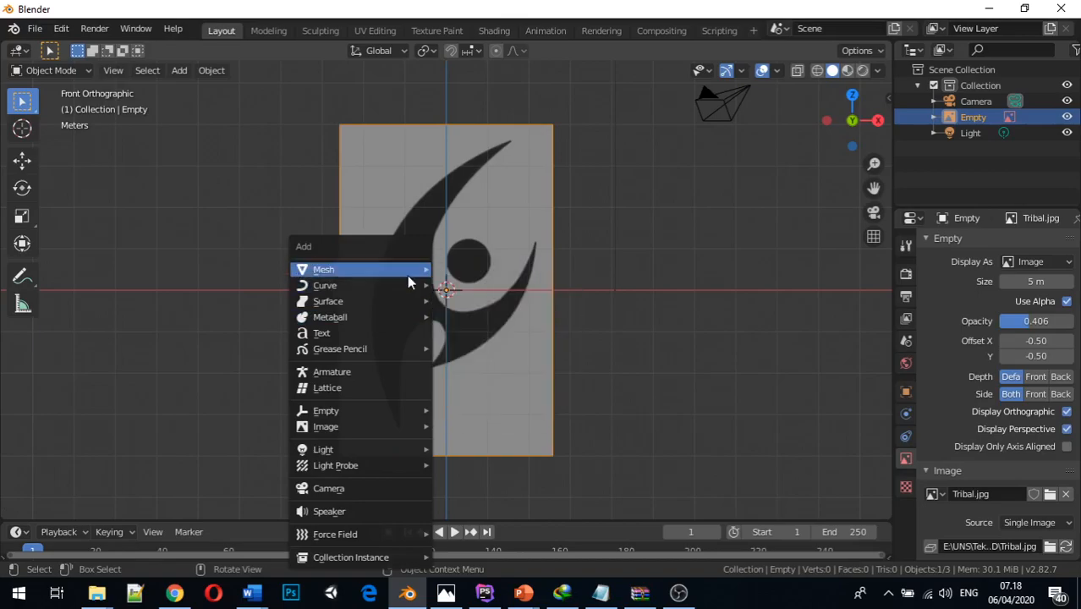
mouse_move(405, 286)
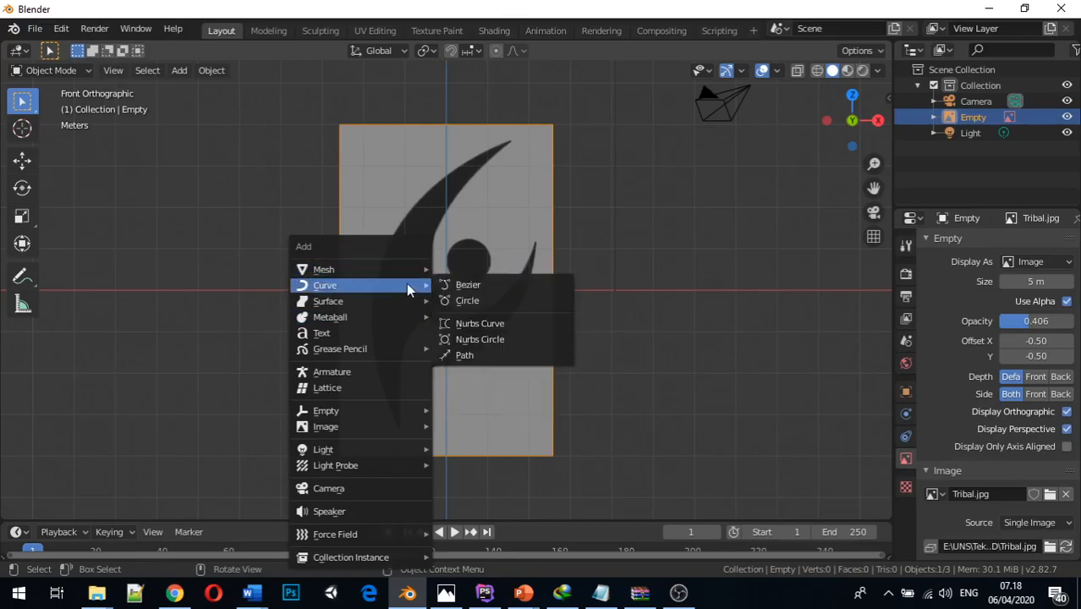
left_click(462, 287)
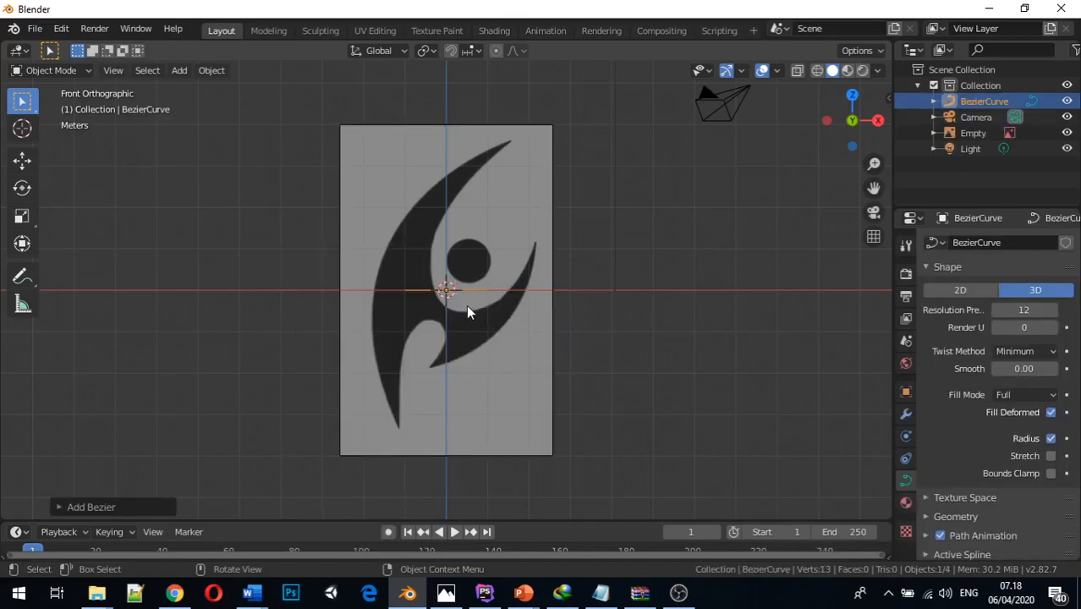
Set the Bezier curve's X rotation to 90° to stand it upright against the reference image
mouse_move(466, 304)
middle_mouse_down()
mouse_move(492, 385)
mouse_move(466, 322)
middle_mouse_up()
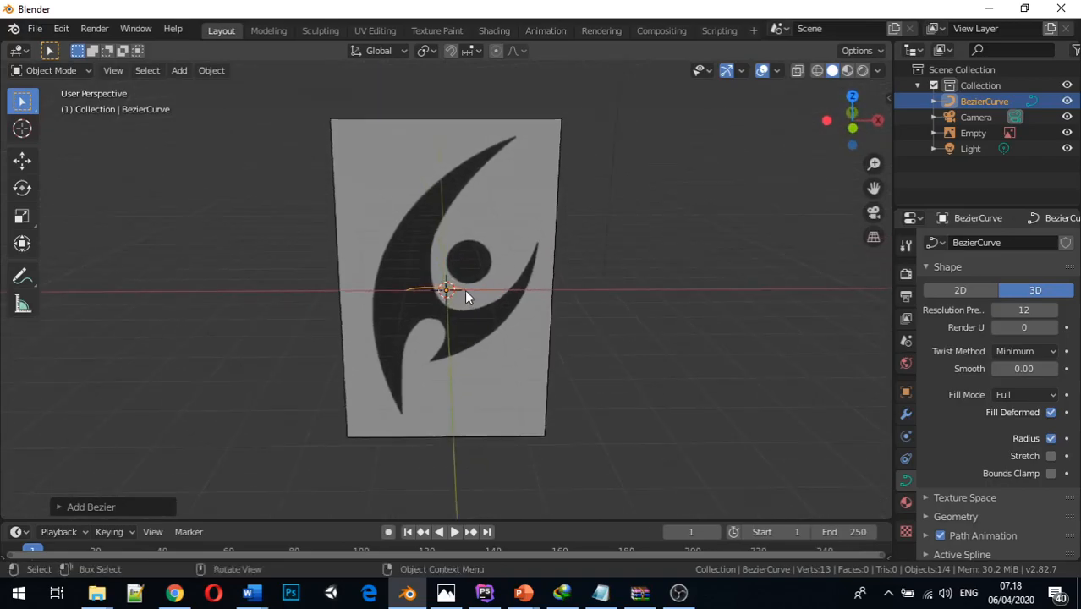
left_click(463, 286)
middle_click_drag(415, 290, 429, 336)
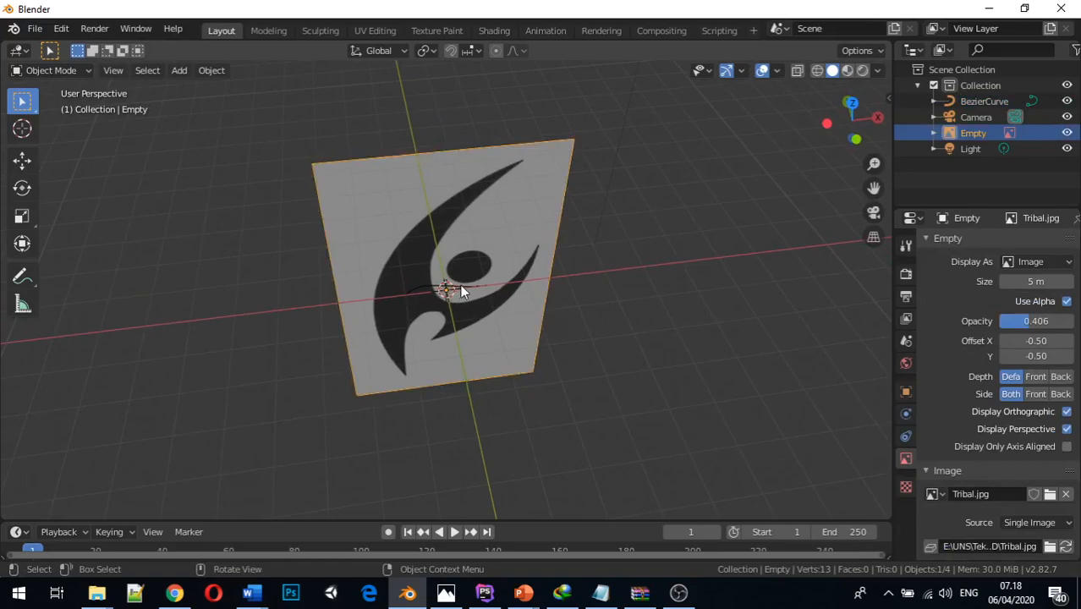
middle_click_drag(461, 289, 330, 305)
left_click(448, 312)
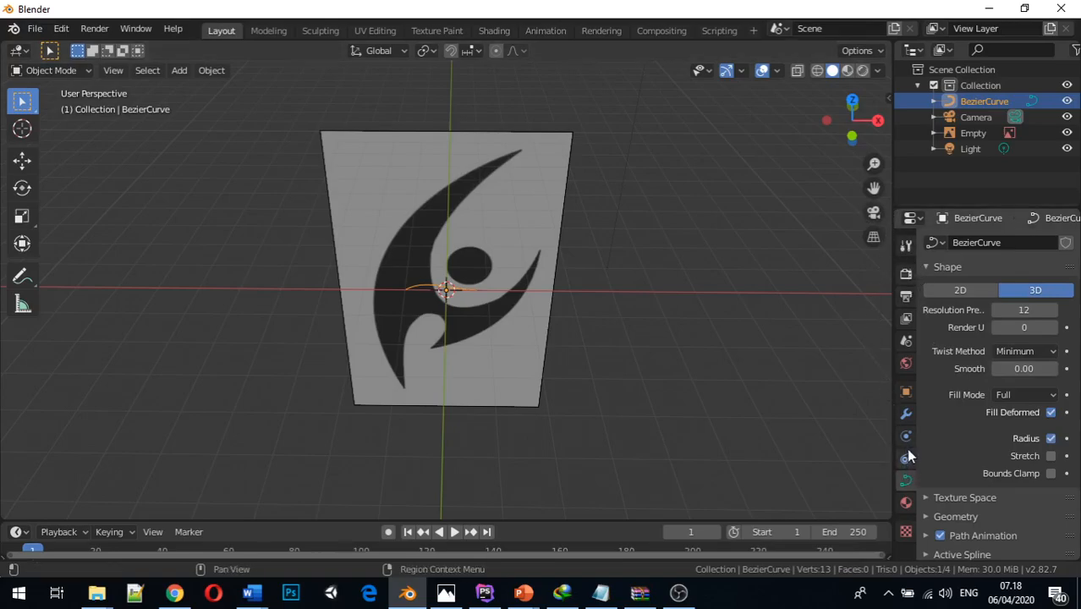
left_click(906, 391)
left_click(1028, 340)
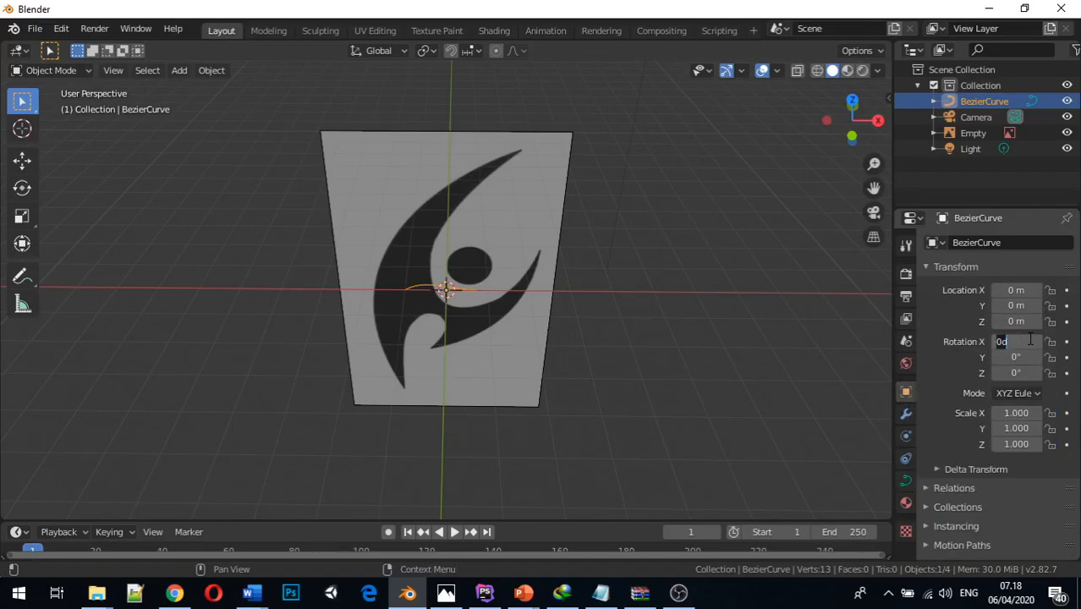
type("90")
key("Return")
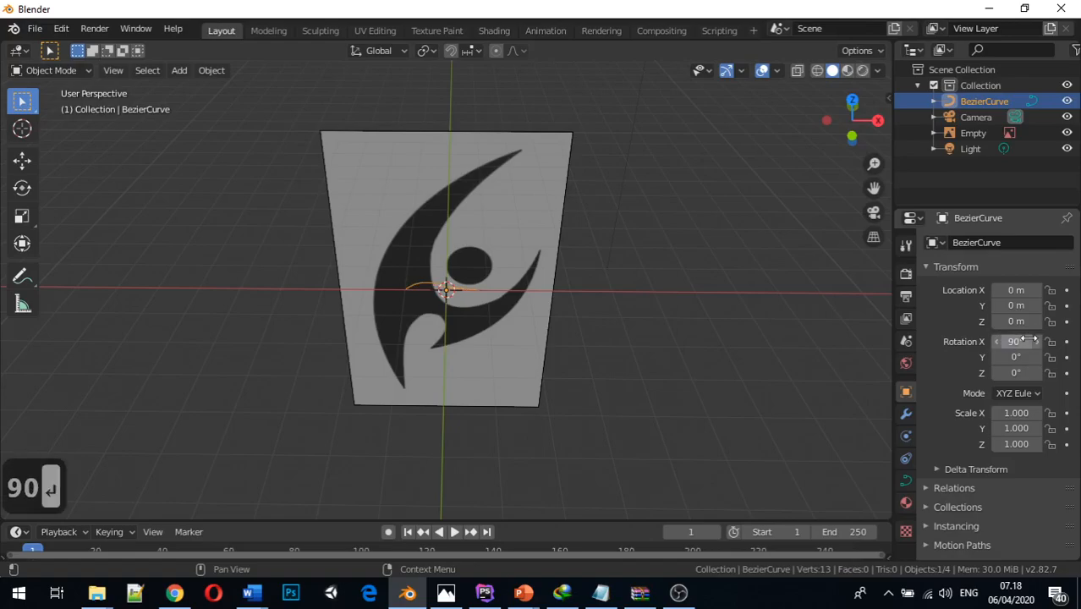
Return to the front orthographic view and enter Edit Mode on the Bezier curve
middle_click_drag(187, 316, 176, 271)
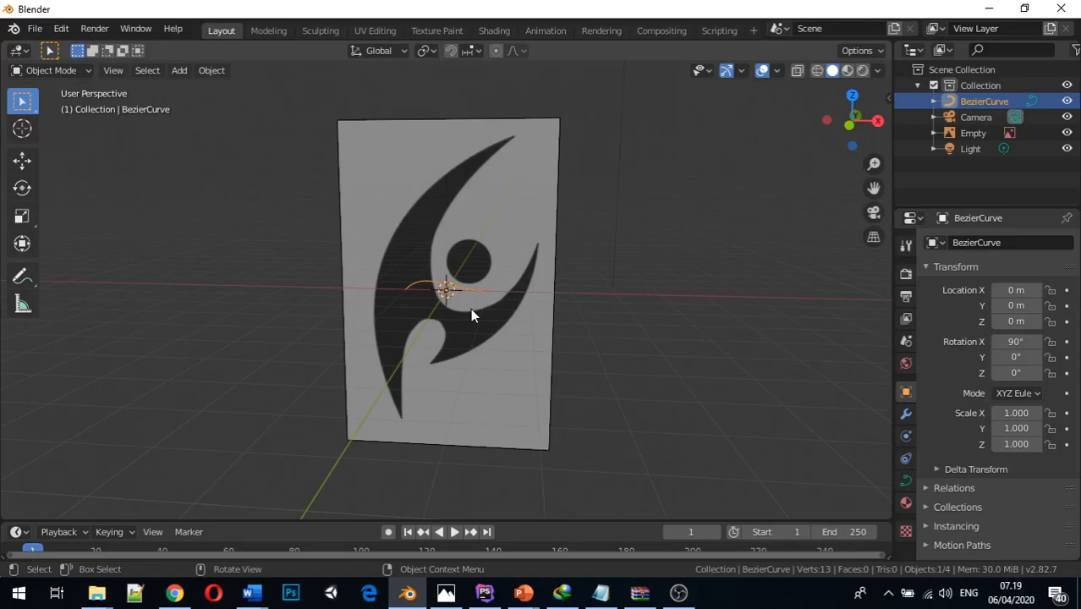
key("KP_1")
scroll(366, 252, "up", 1)
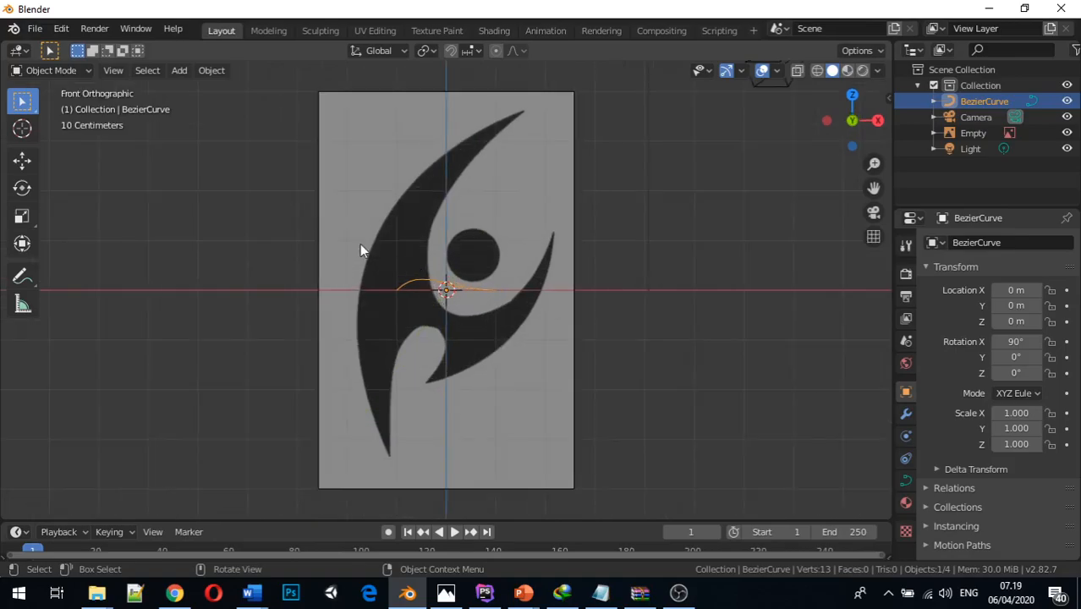
scroll(365, 252, "up", 4)
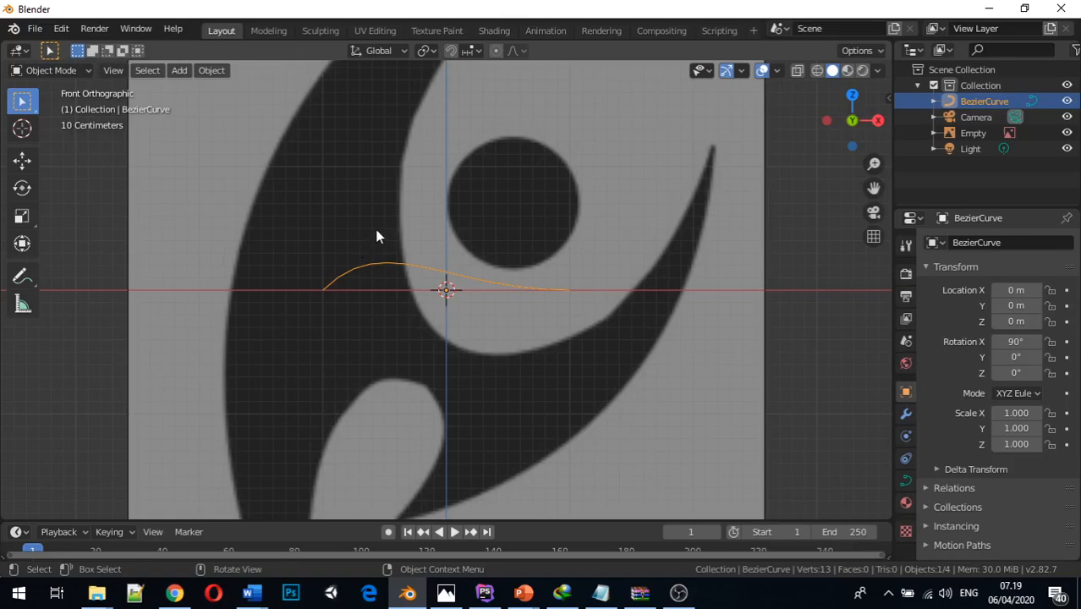
left_click(331, 279)
left_click(378, 268)
scroll(404, 227, "down", 2)
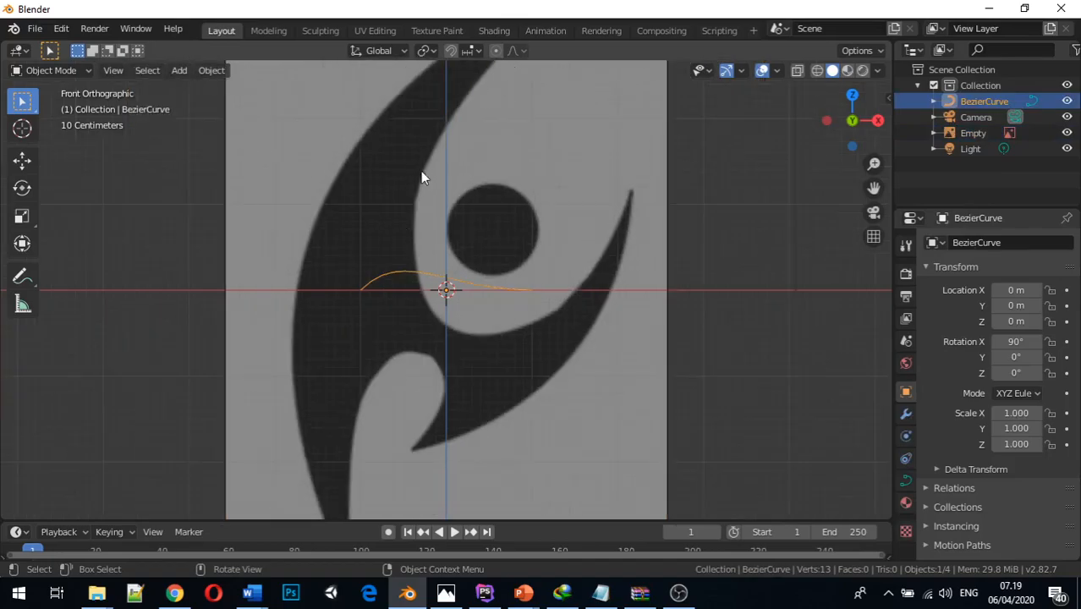
scroll(391, 244, "up", 1)
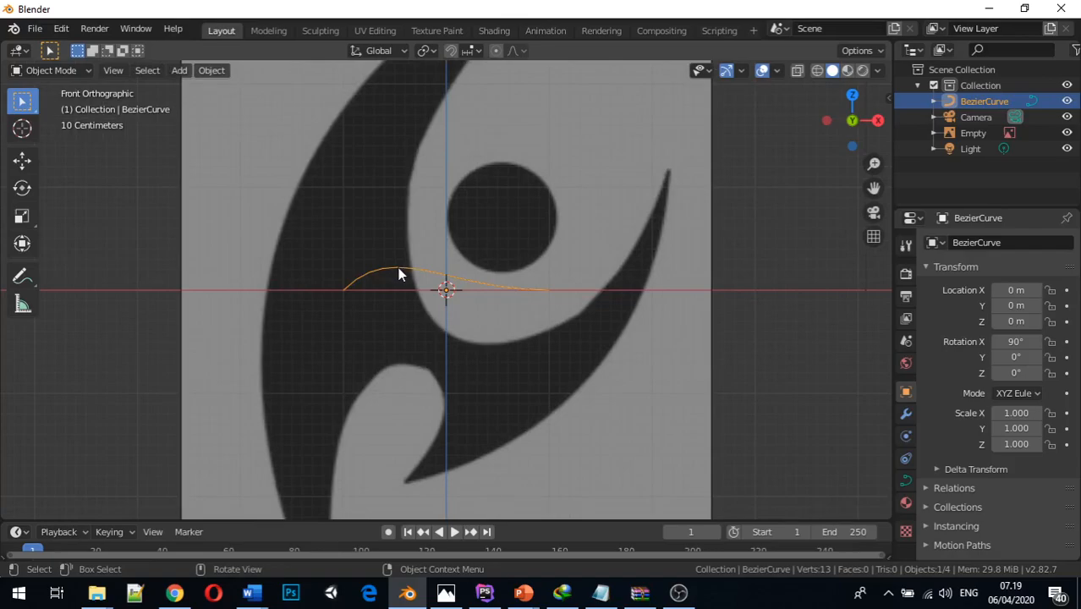
key("Tab")
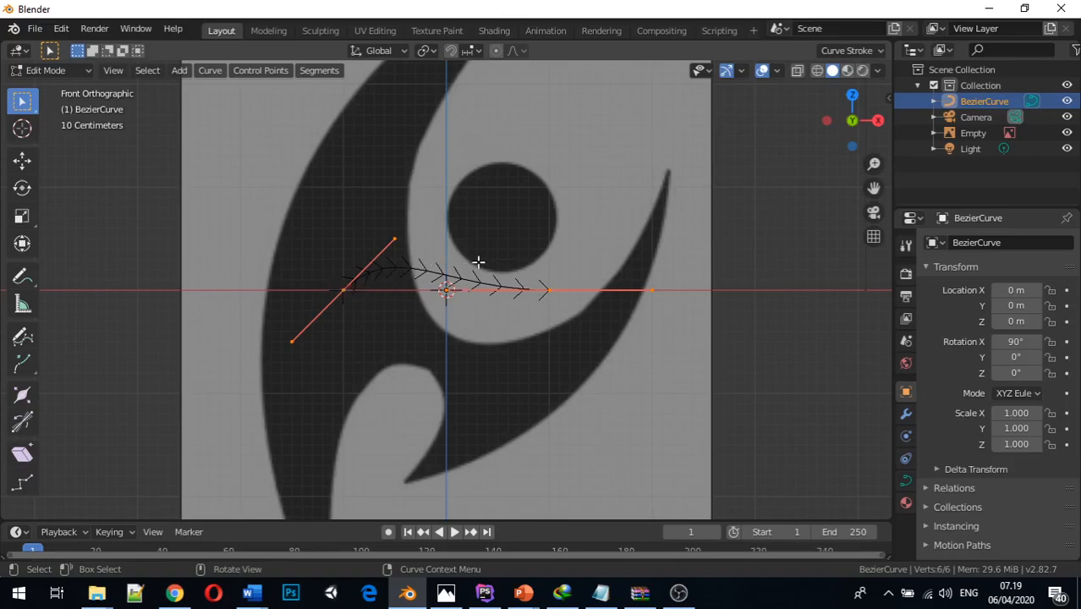
Move the curve's starting control point about 0.7 m along X onto the inner edge of the large crescent
left_click(341, 292)
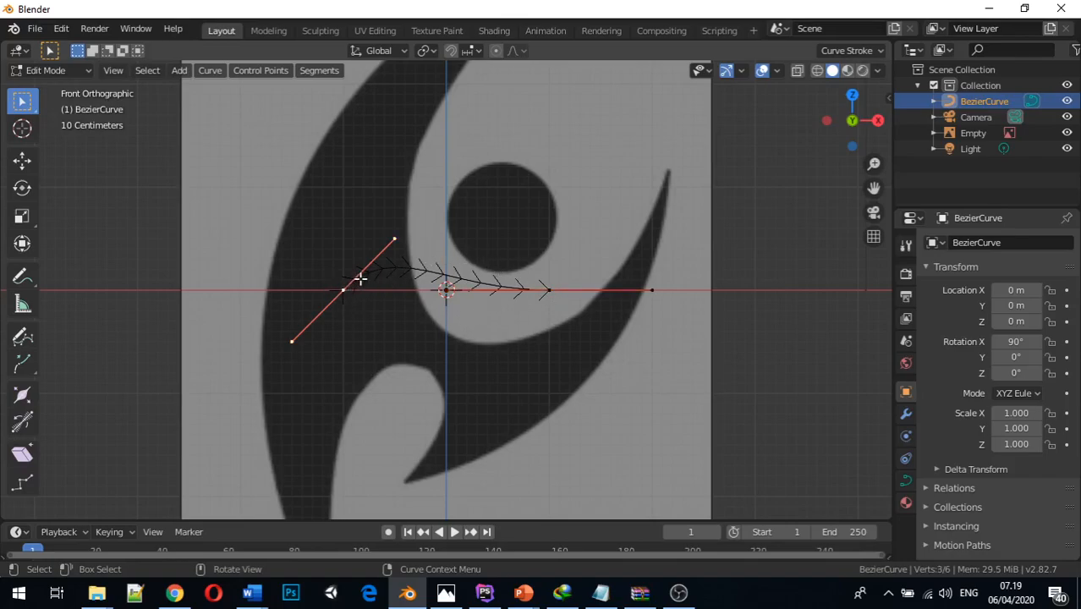
key("g")
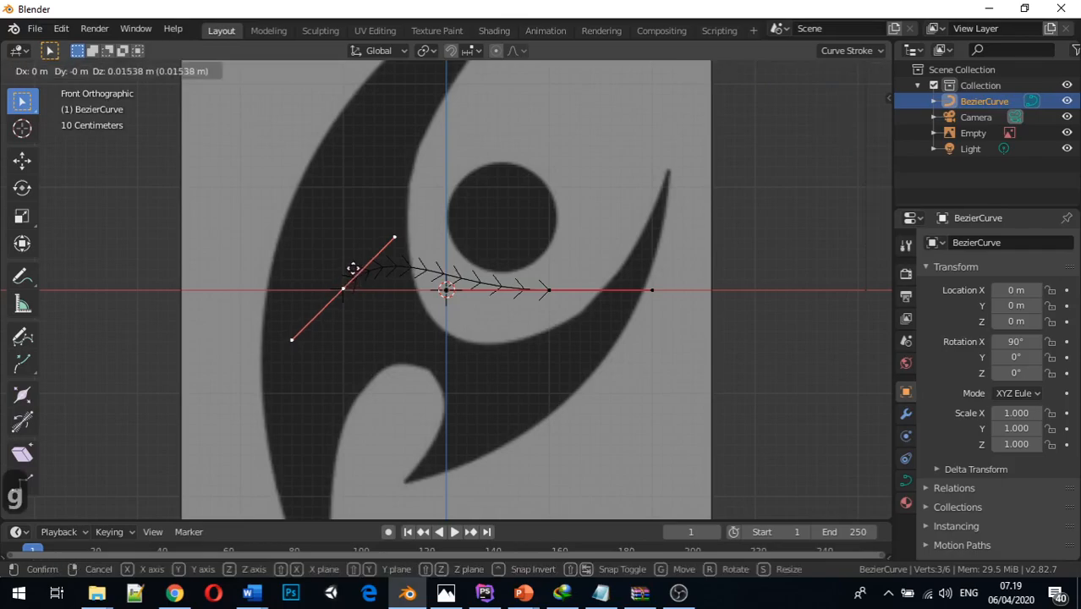
key("x")
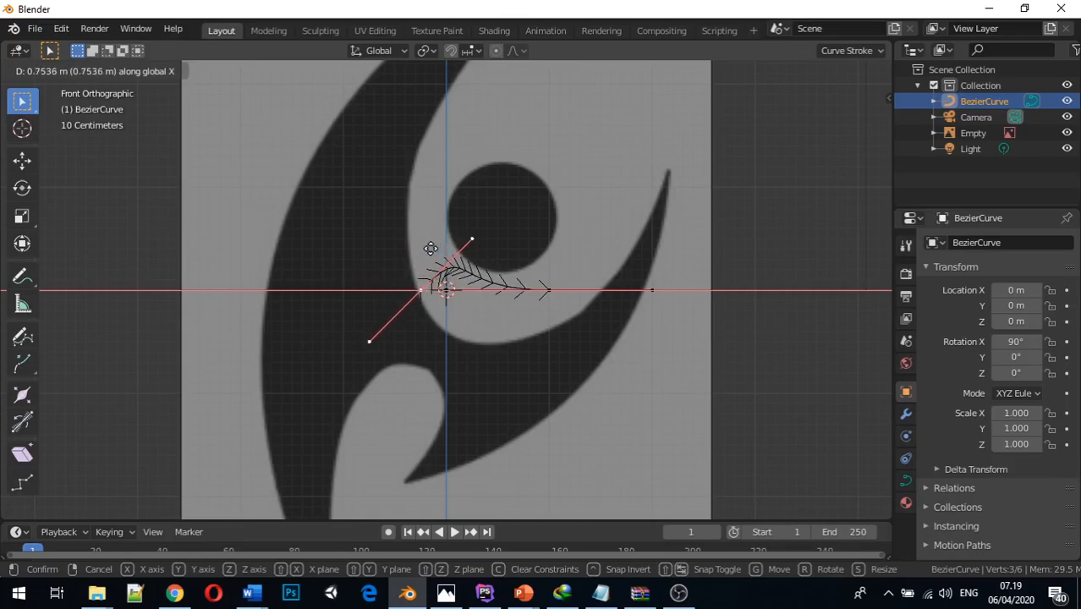
left_click(426, 247)
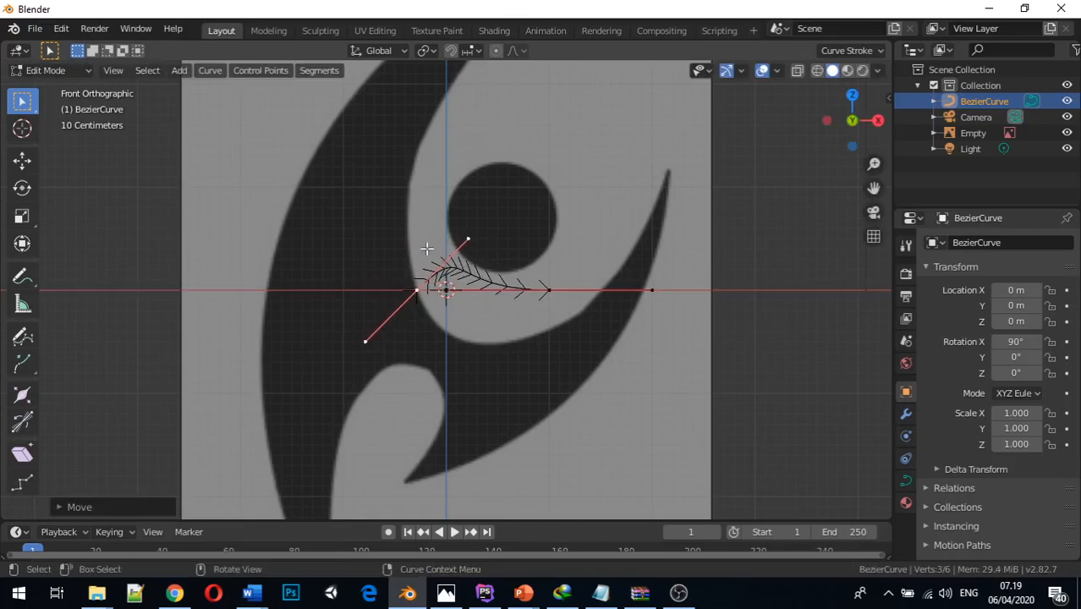
Move the starting point's upper handle about 1.43 m down along Z so the curve bends along the inner edge
left_click(547, 289)
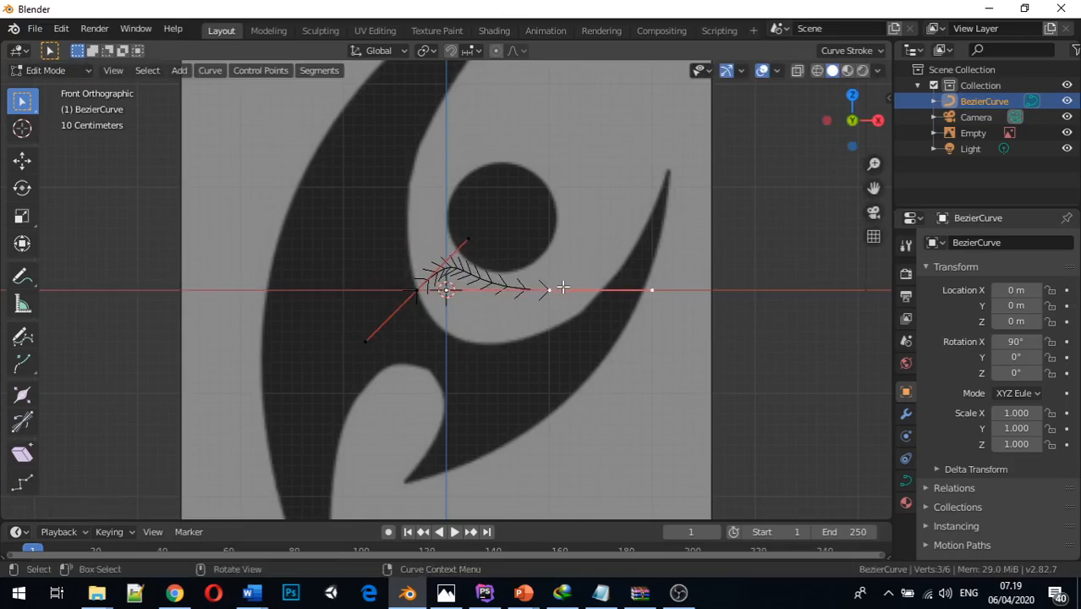
left_click(467, 240)
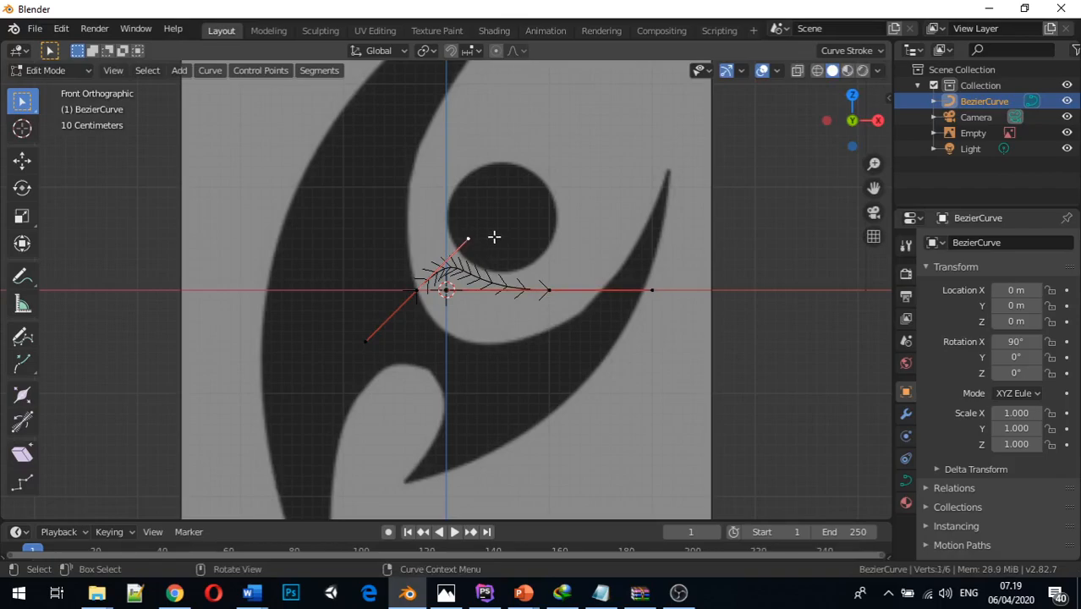
key("g")
key("z")
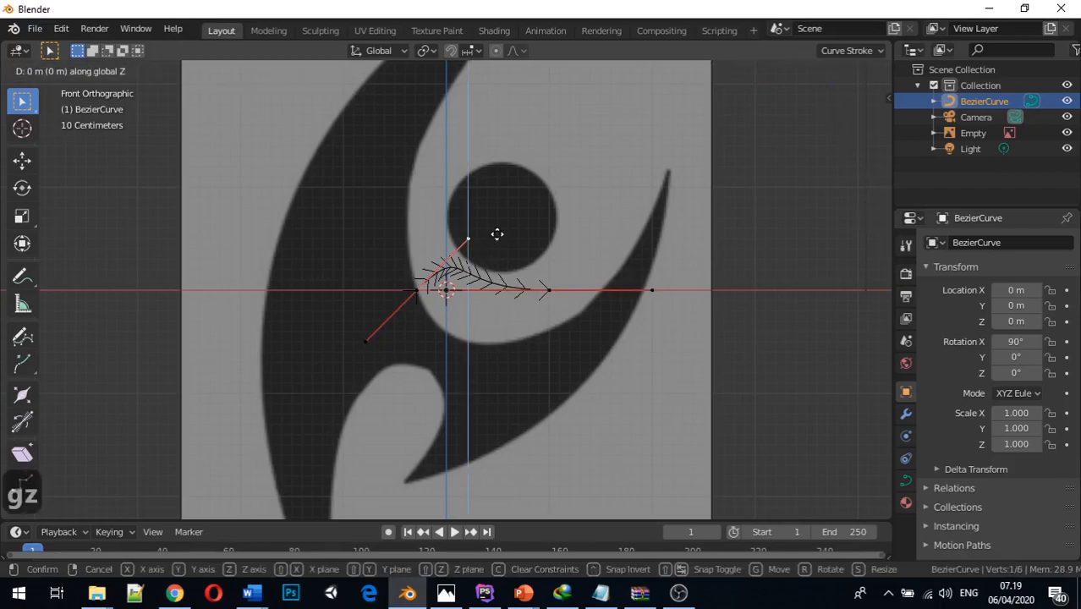
left_click(485, 381)
Move the curve's end control point along X onto the inner edge of the smaller horn
left_click(553, 288)
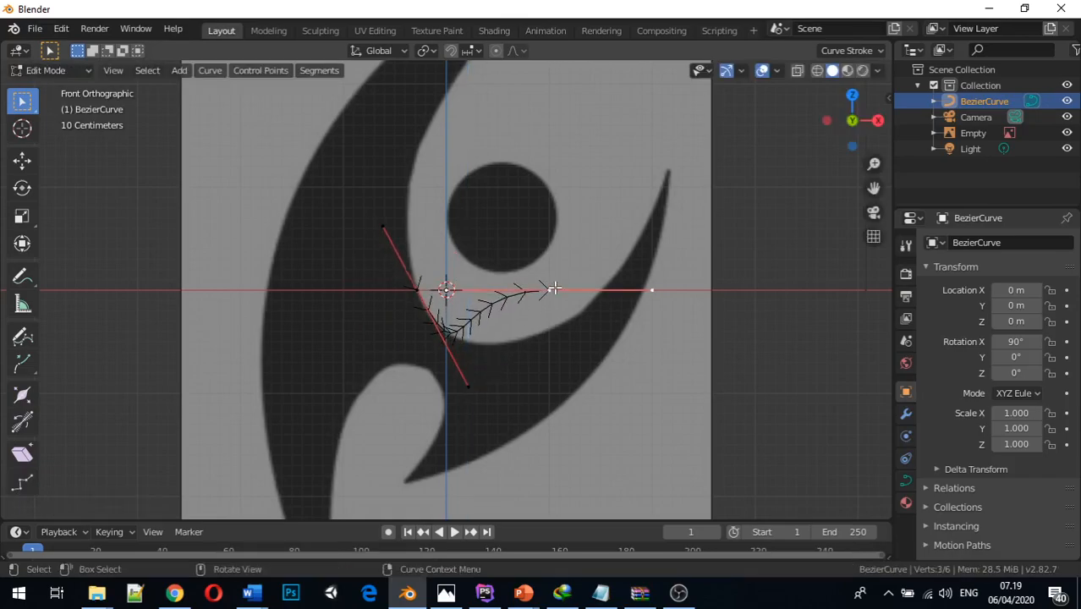
key("g")
key("x")
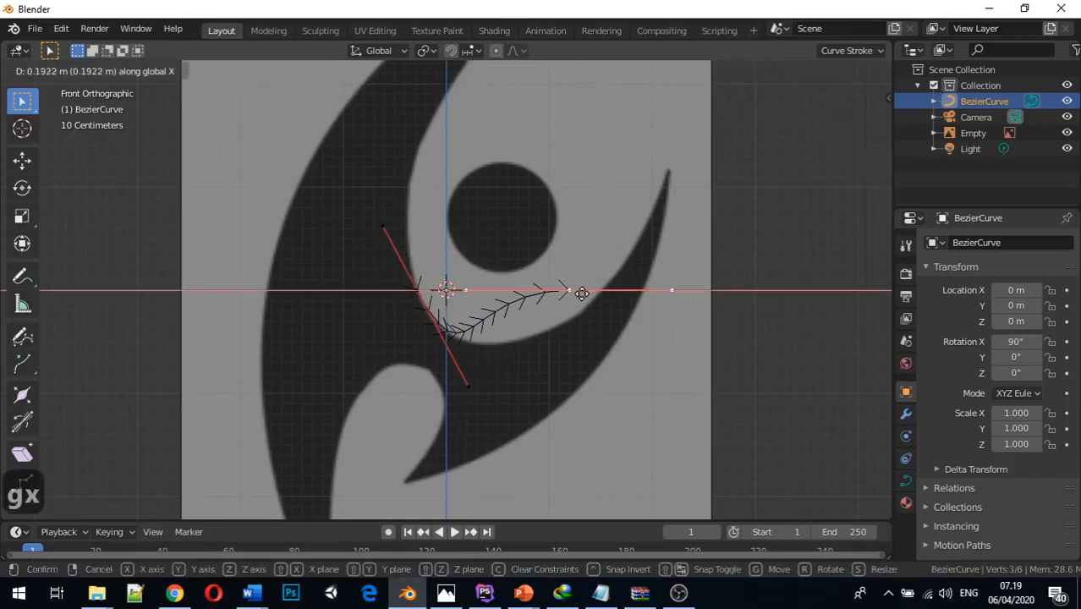
left_click(614, 302)
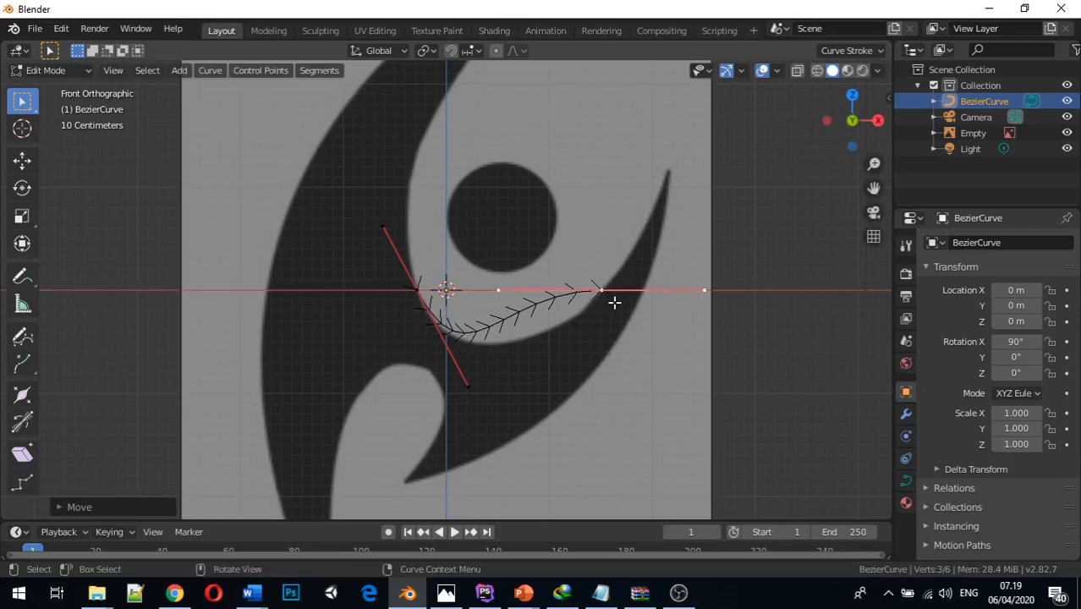
Fit the end point's inner handle to the inner edge by moving it about -0.86 m in Z, 0.48 m in X, and 0.4 m in Z
left_click(502, 291)
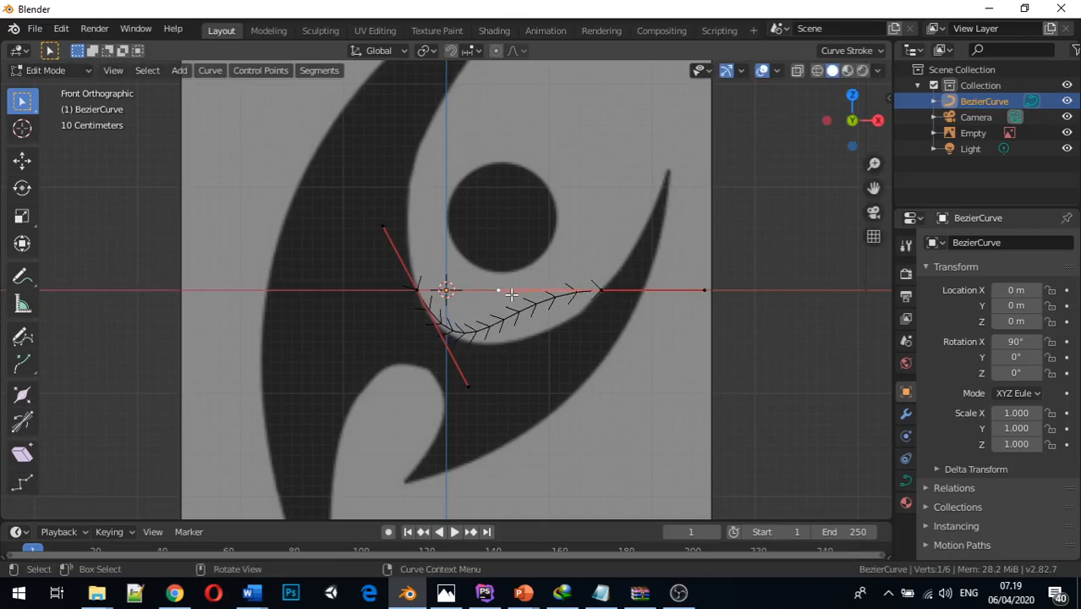
key("g")
key("z")
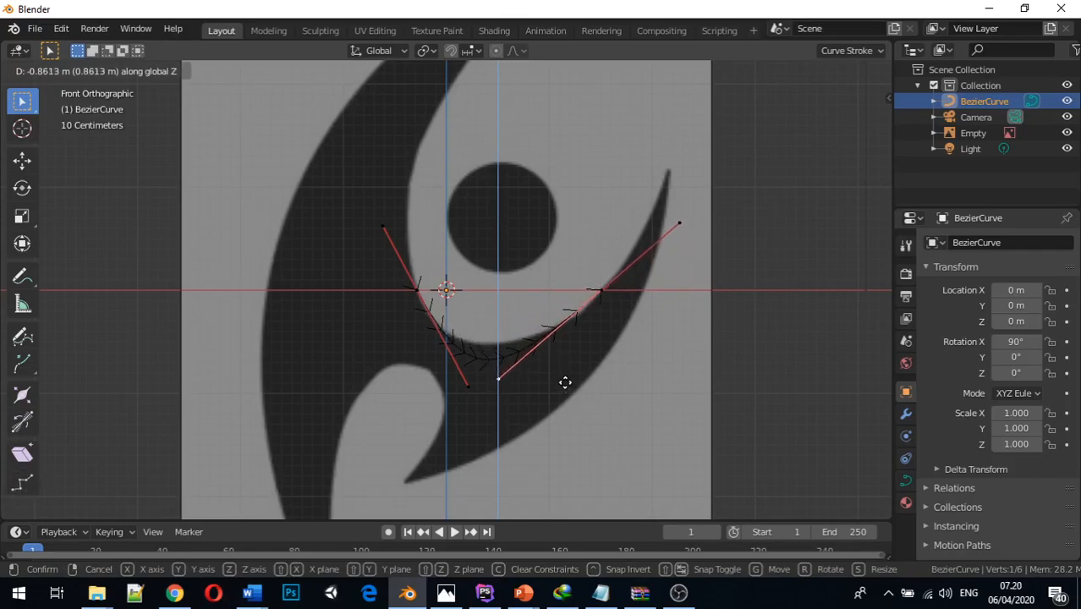
left_click(565, 382)
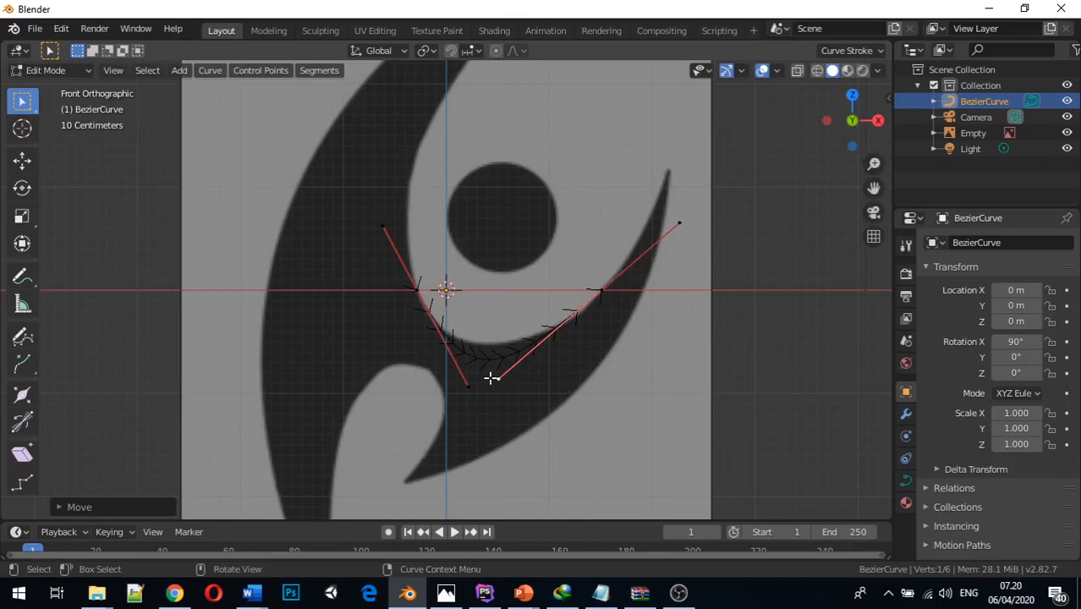
key("g")
key("x")
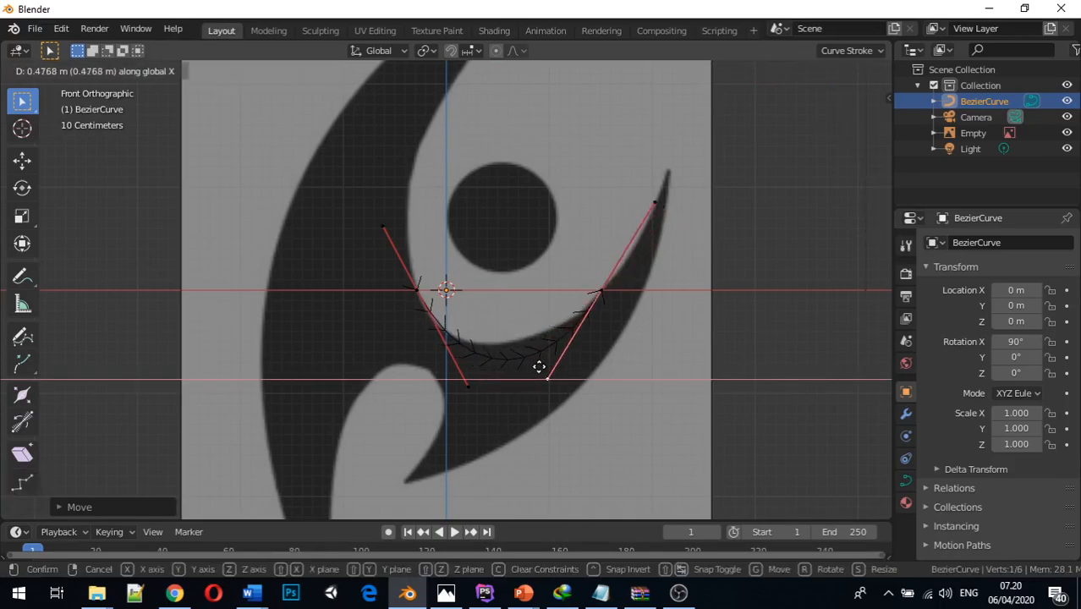
left_click(539, 366)
key("g")
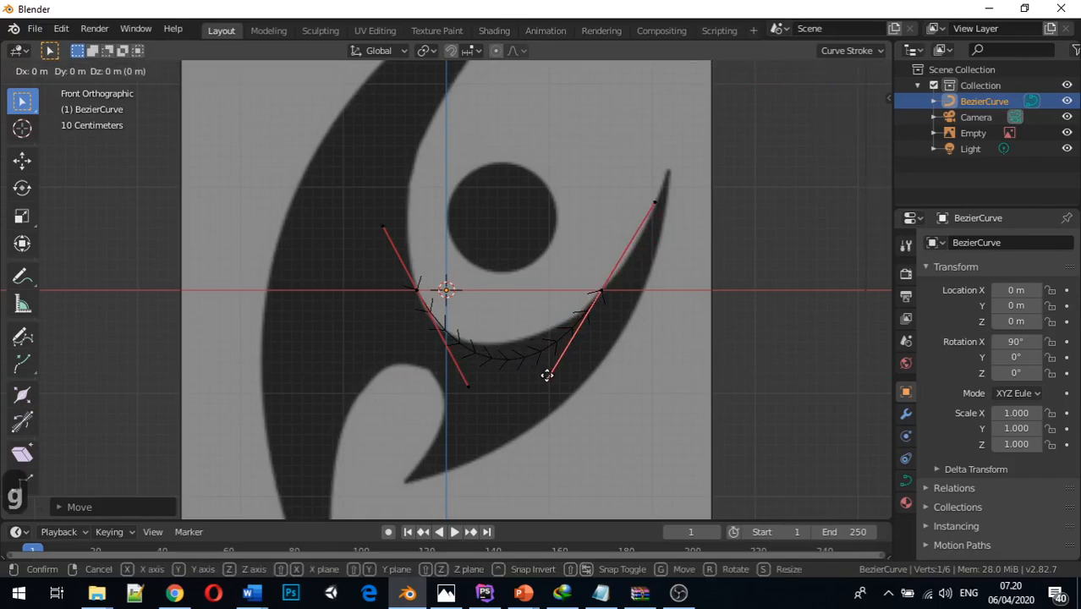
key("z")
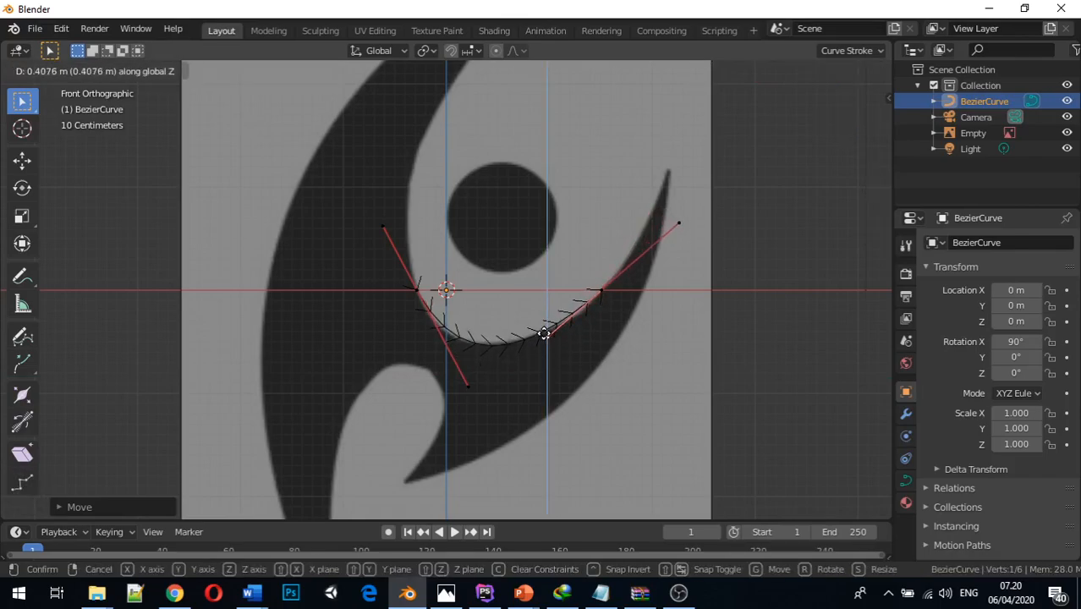
left_click(541, 332)
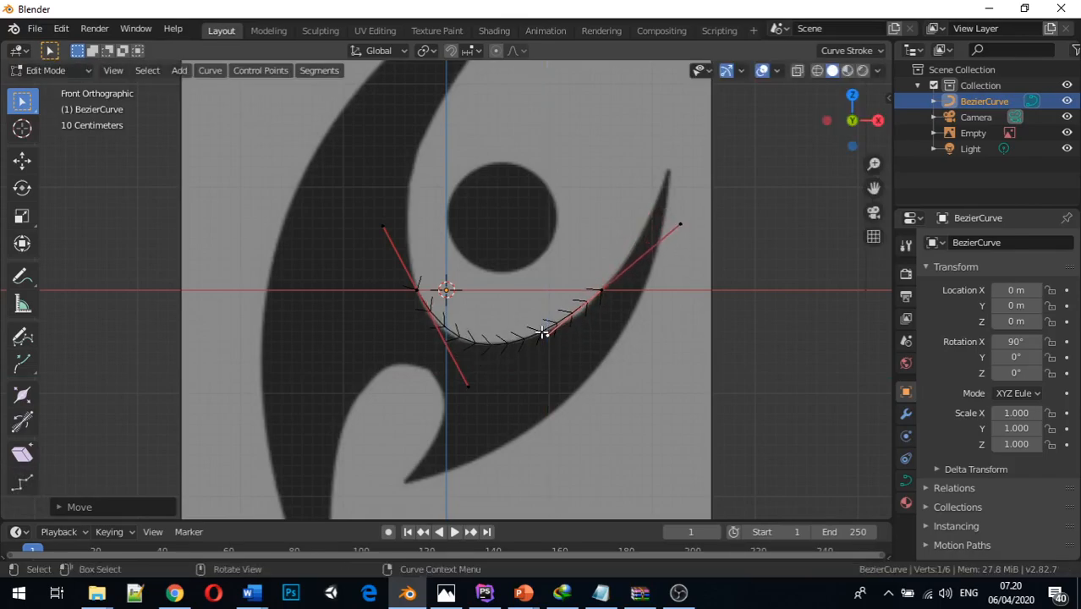
Extrude a new control point from the curve's end and place it at the horn's tip, about 1.19 m in Z and 0.65 m in X
left_click(600, 289)
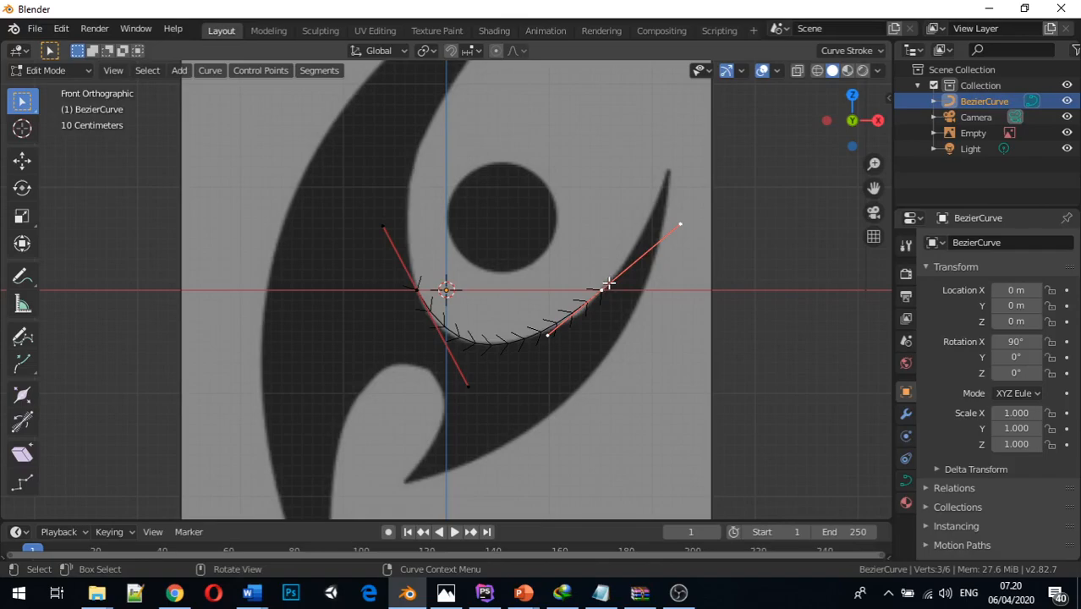
key("e")
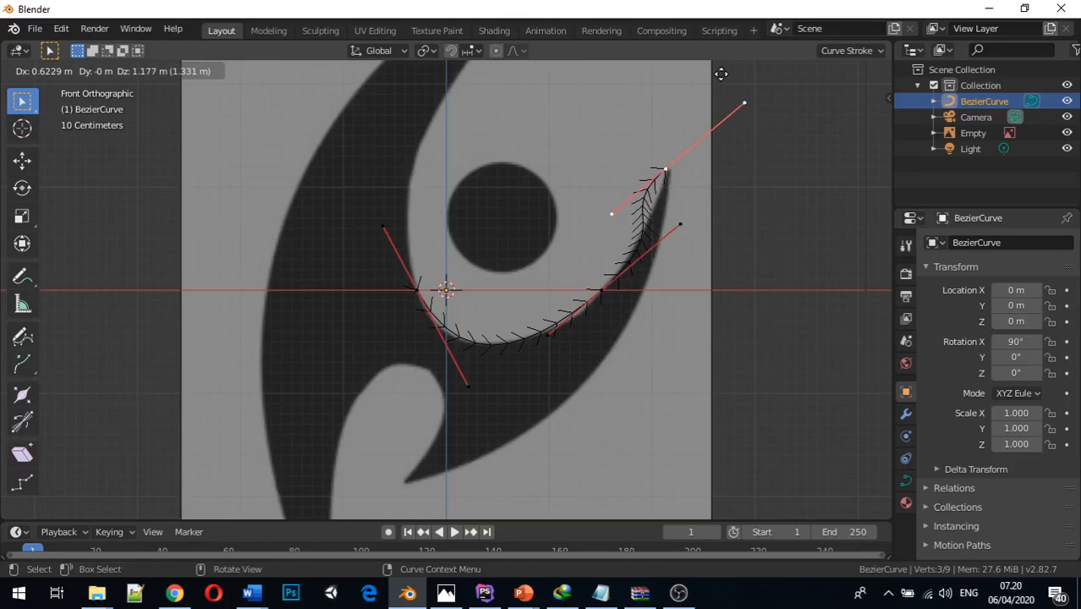
key("z")
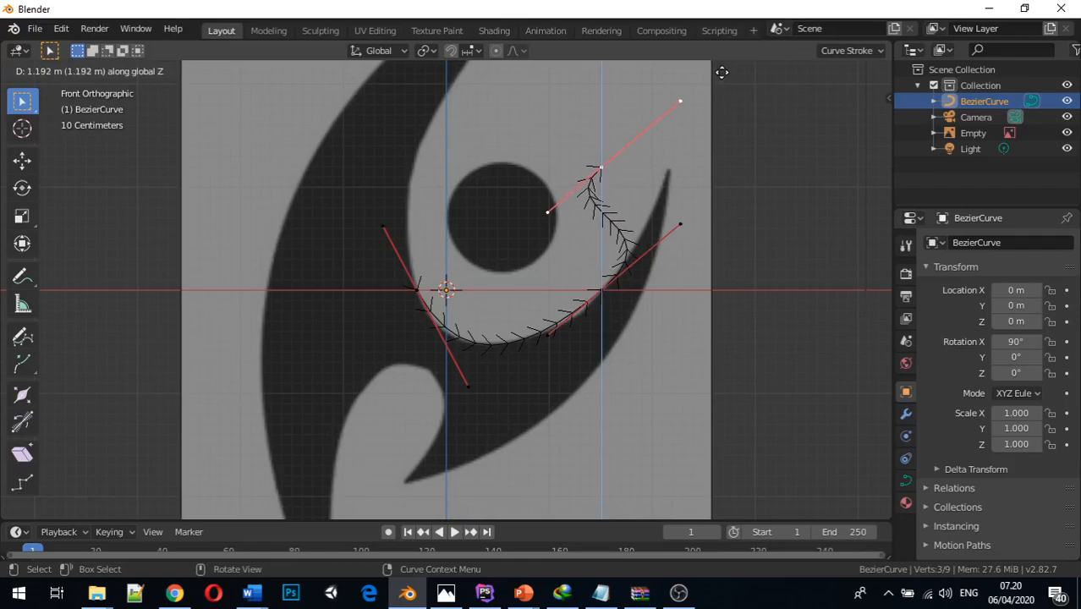
left_click(721, 72)
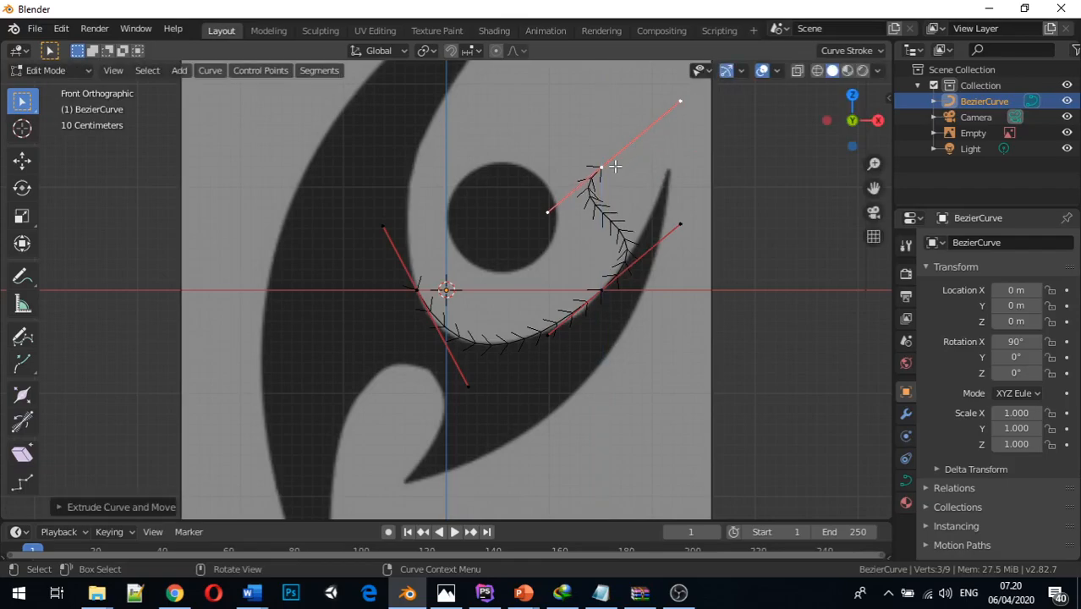
key("g")
key("x")
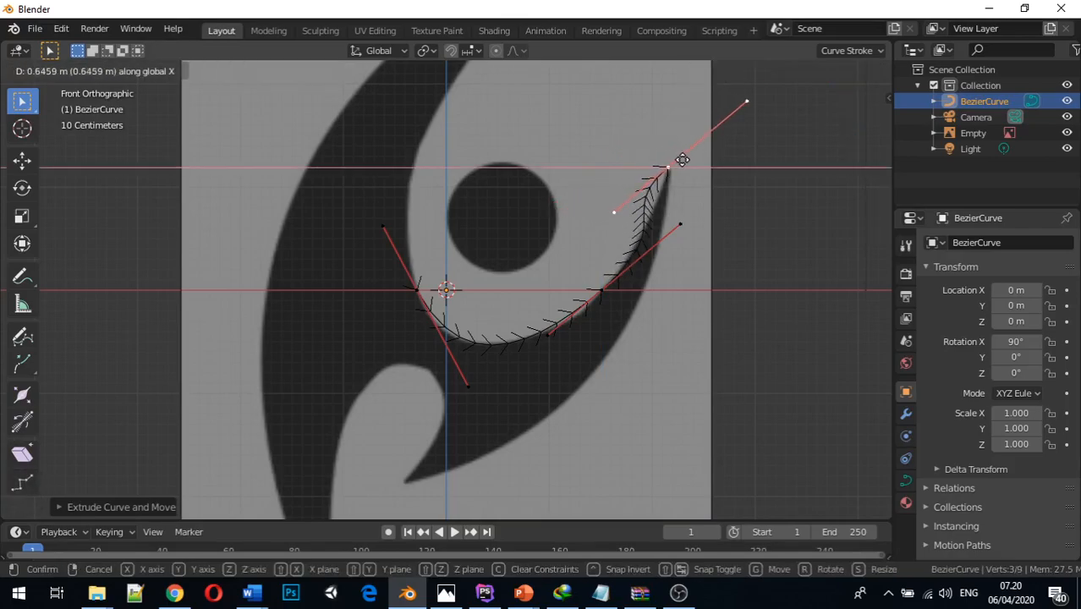
left_click(682, 159)
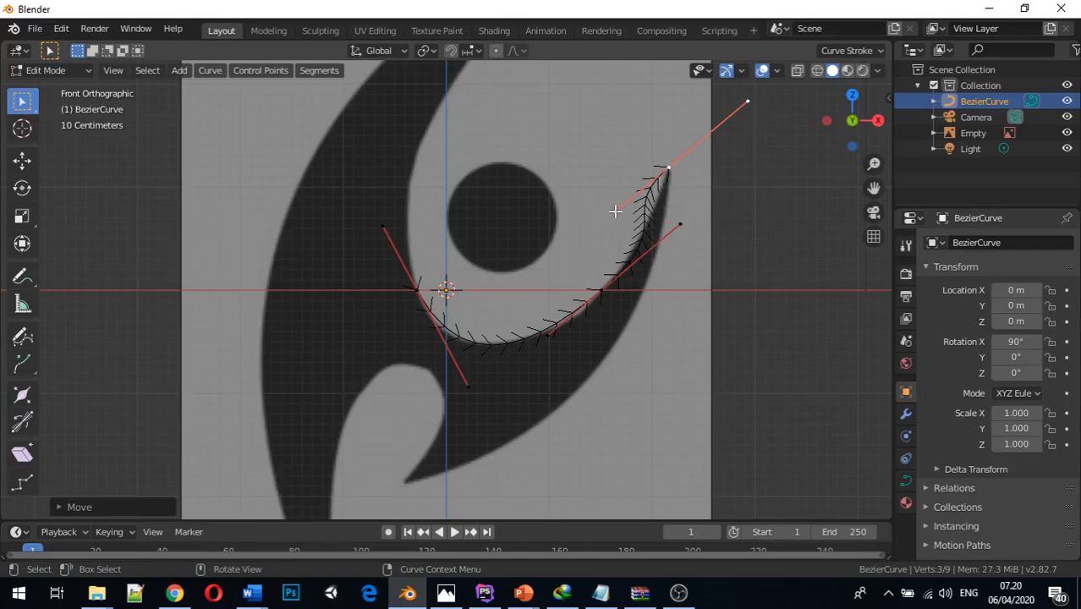
Move the tip point's lower handle about 0.25 m along X toward the horn's inner edge
left_click(615, 211)
key("g")
key("x")
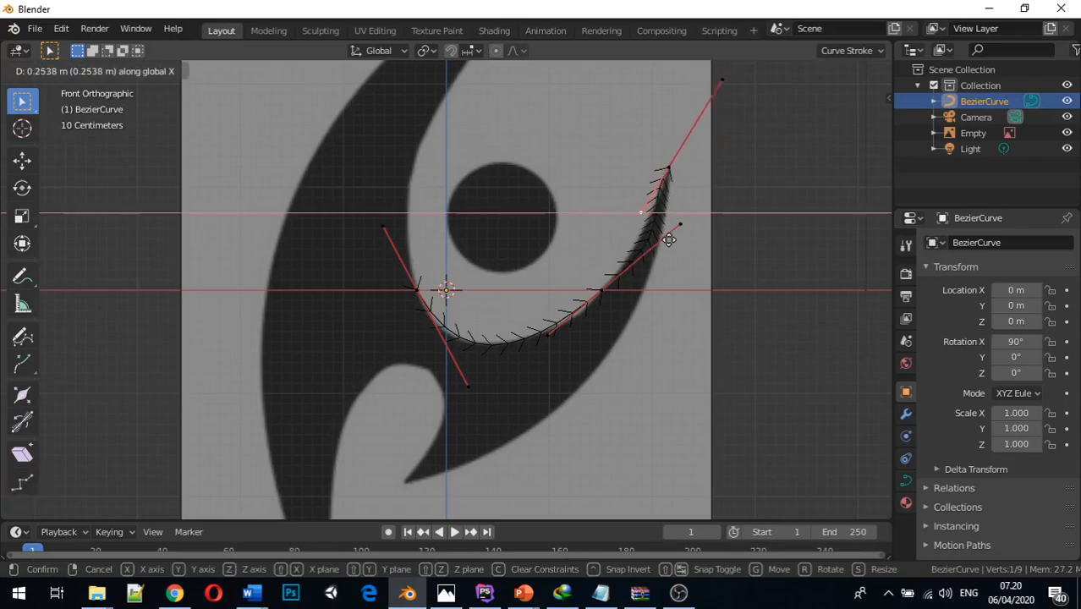
left_click(669, 241)
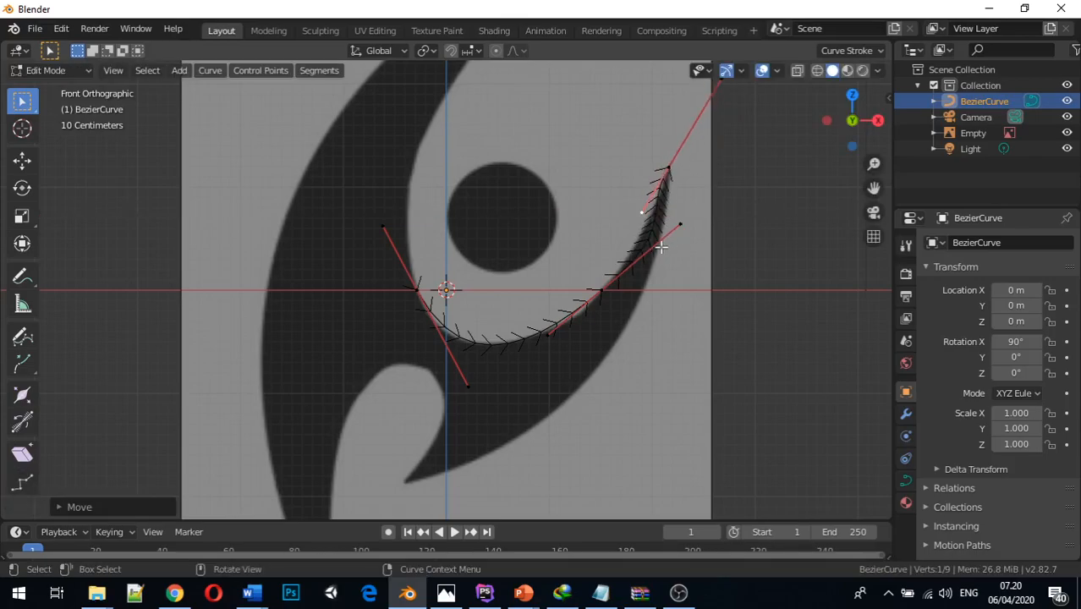
Move the middle point's upper handle about -0.18 m along X and shift the tip point's lower handle slightly further along positive X
left_click(683, 225)
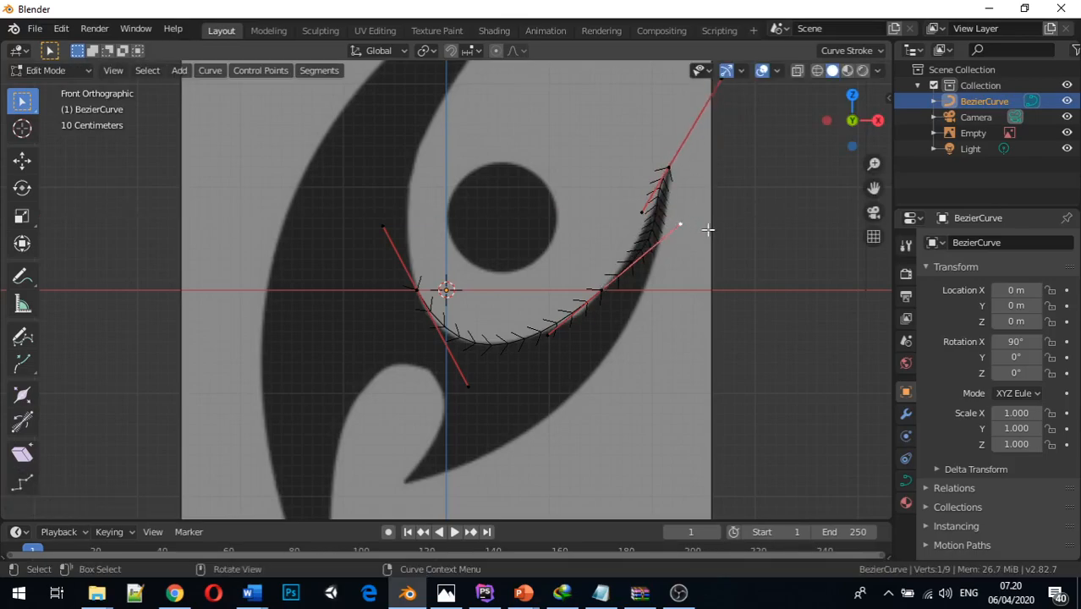
key("g")
key("x")
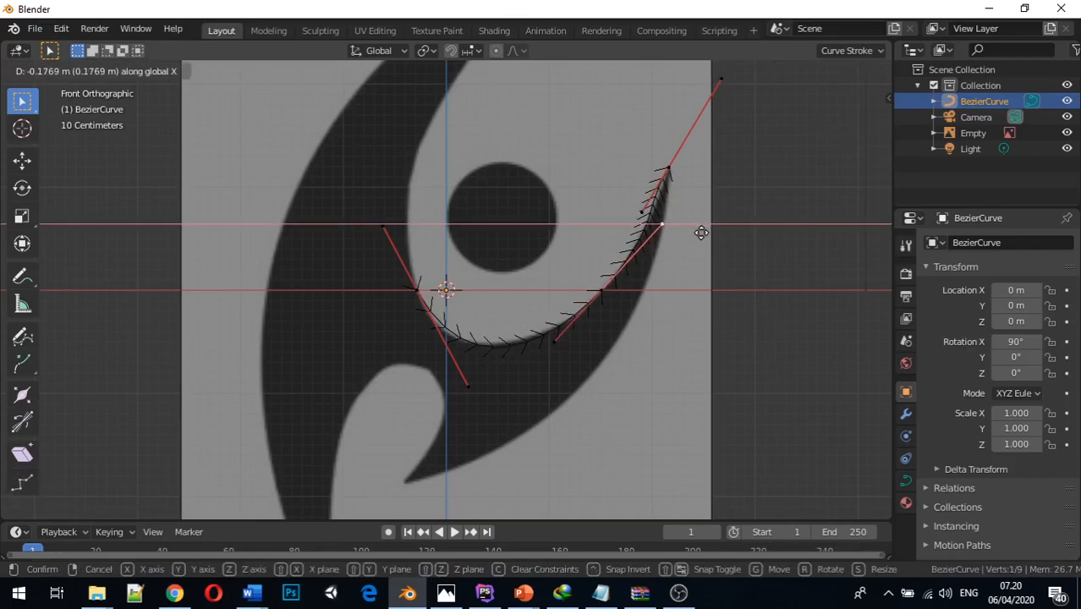
left_click(700, 232)
key("g")
key("x")
left_click(685, 211)
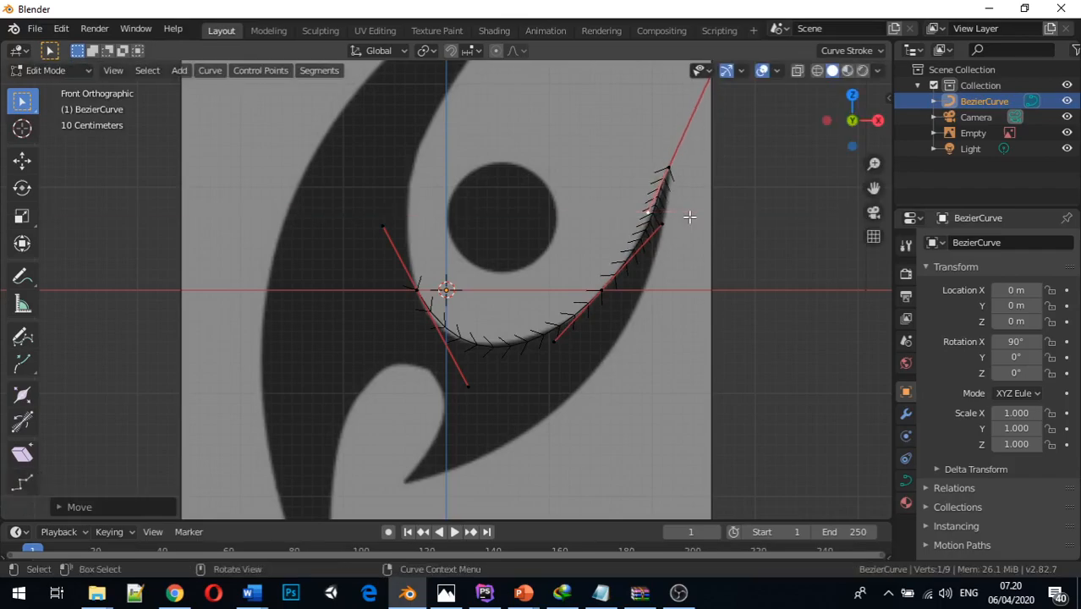
middle_click_drag(682, 208, 642, 219)
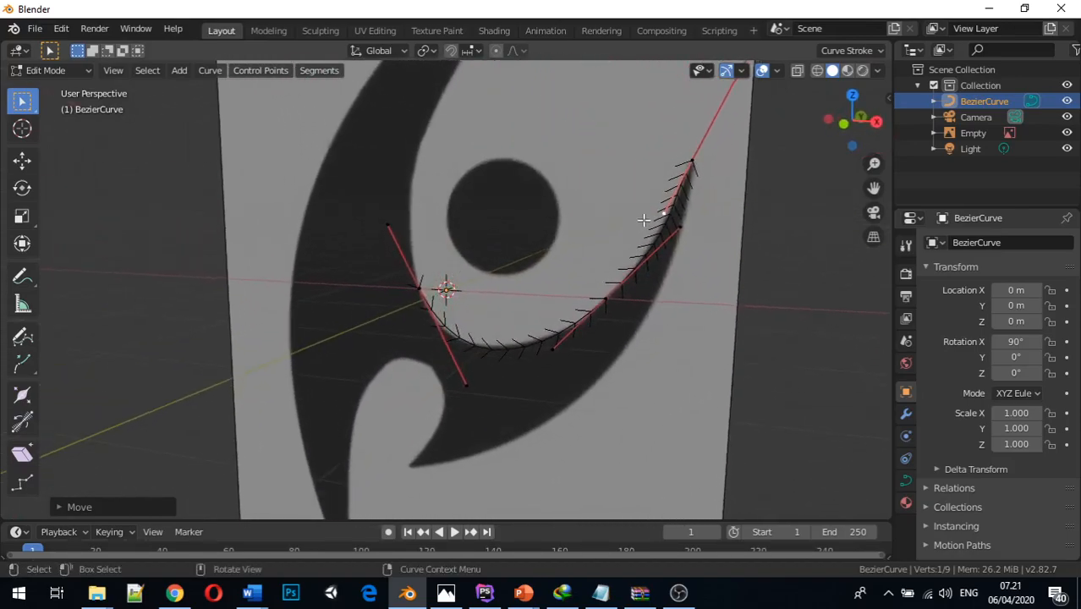
Extrude a new control point from the horn's tip to its outer lower edge, about -0.82 m in X and -2.12 m in Z
key("KP_1")
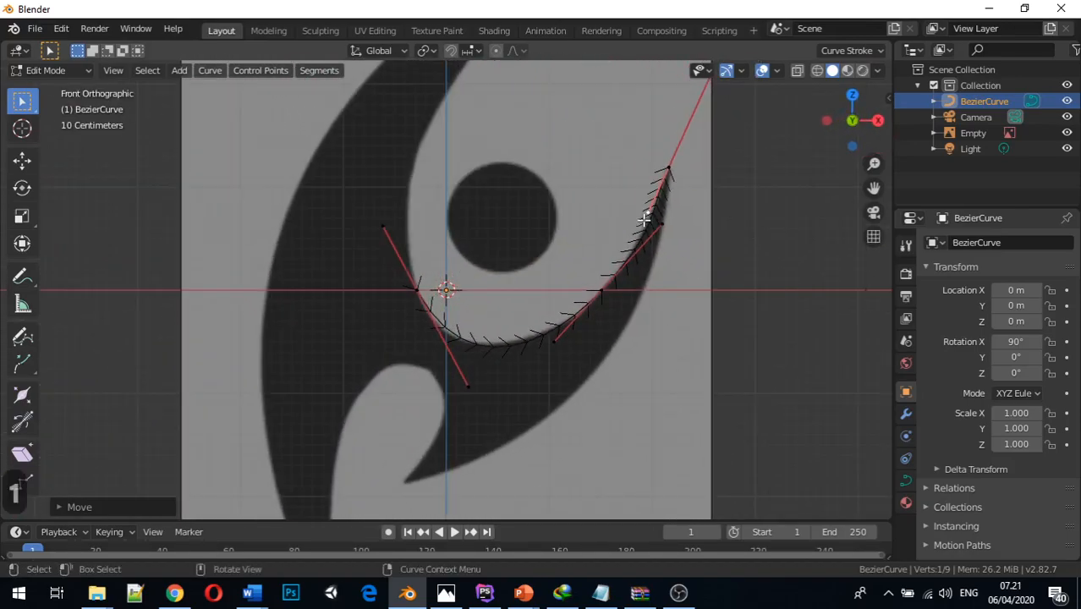
left_click(670, 167)
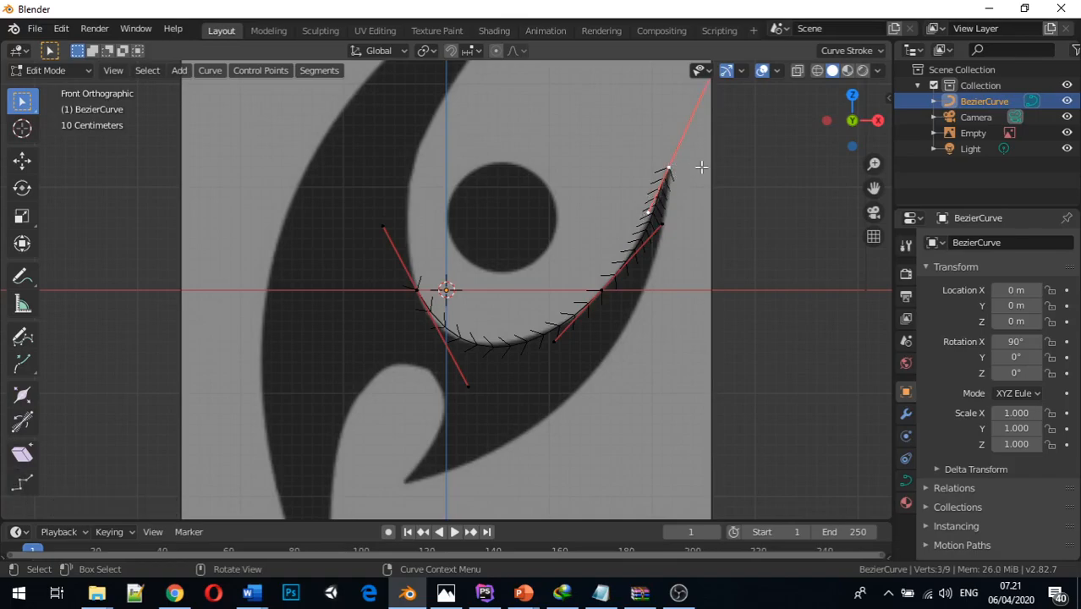
key("e")
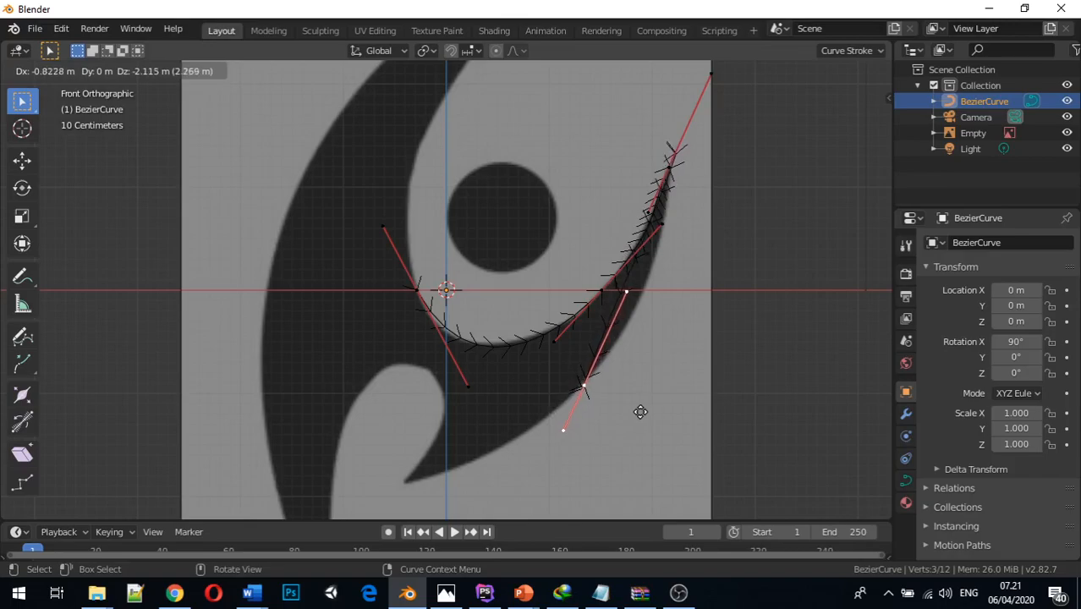
left_click(639, 412)
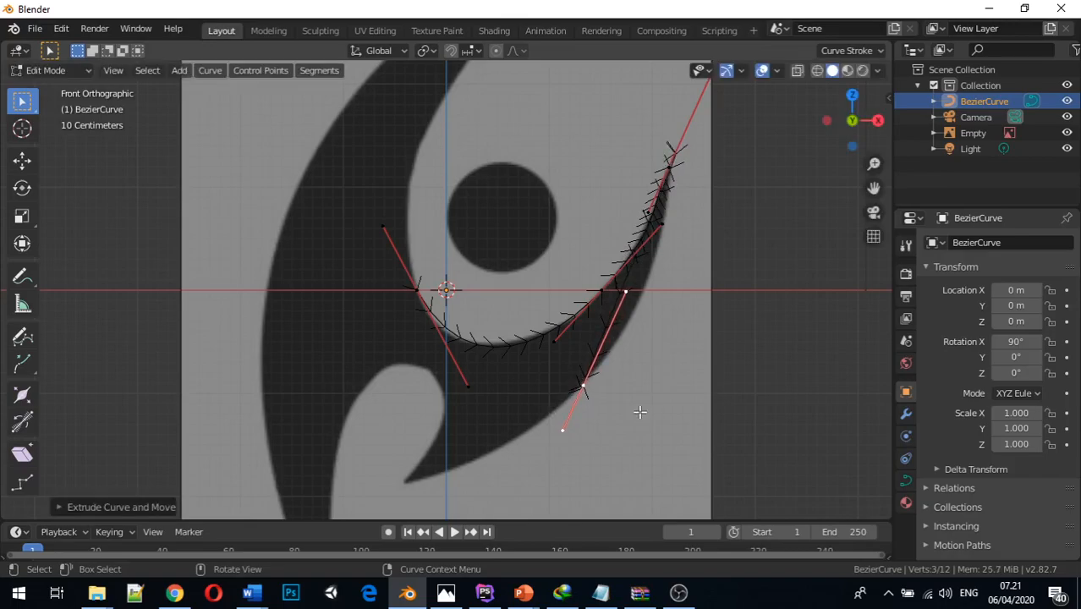
Move the new outer-edge point's upper handle about -2 m along X to swing it past the point's other side
scroll(690, 240, "up", 1)
middle_click_drag(690, 240, 593, 313)
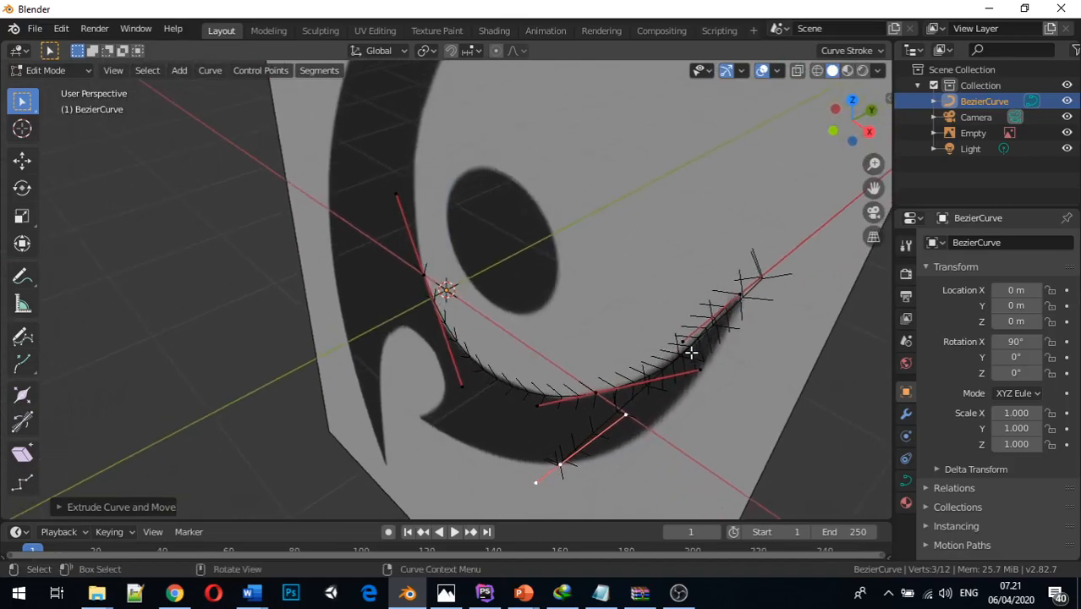
middle_click_drag(633, 408, 674, 306)
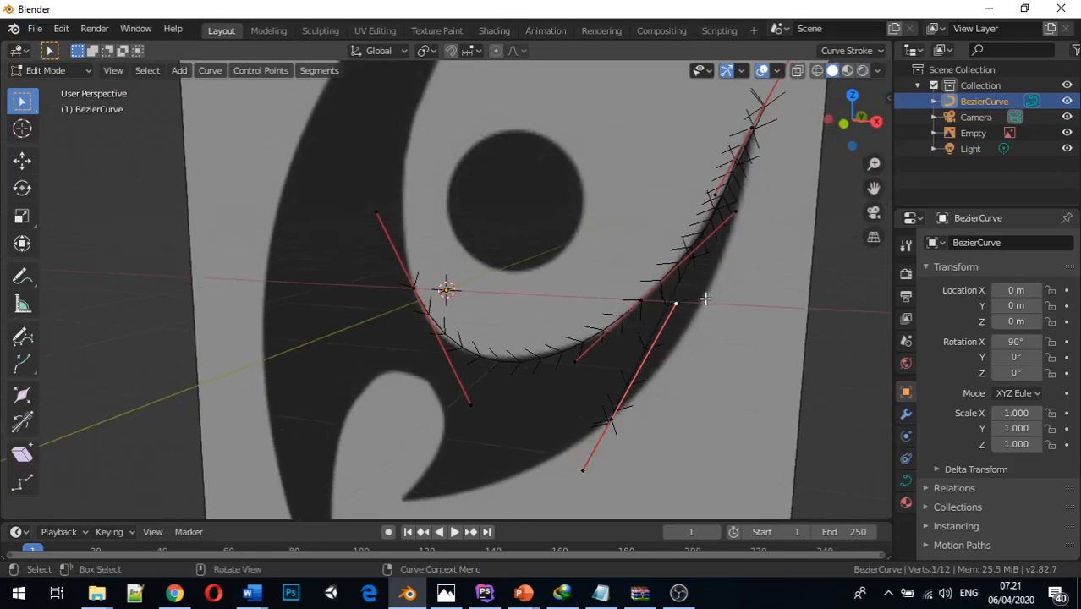
key("g")
key("x")
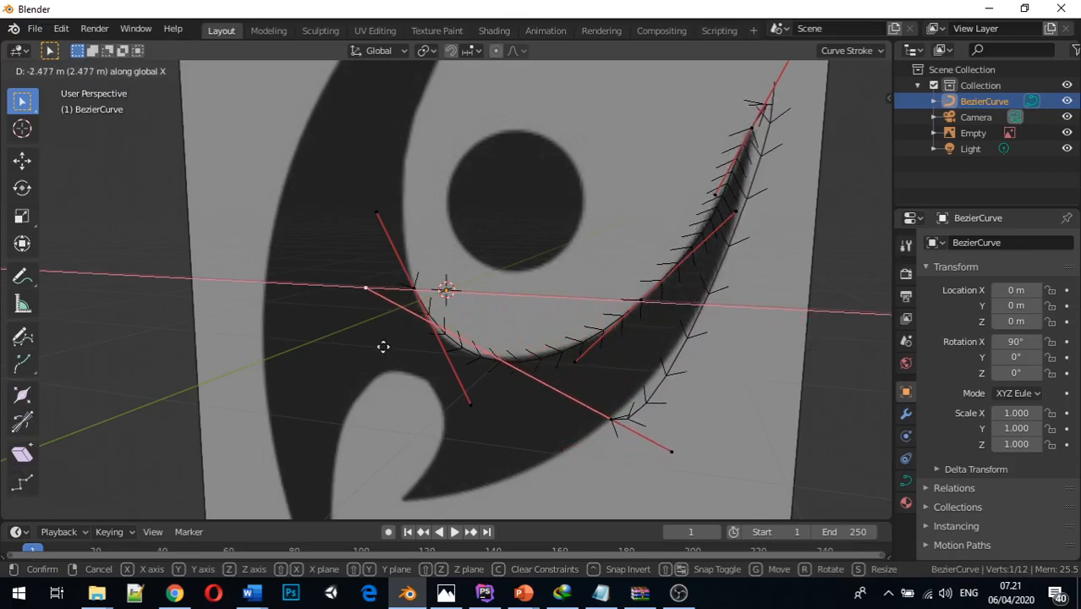
left_click(436, 407)
Move the same handle of the outer-edge point about -1.8 m along Z in front view
middle_click_drag(668, 334, 755, 142)
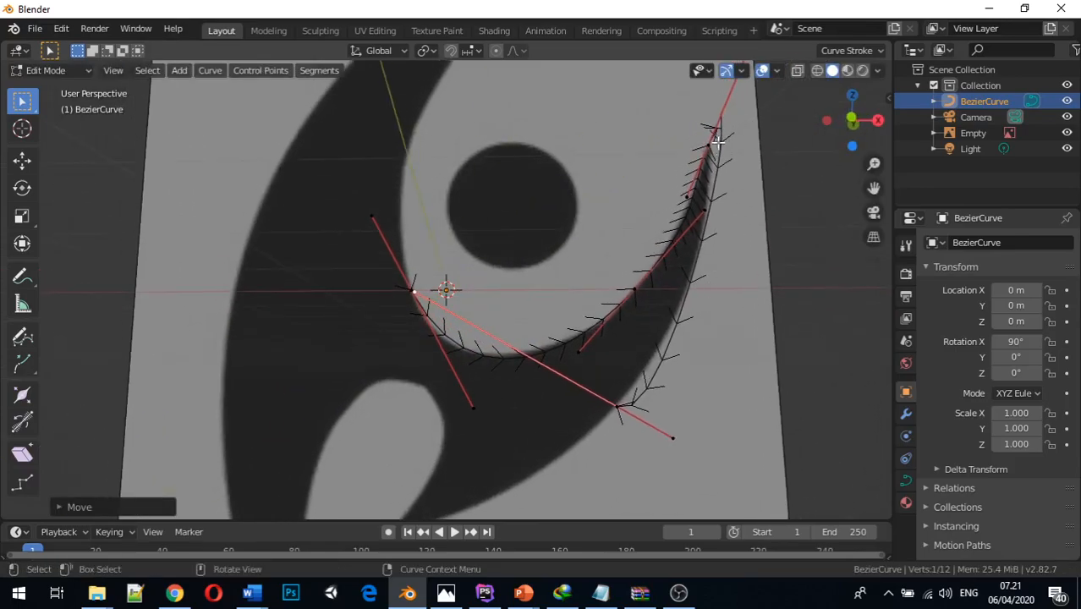
key("KP_1")
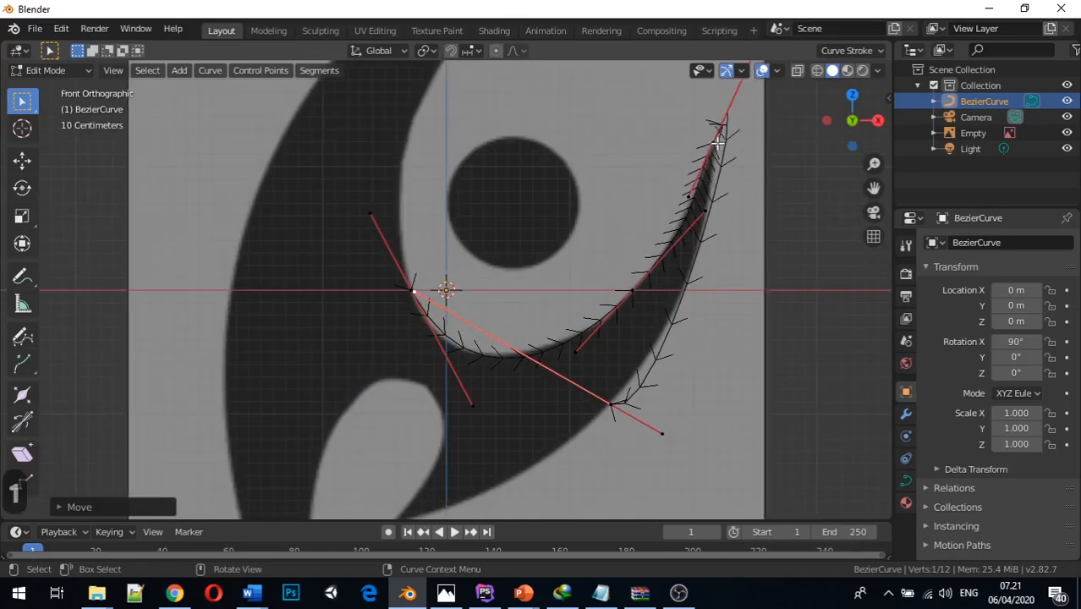
left_click(415, 292)
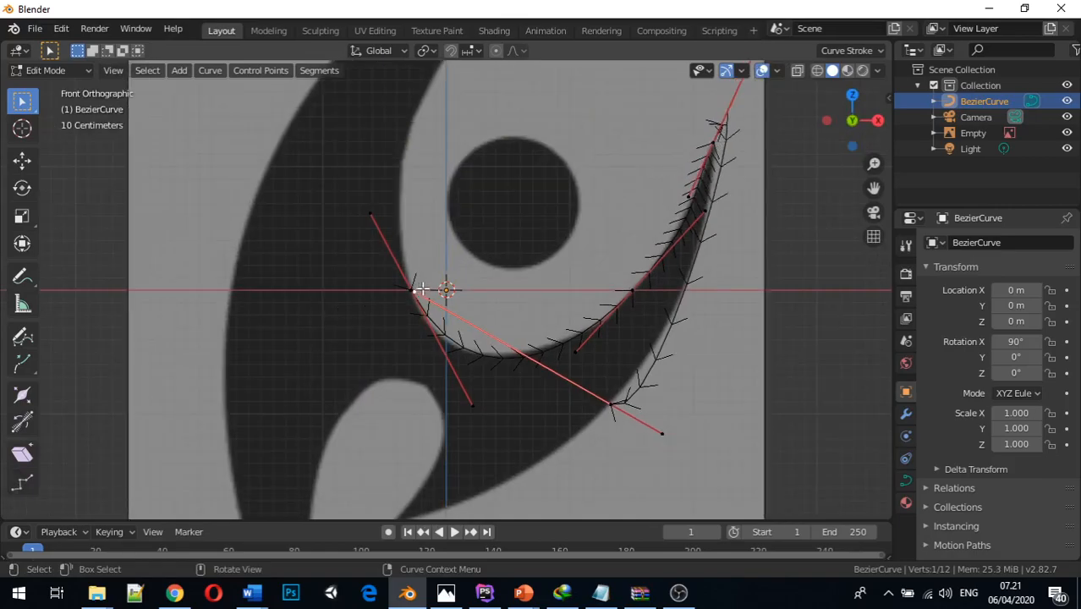
key("g")
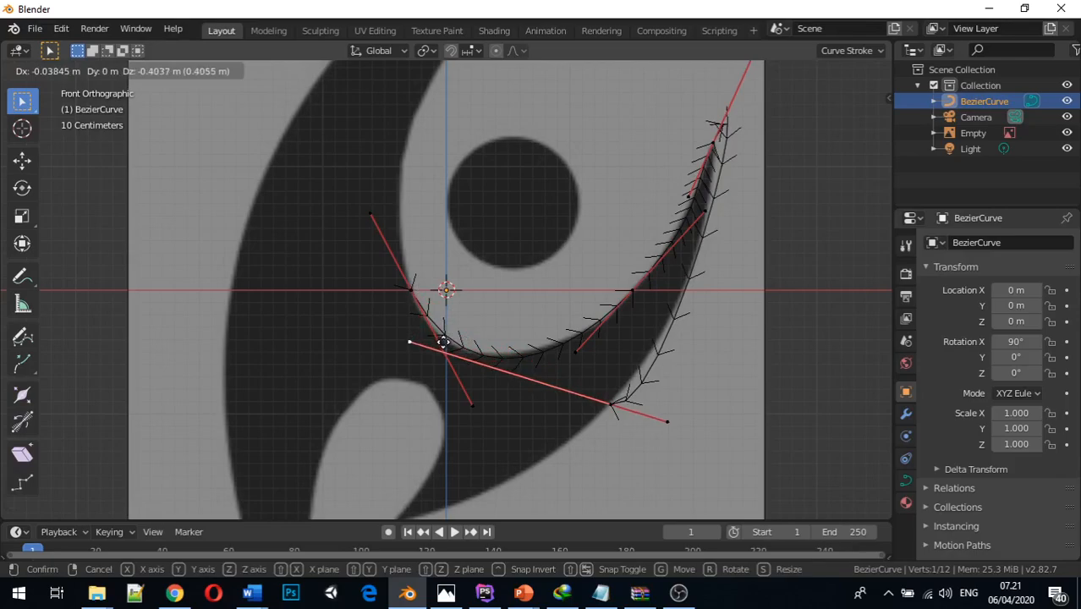
key("z")
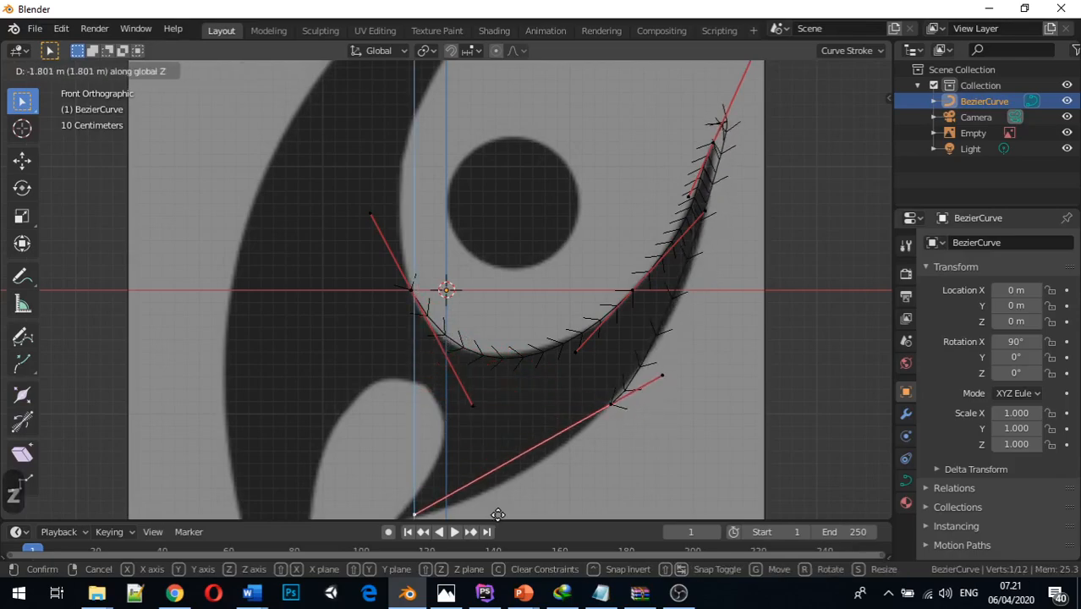
left_click(512, 512)
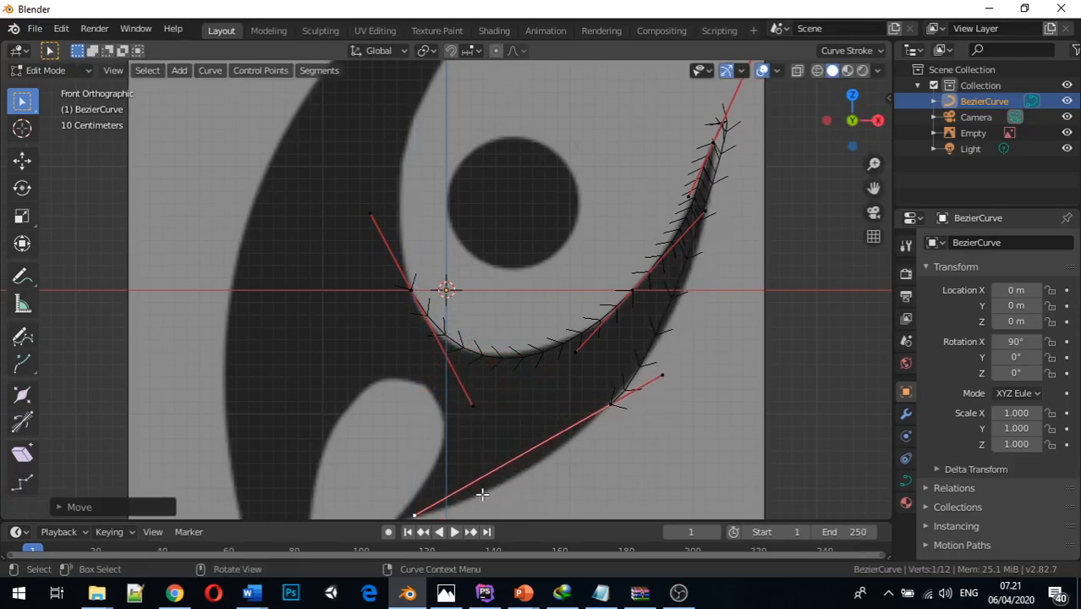
Fit the outer-edge point's selected handle to the horn's lower outline by raising it along Z and shifting it along positive X
key("g")
key("z")
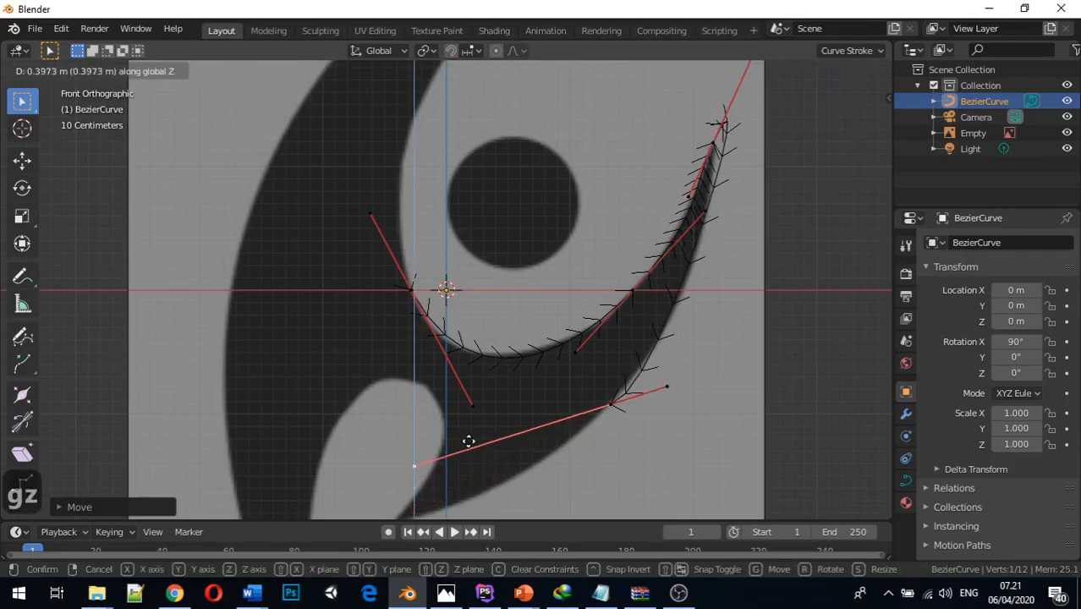
left_click(471, 424)
key("g")
key("x")
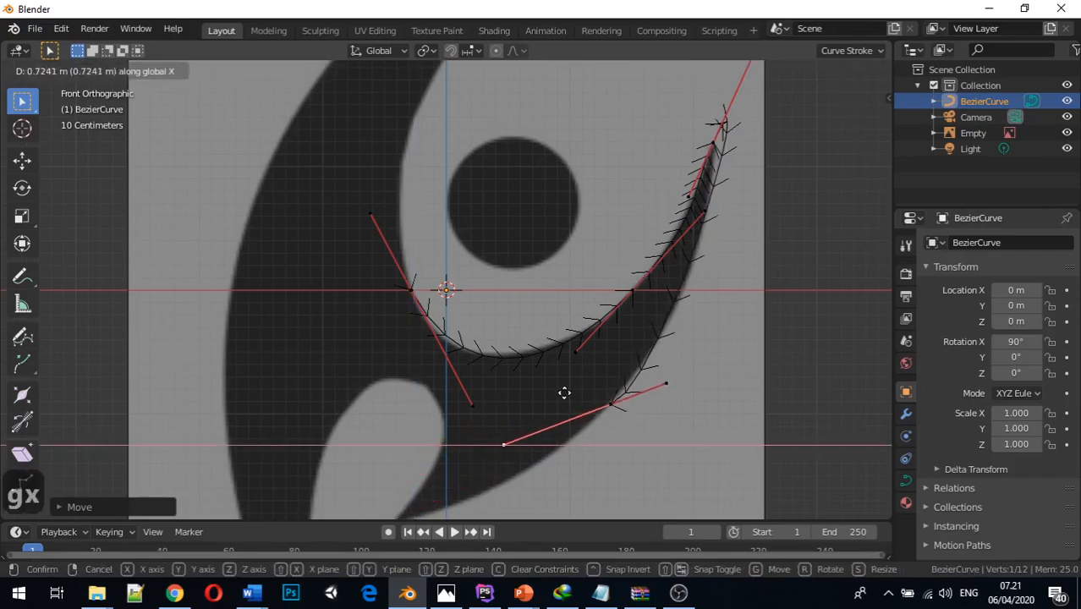
left_click(618, 428)
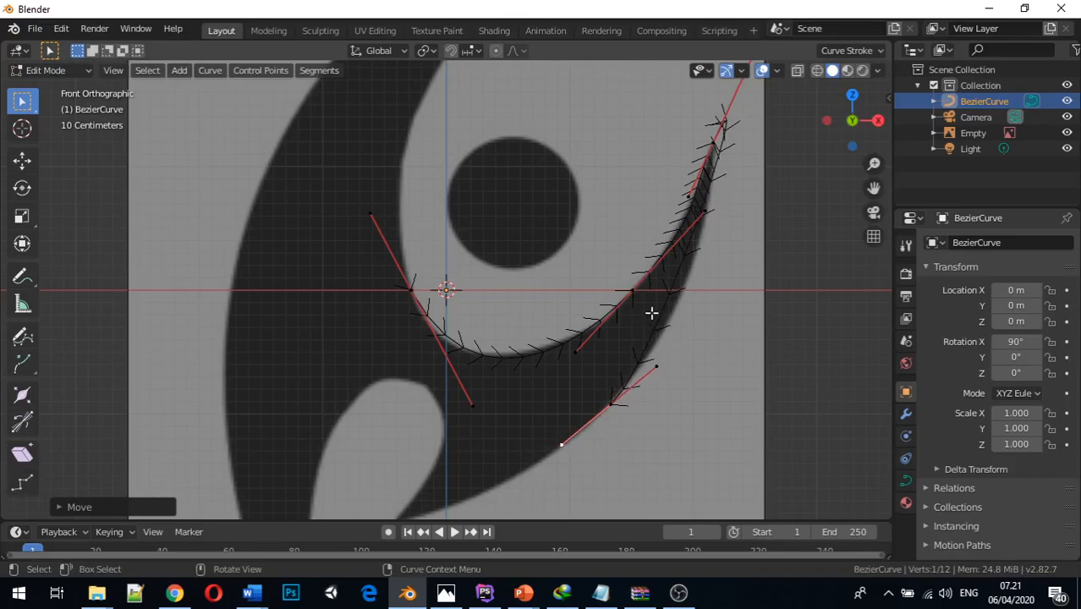
Set the handle type of the control point at the horn's tip to Vector
middle_click_drag(721, 137, 735, 146)
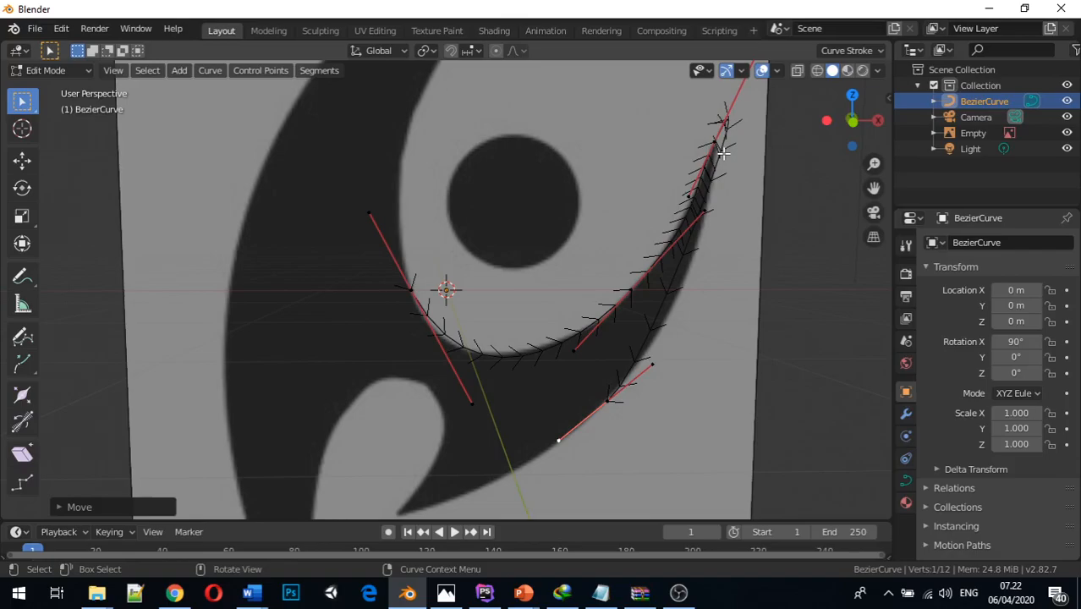
mouse_move(720, 165)
middle_mouse_down()
mouse_move(705, 170)
mouse_move(711, 159)
middle_mouse_up()
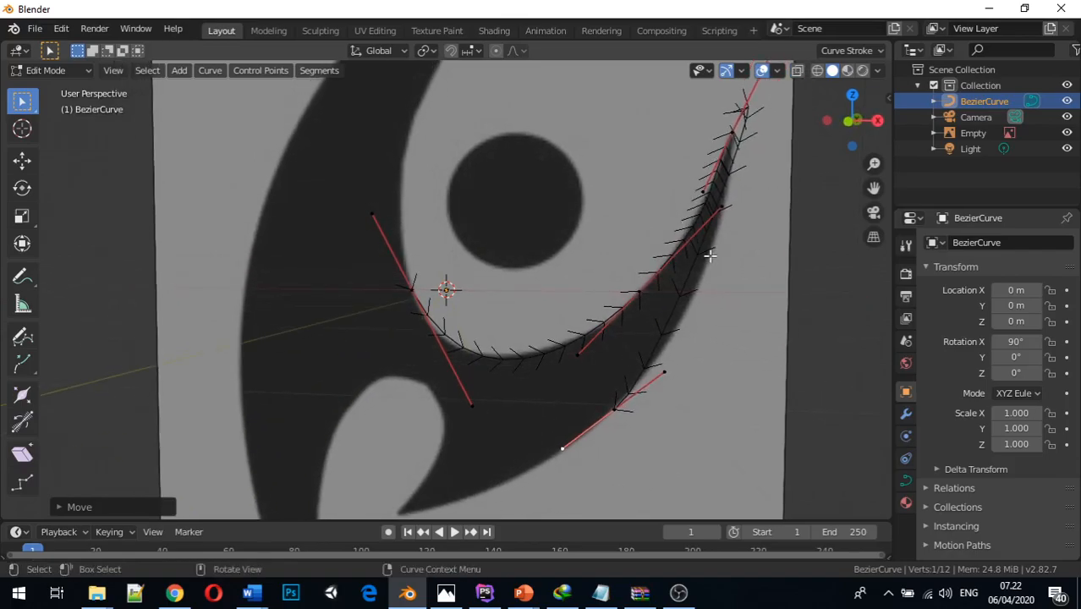
scroll(710, 255, "down", 1)
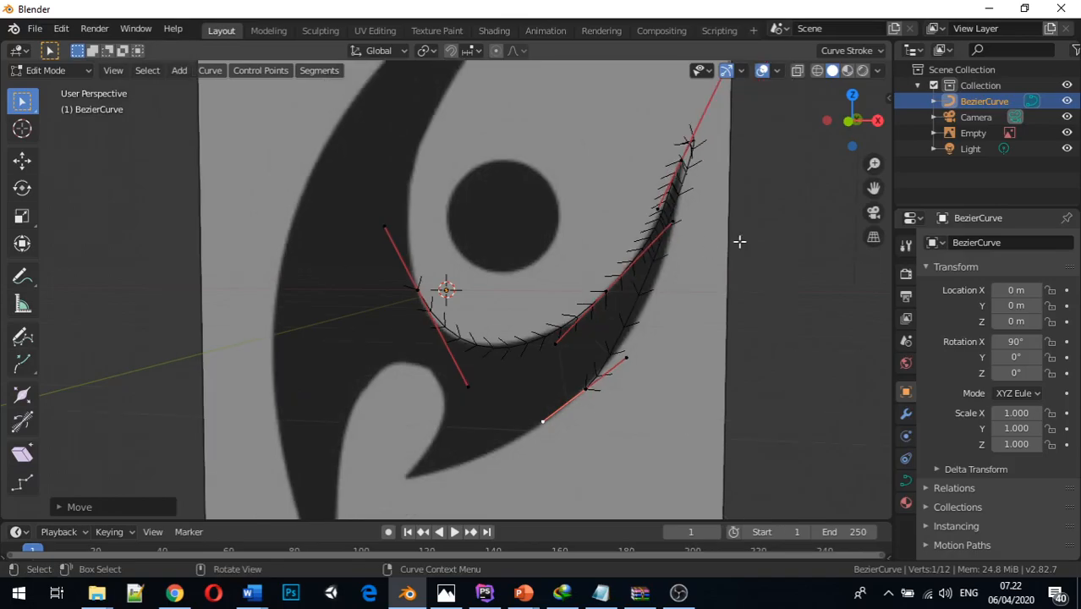
key("KP_1")
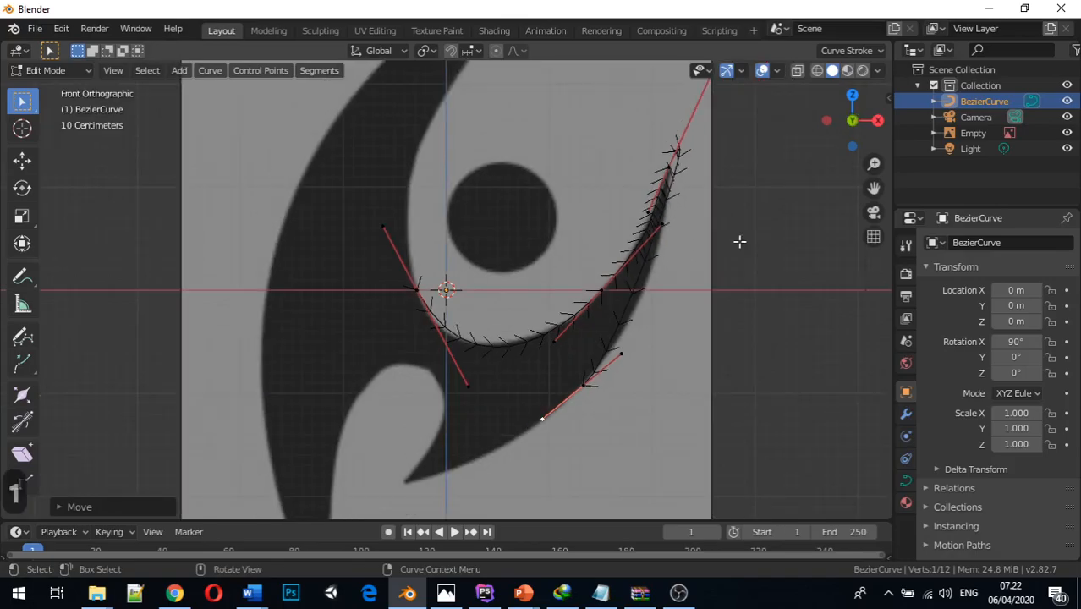
left_click(668, 167)
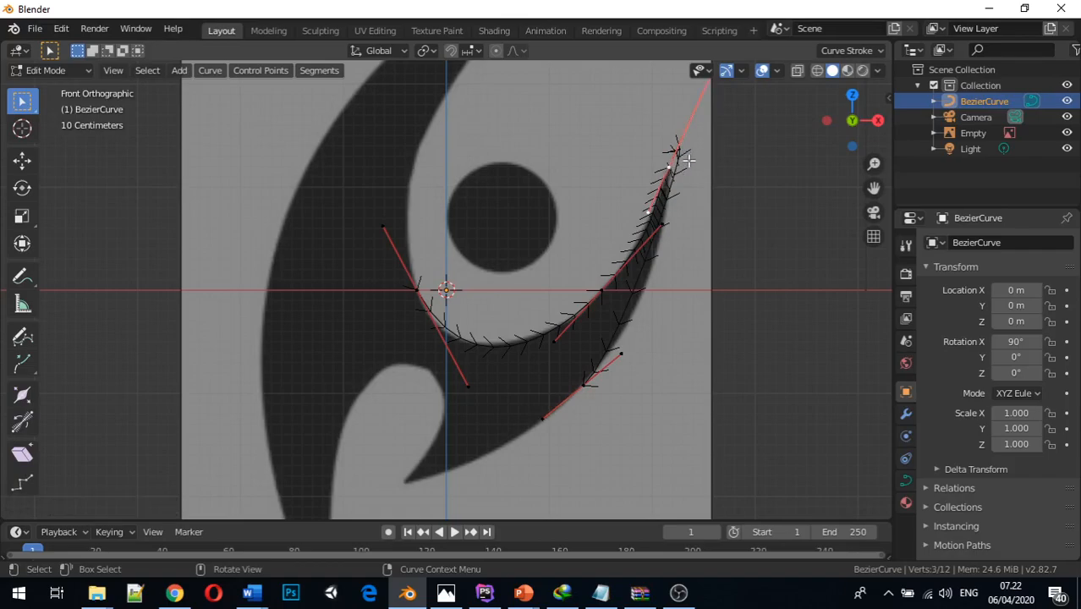
key("v")
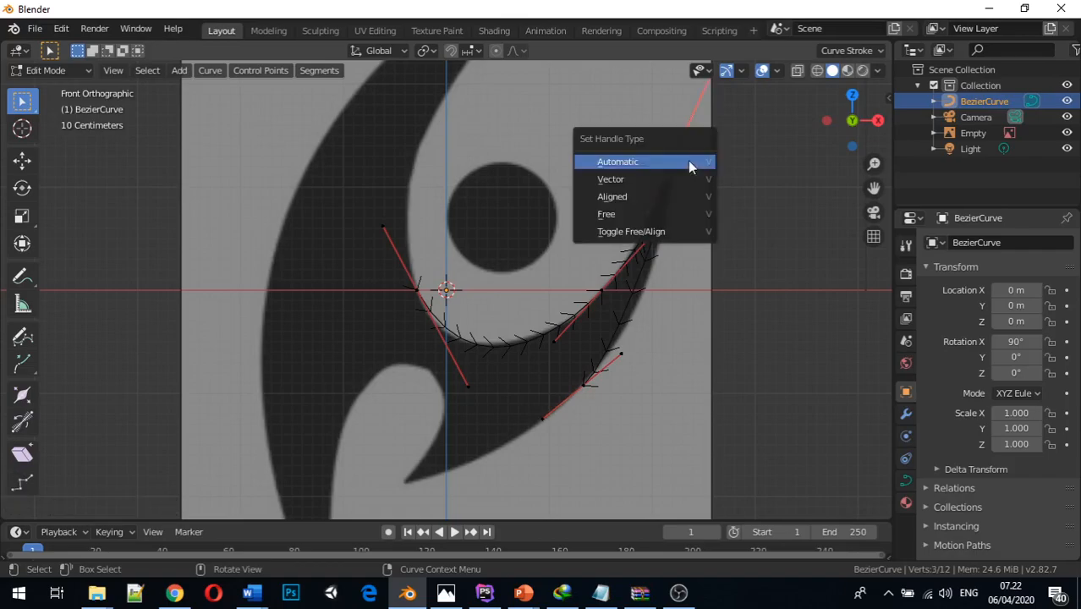
left_click(666, 214)
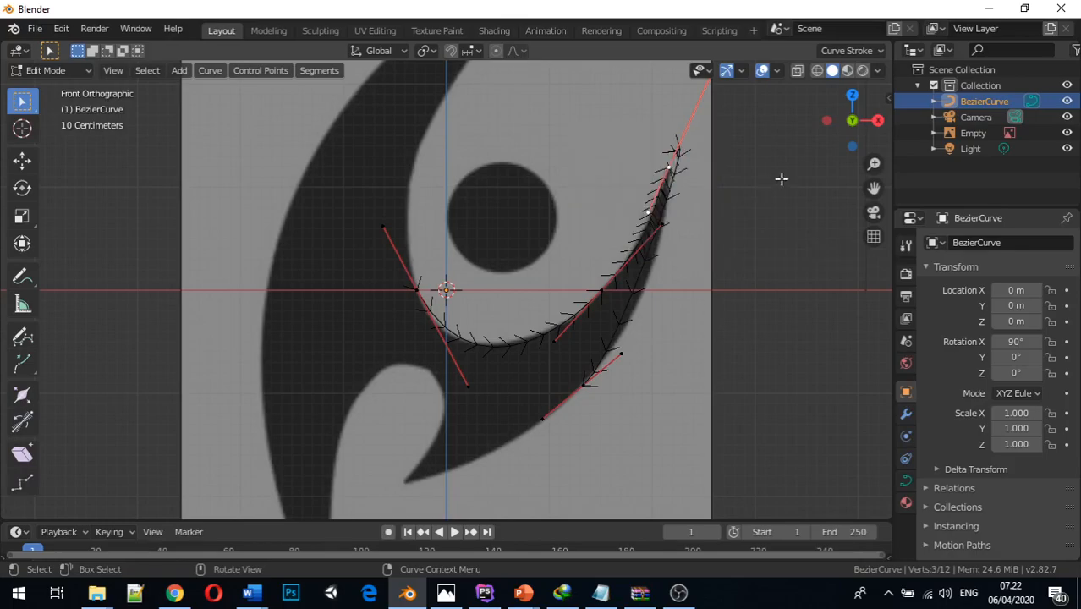
left_click(795, 166)
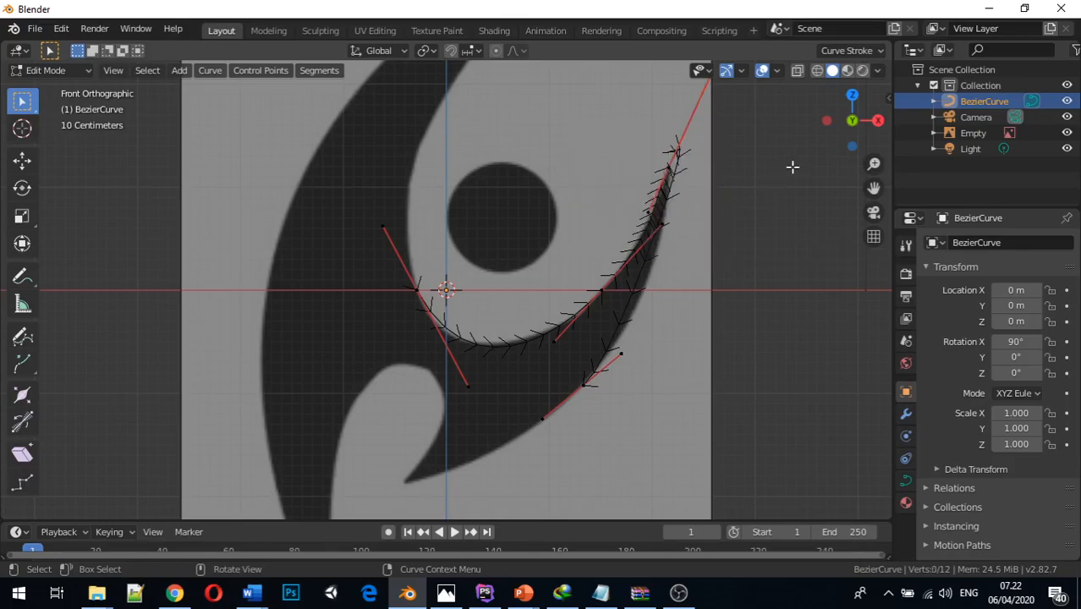
left_click(673, 159)
key("v")
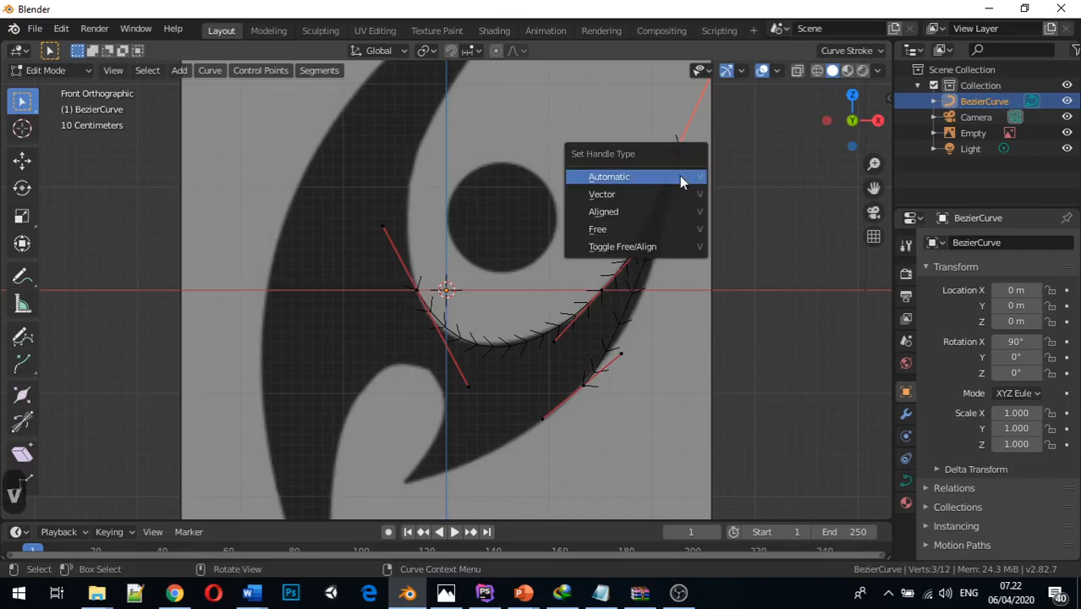
left_click(638, 194)
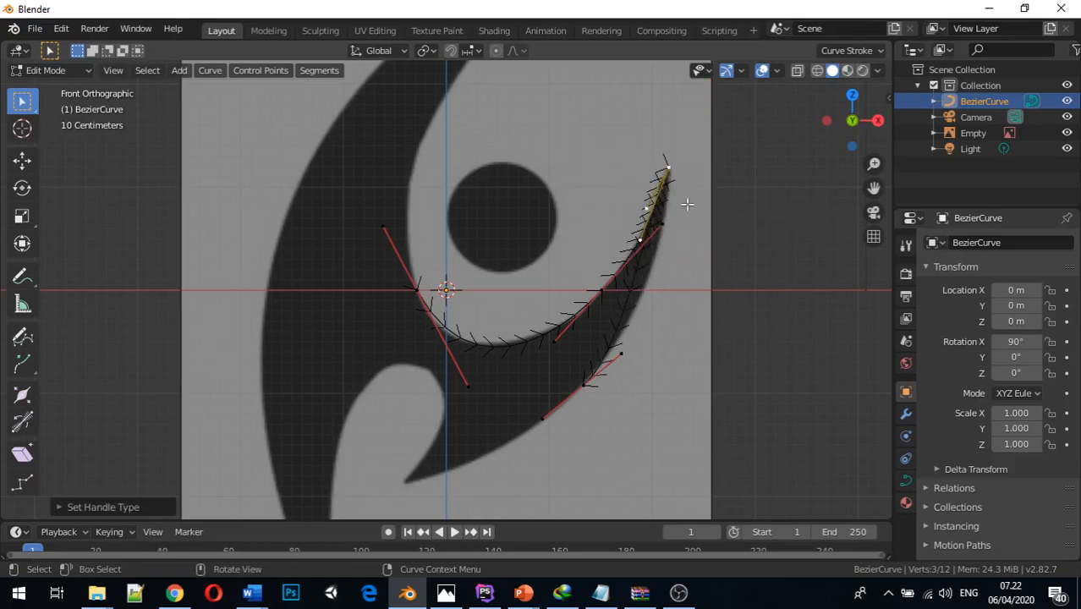
Move the lower handle of the curve's starting point slightly along negative X to follow the inner edge
scroll(685, 203, "up", 1)
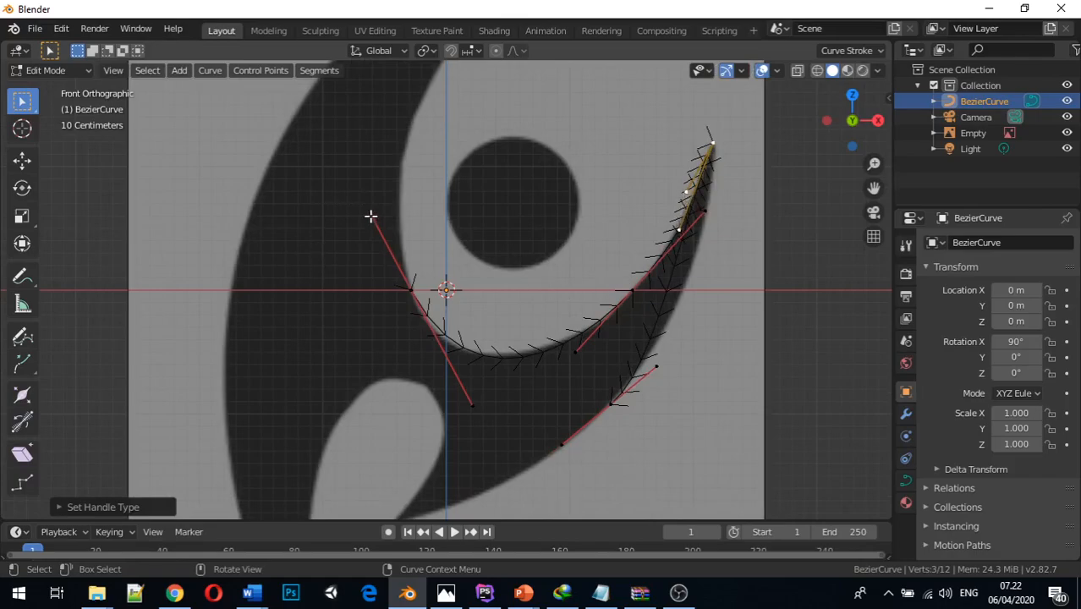
left_click(473, 405)
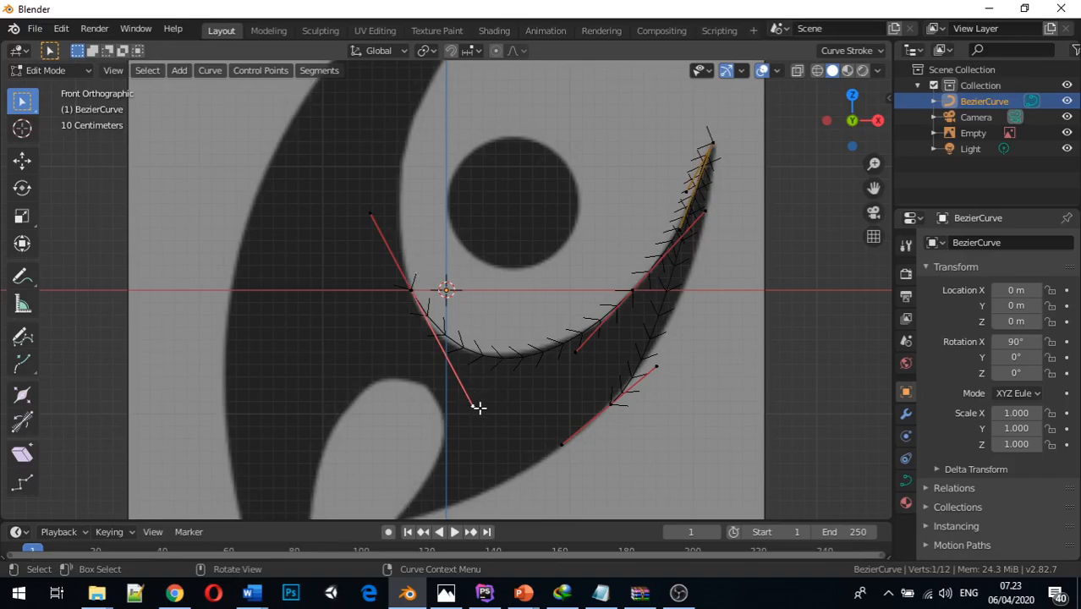
key("g")
key("x")
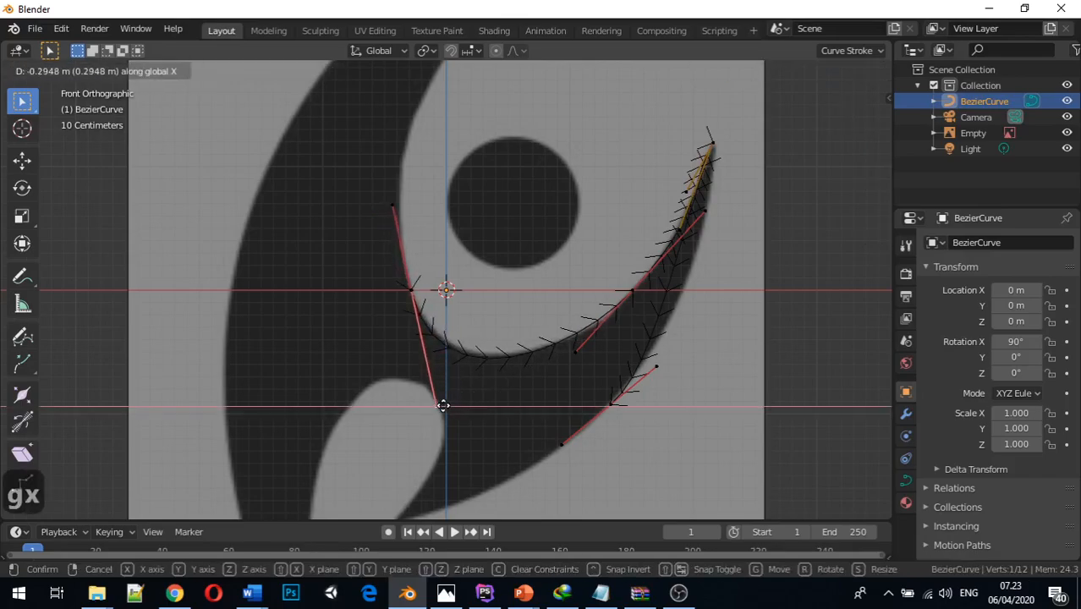
left_click(449, 405)
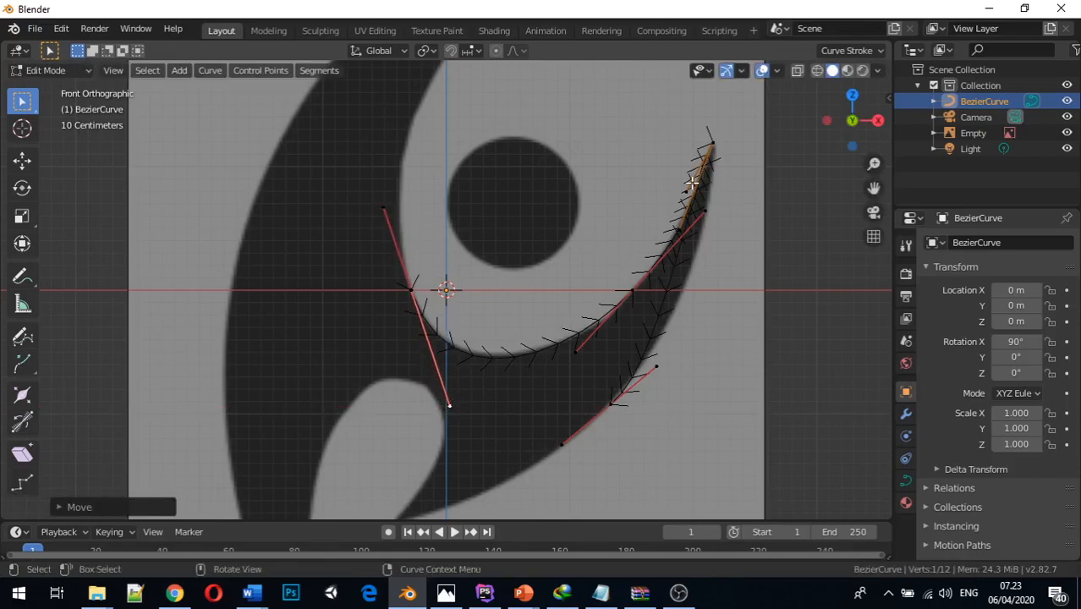
Move the tip point's outer-segment handle along positive X so the outer segment follows the horn's outer edge
left_click(712, 144)
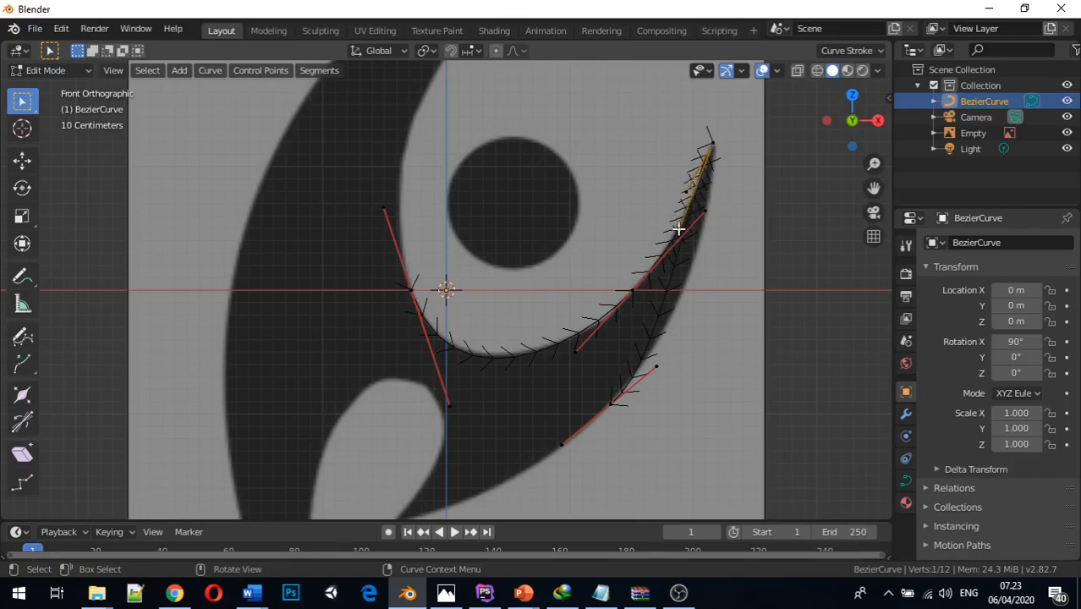
key("g")
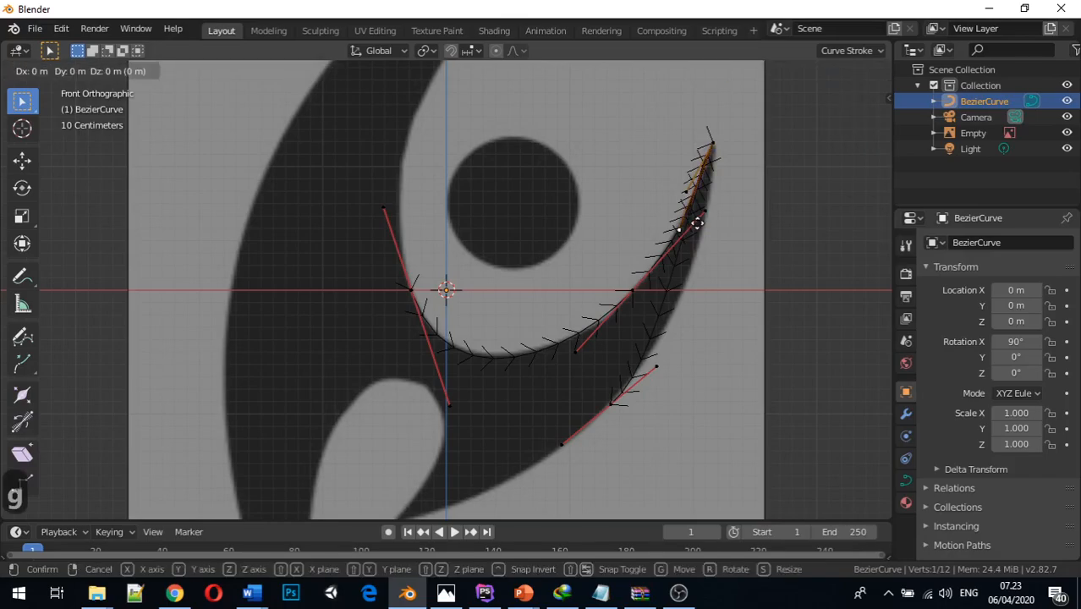
key("x")
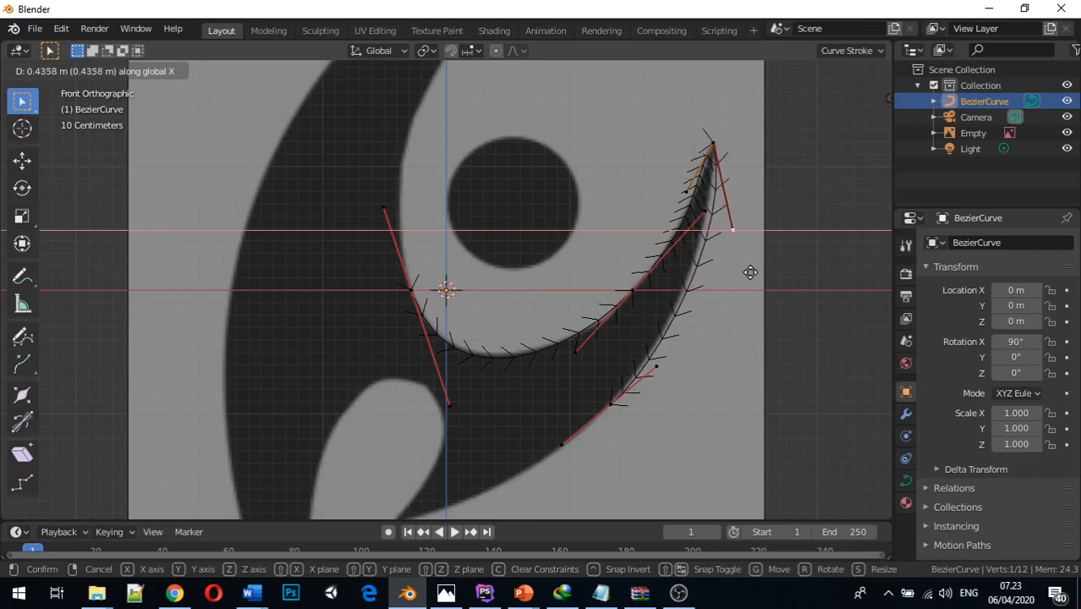
left_click(741, 273)
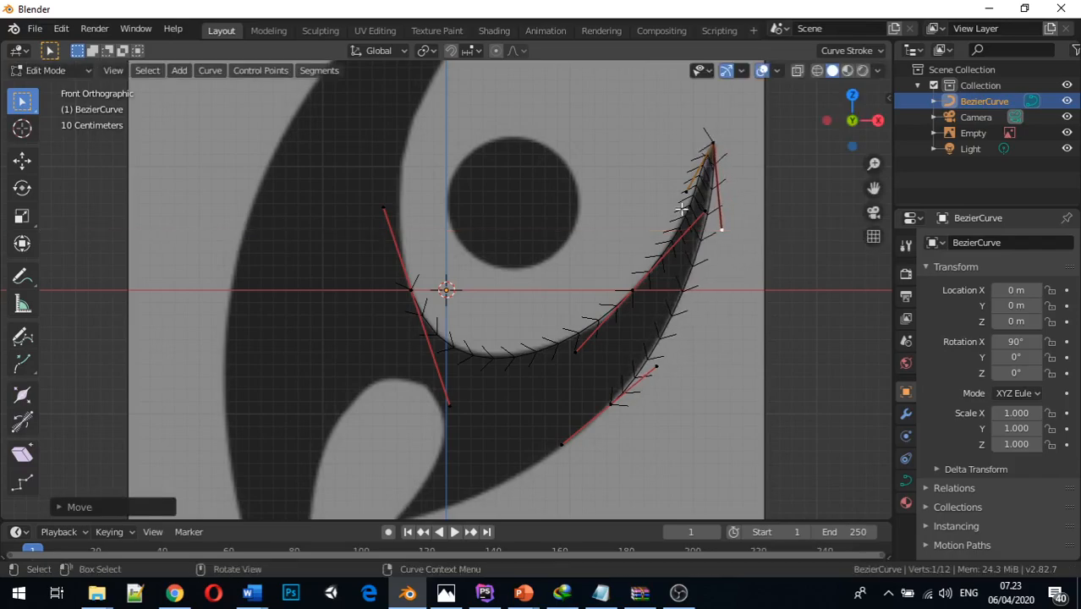
Move the tip point's inner-segment handle slightly down and toward positive X to fit the horn's inner edge
left_click(685, 193)
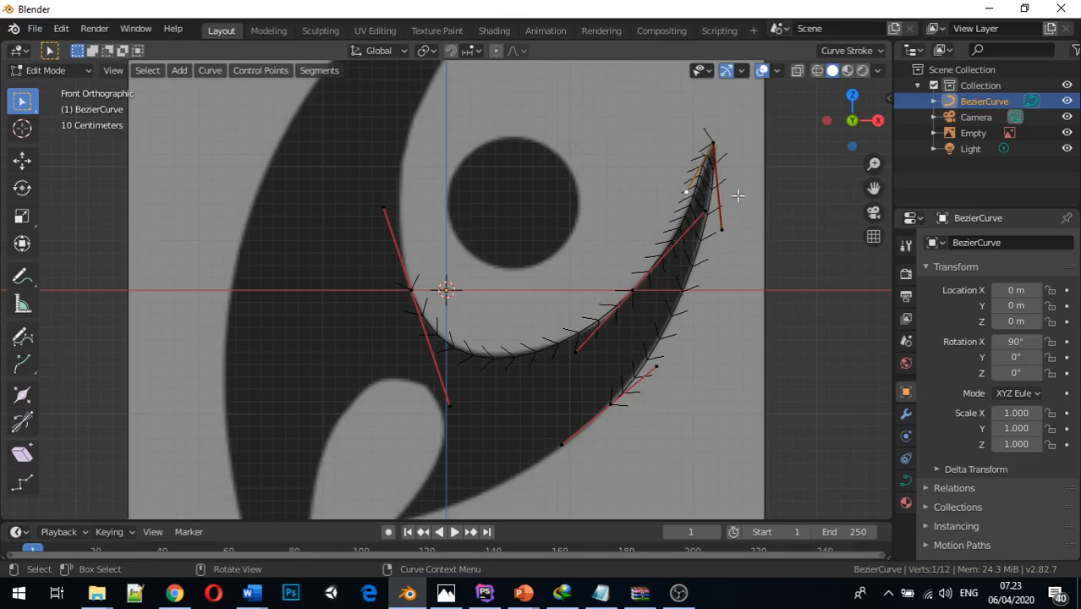
key("g")
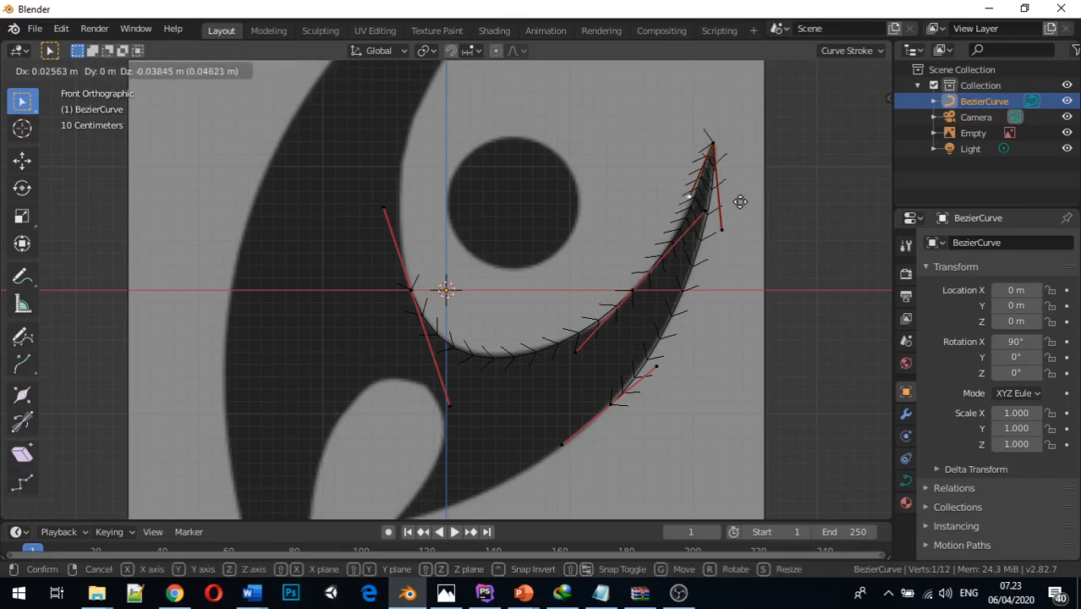
left_click(741, 203)
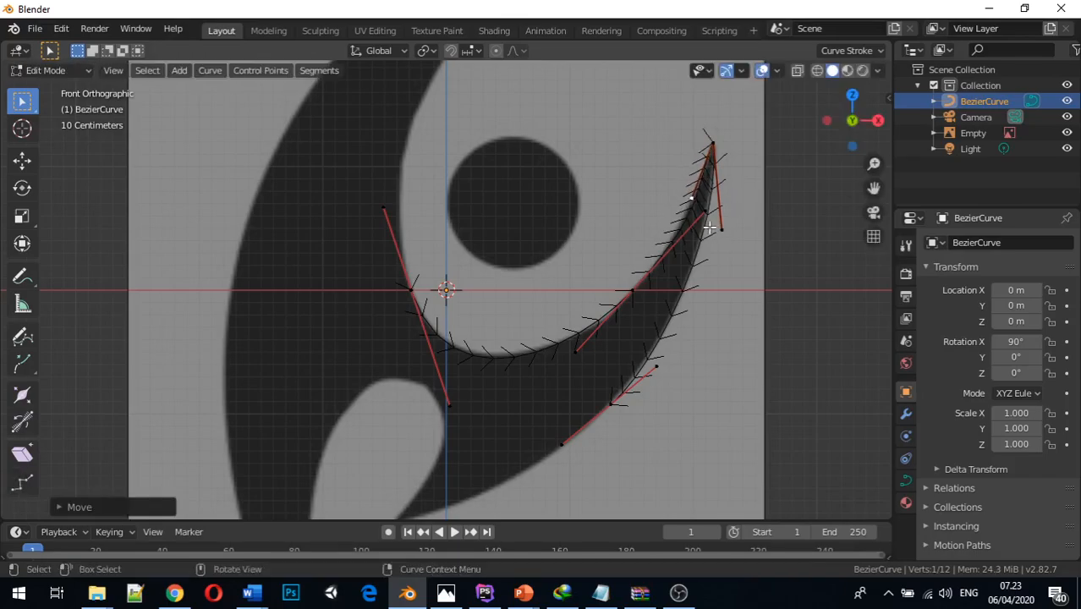
Shift the tip point's outer-segment handle about 0.04 m along negative X
mouse_move(693, 237)
middle_mouse_down()
mouse_move(624, 218)
mouse_move(683, 242)
mouse_move(674, 232)
middle_mouse_up()
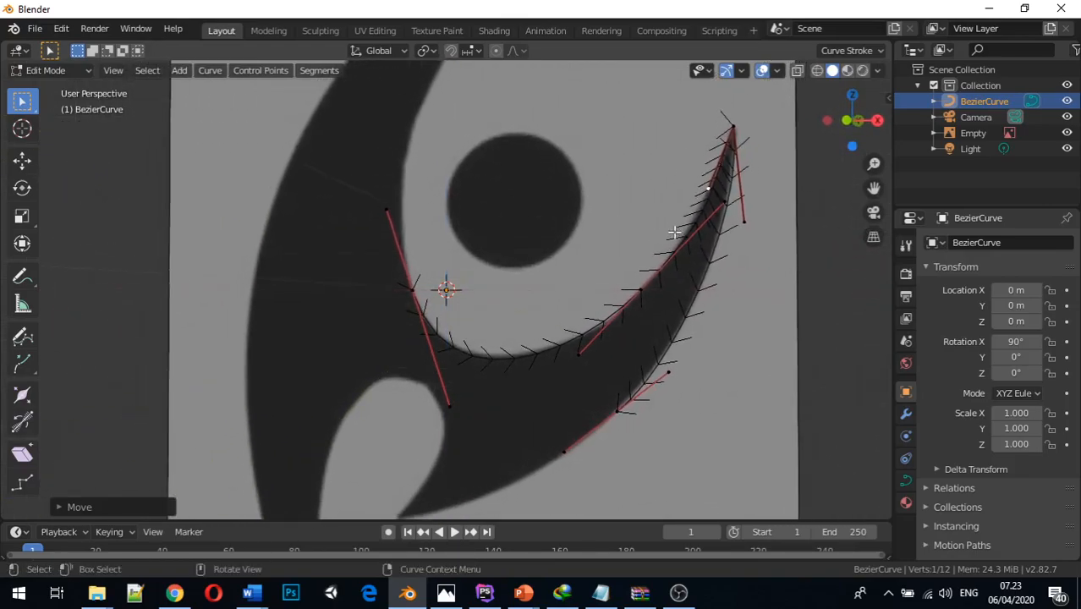
left_click(745, 220)
key("g")
key("x")
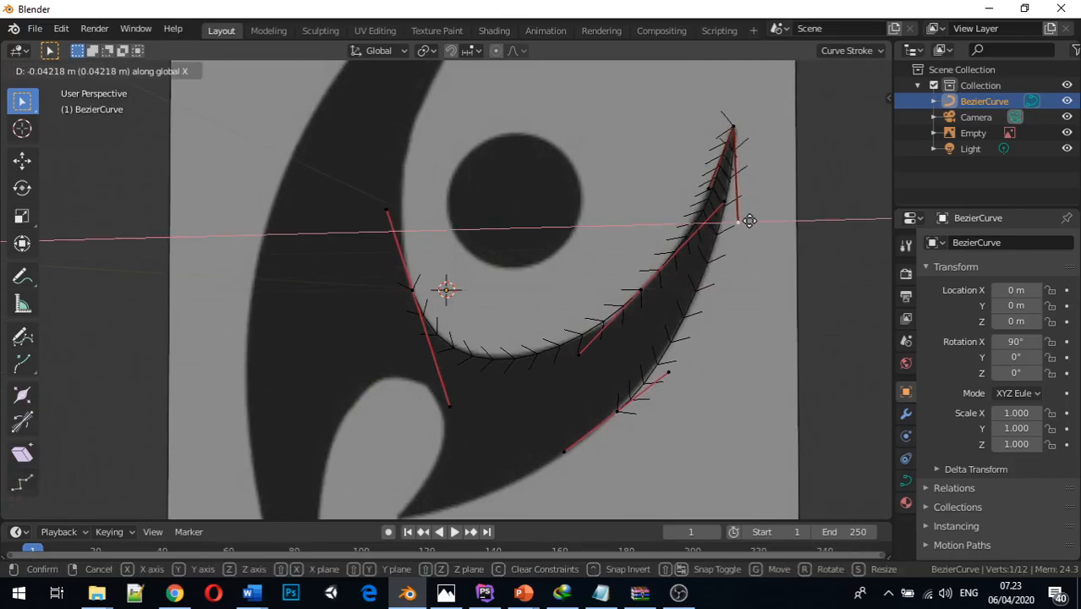
left_click(749, 221)
Shift the upper handle of the outer-edge control point about 0.08 m along negative X
mouse_move(731, 374)
middle_mouse_down()
mouse_move(741, 344)
mouse_move(715, 361)
middle_mouse_up()
left_click(669, 361)
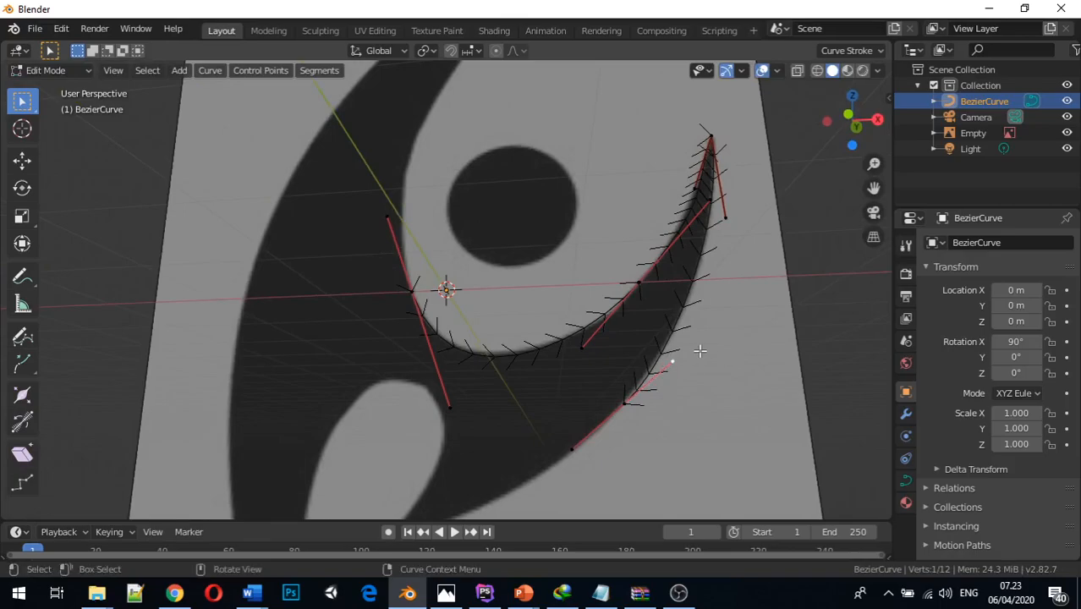
key("g")
key("x")
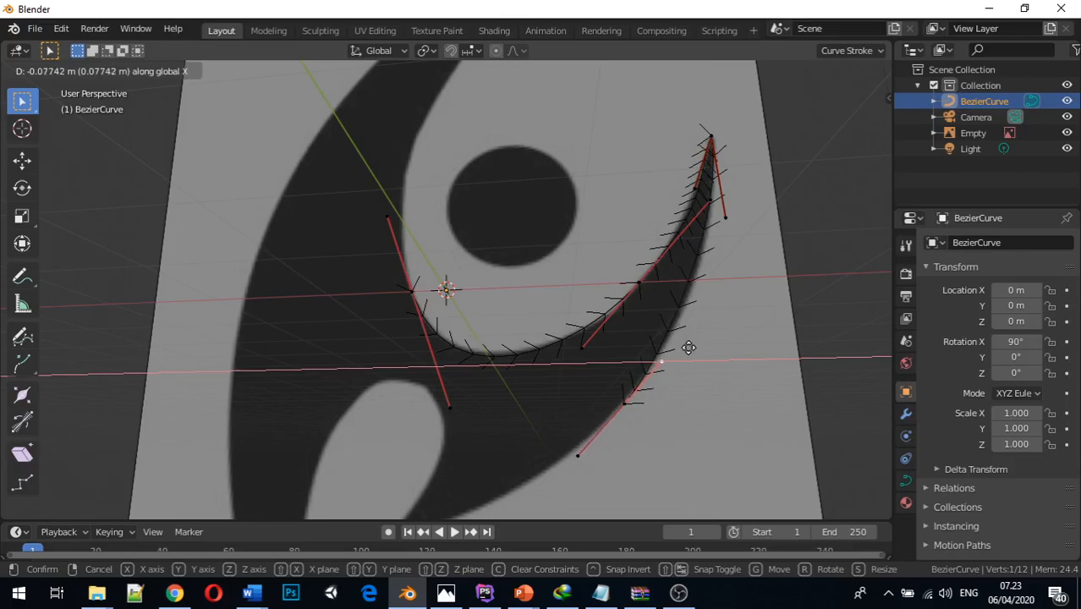
left_click(689, 348)
Shift the tip point's outer-segment handle about 0.04 m along positive X and lower it about 0.2 m along Z
left_click(727, 220)
key("g")
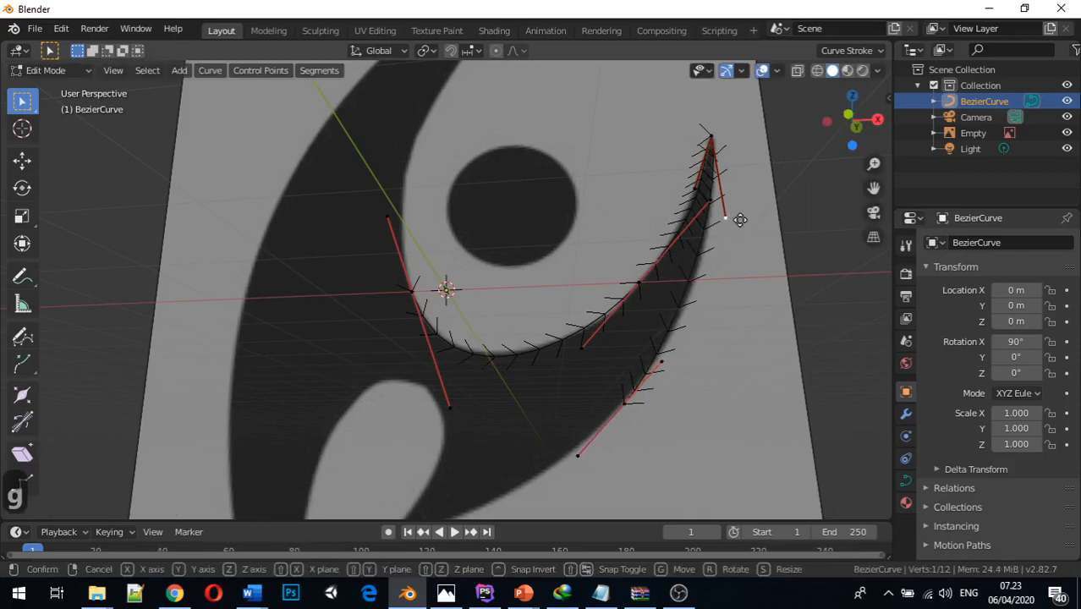
key("x")
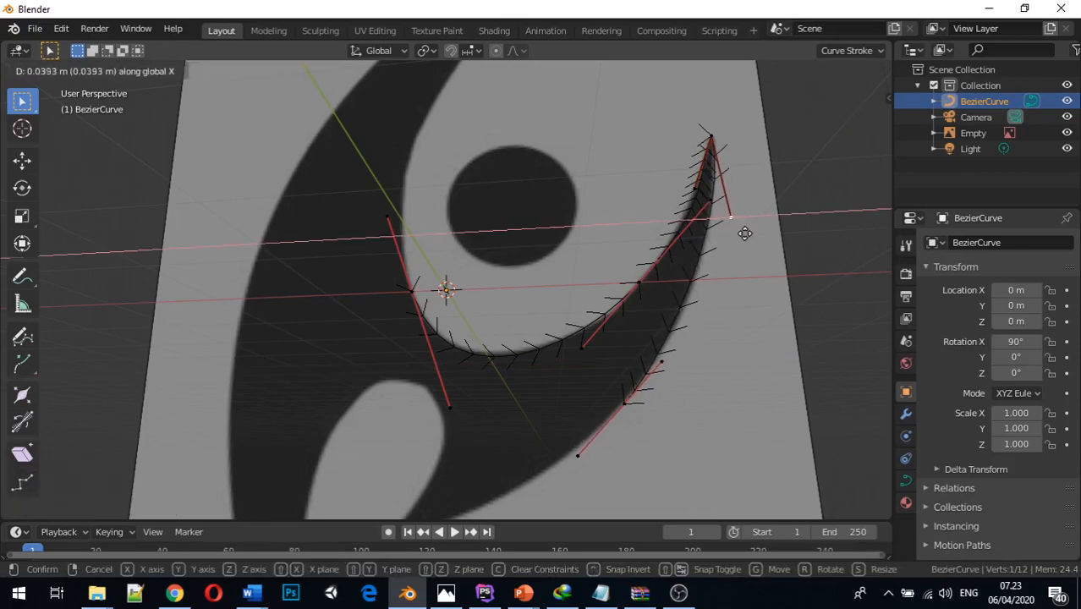
left_click(744, 233)
key("g")
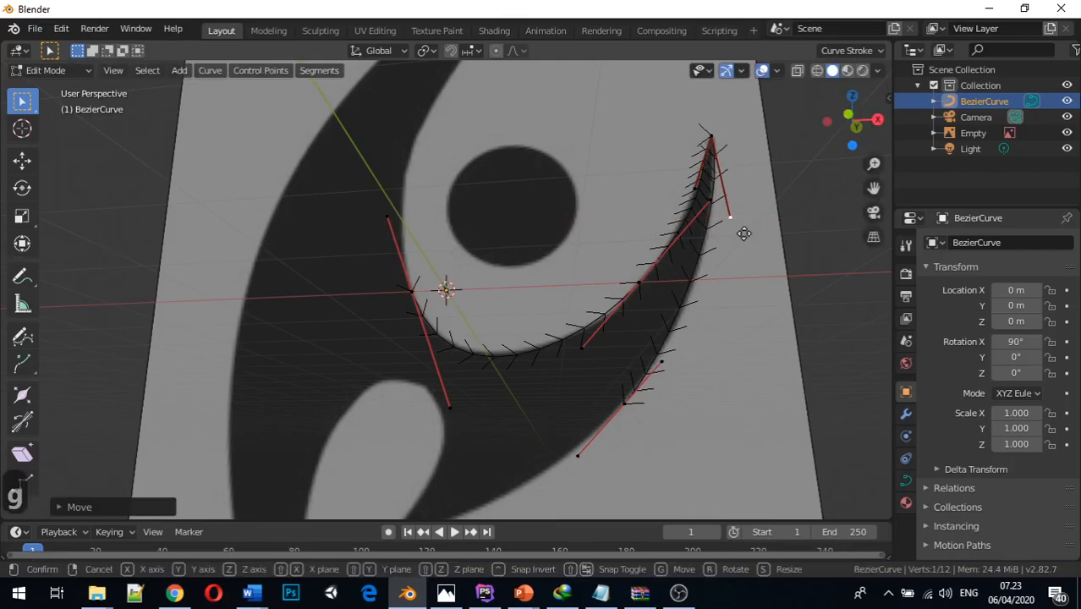
key("z")
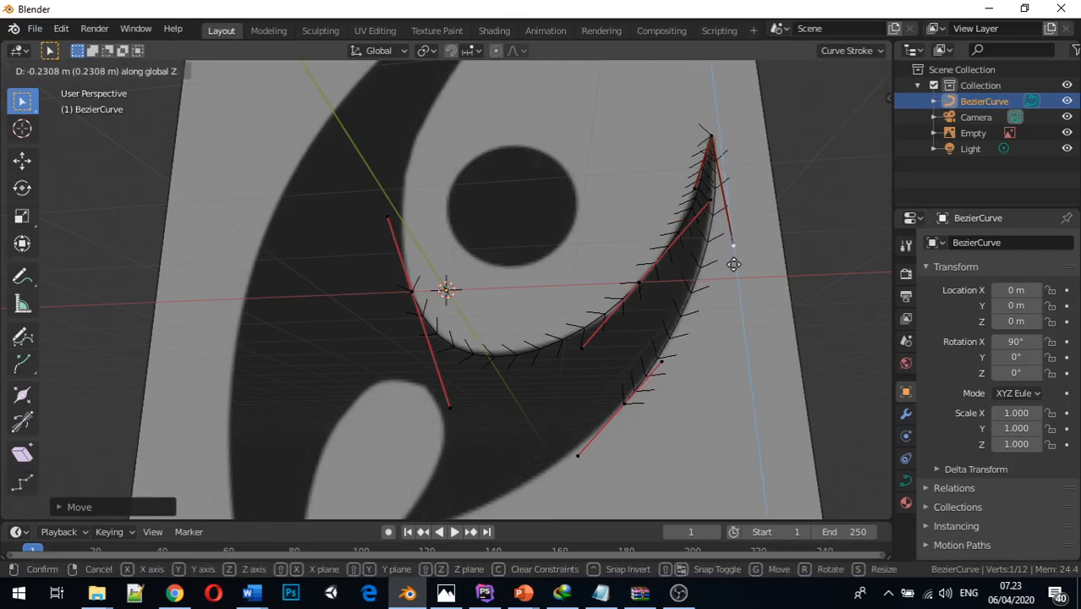
left_click(730, 260)
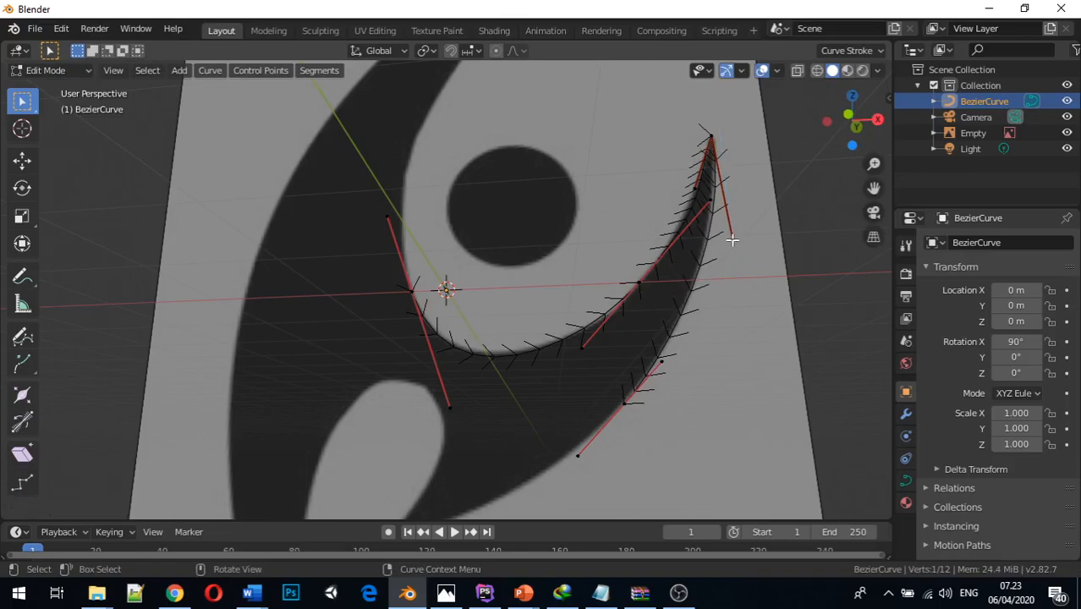
Fine-tune the tip point's outer-segment handle along X and return to the front view
key("g")
key("x")
left_click(734, 243)
middle_click_drag(734, 243, 717, 353)
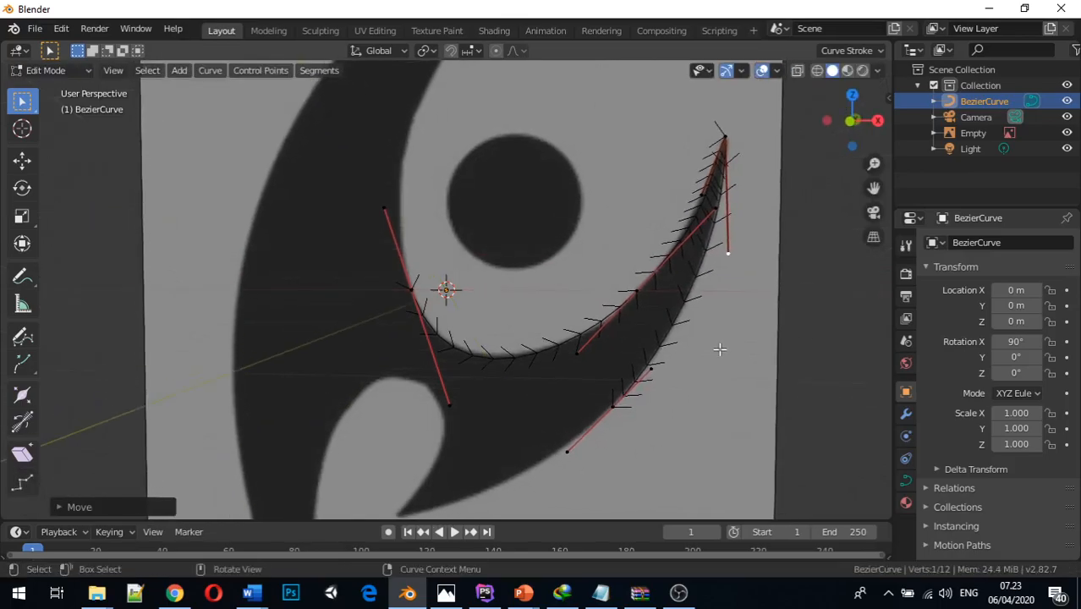
key("KP_1")
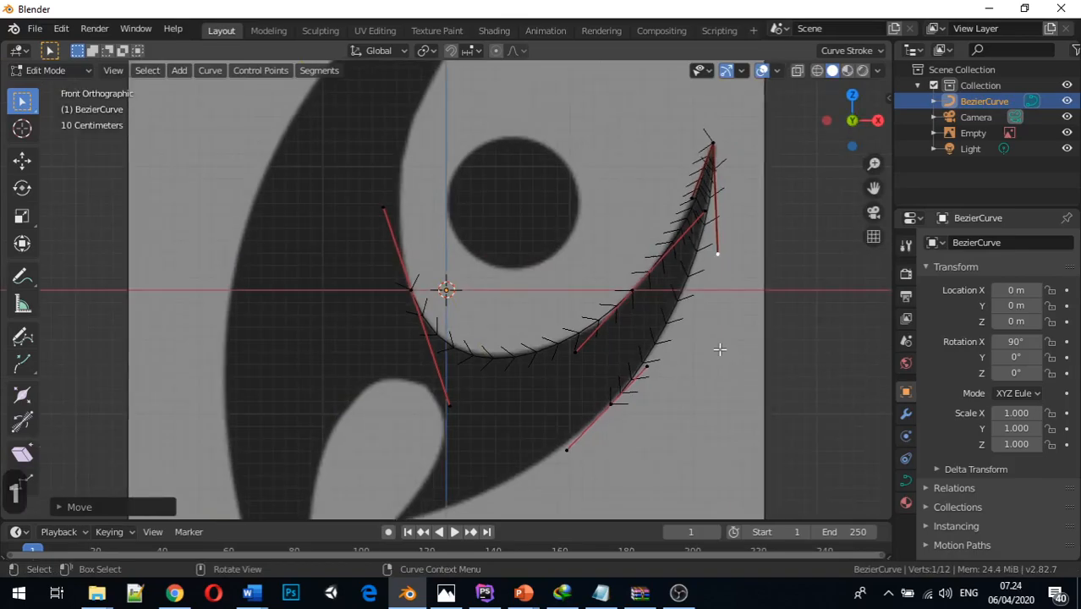
Extrude the outer-edge end point to the pointed corner below the notch, about 1.76 m along negative X and 0.95 m down
scroll(565, 423, "down", 3)
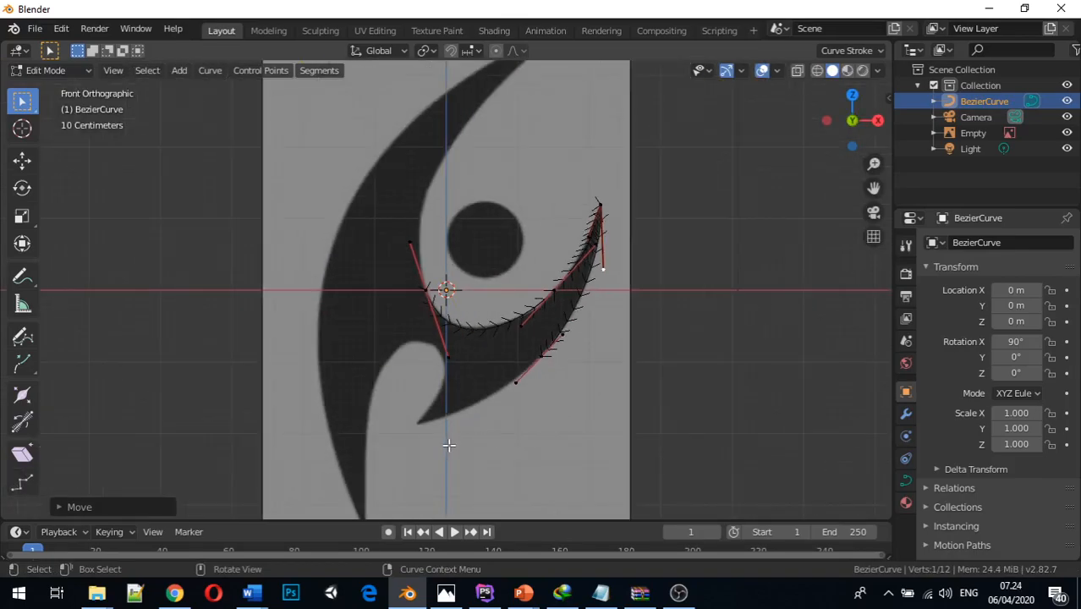
middle_click_drag(448, 444, 466, 402, "shift")
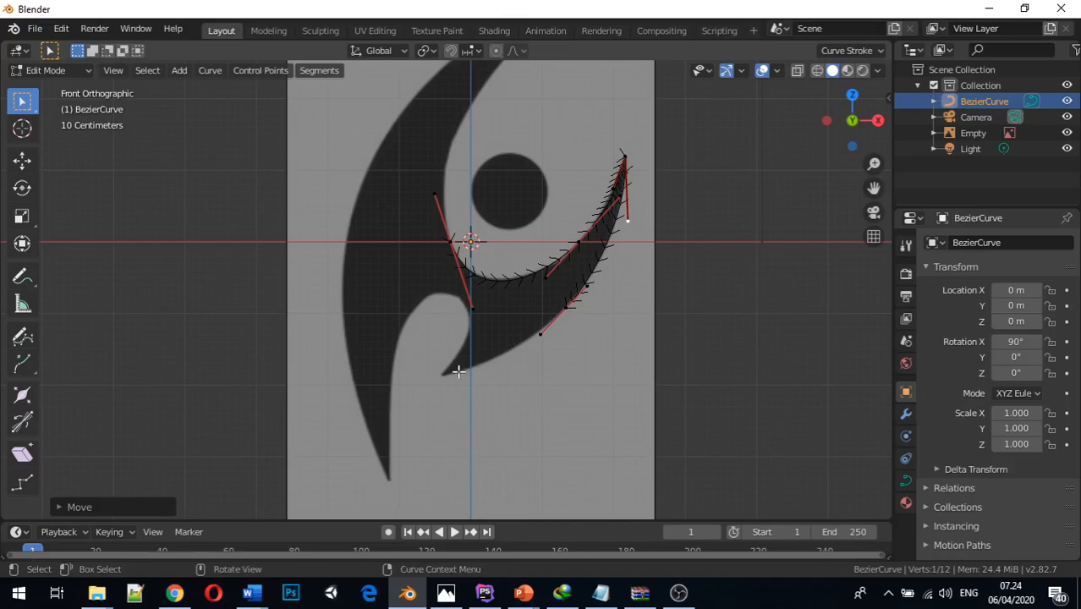
scroll(458, 371, "up", 3)
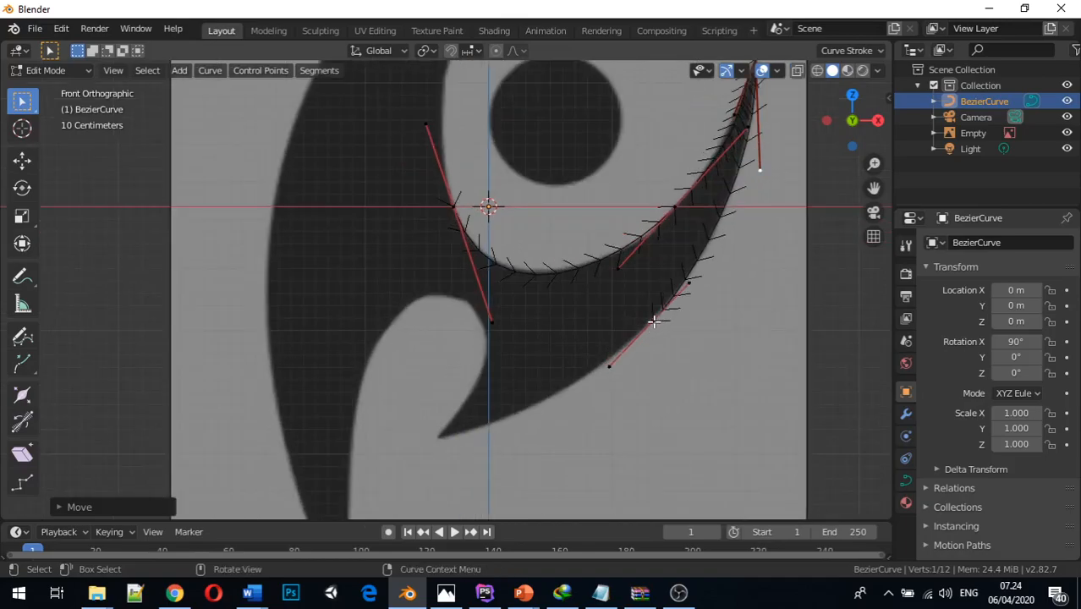
left_click(655, 320)
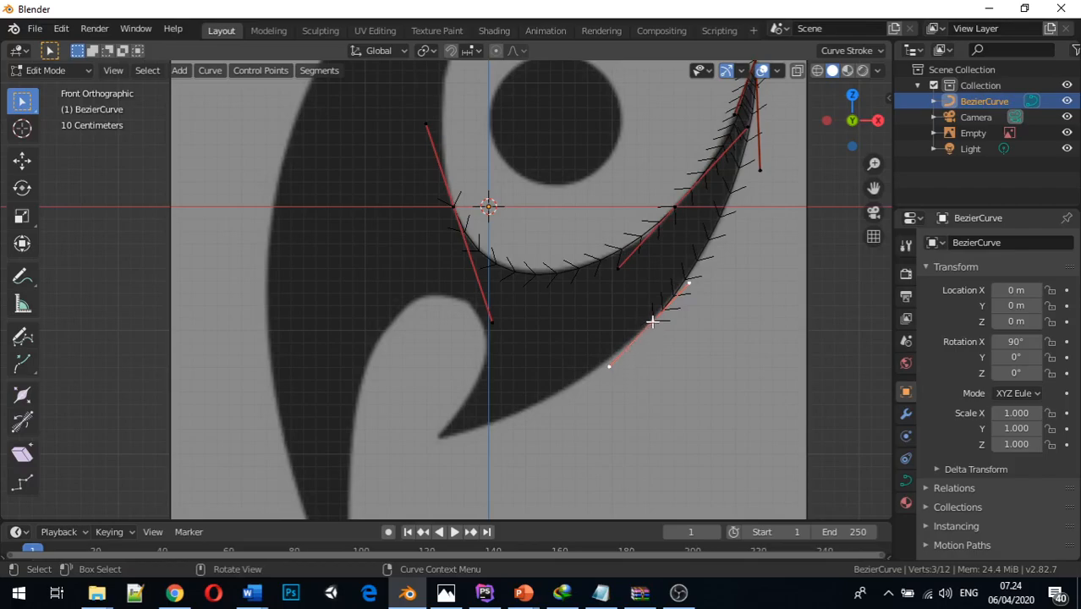
key("e")
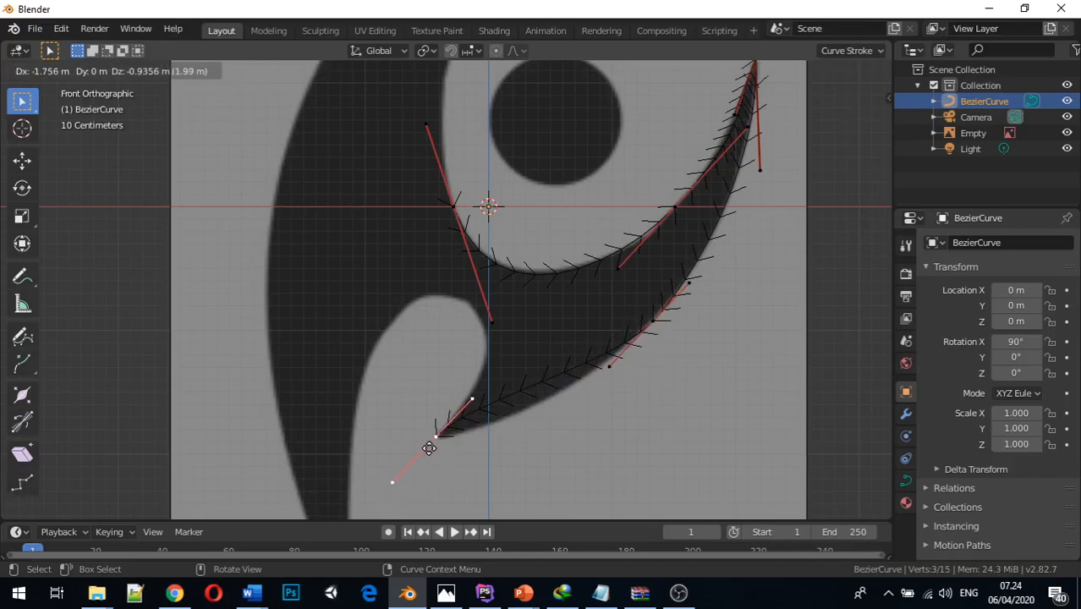
left_click(428, 451)
middle_click_drag(475, 450, 284, 477)
key("KP_1")
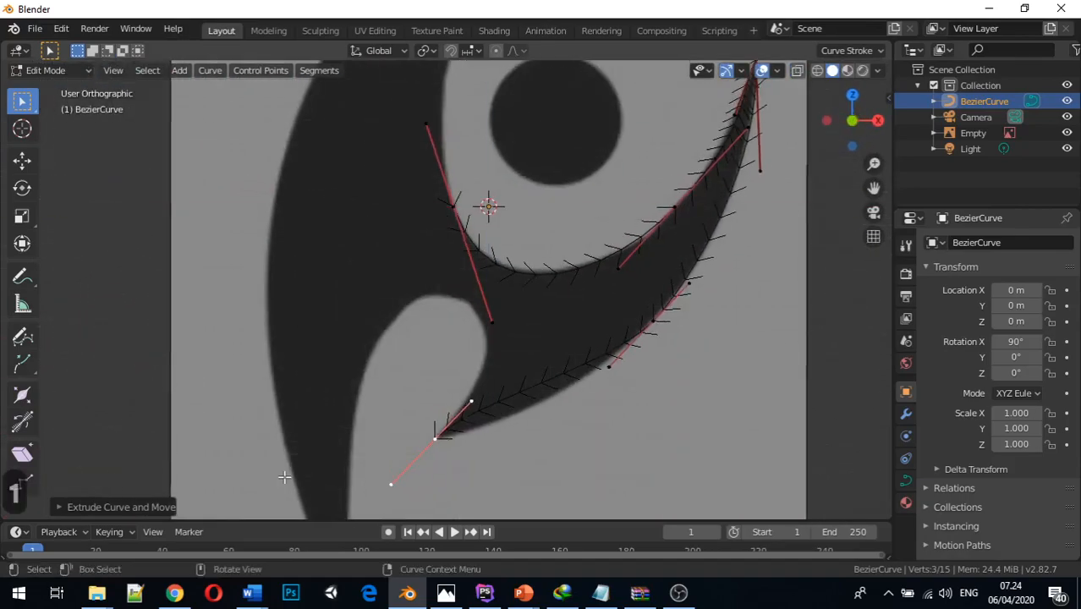
Move the pointed corner's upper handle about 0.7 m along positive X so the segment follows the horn's lower outline
left_click(473, 401)
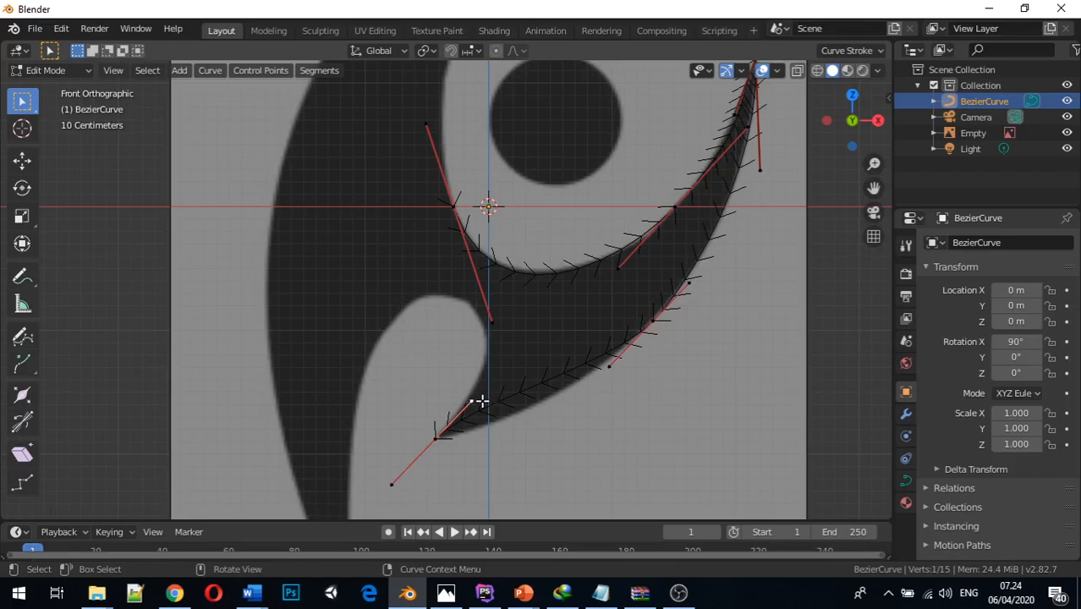
key("g")
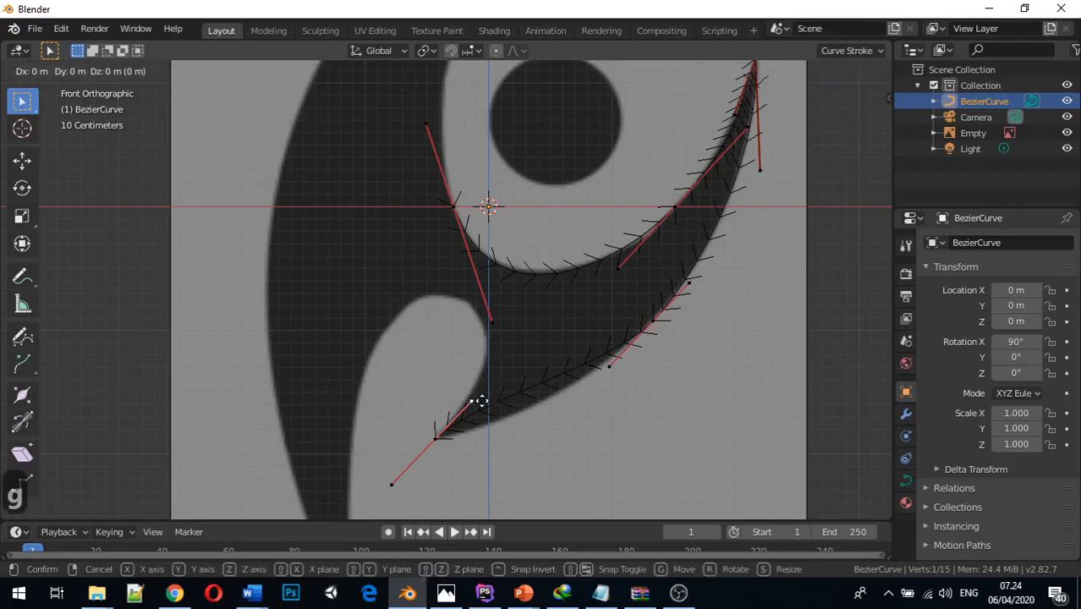
key("x")
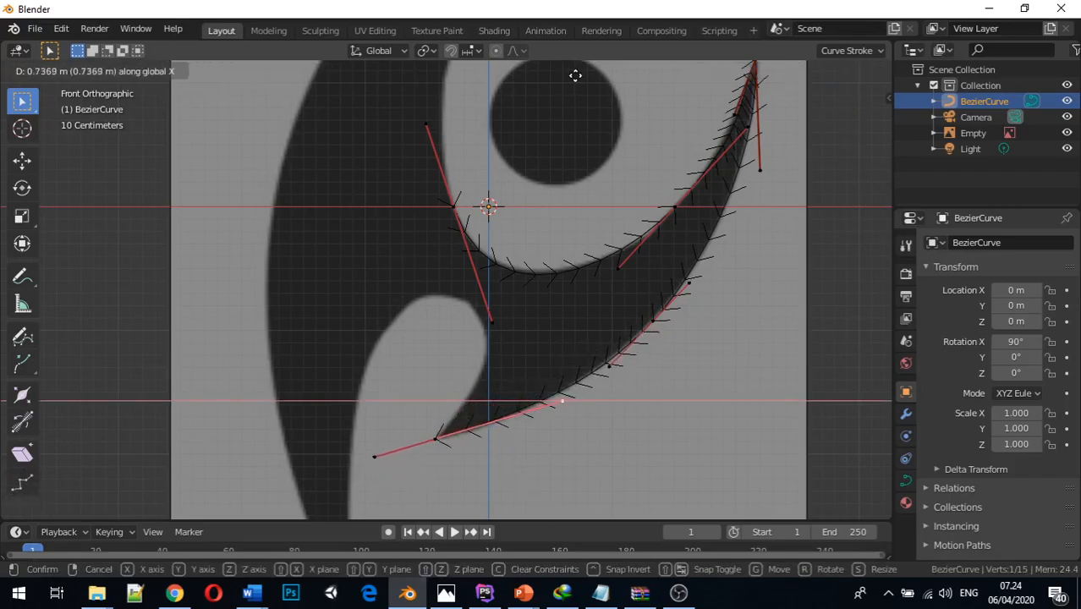
left_click(571, 80)
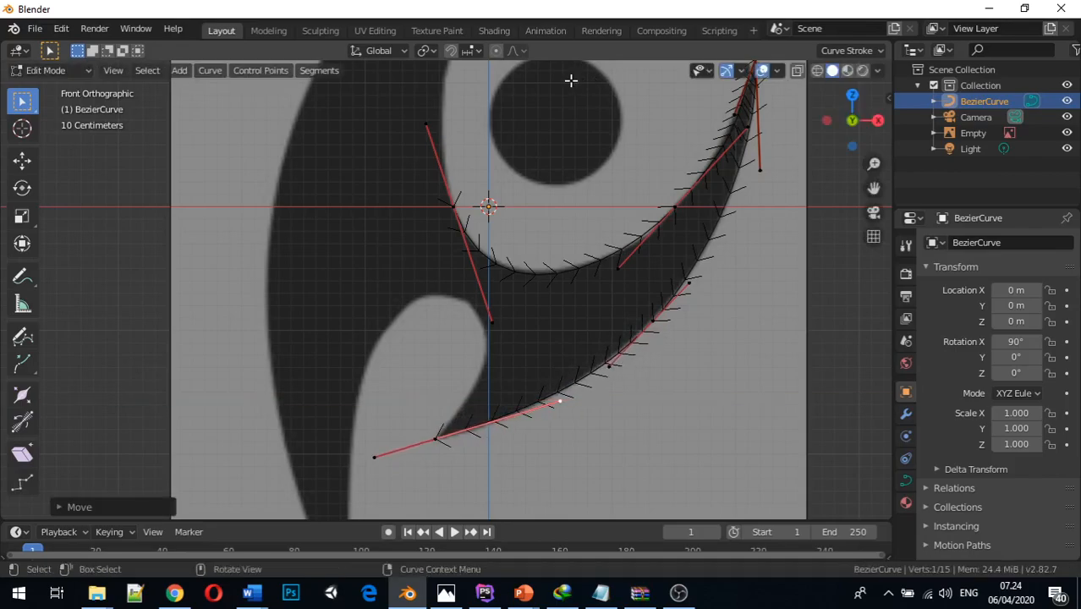
Extrude the pointed corner's control point about 1.2 m upward to the top of the rounded notch
left_click(436, 437)
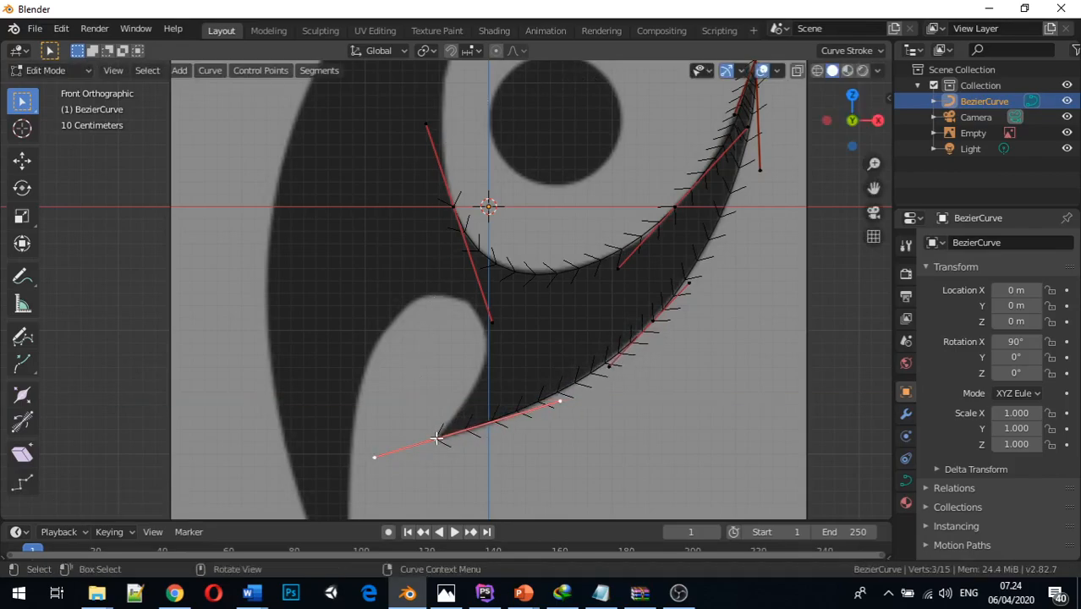
key("e")
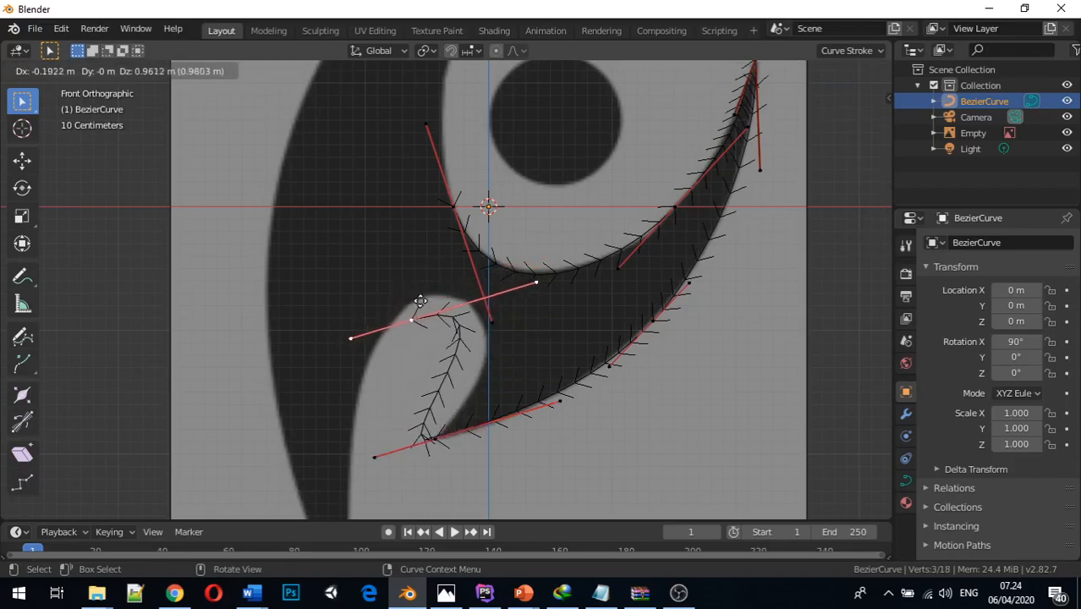
left_click(455, 277)
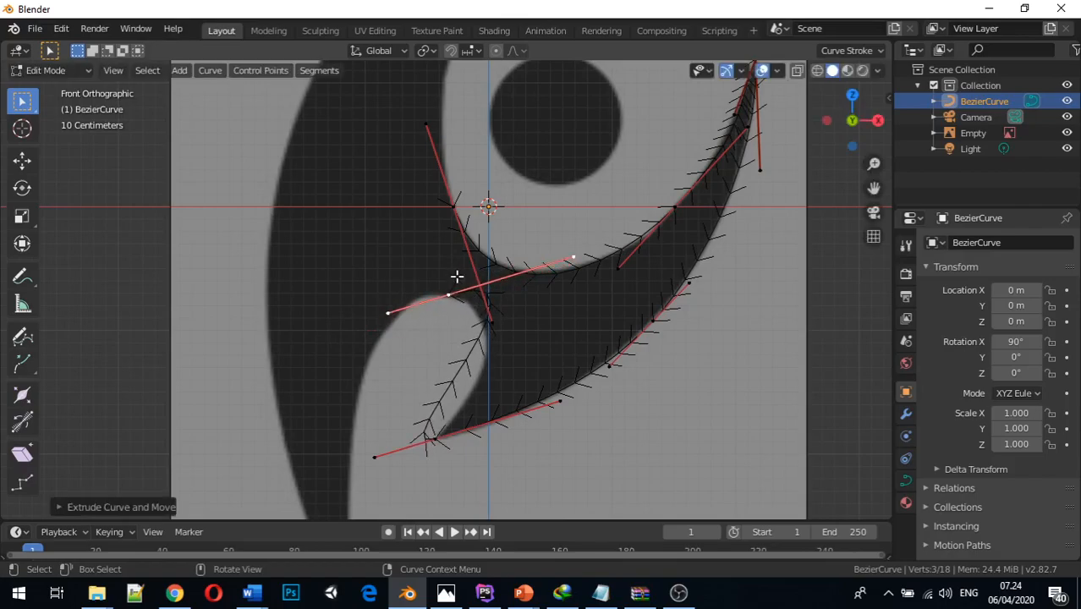
Set the handle type of the control point at the pointed corner below the notch to Vector
left_click(434, 438)
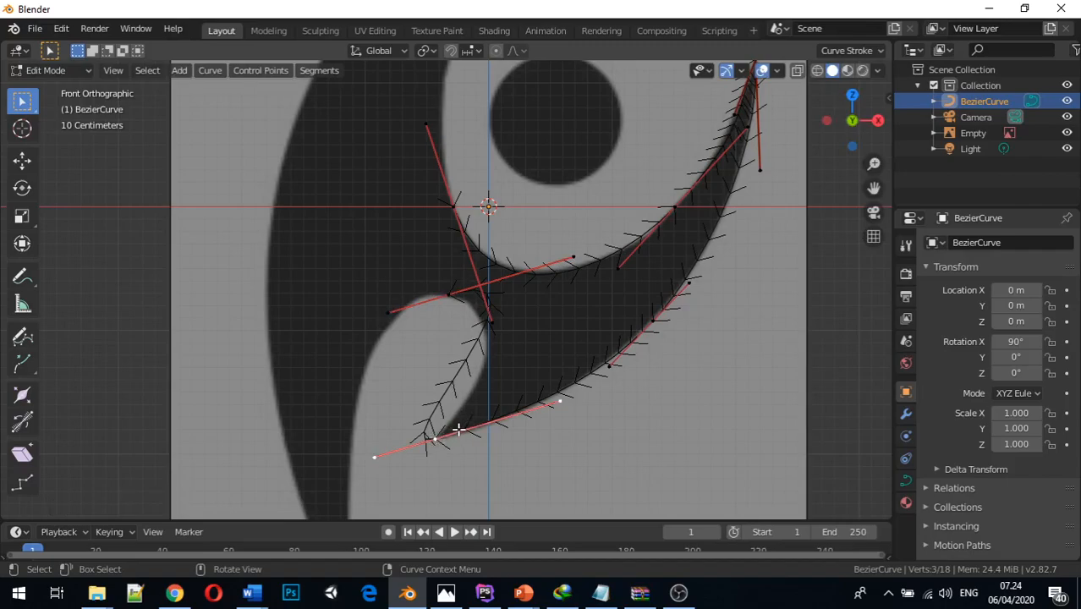
key("v")
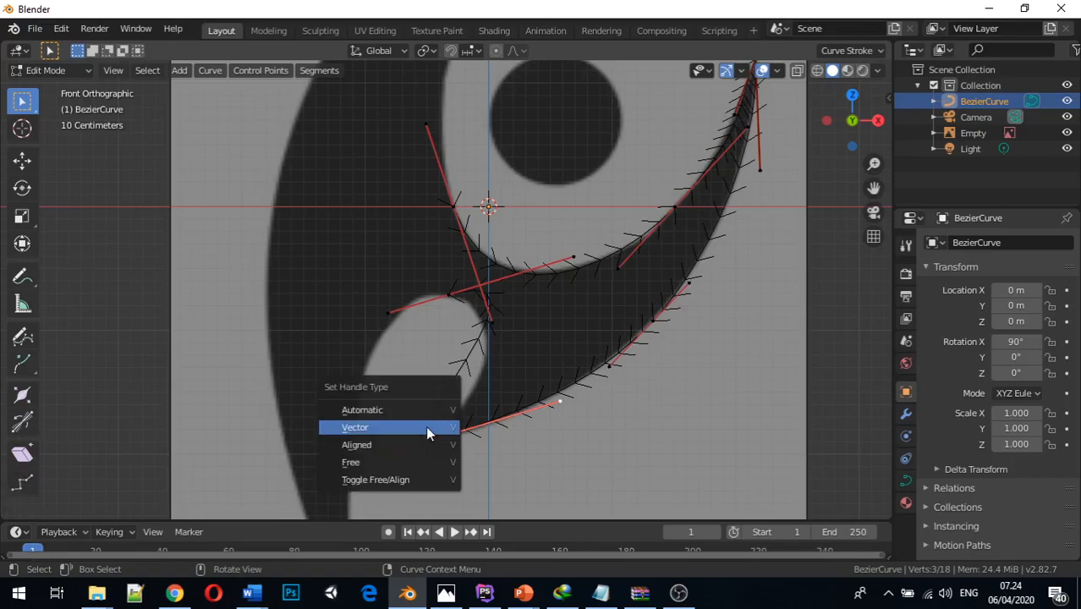
left_click(426, 425)
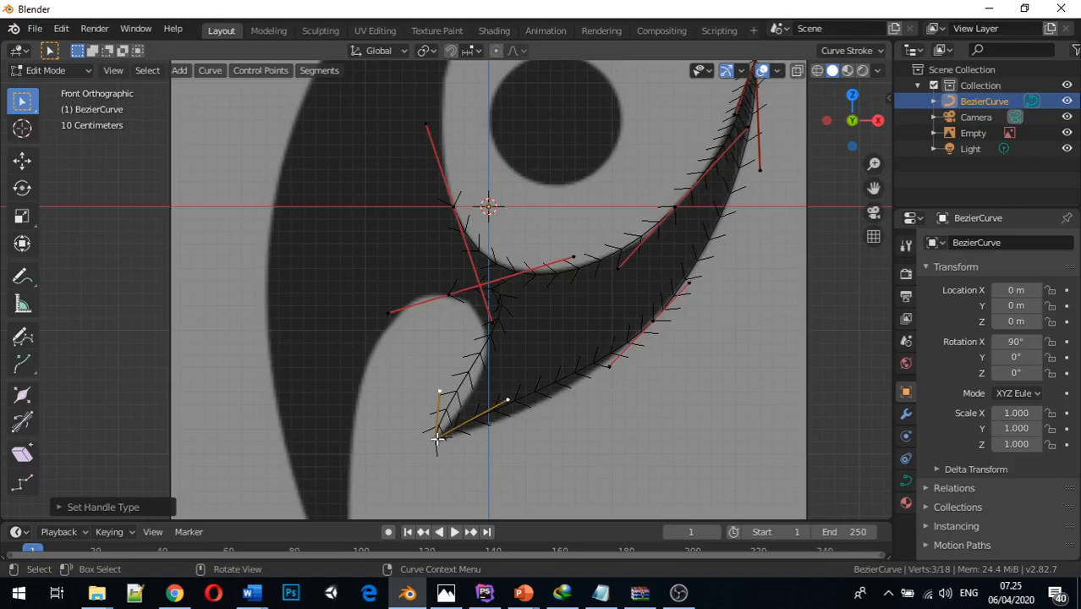
Try the Automatic and Free handle types on the pointed corner's control point before restoring Vector
key("v")
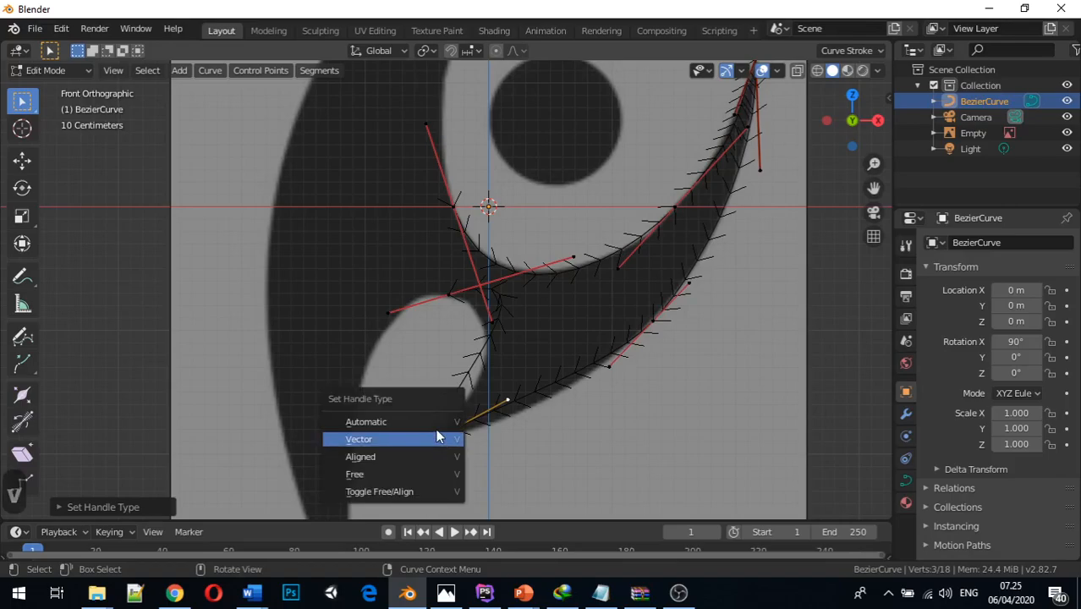
left_click(438, 422)
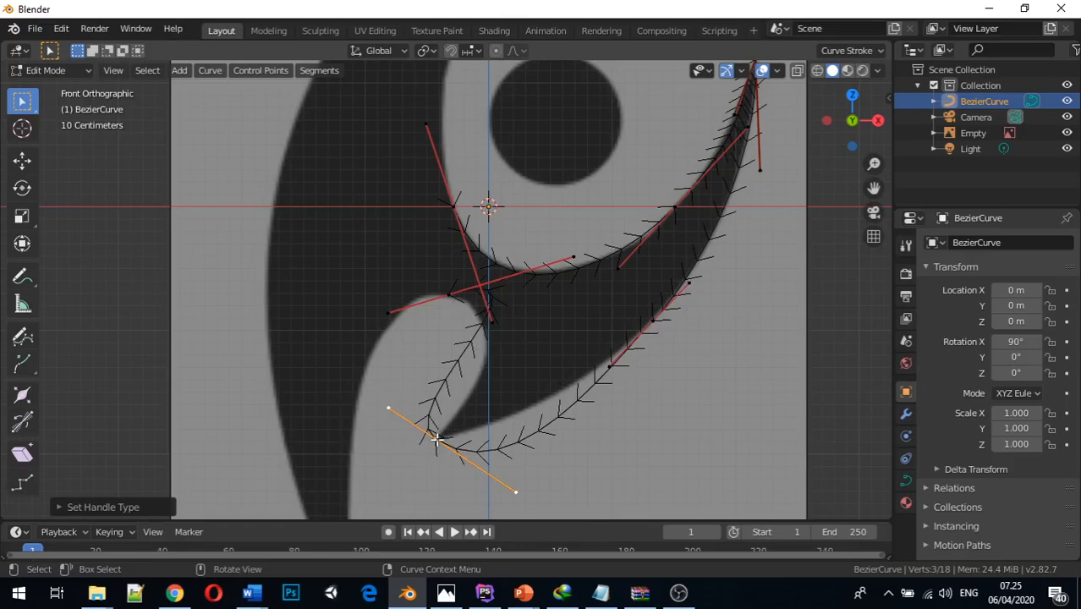
key("v")
left_click(410, 493)
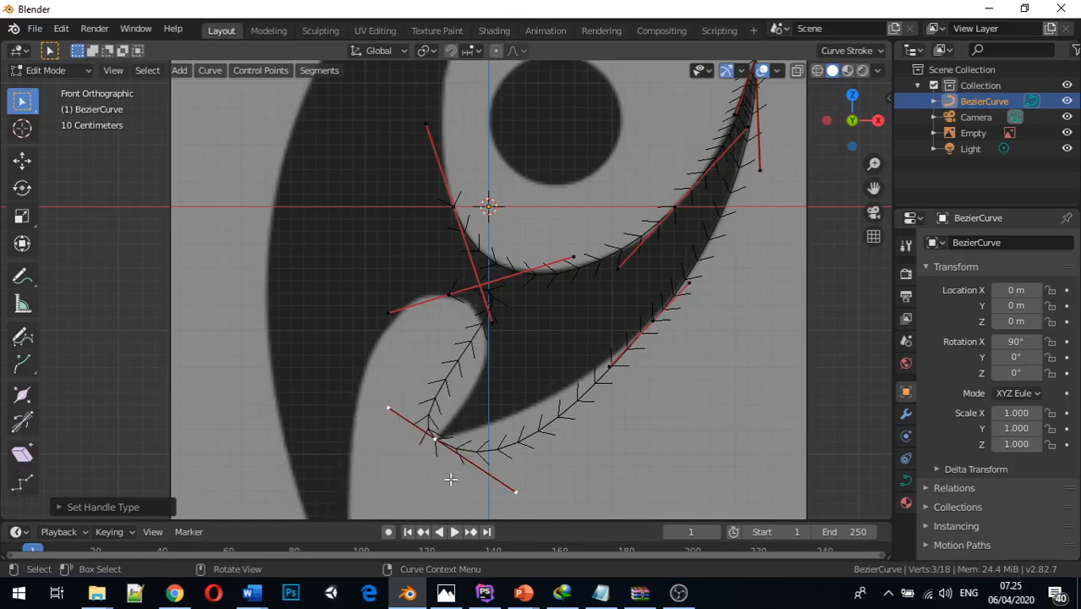
left_click(436, 438)
key("v")
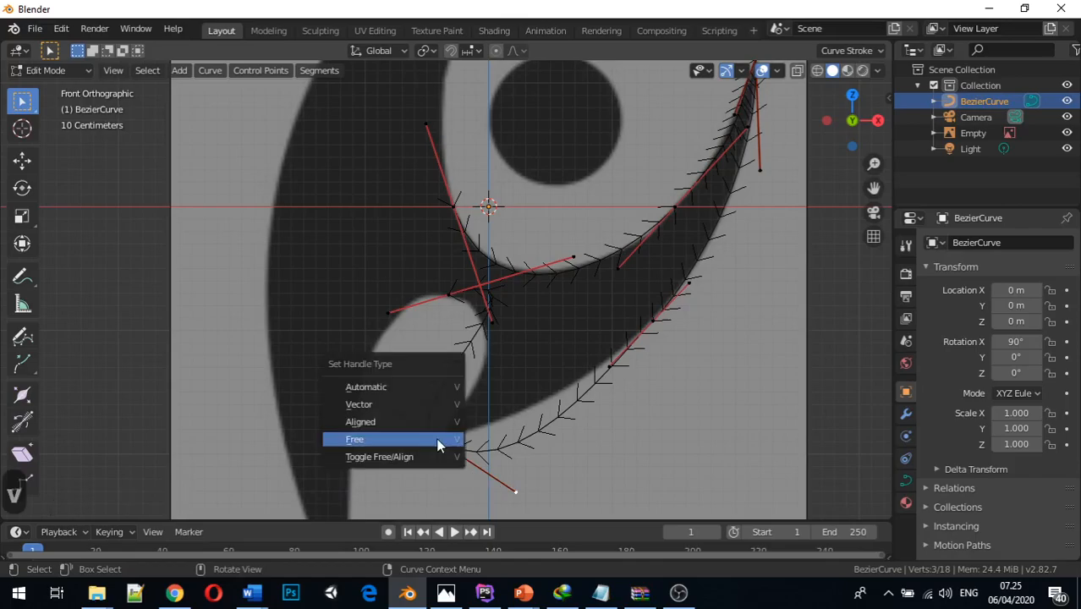
left_click(409, 402)
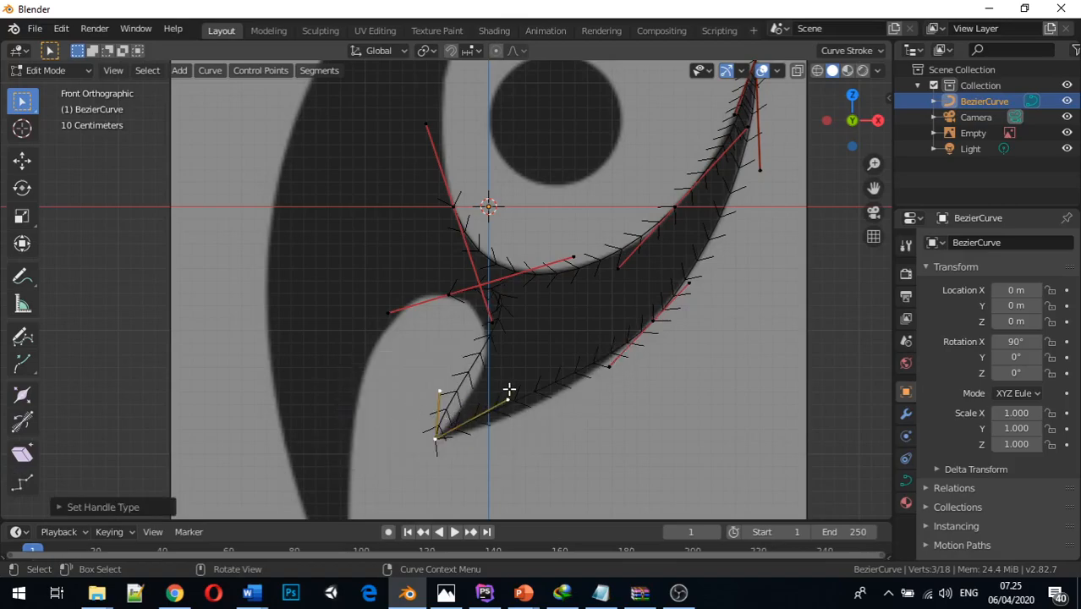
Move the pointed corner's upper handle along positive X and its lower handle about 0.43 m along positive X to follow the outline
left_click(437, 390)
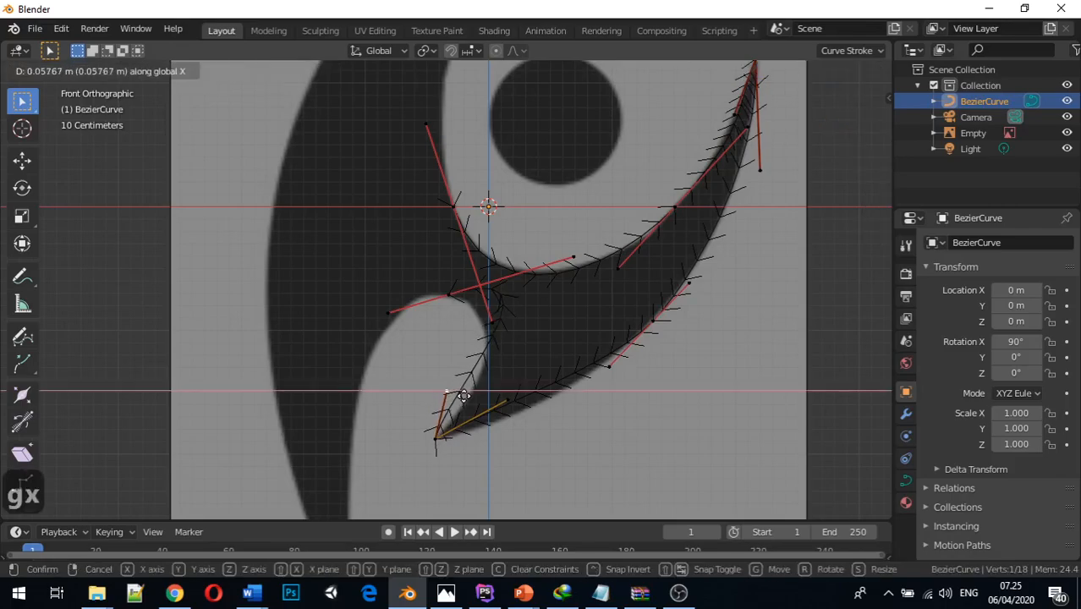
left_click(488, 409)
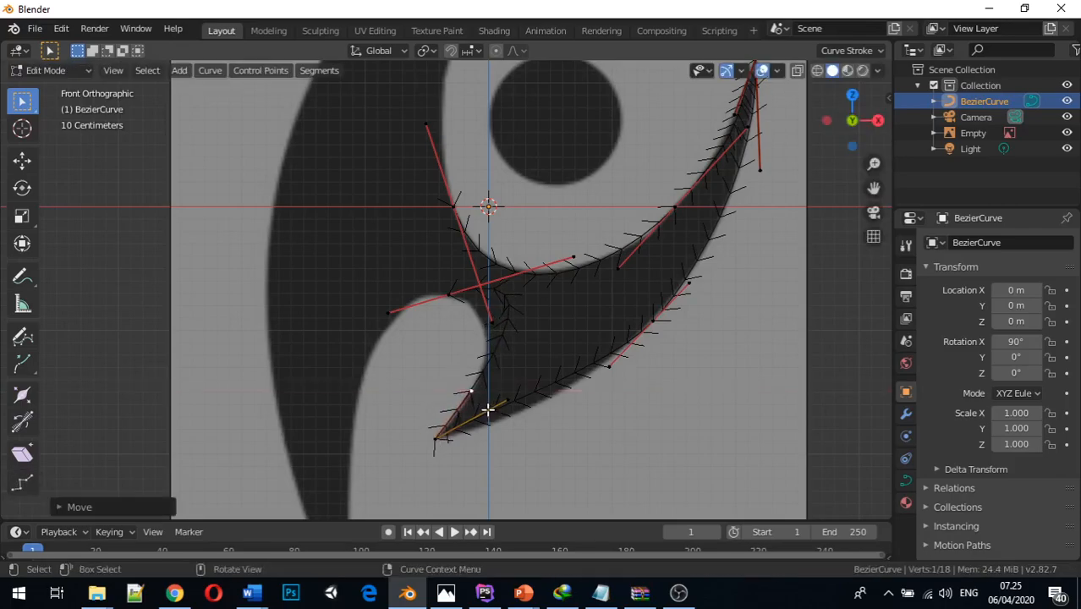
left_click(506, 403)
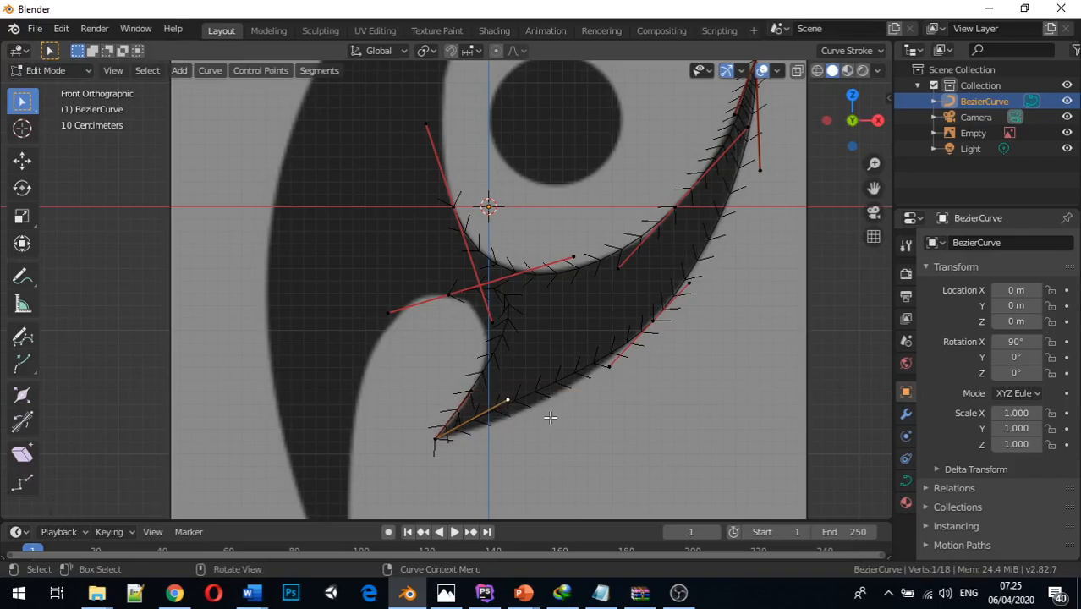
key("g")
key("x")
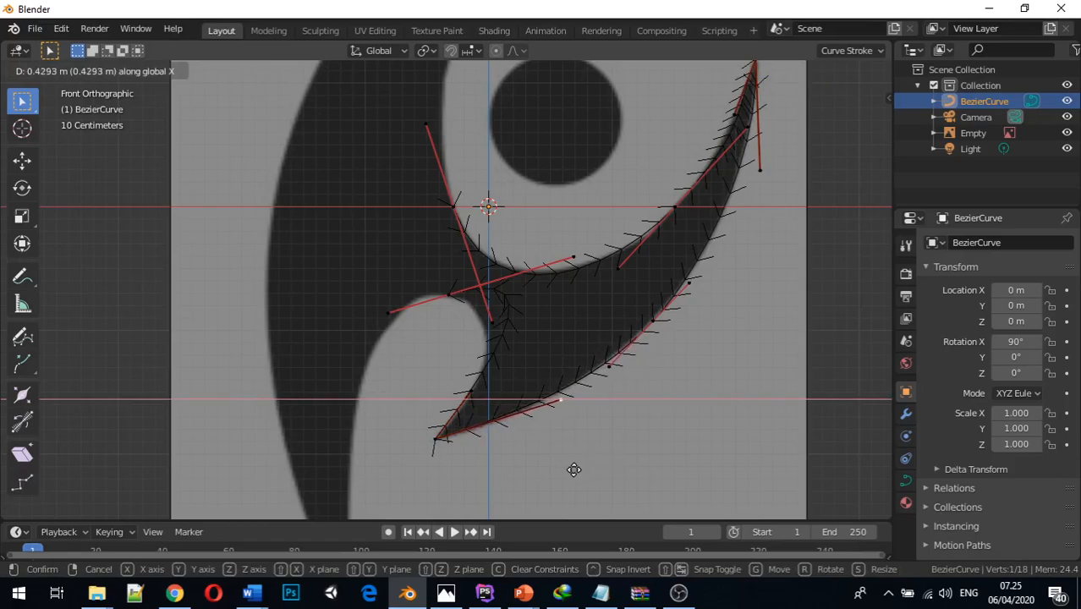
left_click(573, 469)
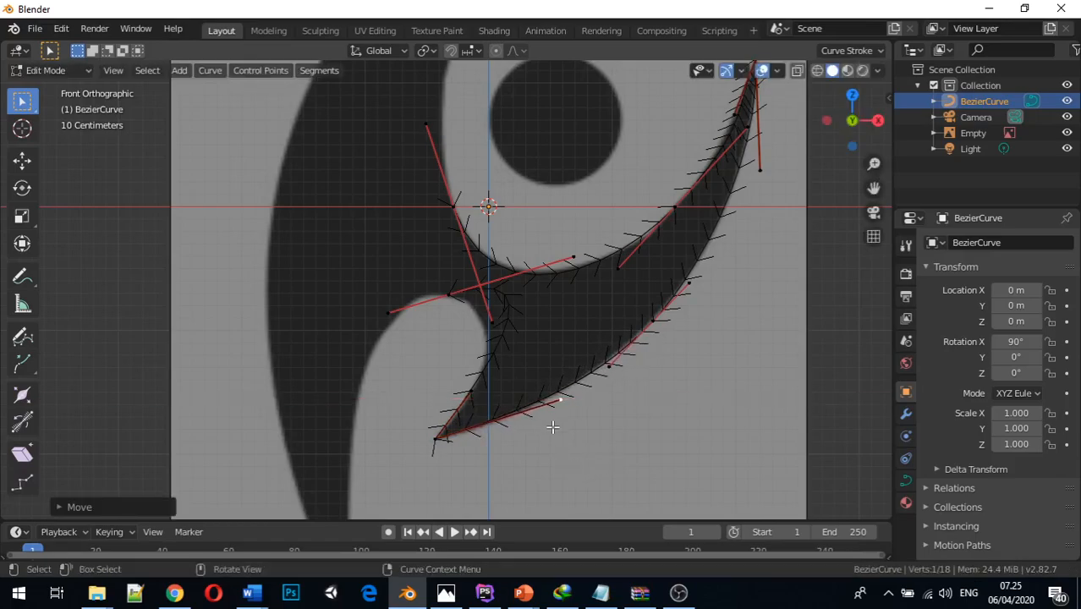
Lower the pointed corner's lower handle about 0.1 m along Z and shift it slightly along negative X
key("g")
key("z")
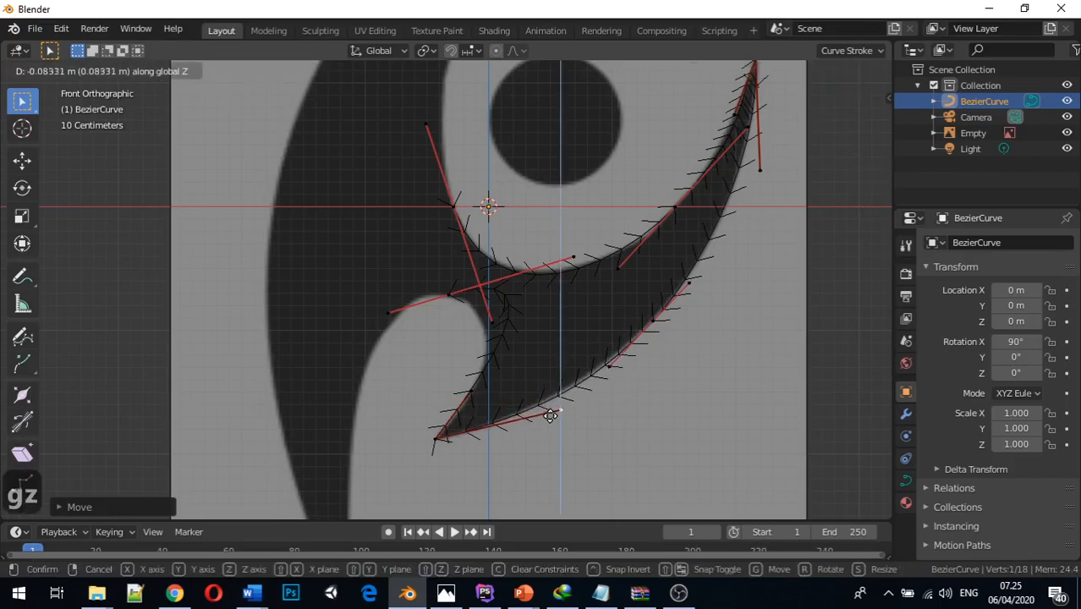
left_click(548, 420)
key("g")
key("x")
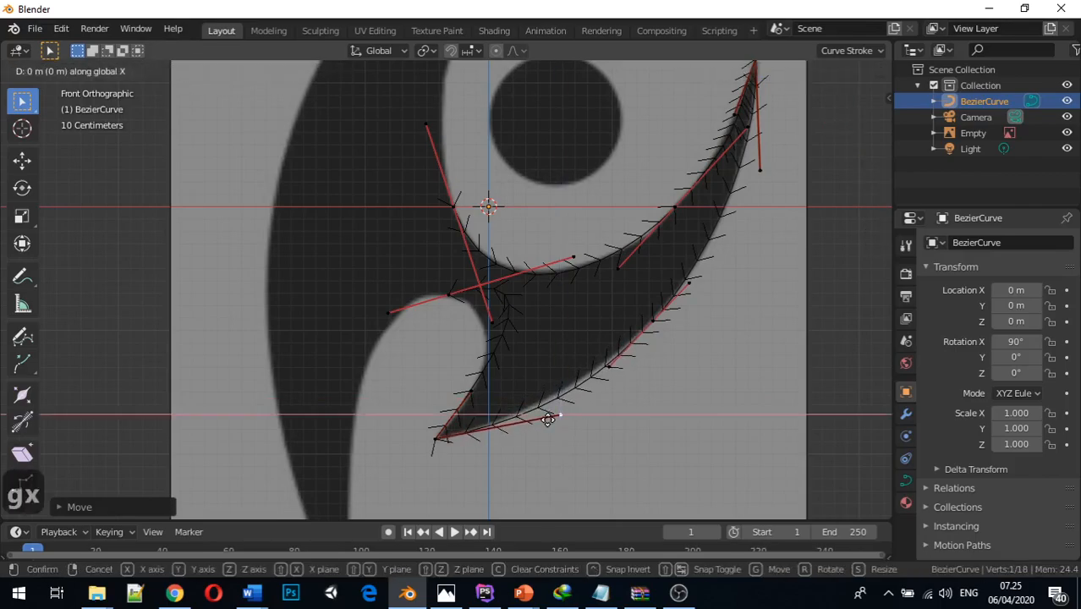
left_click(530, 420)
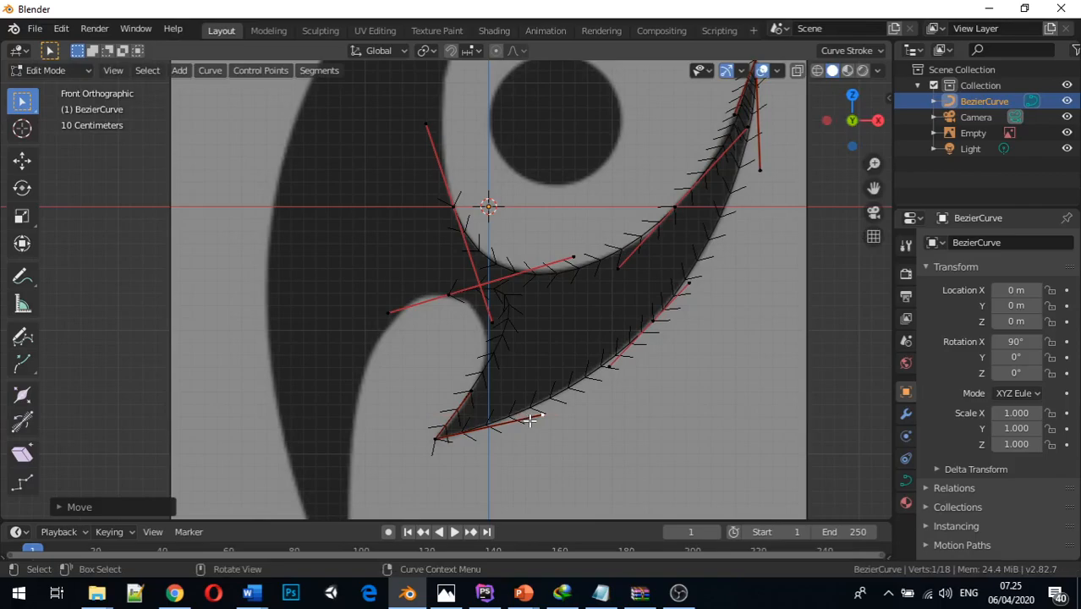
Move the control point at the top of the rounded notch about 0.17 m along negative X
left_click(446, 293)
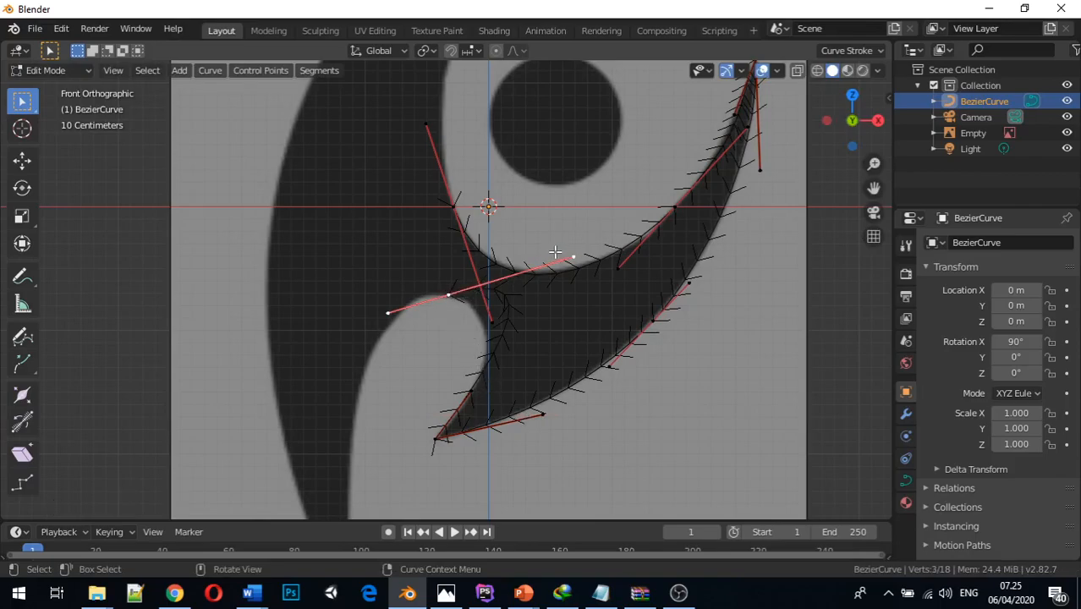
key("g")
key("x")
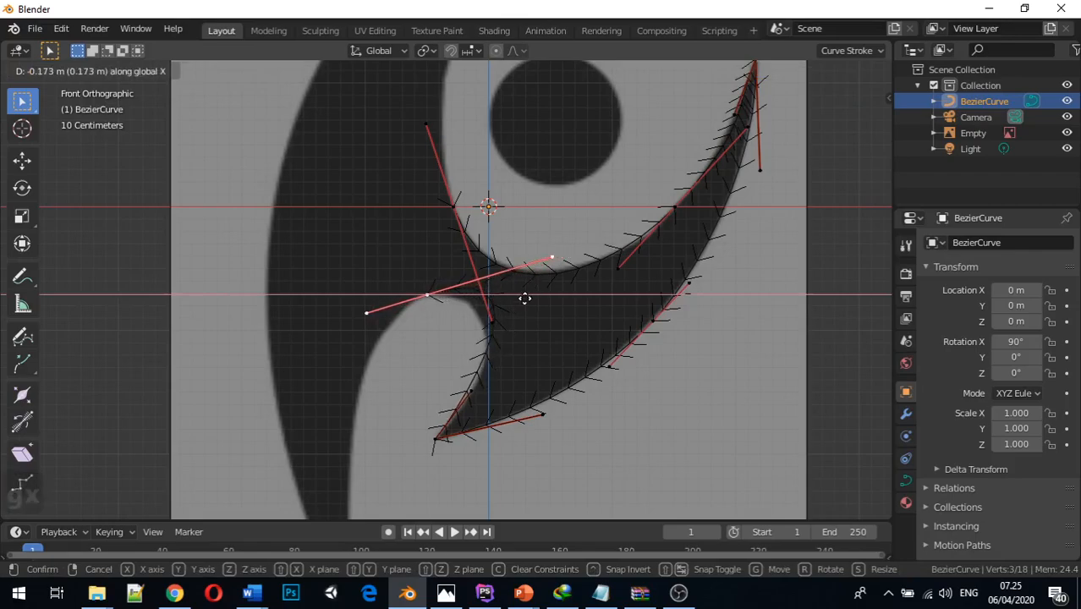
left_click(526, 300)
Try lowering the notch's top control point slightly along Z, and undo that move
key("g")
key("z")
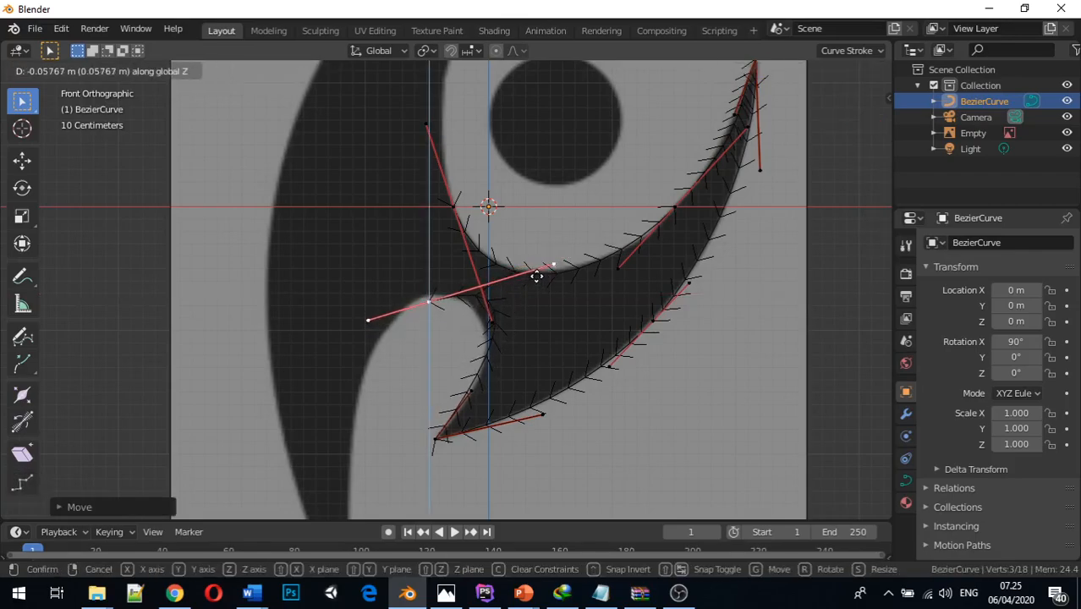
left_click(535, 275)
key("super")
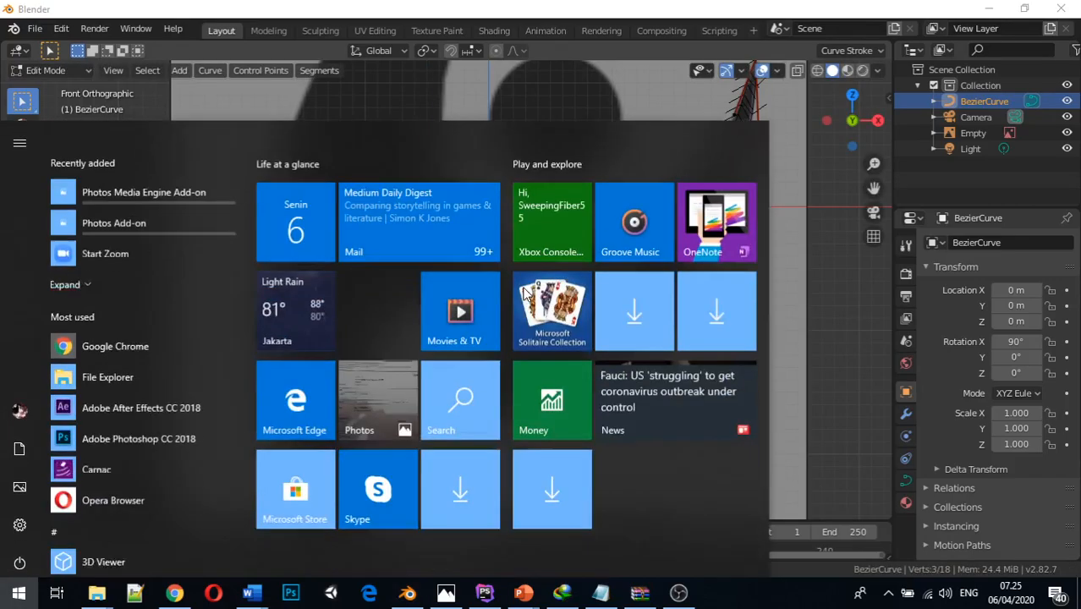
key("super")
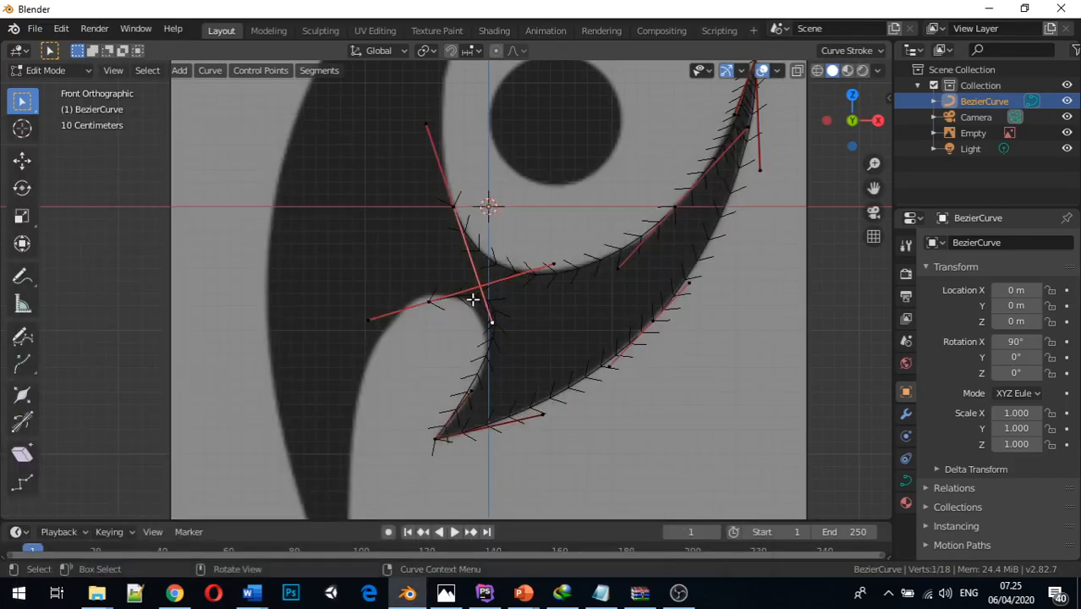
key("ctrl+z")
key("ctrl+z")
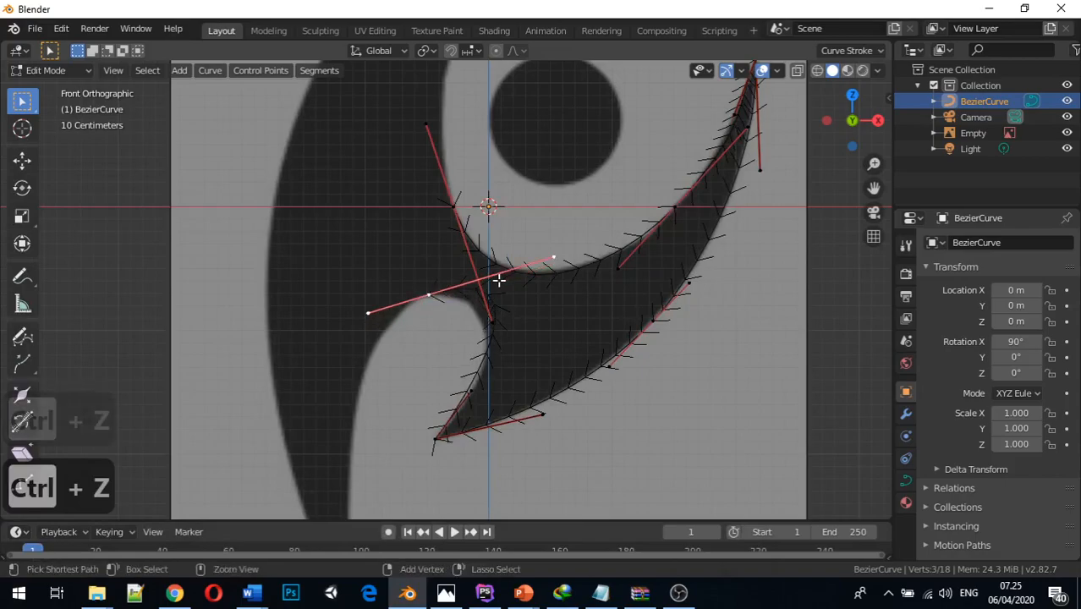
Move the notch point's right handle about 0.4 m down along Z and about 0.18 m along negative X
left_click(554, 257)
key("g")
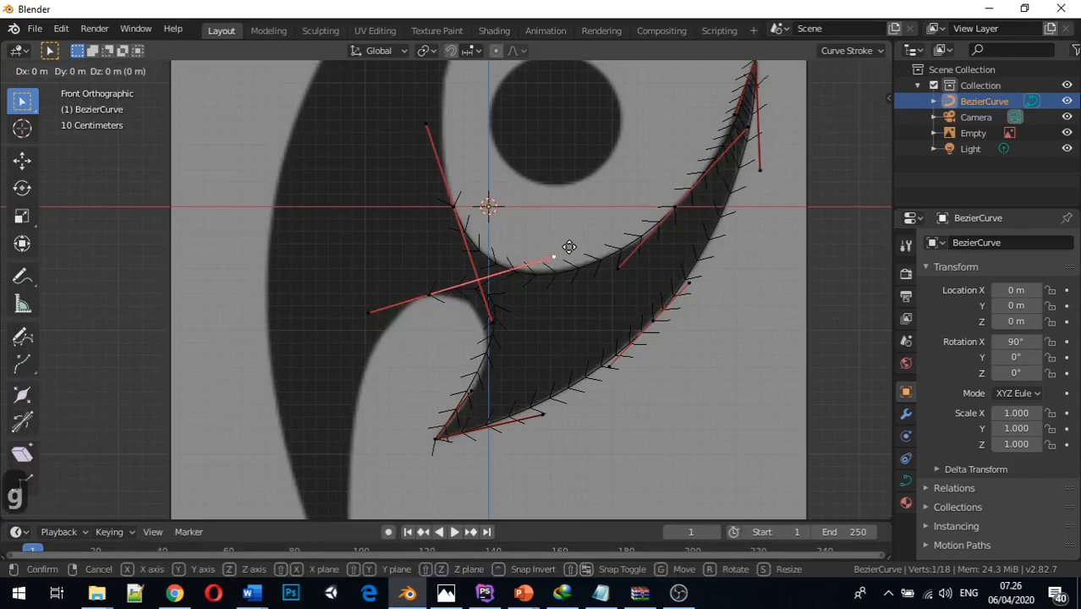
key("z")
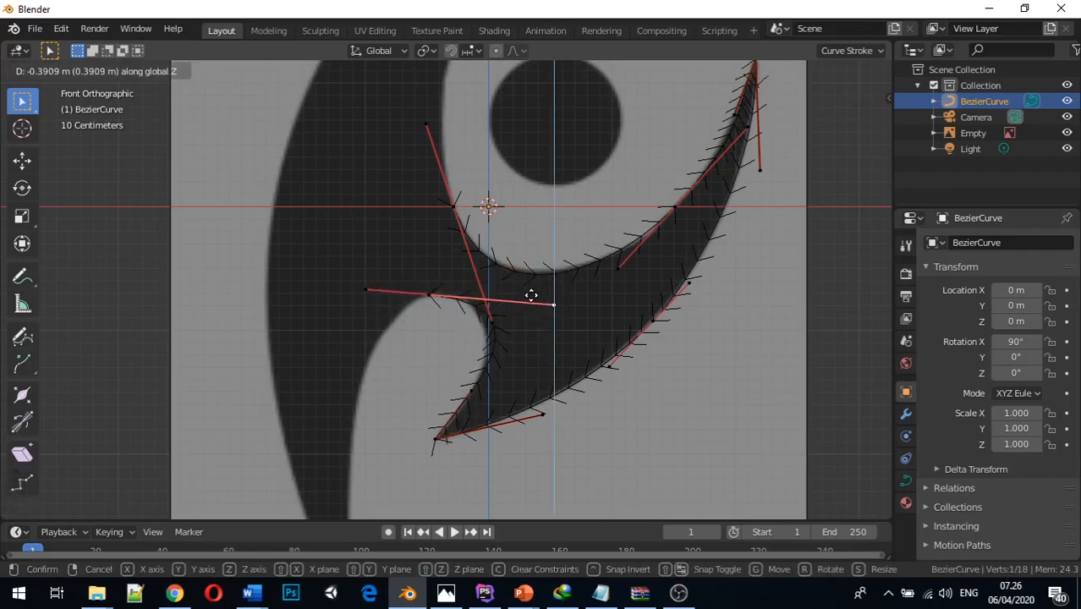
left_click(531, 292)
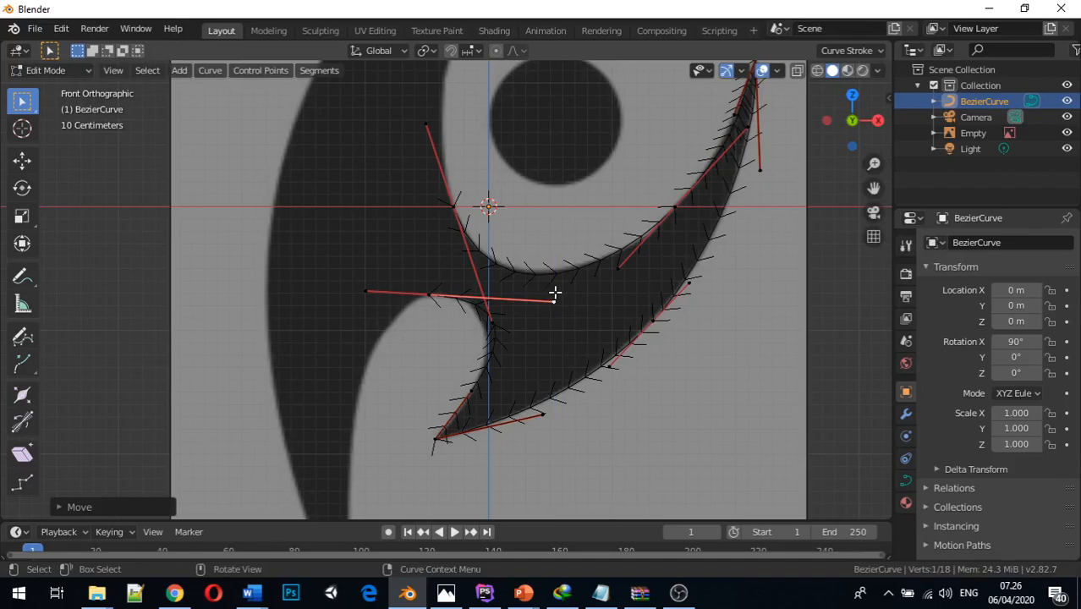
key("g")
key("x")
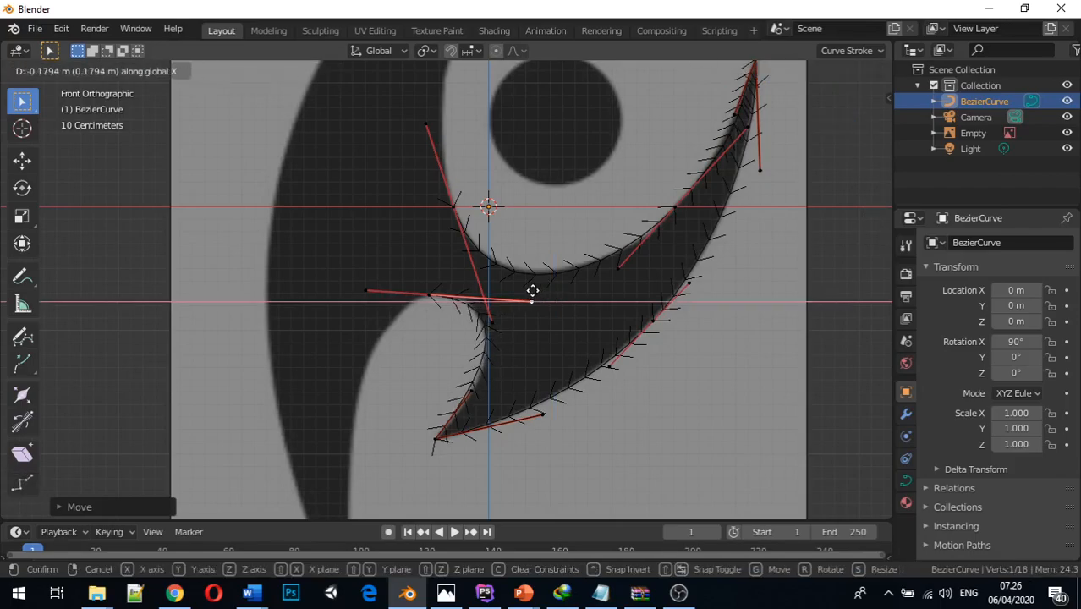
left_click(532, 290)
Move the pointed corner's upper handle about 0.06 m along positive X
left_click(470, 390)
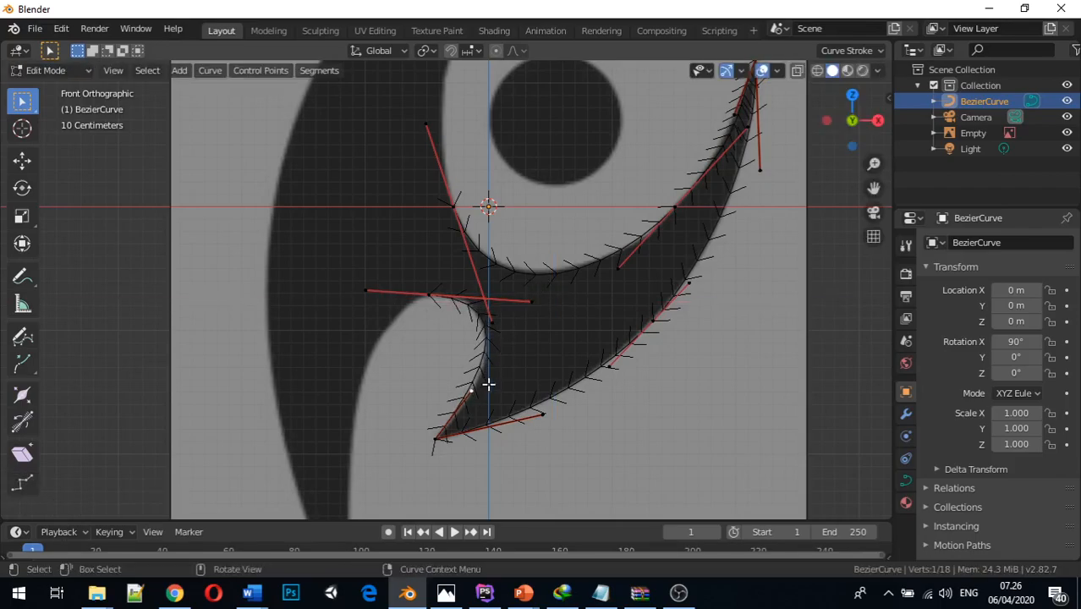
key("g")
key("x")
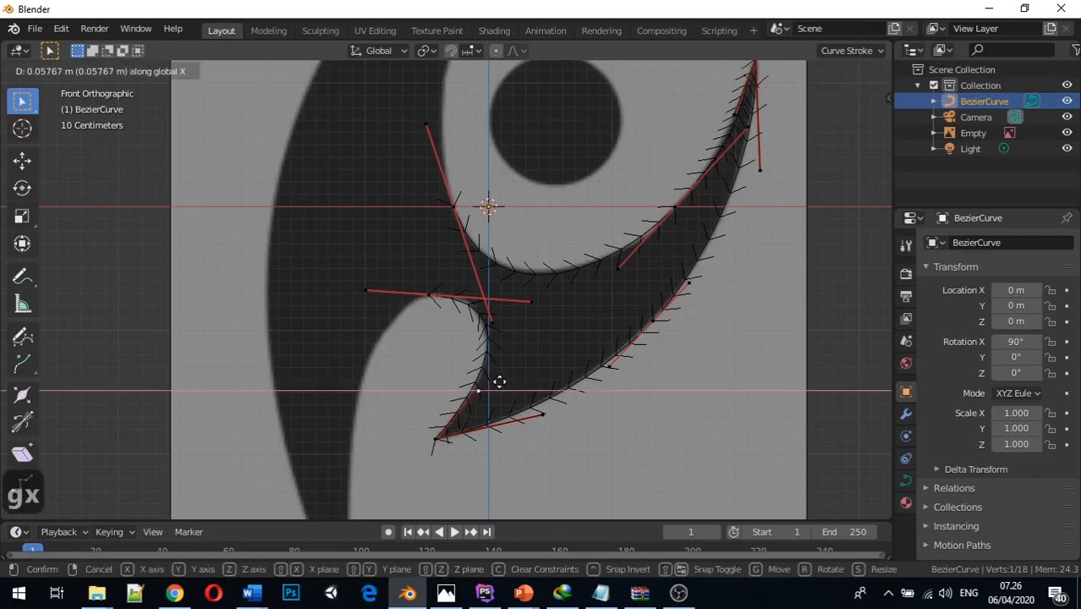
left_click(499, 382)
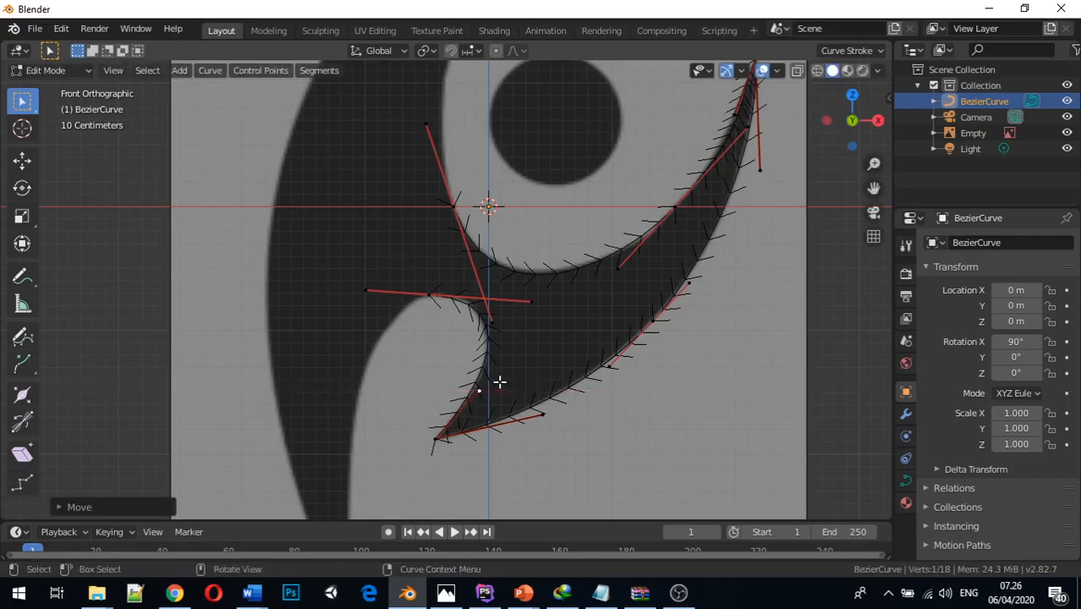
Nudge the control point at the top of the rounded notch slightly along negative X
left_click(441, 294)
key("g")
key("x")
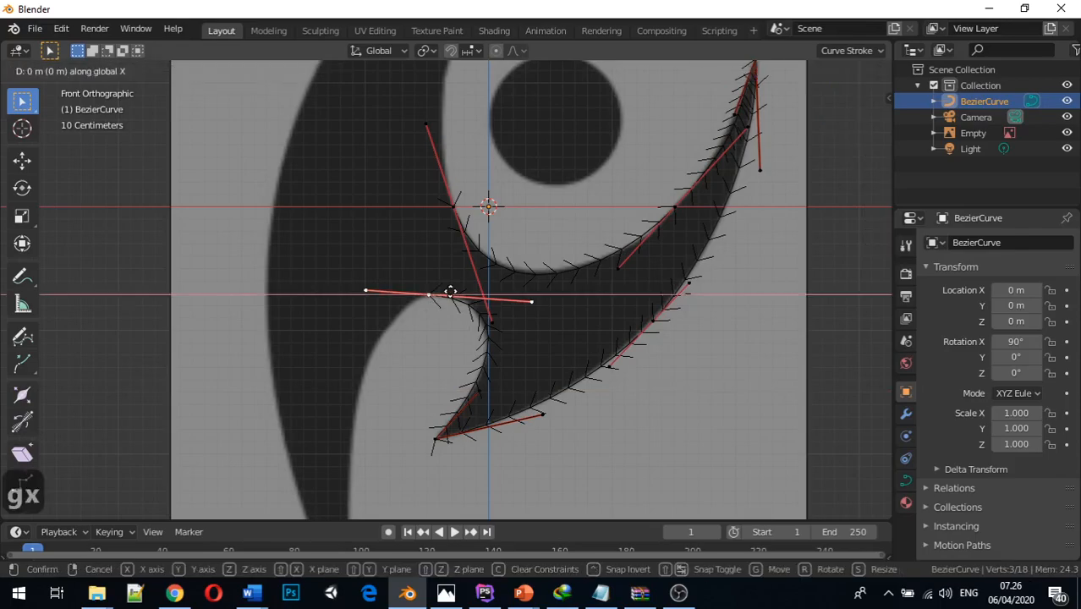
left_click(449, 287)
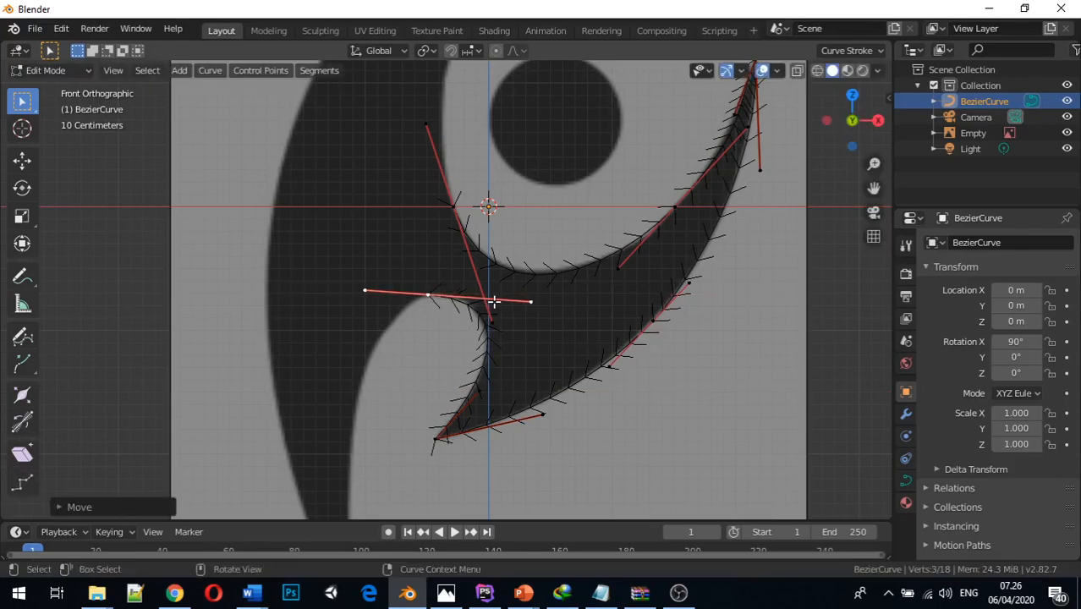
Shift the notch point's right handle slightly along negative X and raise it about 0.03 m along Z
left_click(528, 300)
key("g")
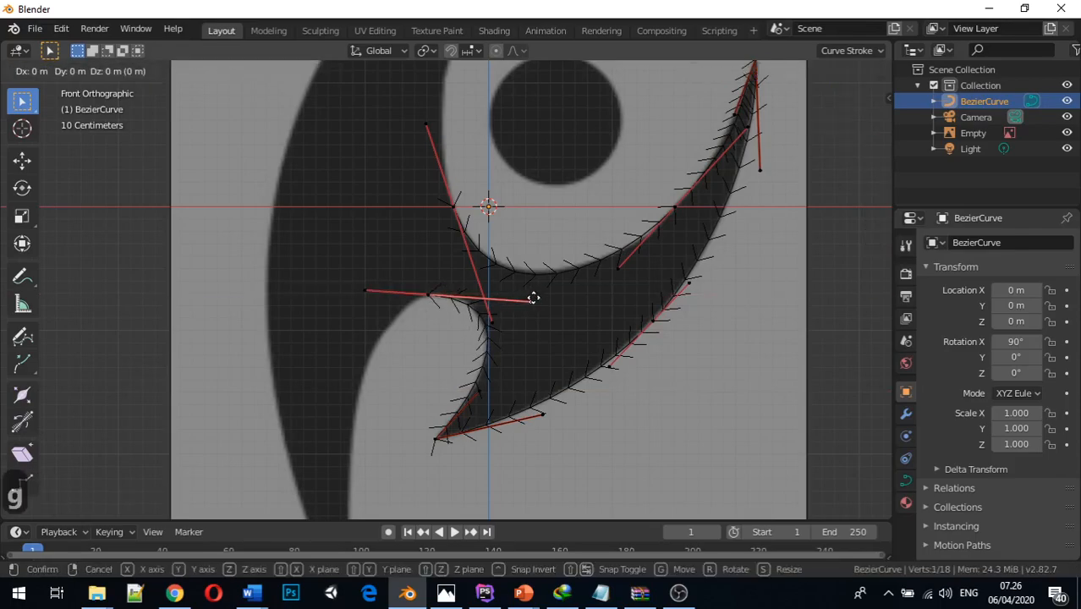
key("x")
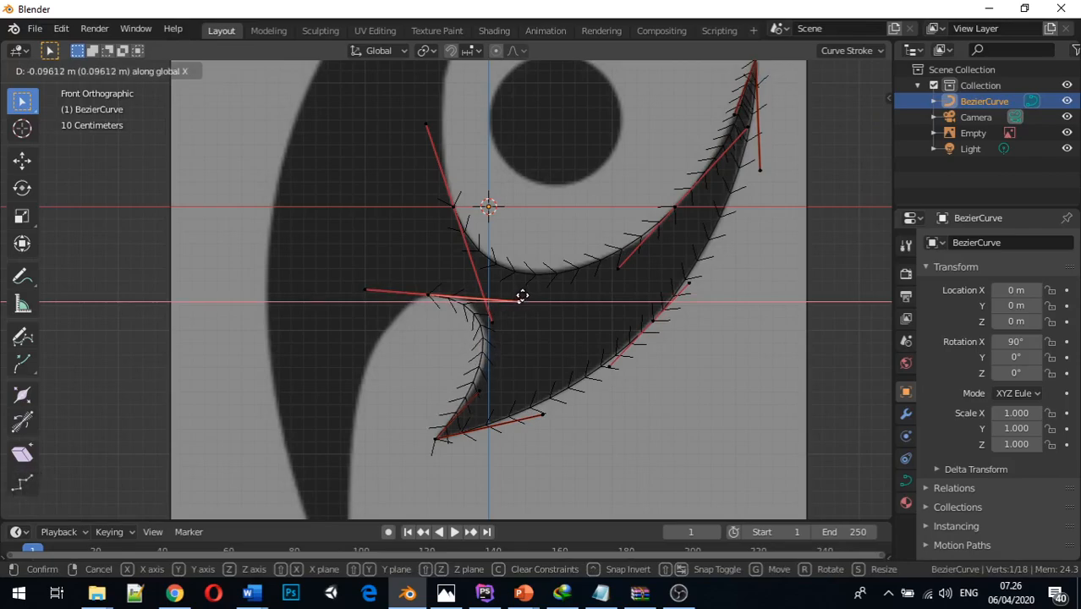
left_click(527, 294)
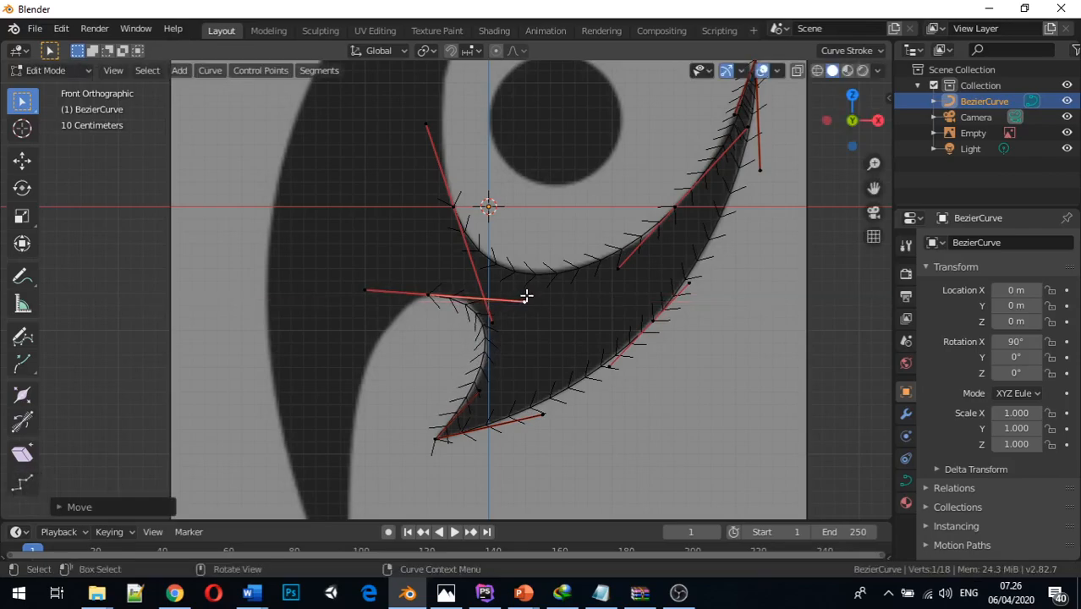
key("g")
key("y")
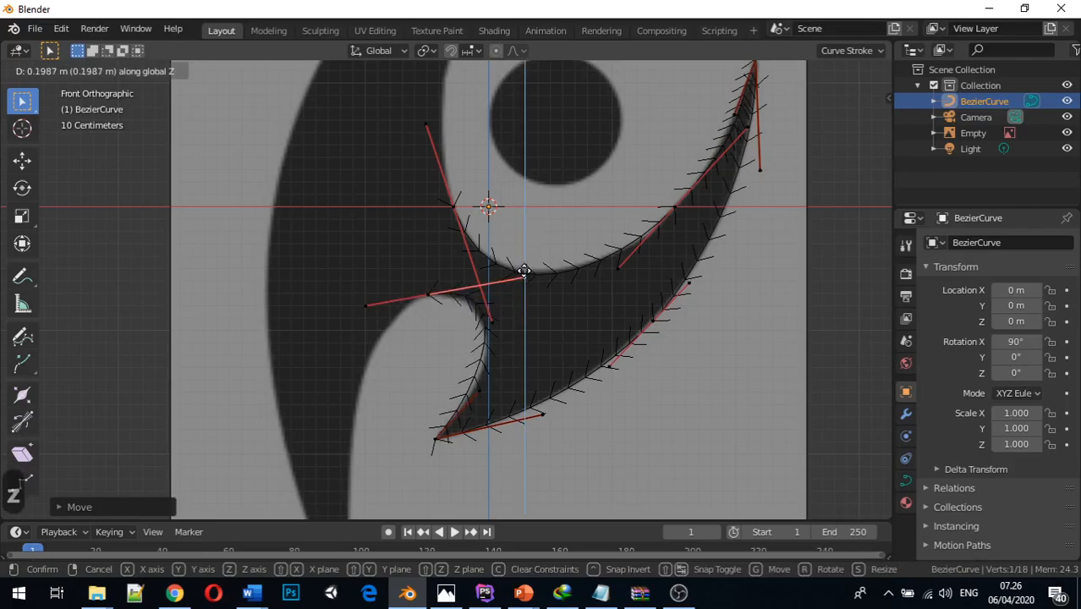
key("z")
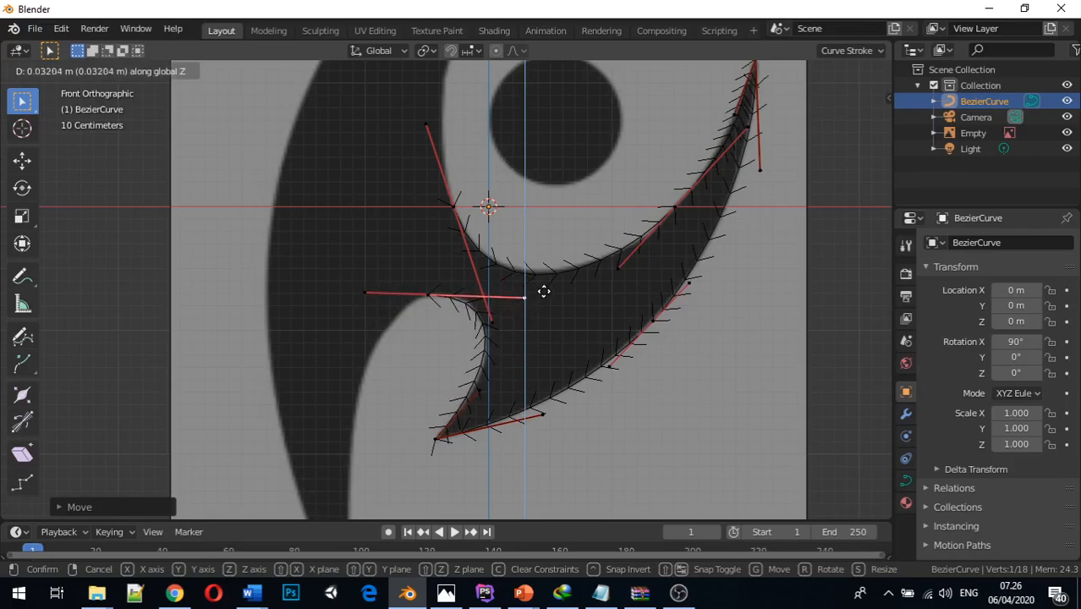
left_click(544, 291)
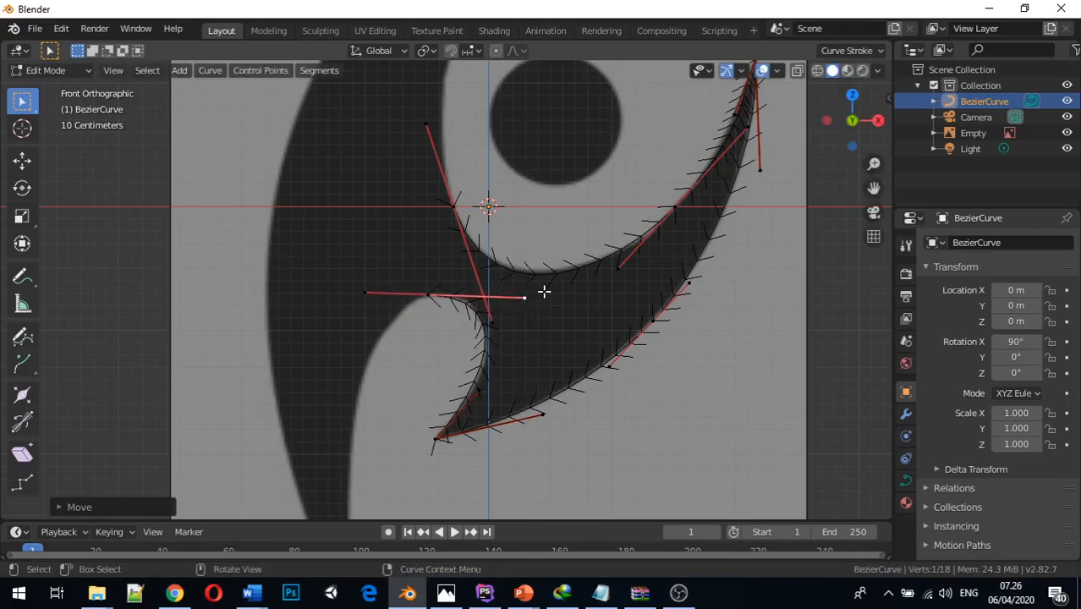
Extrude the notch's top control point about 1.6 m down and 0.6 m along negative X onto the long blade's inner edge
left_click(428, 294)
middle_click_drag(470, 294, 438, 343)
key("KP_1")
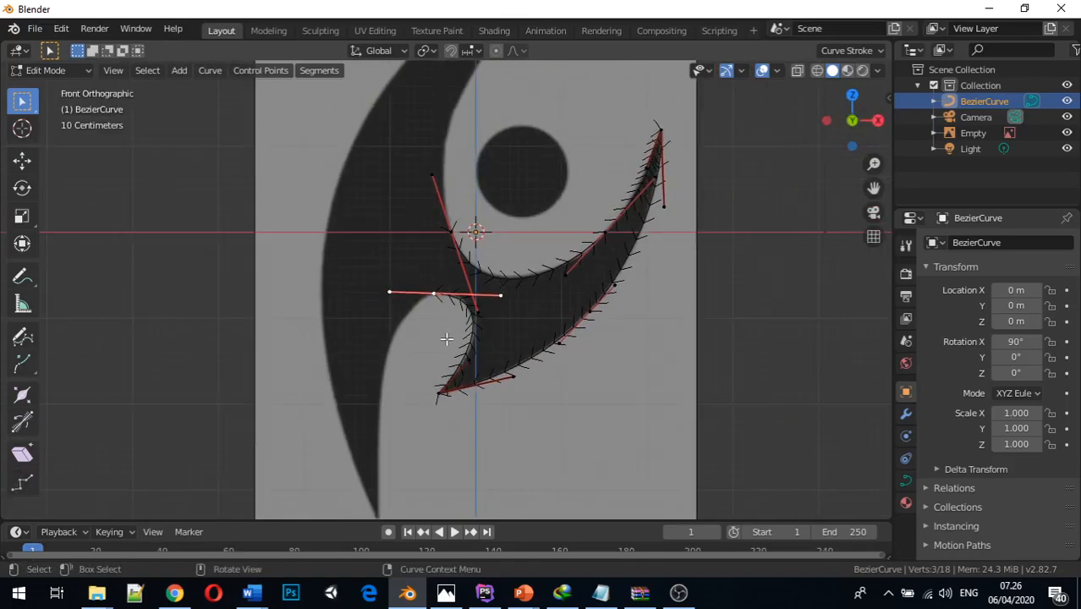
key("e")
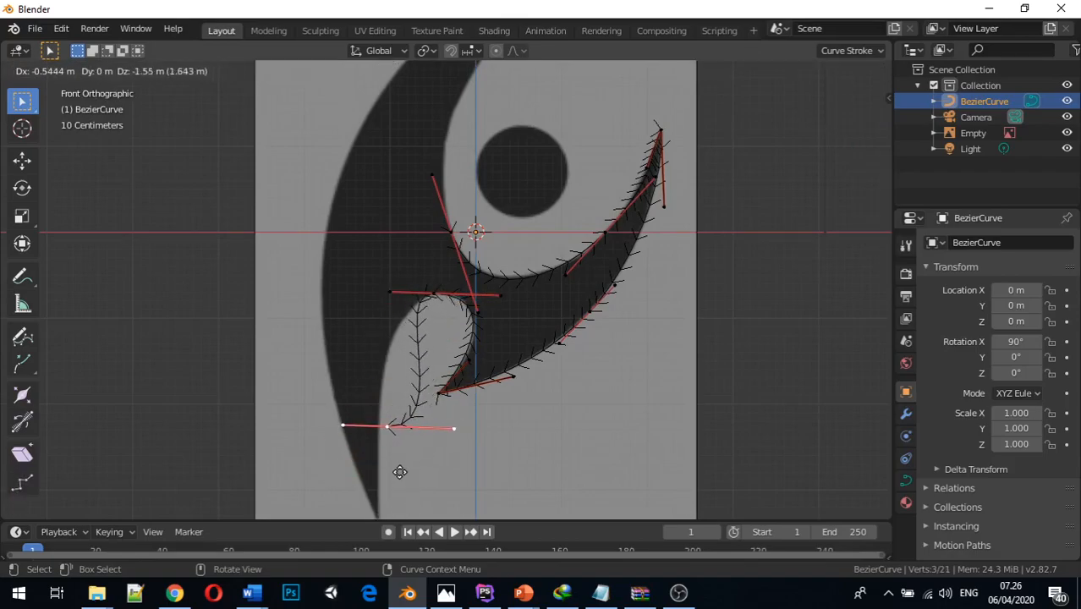
left_click(391, 479)
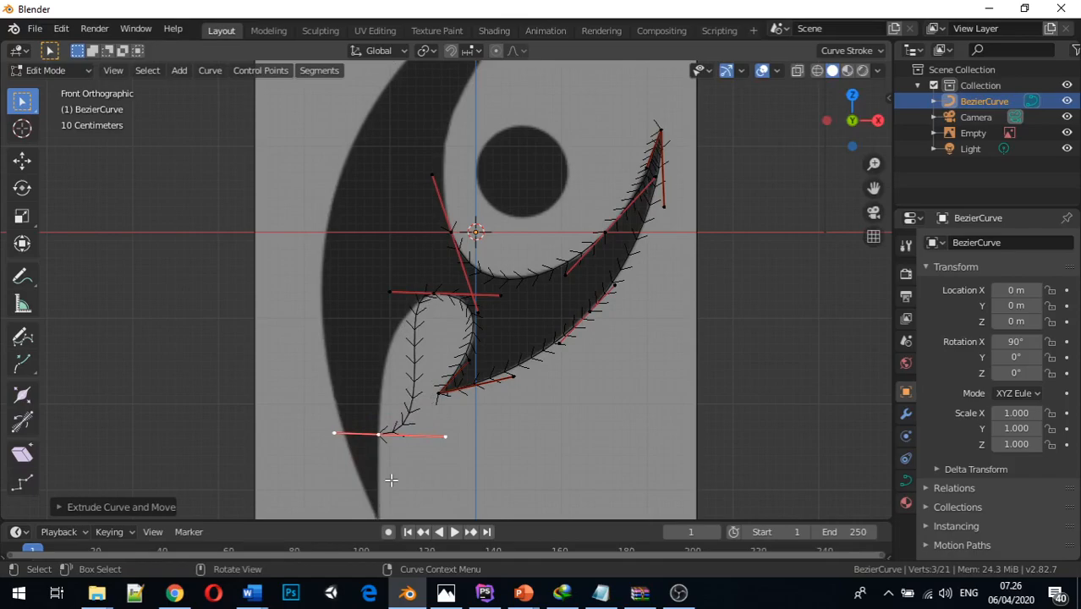
Move the right handle of the new control point on the blade's inner edge along negative X, closer to its point
left_click(447, 435)
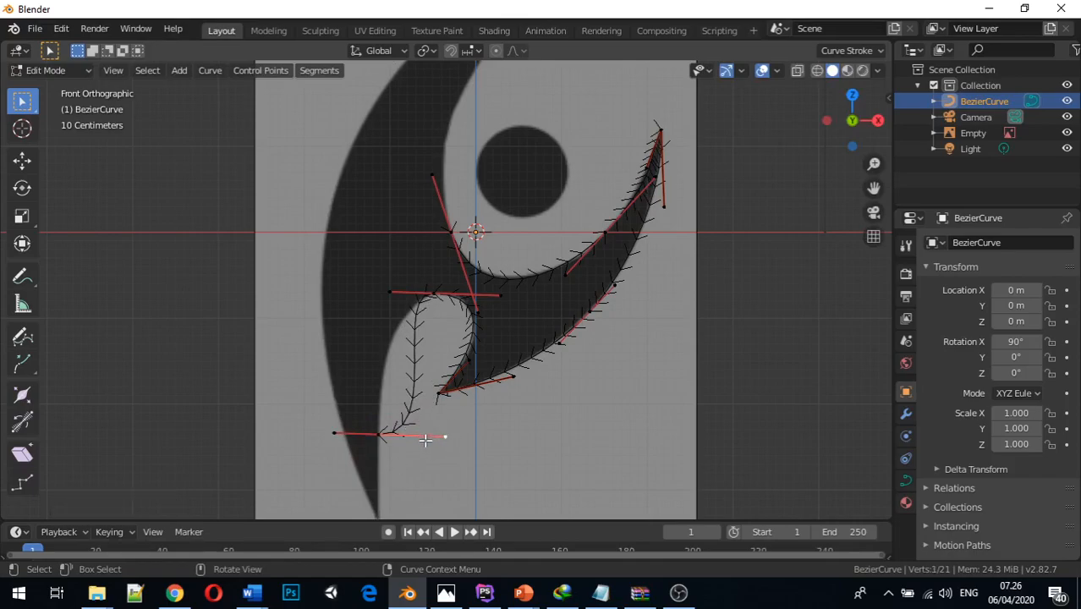
key("g")
key("x")
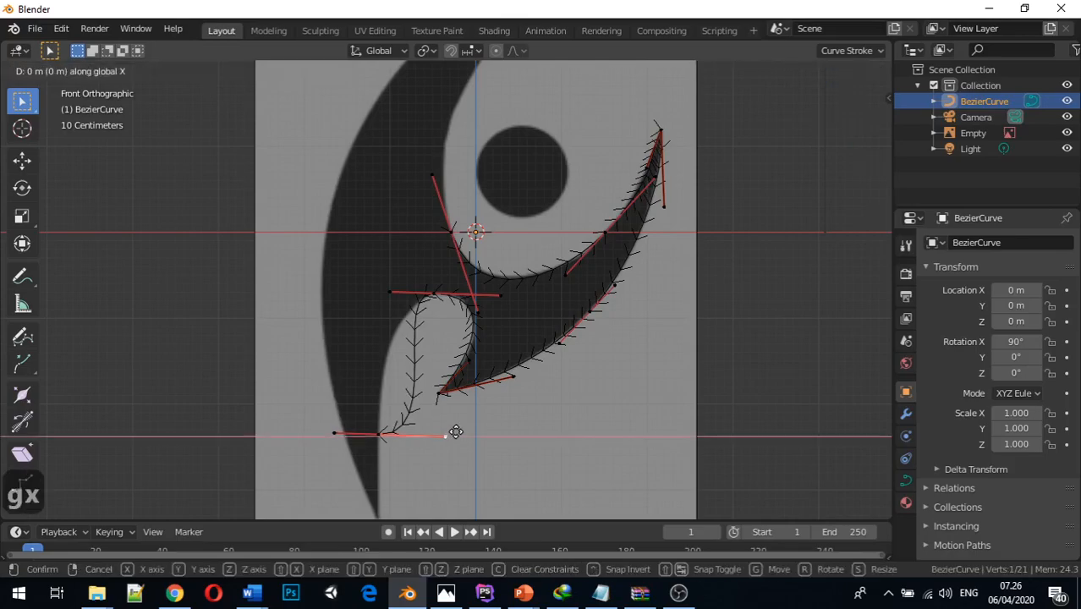
left_click(430, 427)
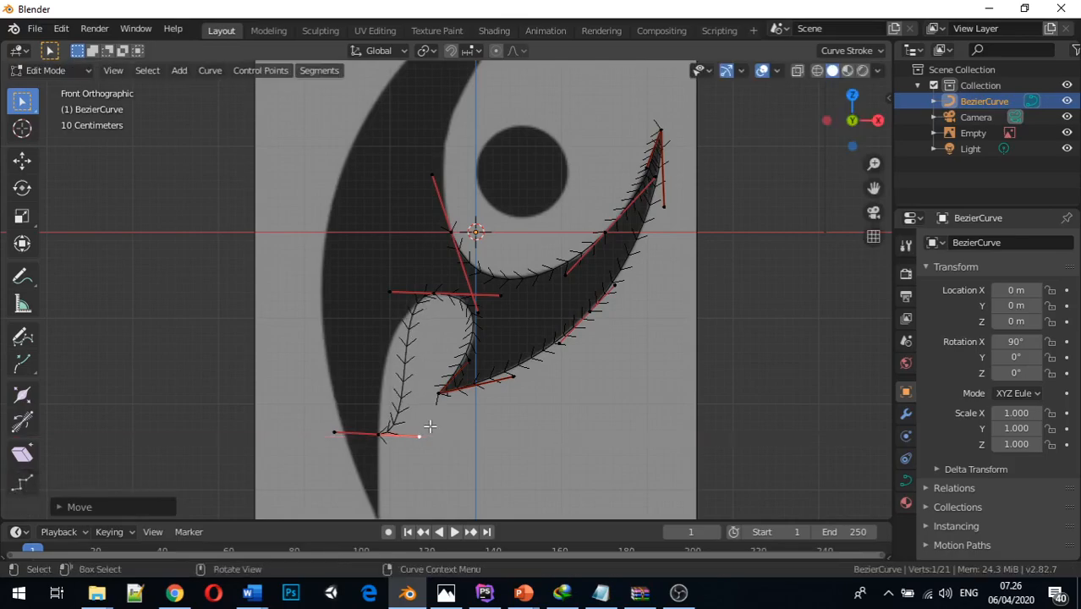
Raise the right handle of the blade's inner-edge control point about 1 m along Z and shift it about 0.36 m along negative X
key("g")
key("g")
key("z")
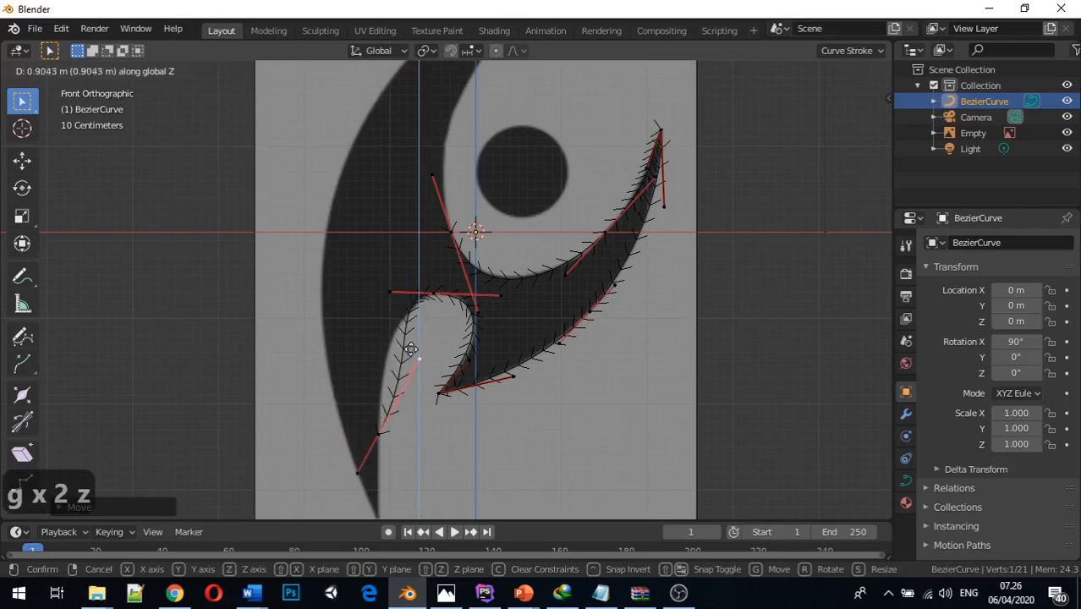
left_click(398, 338)
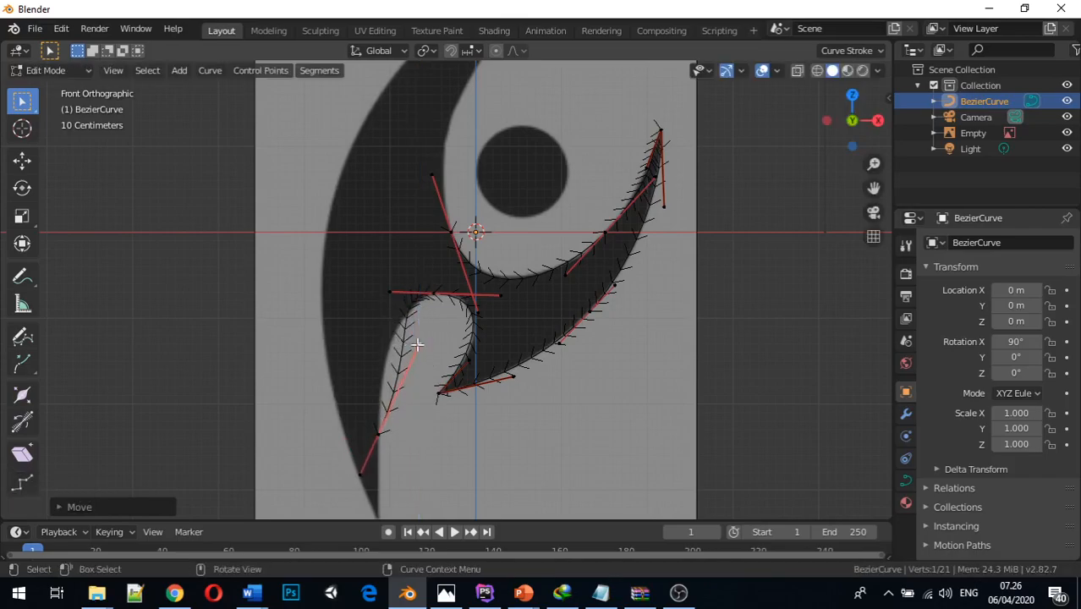
key("g")
key("x")
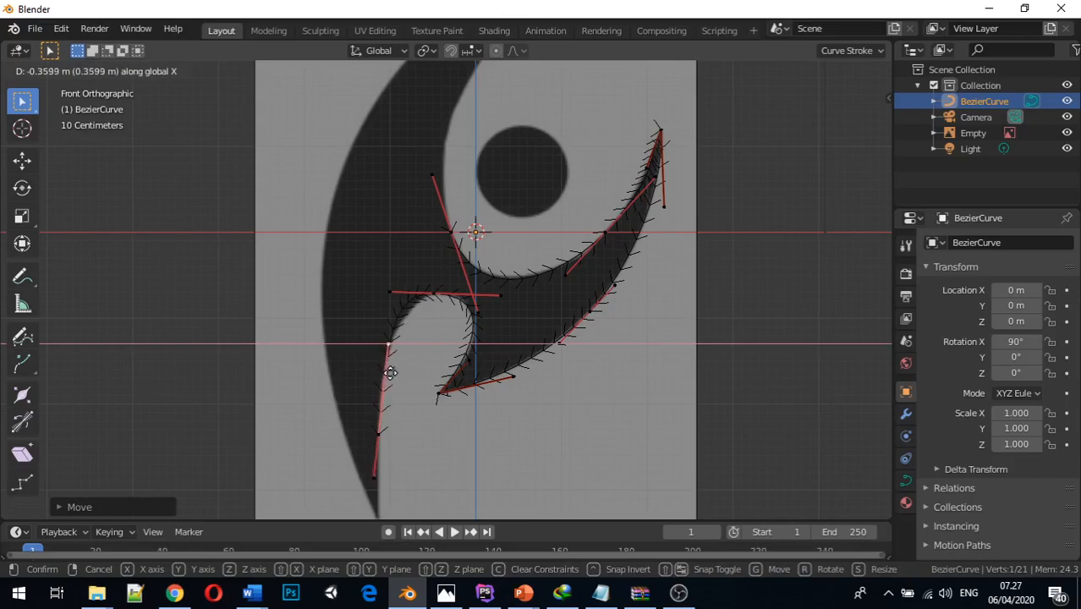
left_click(390, 372)
Fit the handle to the blade's inner edge by lowering it about 0.5 m in total along Z and shifting it about 0.08 m along negative X
key("g")
key("z")
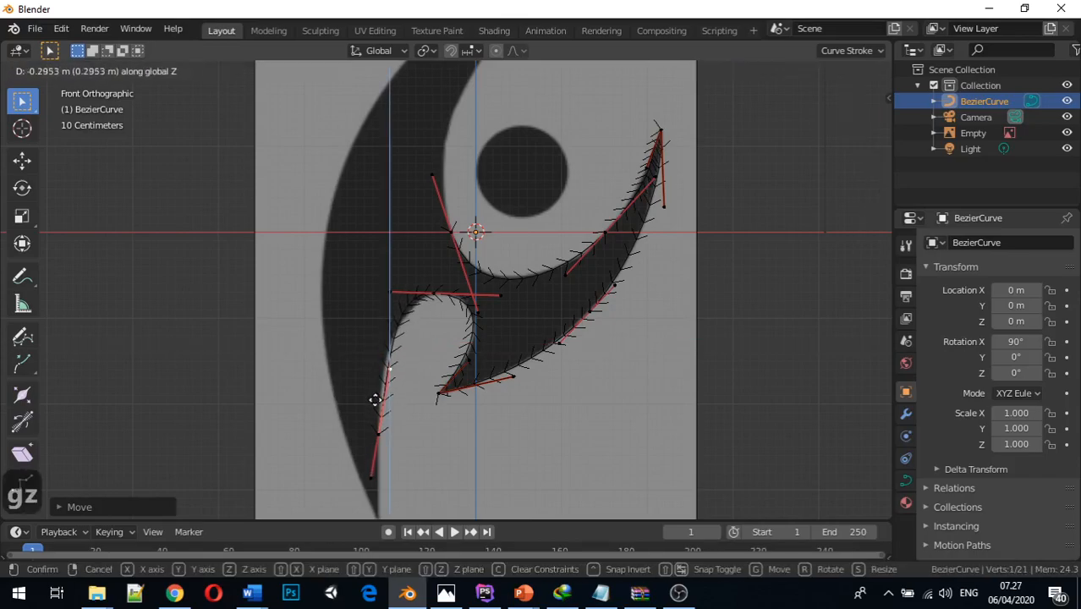
left_click(376, 400)
key("g")
key("x")
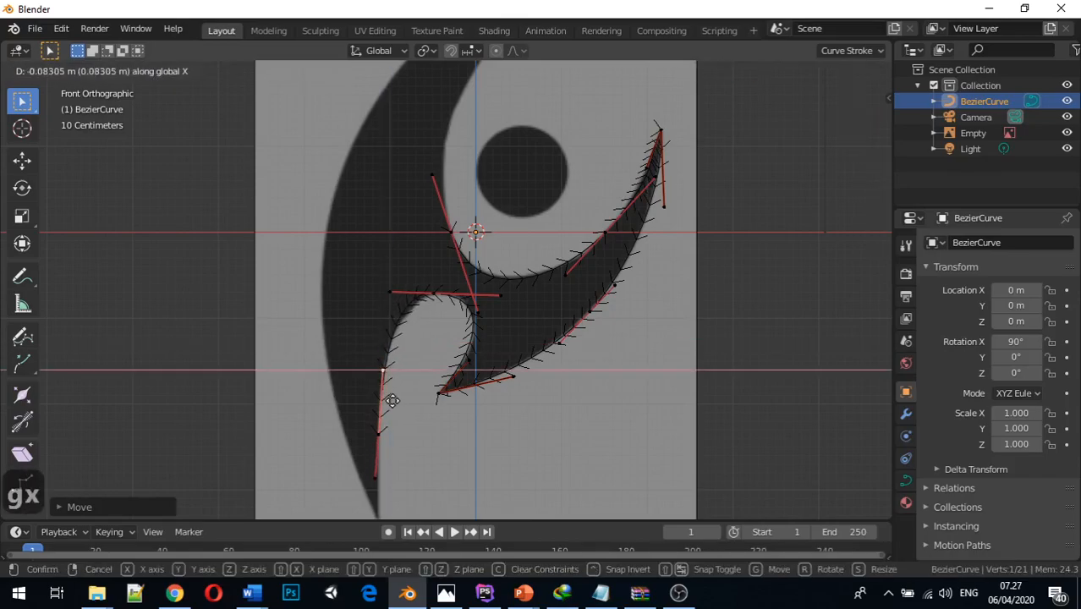
left_click(391, 401)
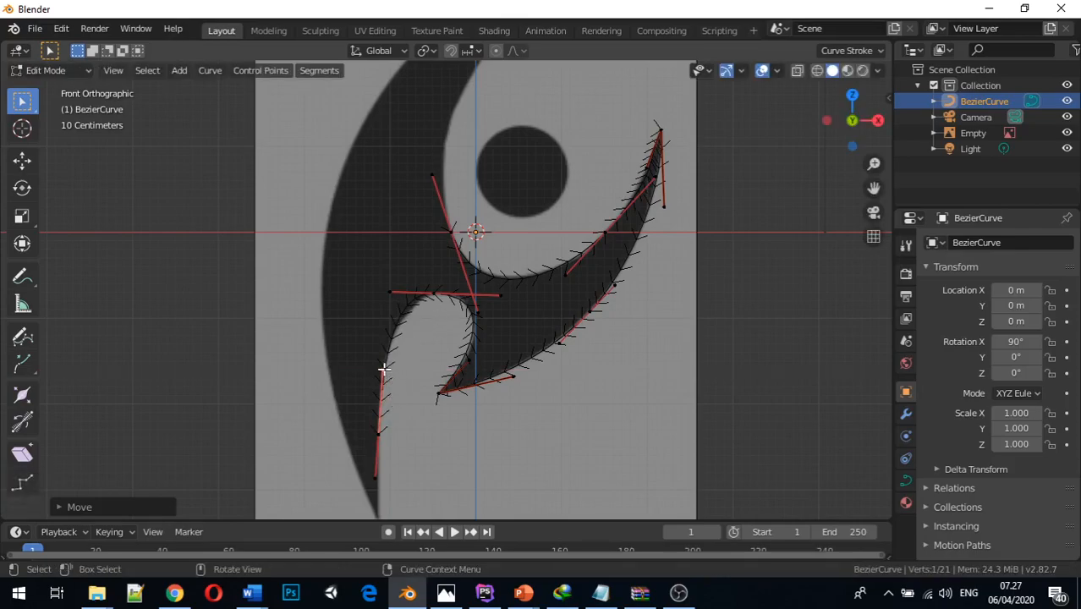
key("g")
key("z")
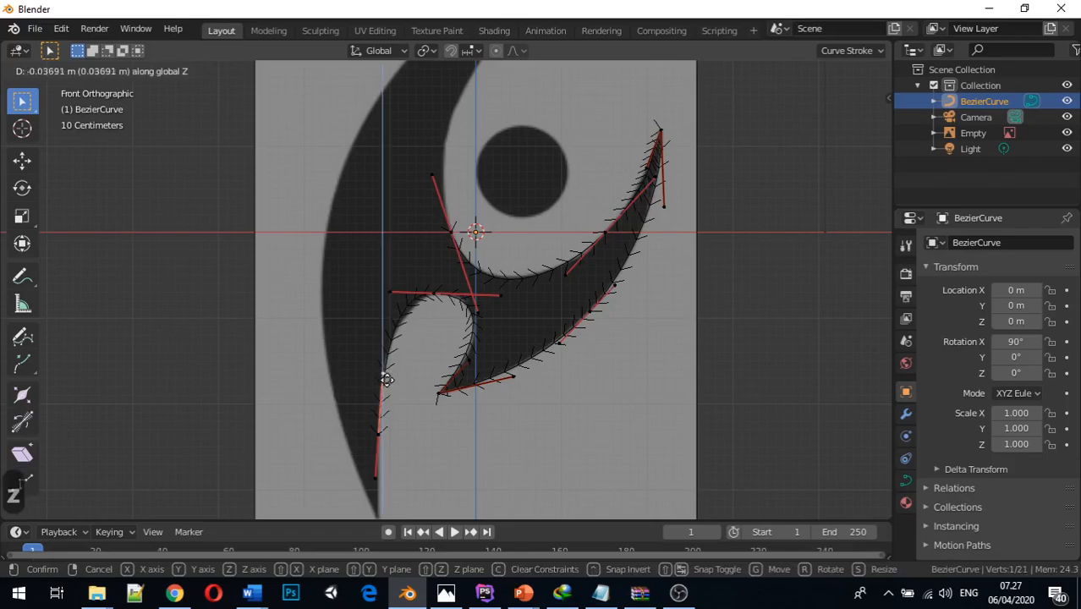
left_click(373, 388)
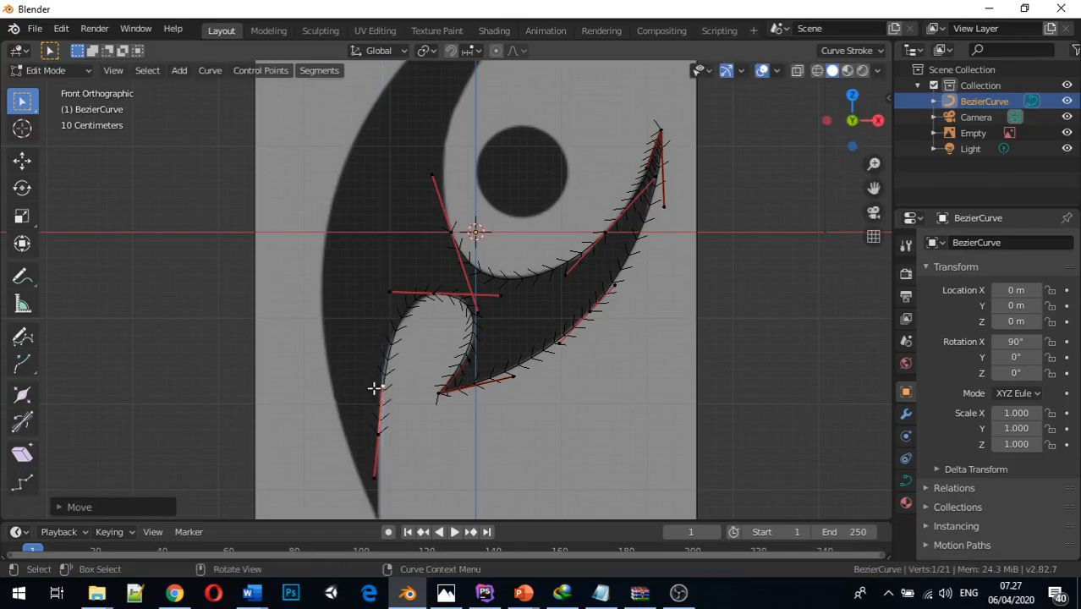
Lower the left handle of the notch's top control point about 0.05 m along Z
left_click(433, 294)
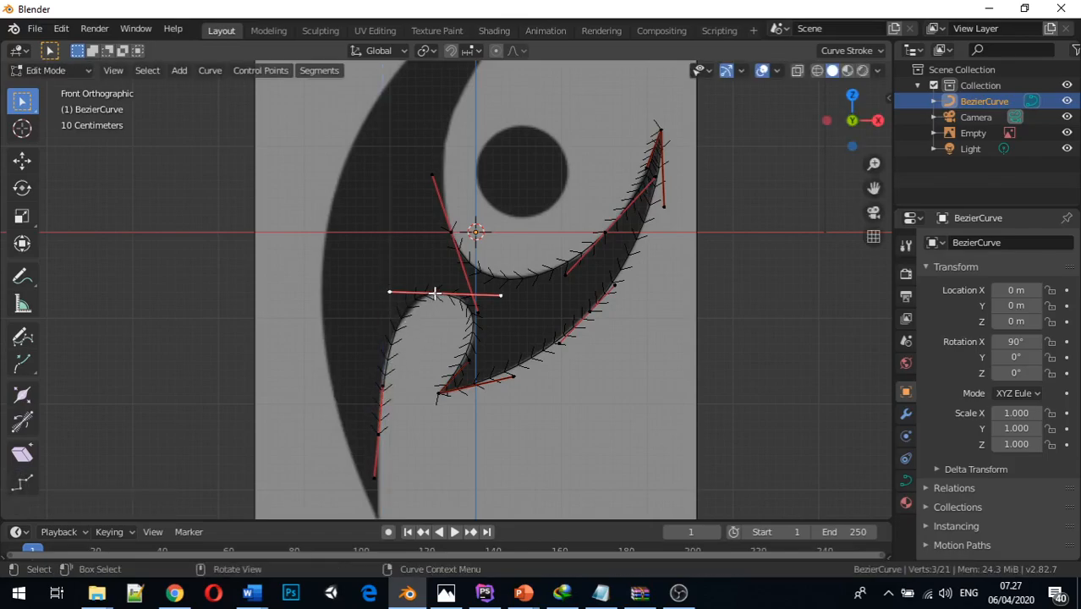
left_click(389, 293)
key("g")
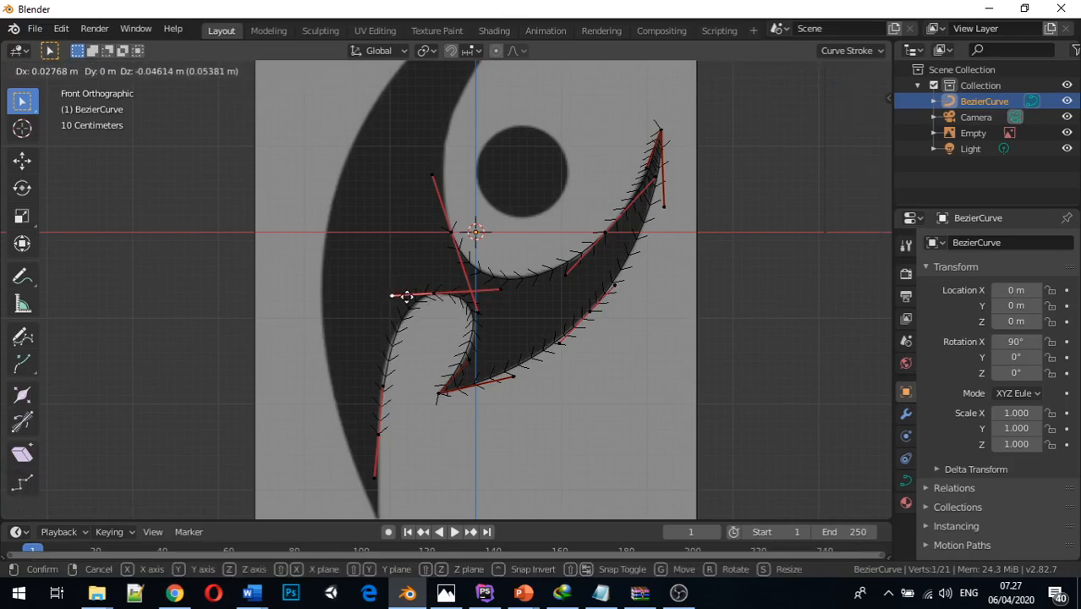
key("z")
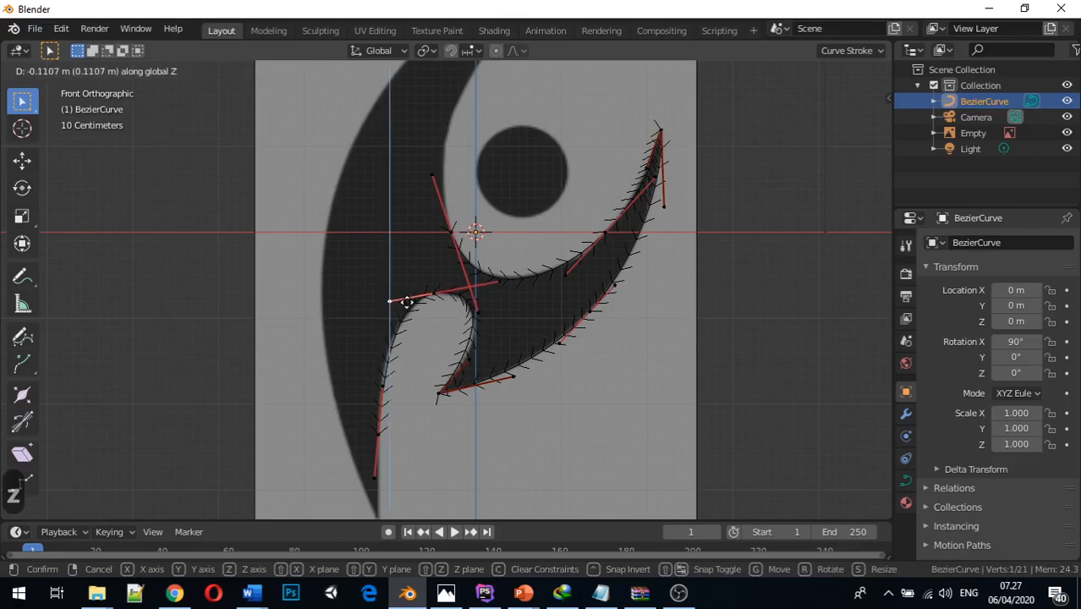
left_click(406, 296)
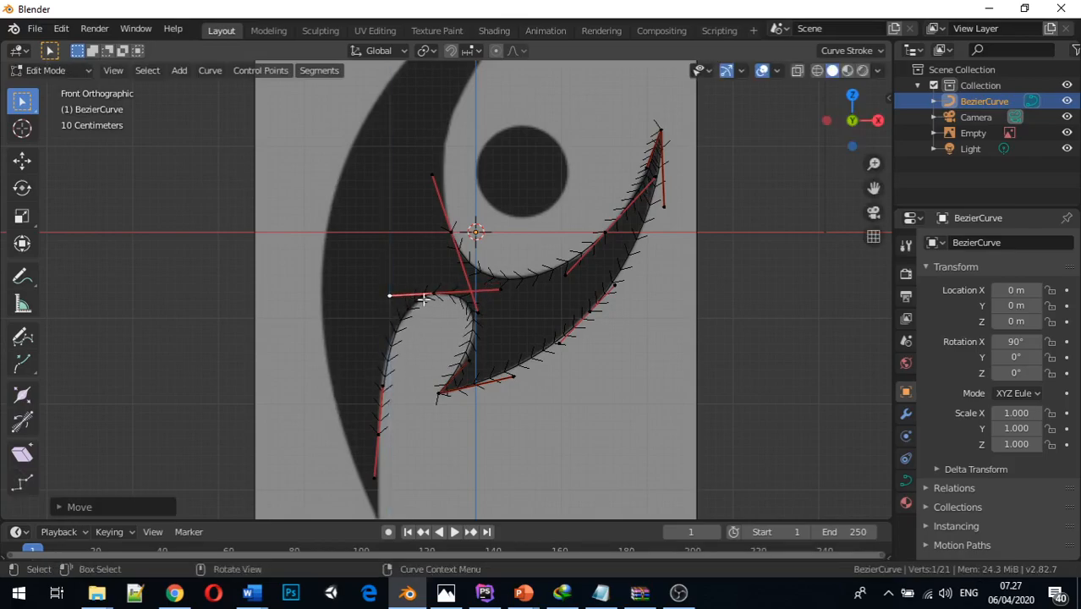
Nudge the upper handle of the blade's inner-edge control point slightly along negative X, making it nearly vertical
middle_click_drag(428, 342, 430, 379)
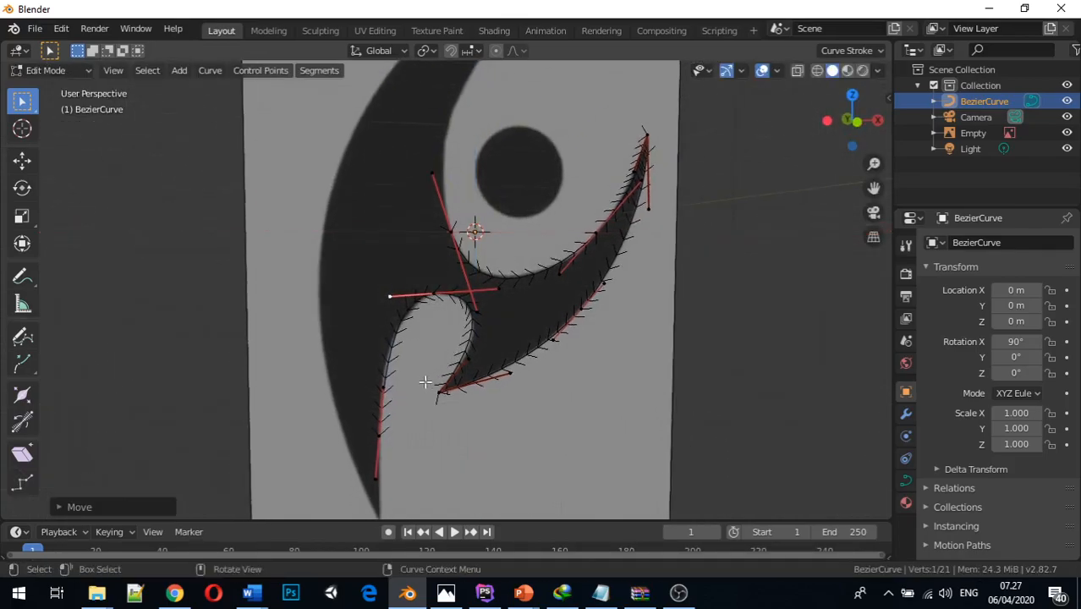
left_click(384, 387)
key("g")
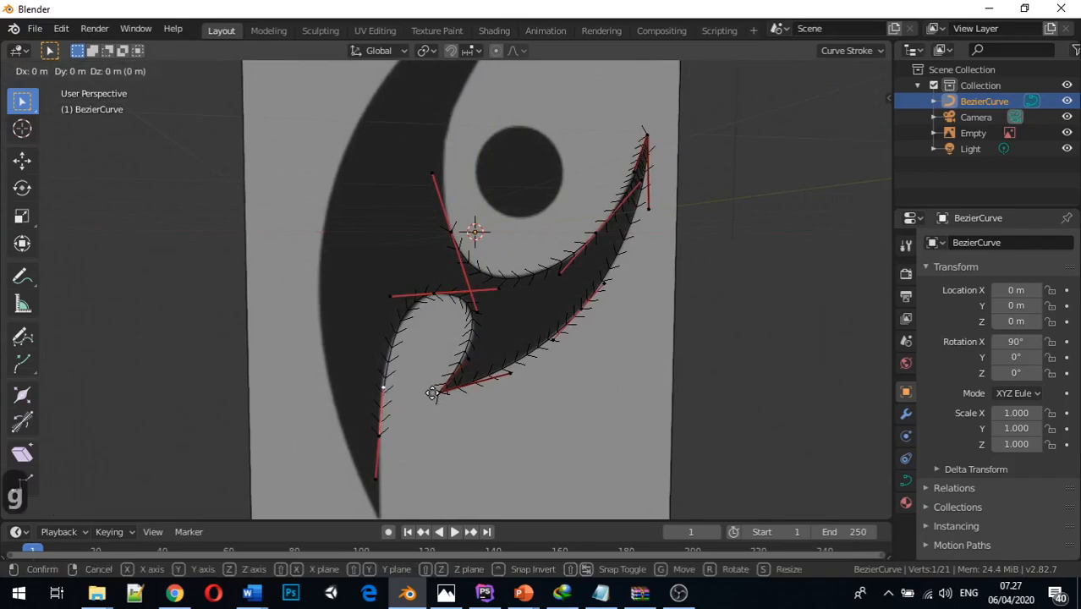
key("x")
left_click(419, 389)
mouse_move(419, 389)
middle_mouse_down()
mouse_move(398, 386)
mouse_move(407, 381)
middle_mouse_up()
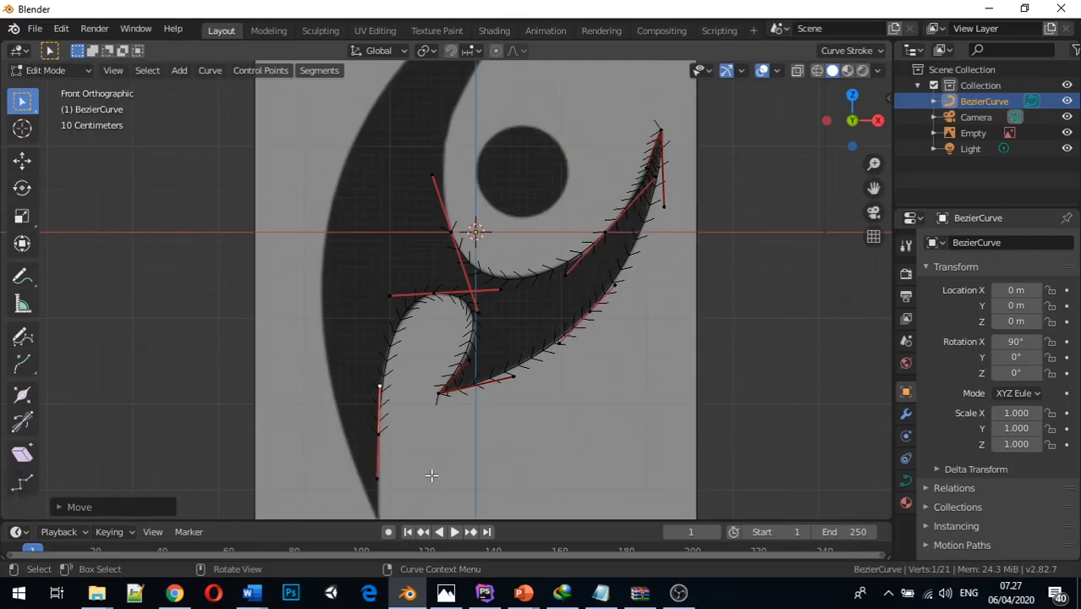
Extrude the control point on the long blade's inner edge down toward the blade's lower tip in front view
middle_click_drag(431, 476, 428, 467)
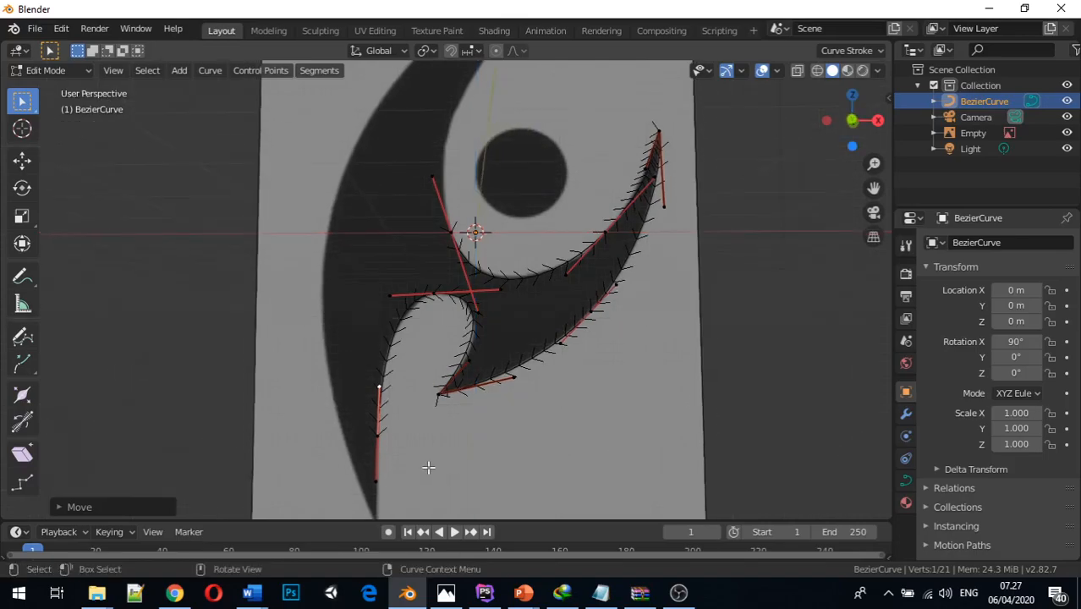
key("1")
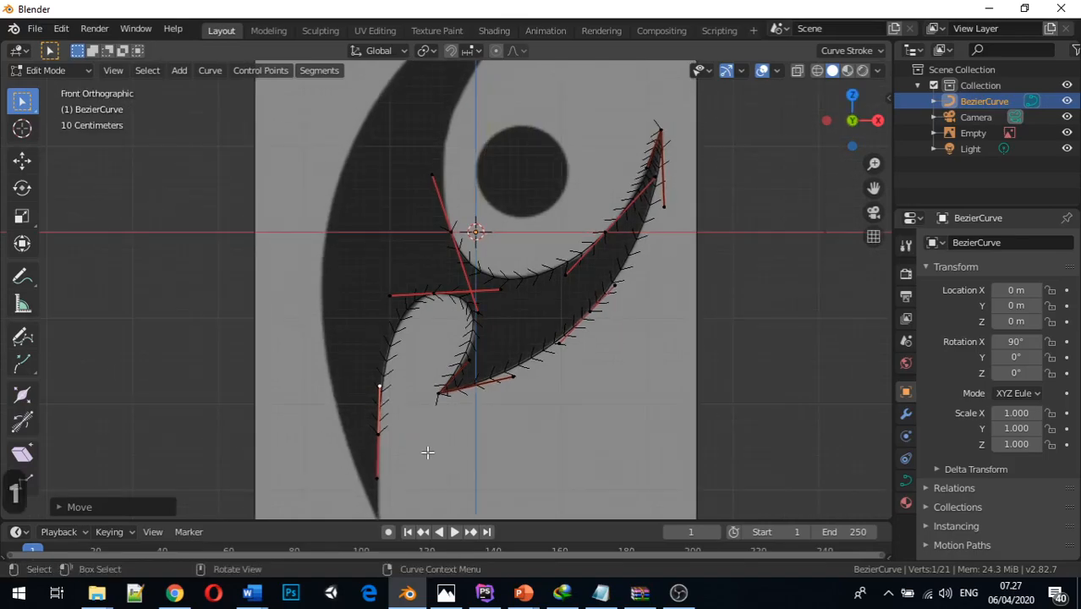
middle_click_drag(432, 451, 445, 372, "shift")
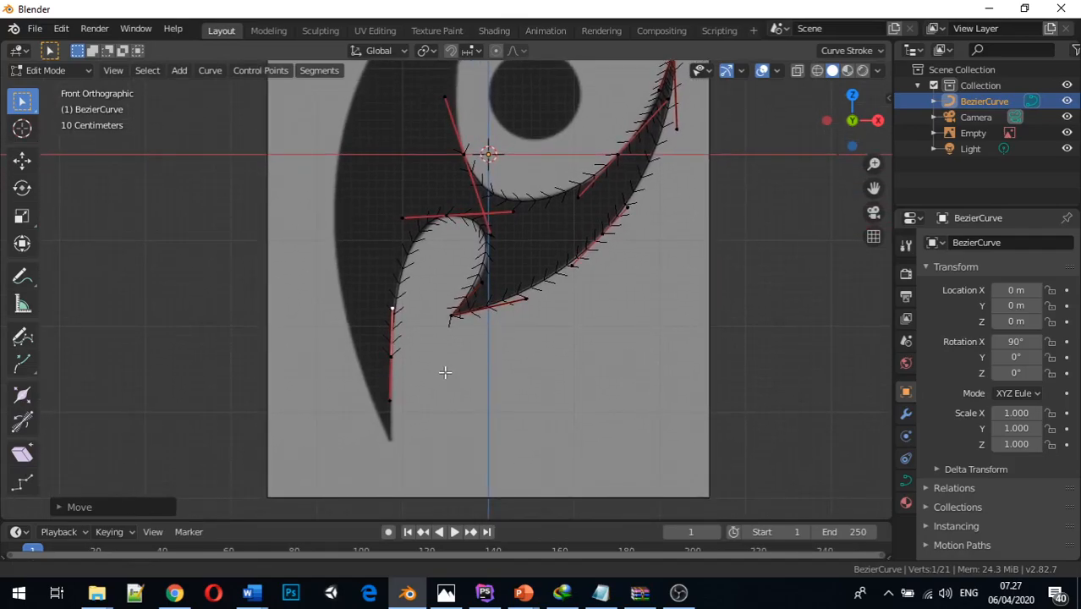
middle_click_drag(444, 372, 444, 367, "shift")
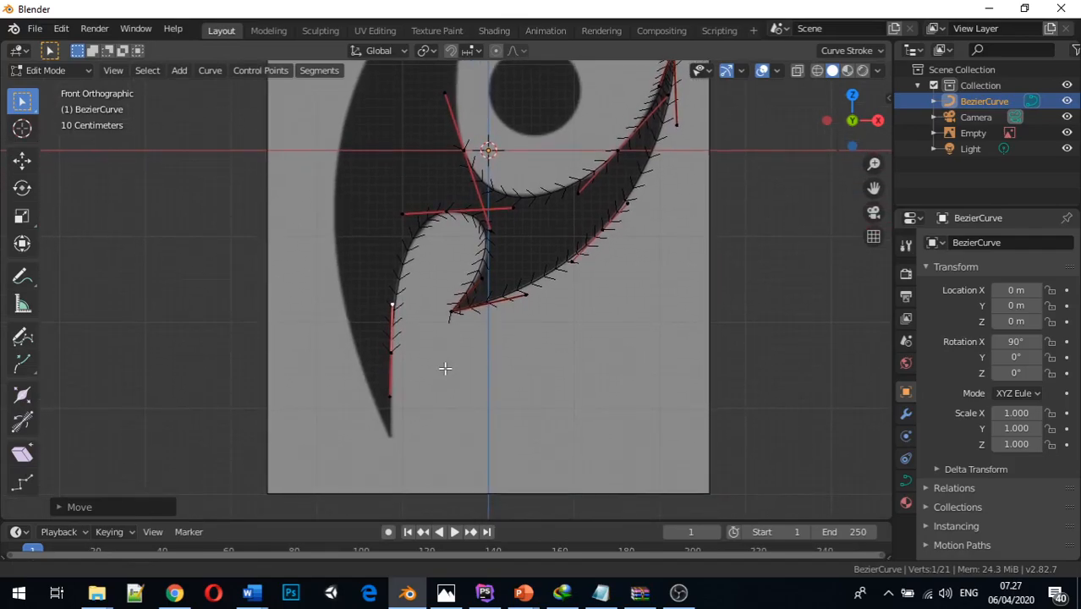
left_click(394, 350)
key("e")
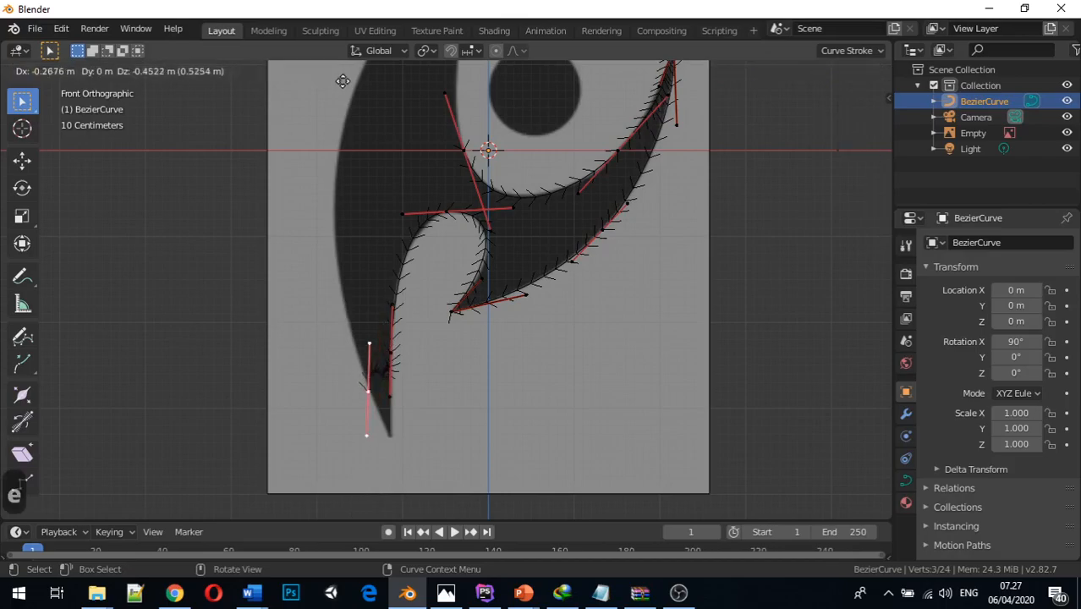
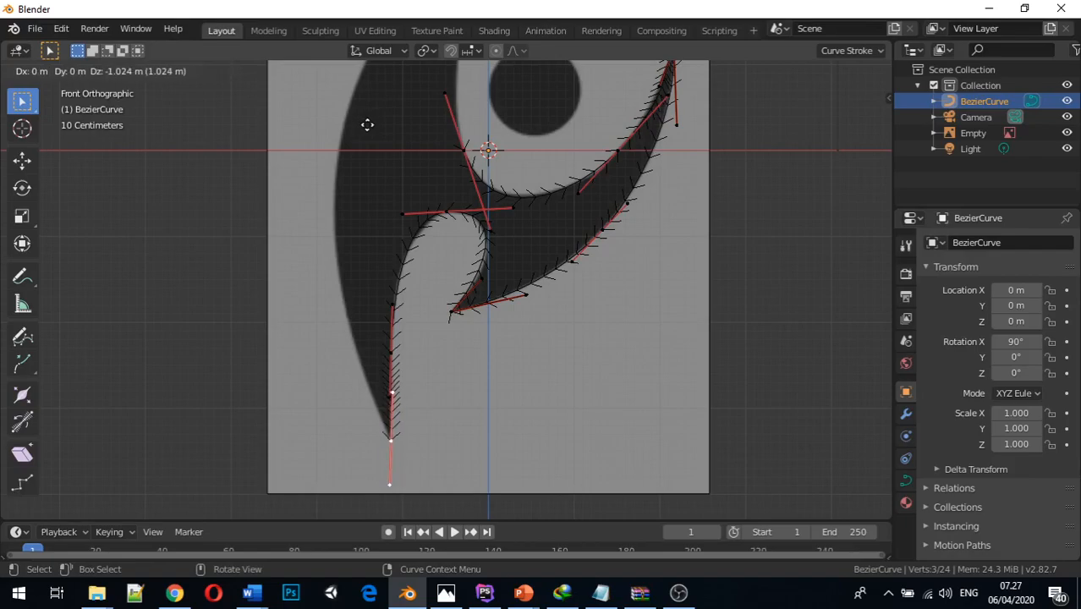
Place the extruded control point on the long blade's lower tip and shift its upper handle slightly along negative X
left_click(369, 122)
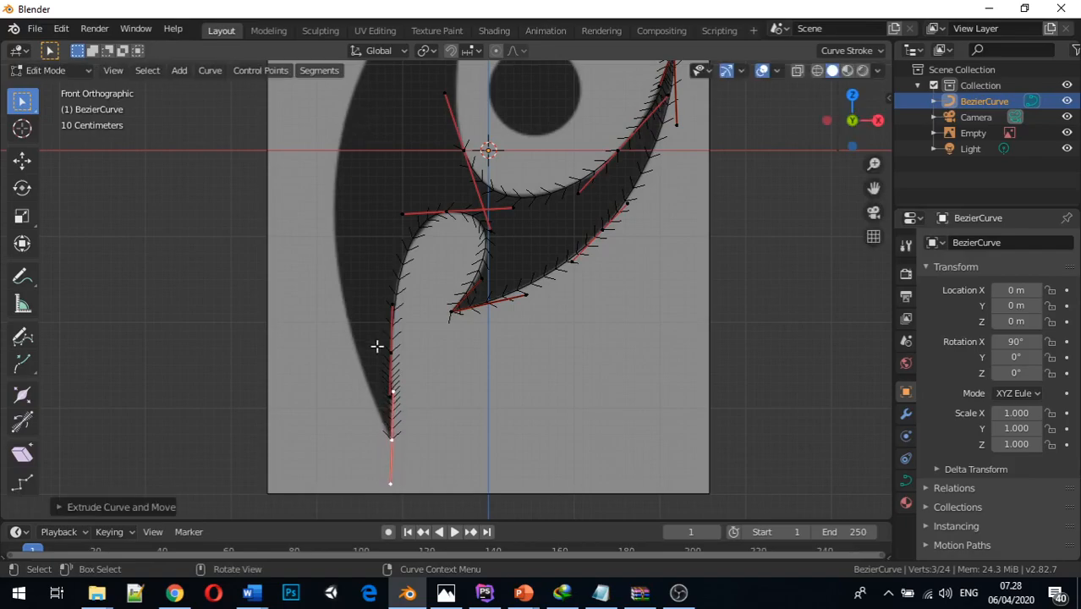
left_click(393, 392)
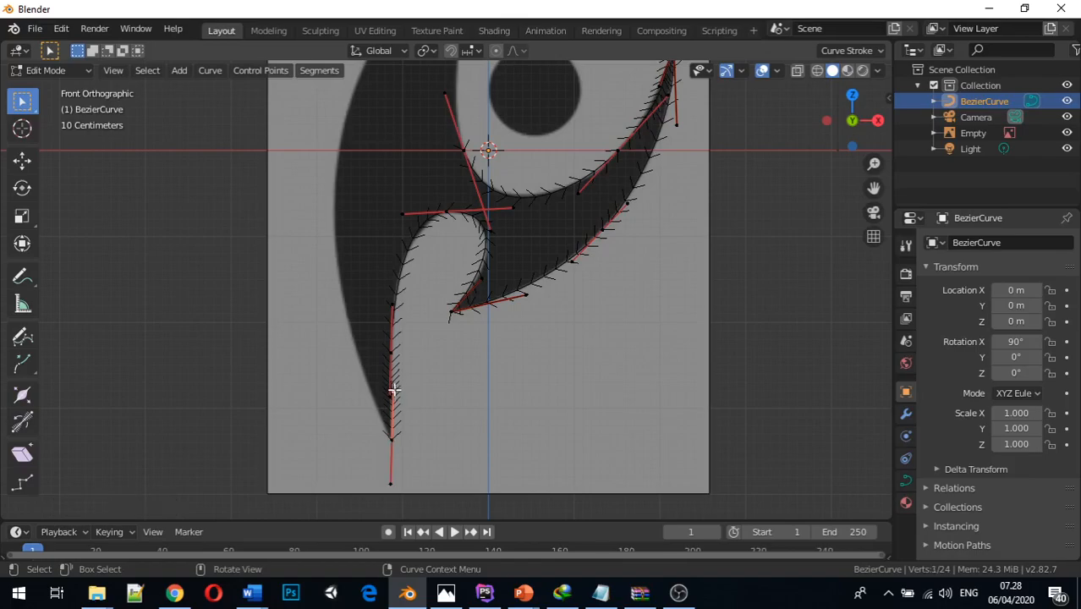
key("g")
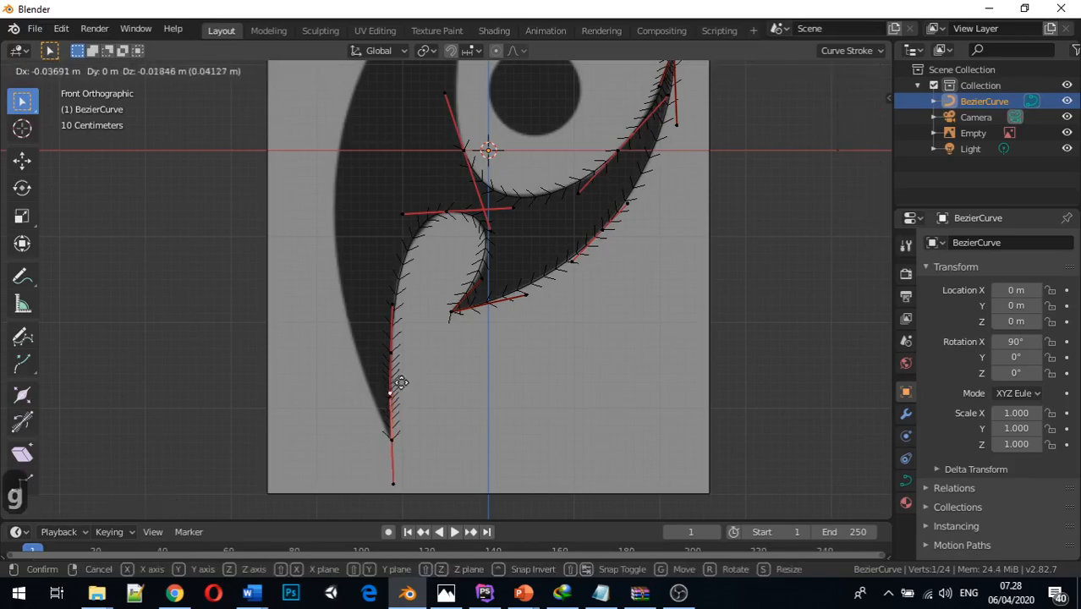
key("x")
left_click(403, 384)
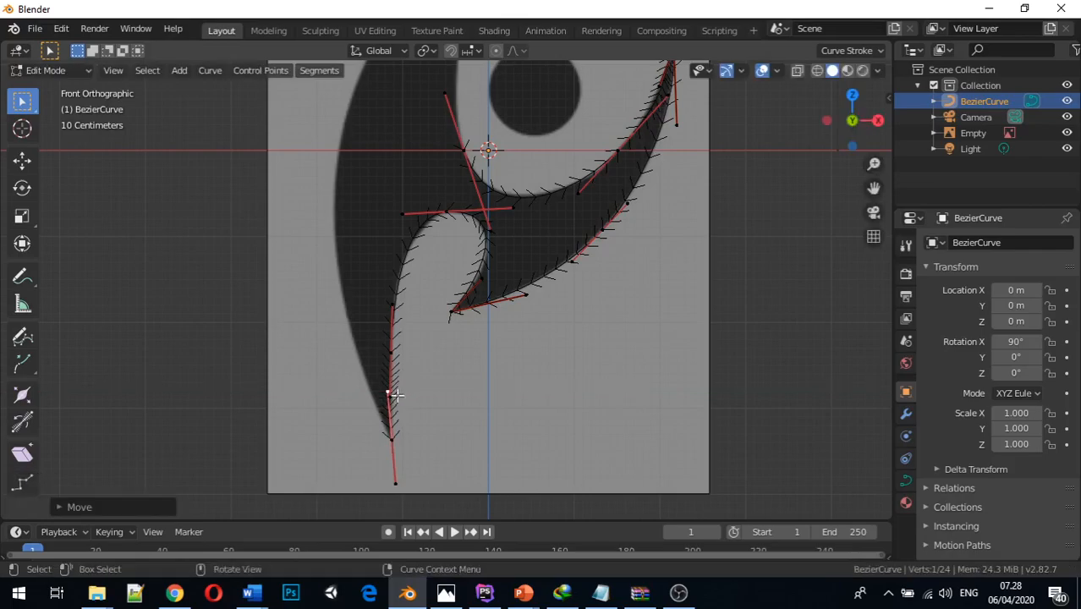
Extrude the lower-tip control point about 3.2 m up along Z to the long blade's outer edge
left_click(393, 438)
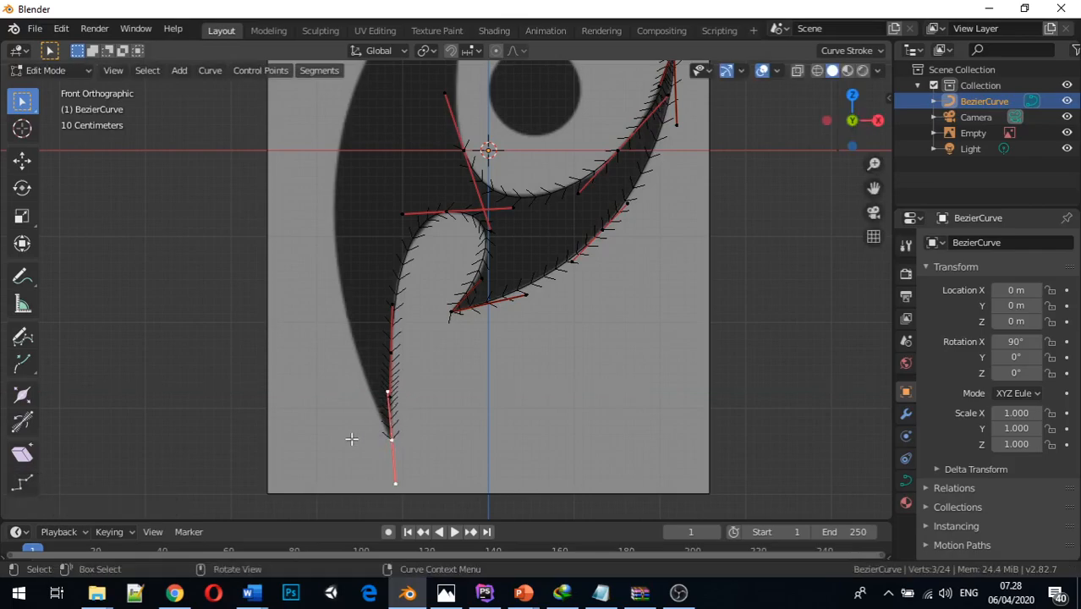
key("e")
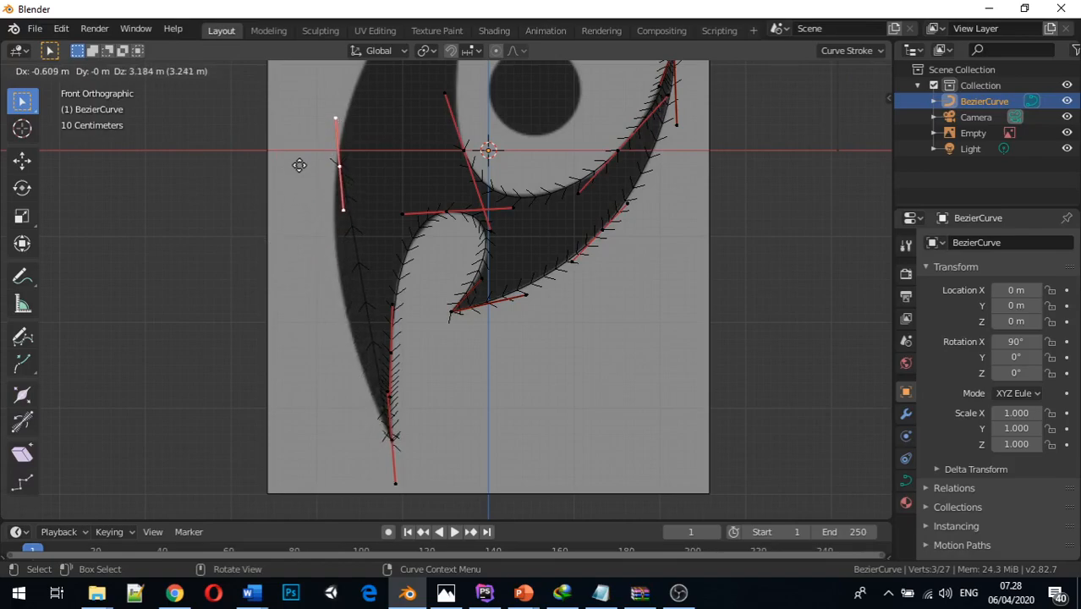
left_click(295, 162)
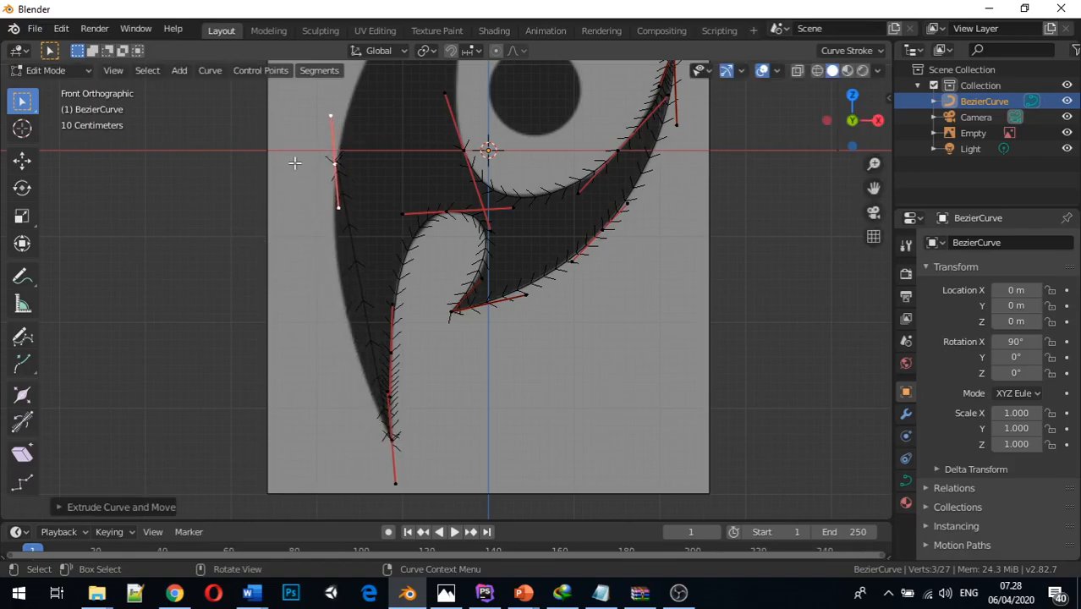
Shift the lower handle of the outer-edge control point about 0.9 m along X
left_click(338, 205)
key("g")
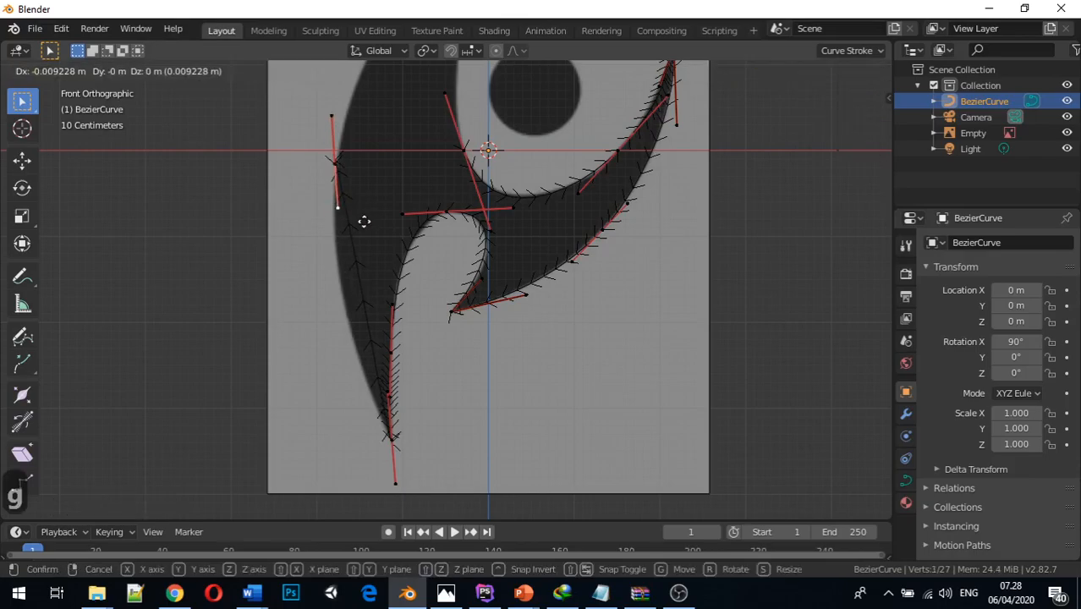
key("x")
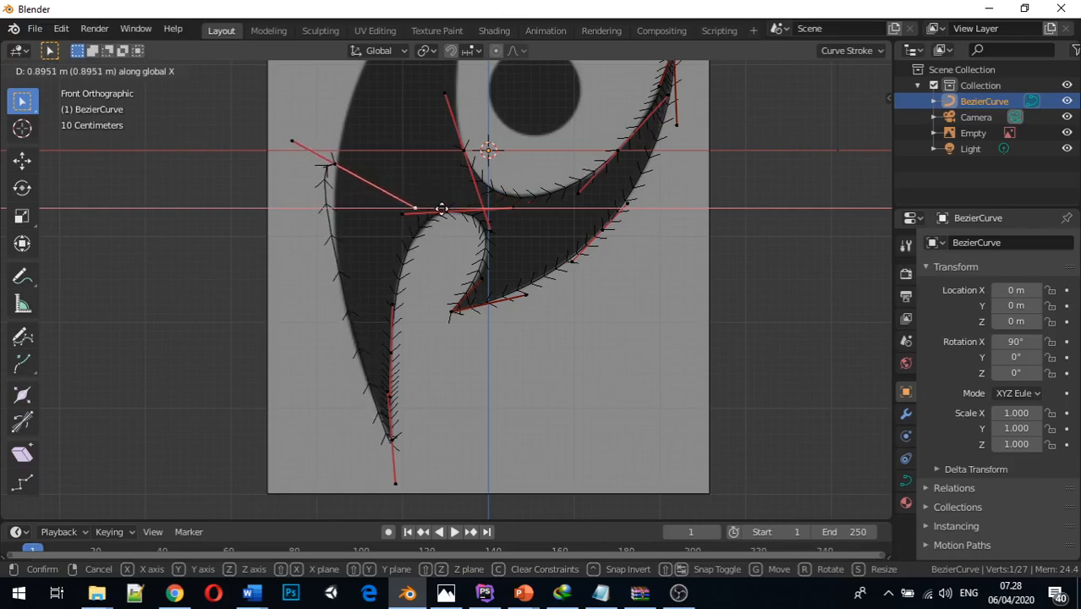
left_click(433, 218)
Raise that handle along Z above its control point and shift it about 0.7 m along negative X to follow the blade's outer edge
key("g")
key("y")
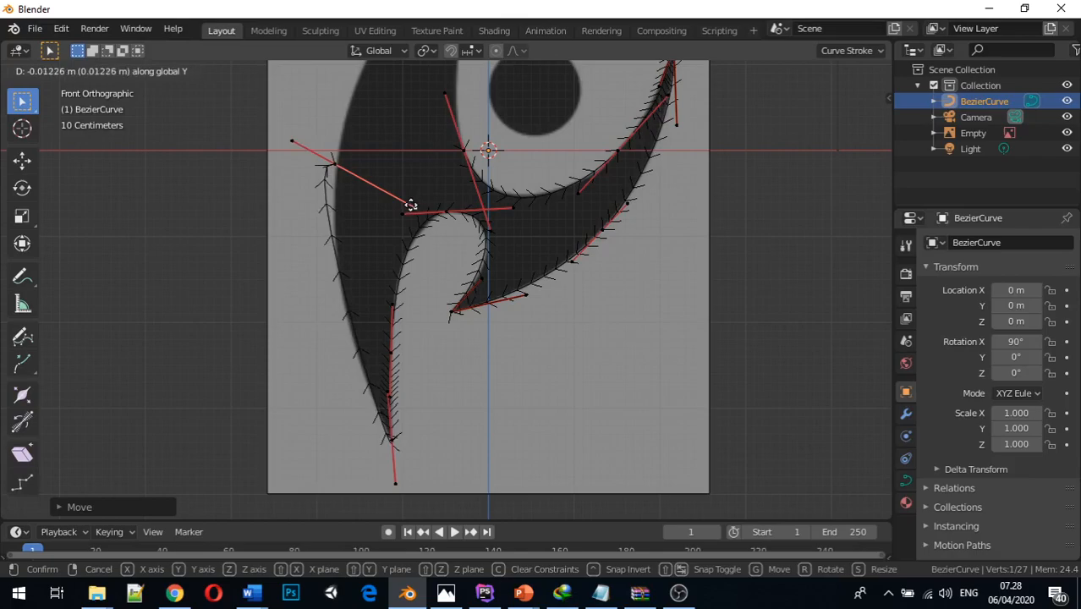
key("z")
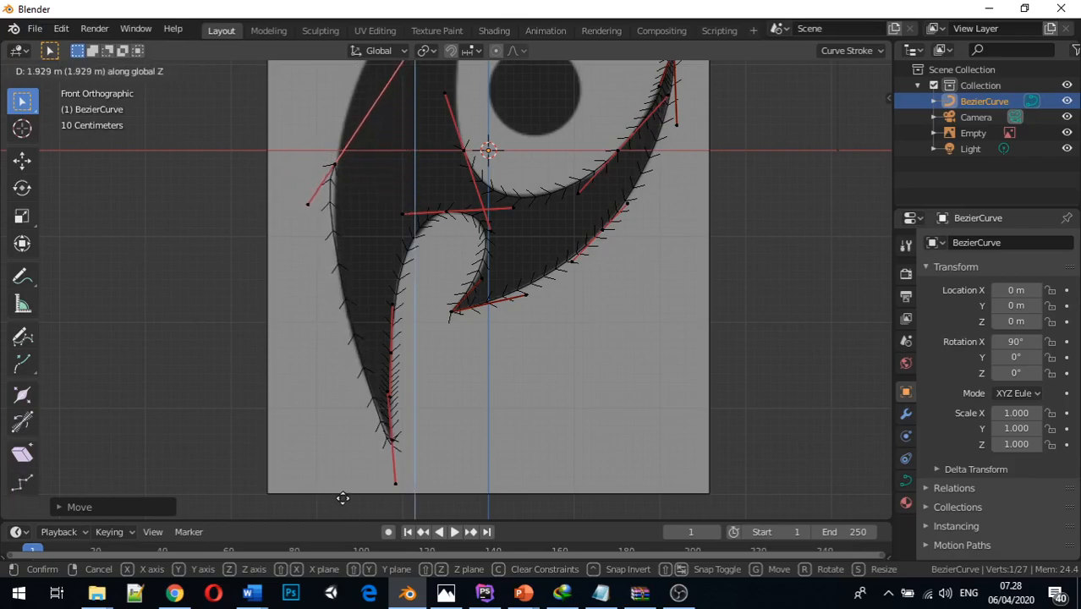
left_click(366, 89)
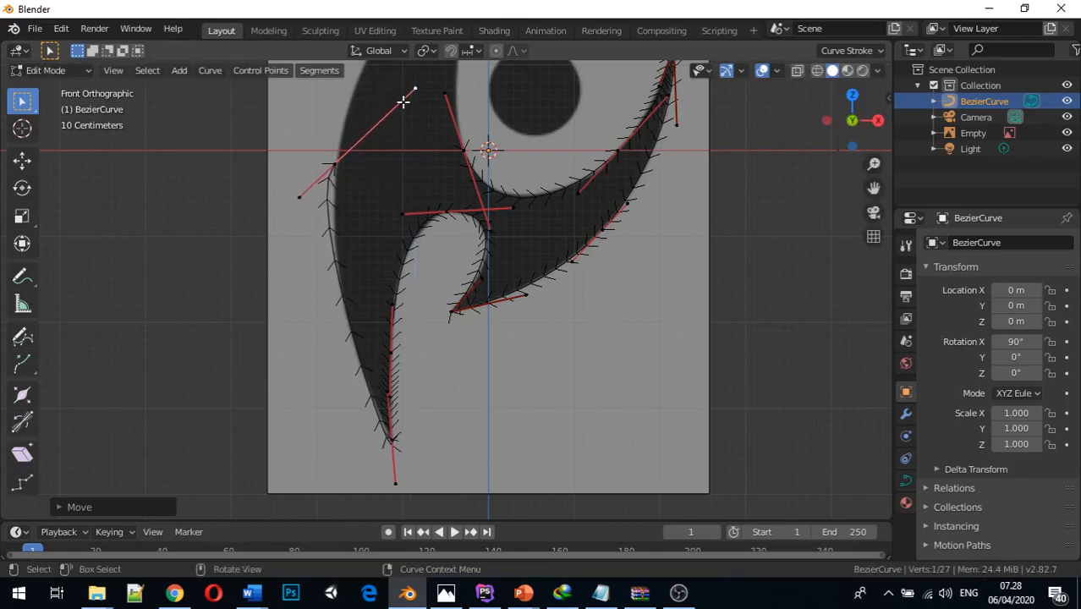
key("g")
key("x")
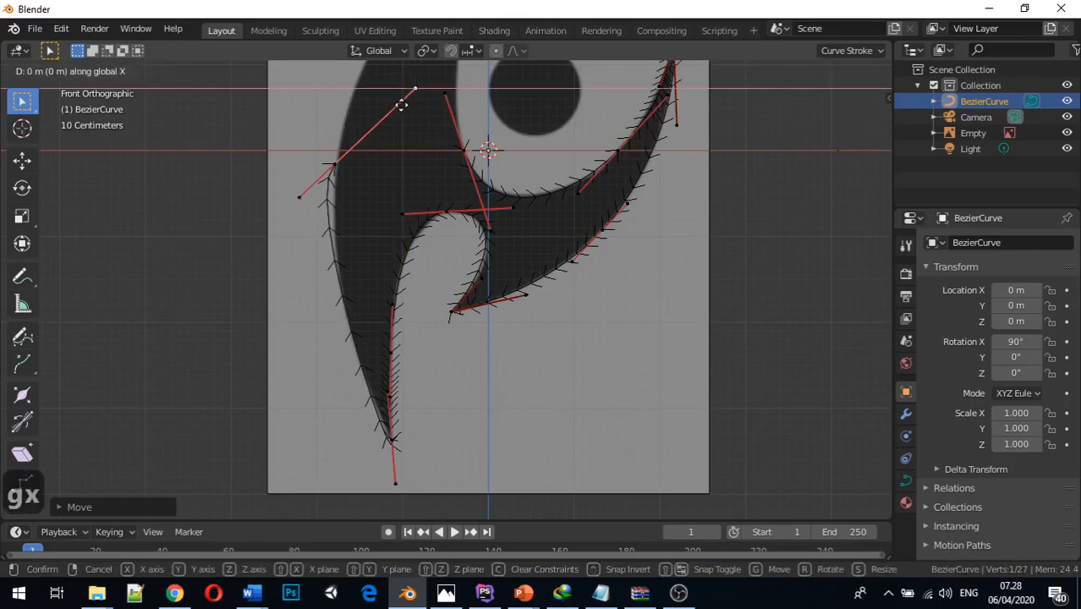
left_click(337, 102)
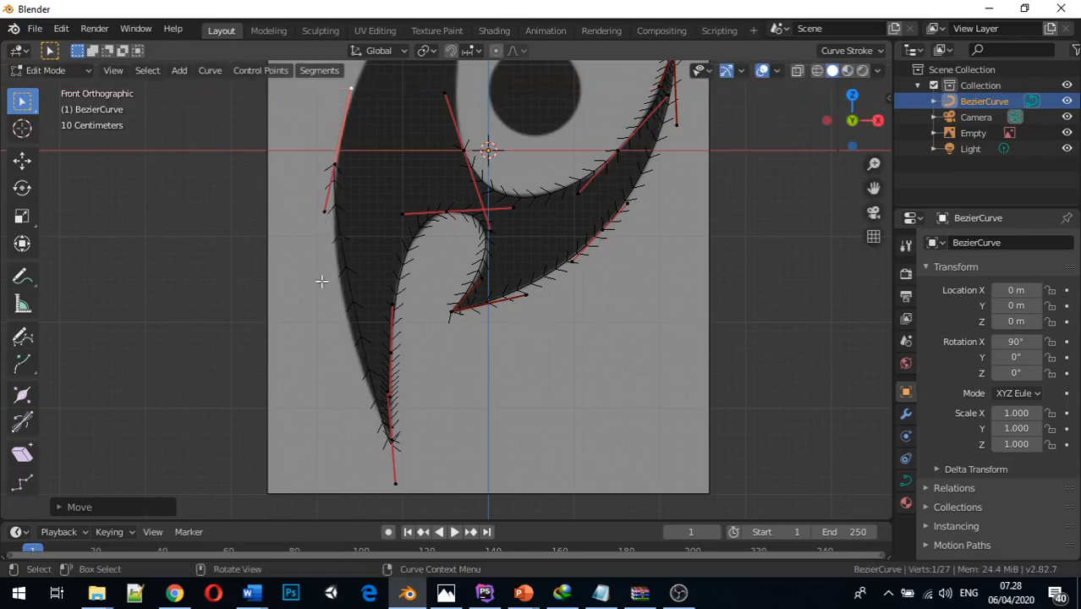
Set the handle type of the control point at the long blade's lower tip to Vector
left_click(390, 438)
middle_click_drag(413, 446, 424, 442)
middle_click_drag(416, 440, 437, 439)
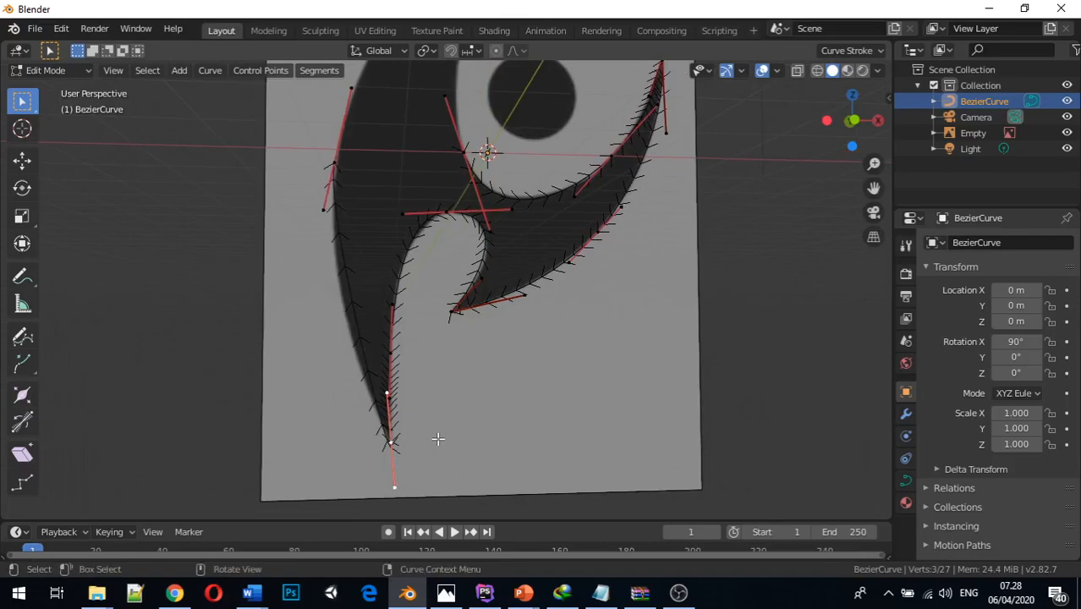
key("v")
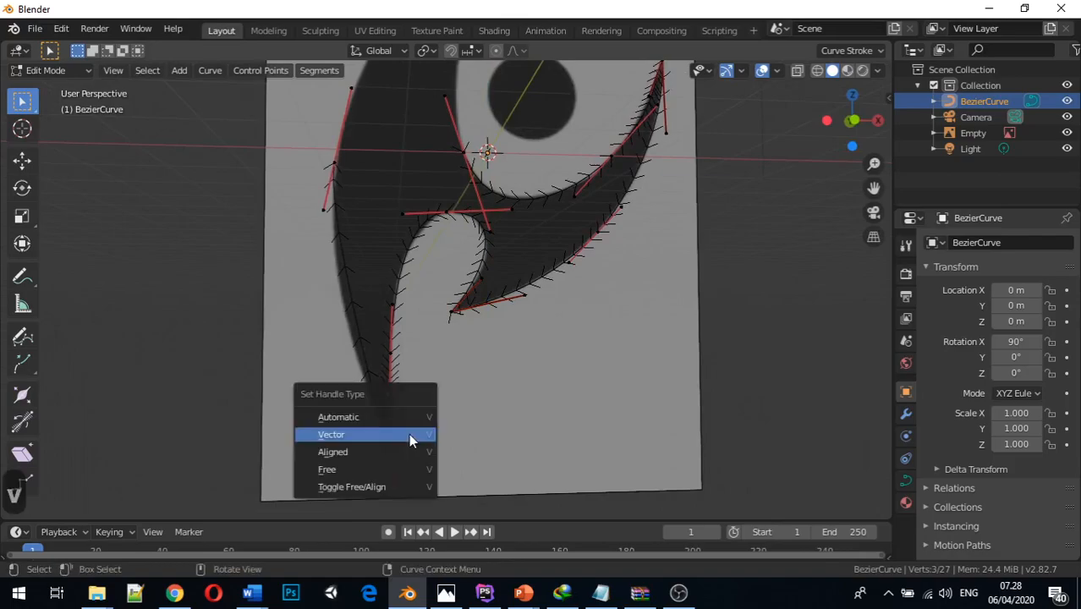
left_click(403, 433)
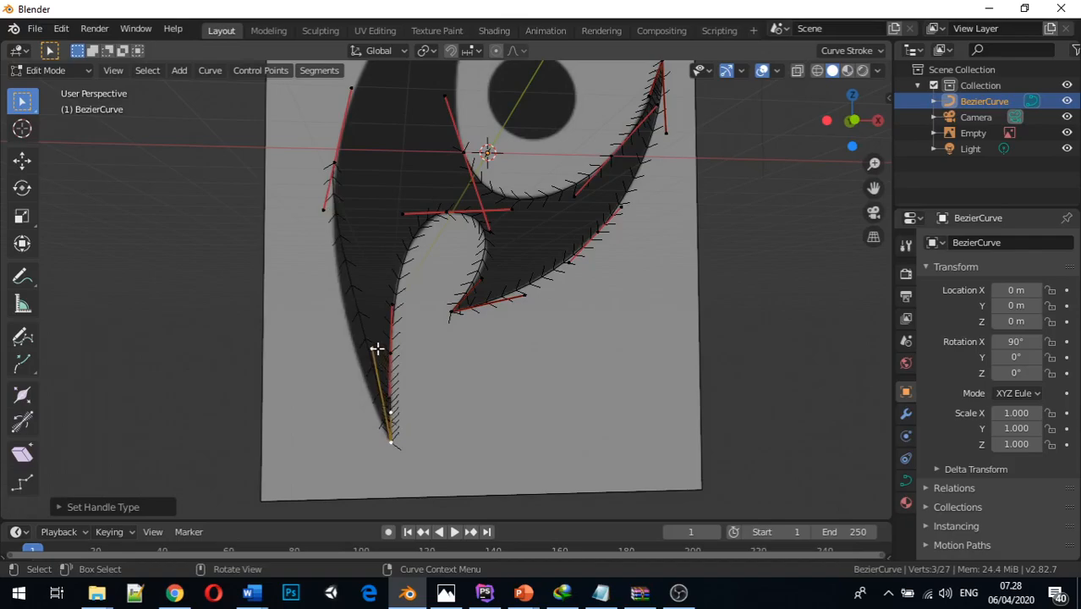
Move the lower tip's outer handle about 0.35 m along negative X so the curve bows onto the blade's outer edge
left_click(373, 346)
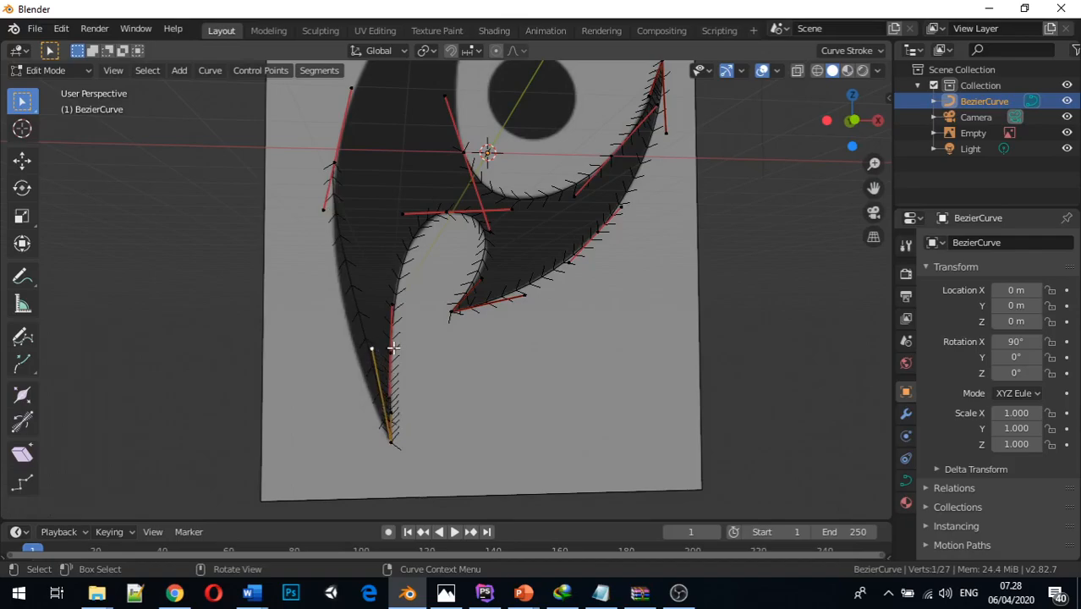
key("g")
key("x")
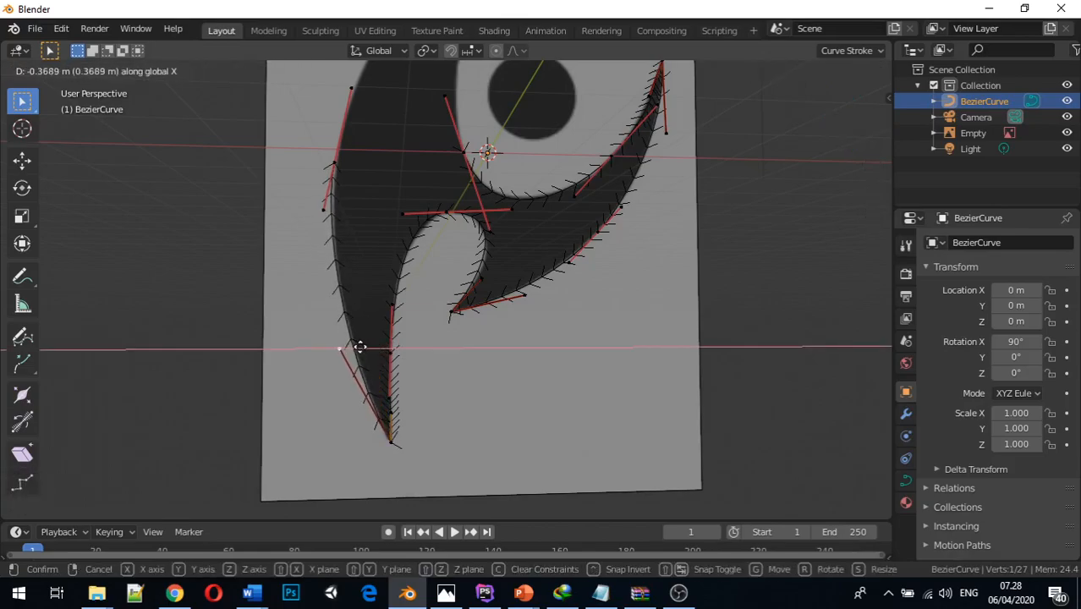
left_click(359, 346)
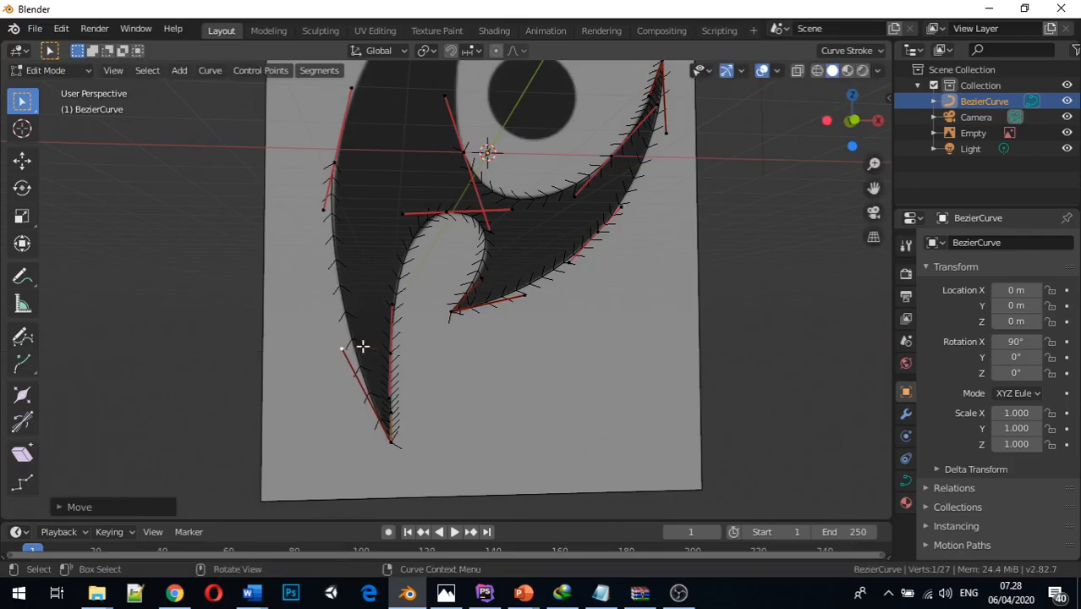
Fine-tune the blade's outer-edge control point by nudging its lower handle along X and shifting the whole point about 0.02 m along X
middle_click_drag(370, 289, 382, 429)
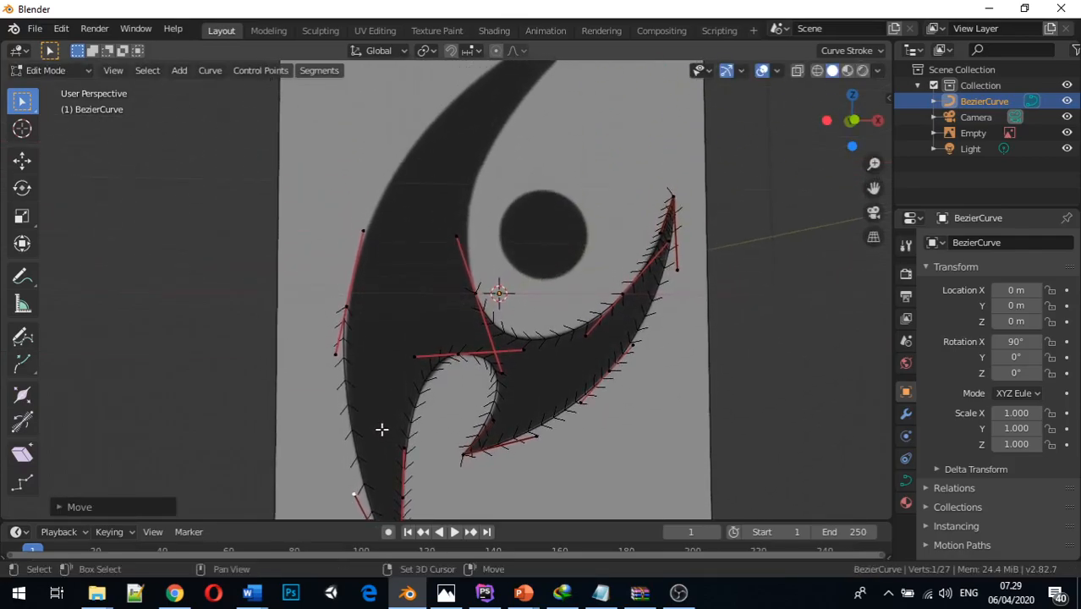
left_click(335, 353)
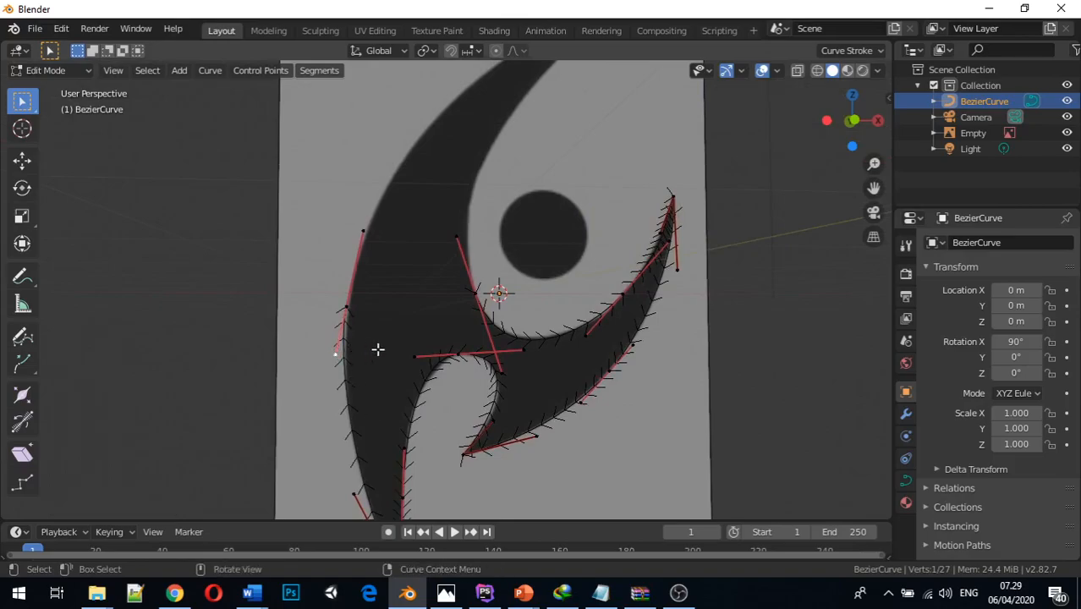
key("g")
key("x")
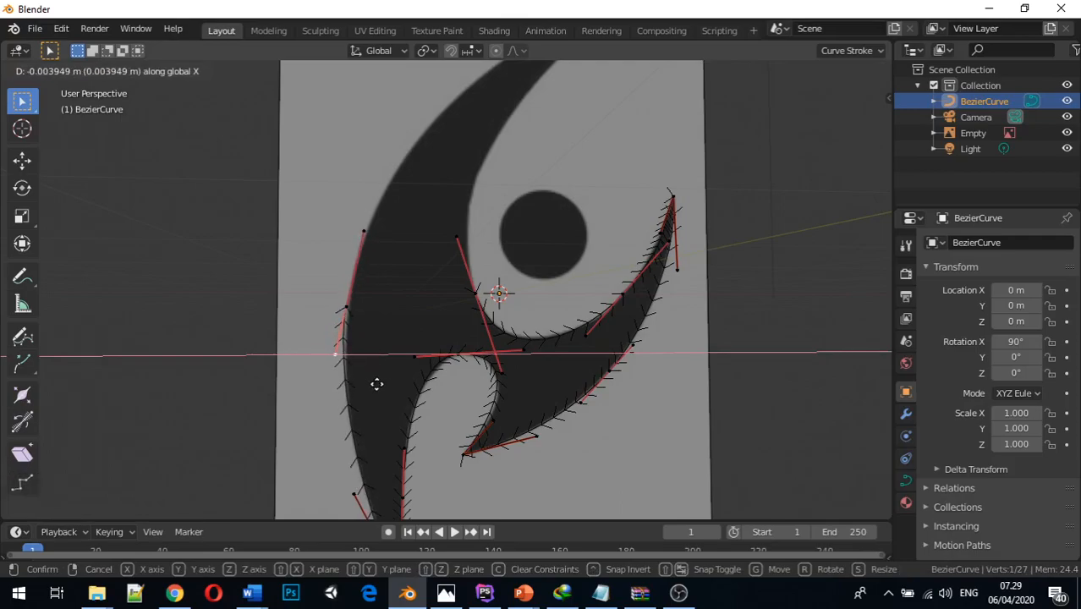
left_click(374, 383)
left_click(347, 304)
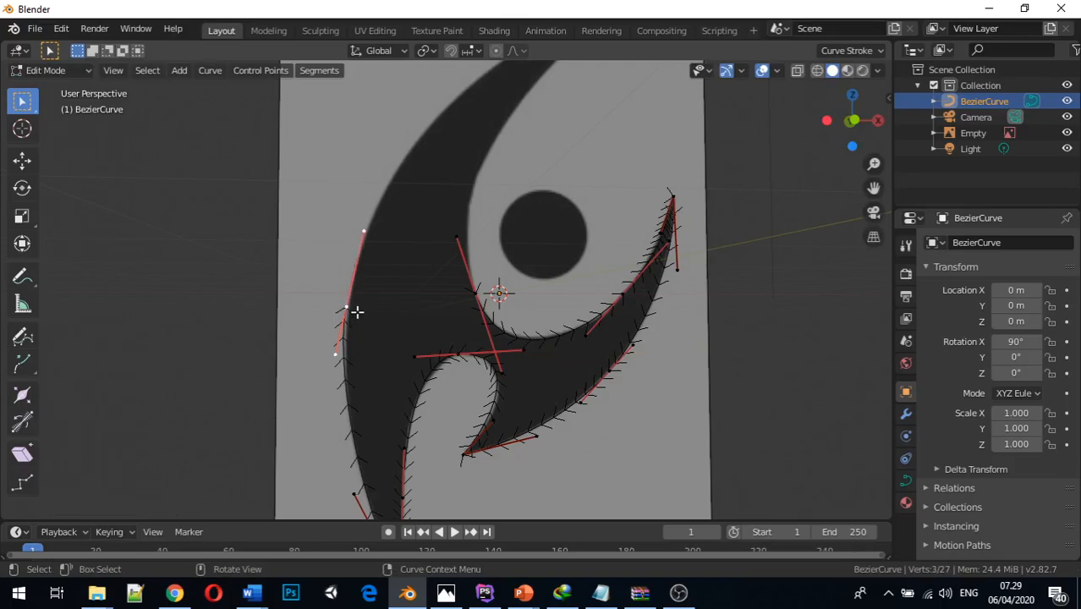
key("g")
key("x")
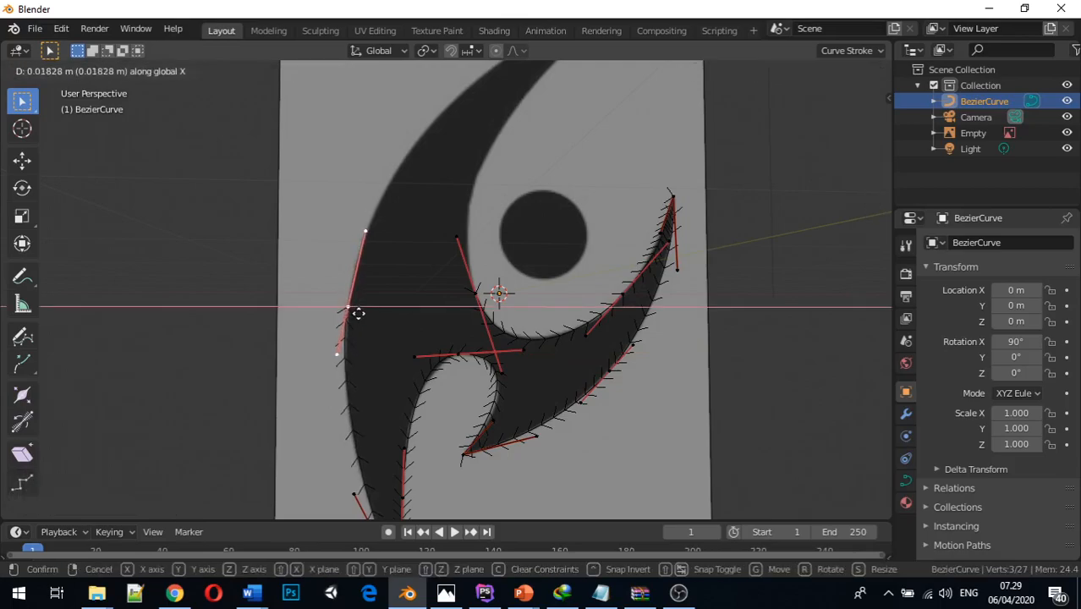
left_click(357, 312)
Lower the bottom handle of the outer-edge control point about 0.3 m along Z
left_click(335, 356)
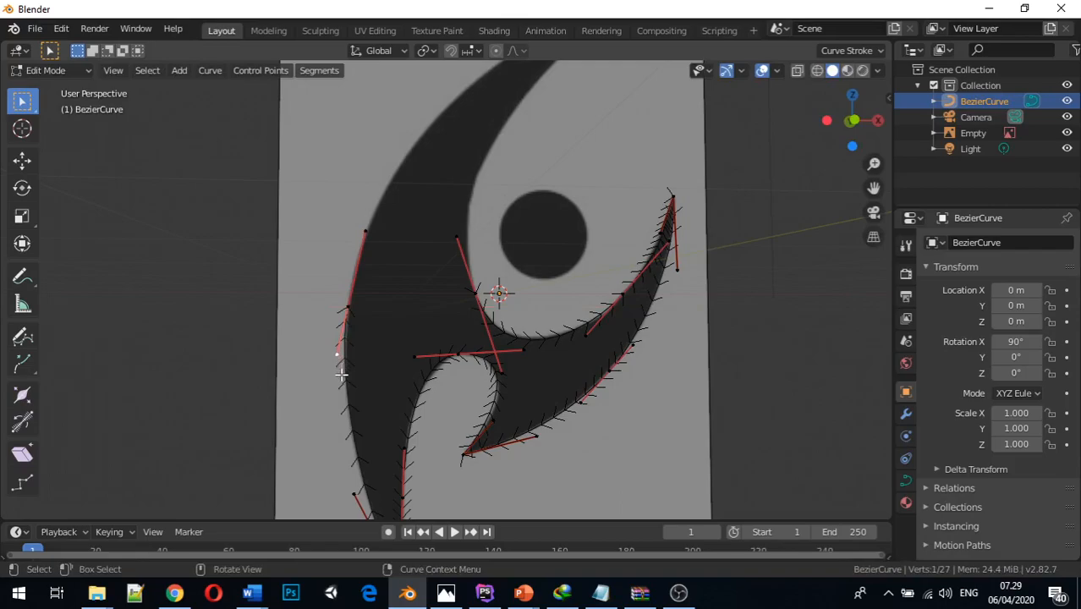
key("g")
key("z")
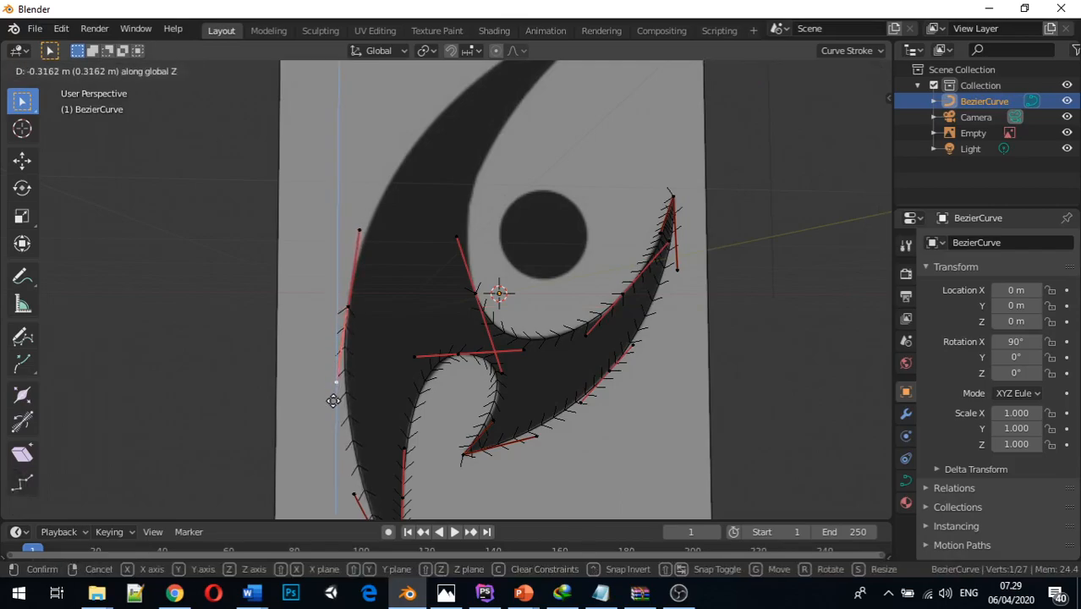
left_click(333, 401)
In front view, extrude the outer-edge control point to the blade's upper tip, about 3.37 m along X and 3.78 m along Z
mouse_move(347, 412)
middle_mouse_down()
mouse_move(331, 386)
mouse_move(368, 434)
mouse_move(350, 410)
middle_mouse_up()
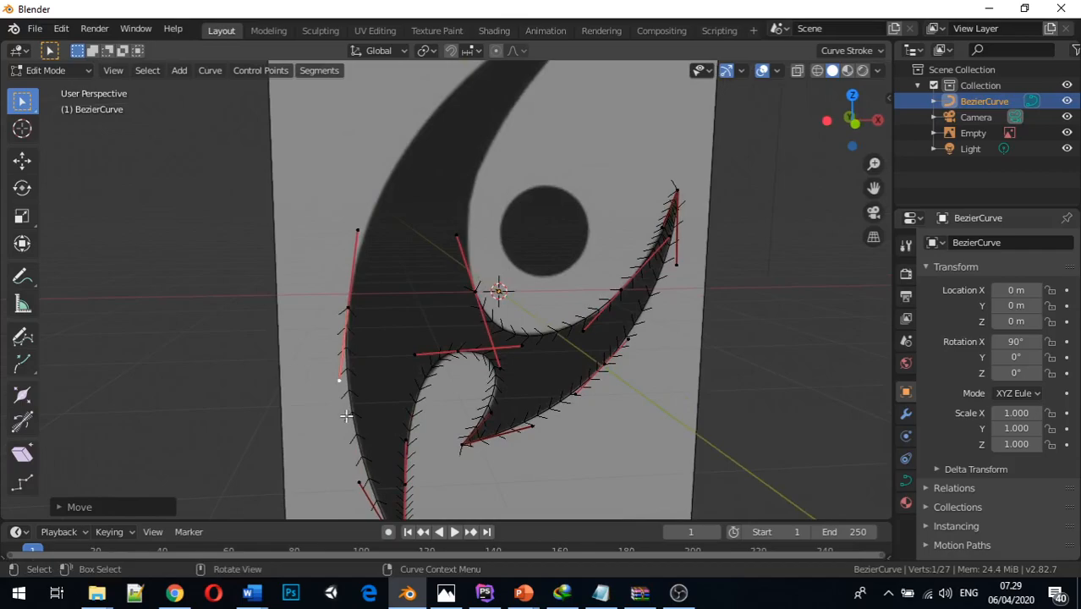
key("KP_1")
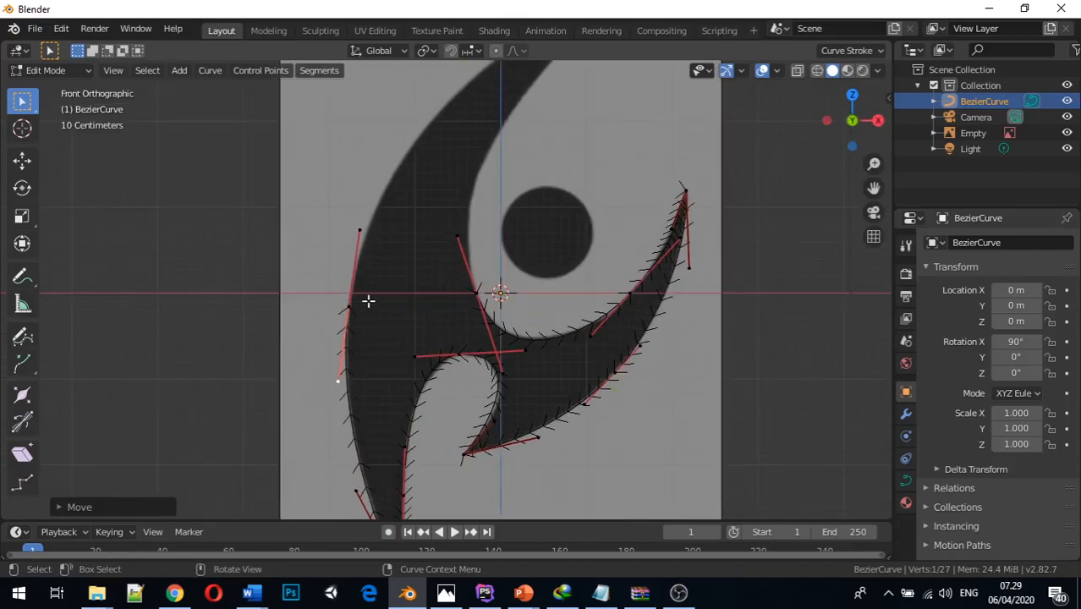
middle_click_drag(405, 223, 370, 321, "shift")
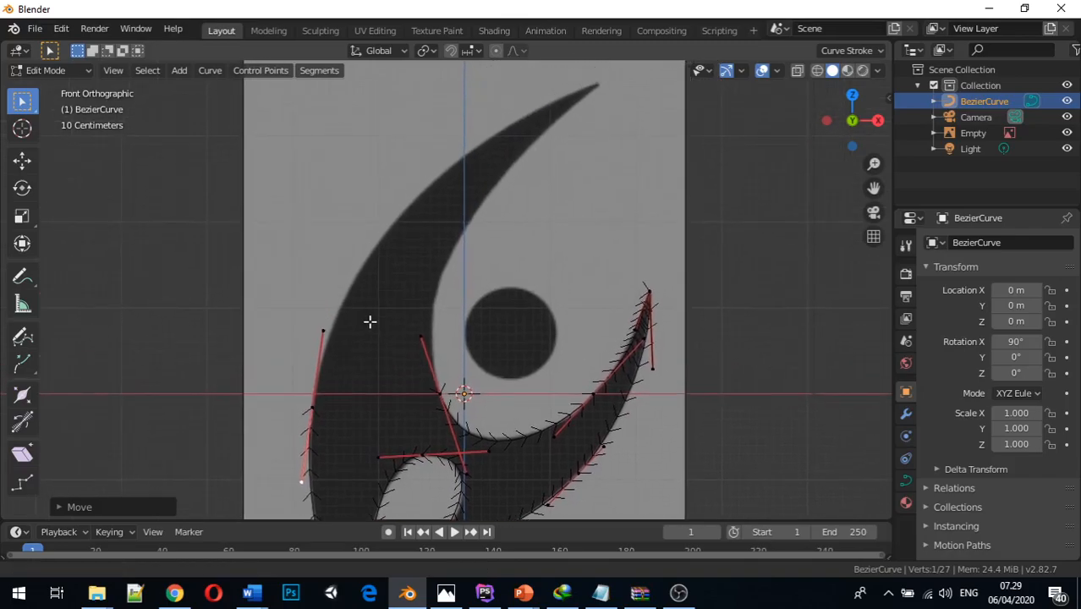
left_click(312, 409)
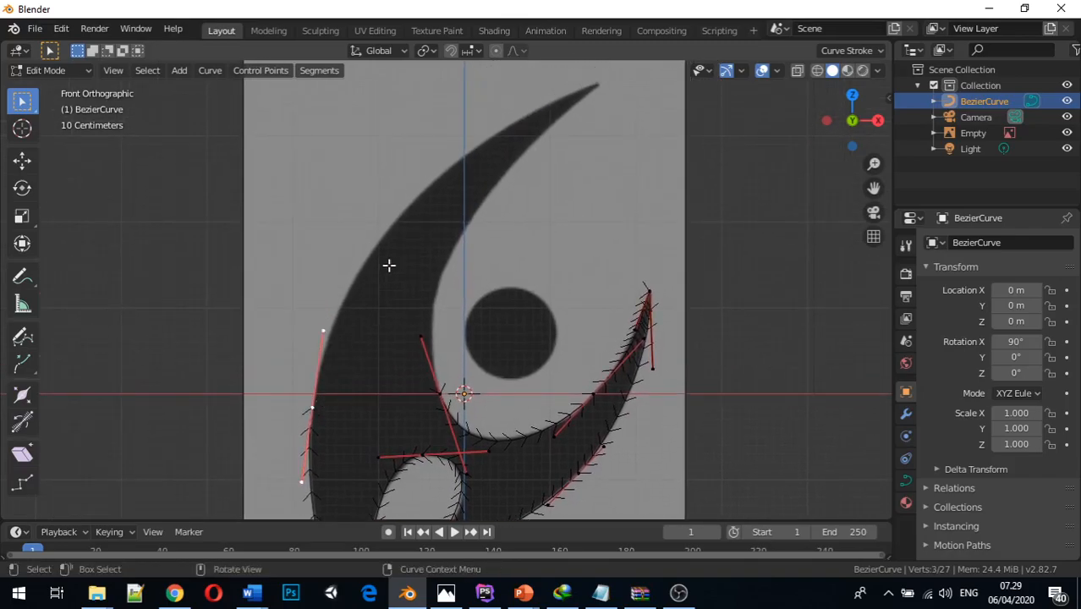
key("e")
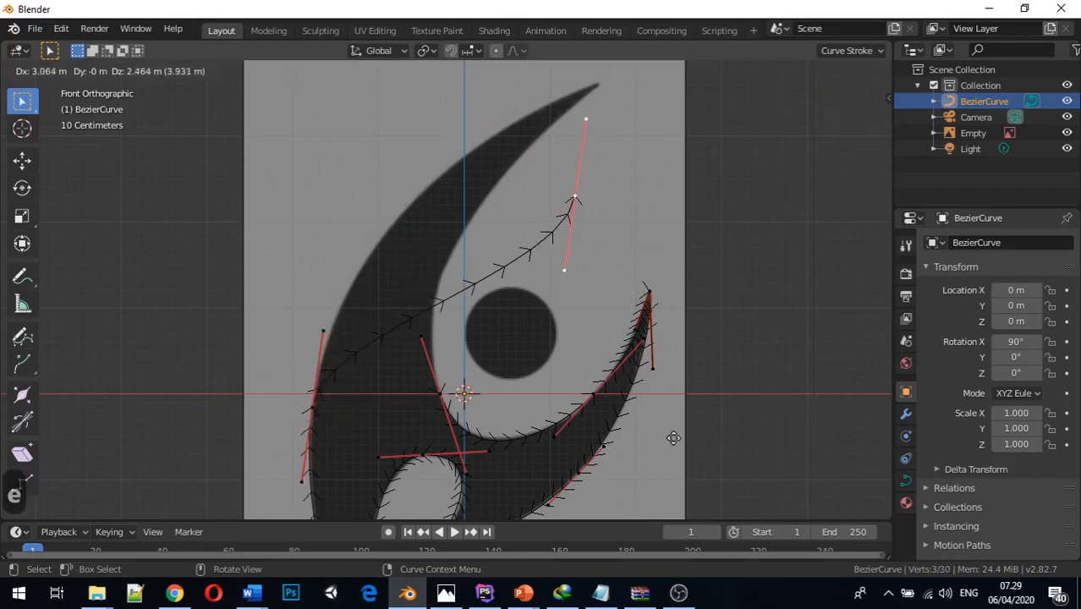
left_click(696, 327)
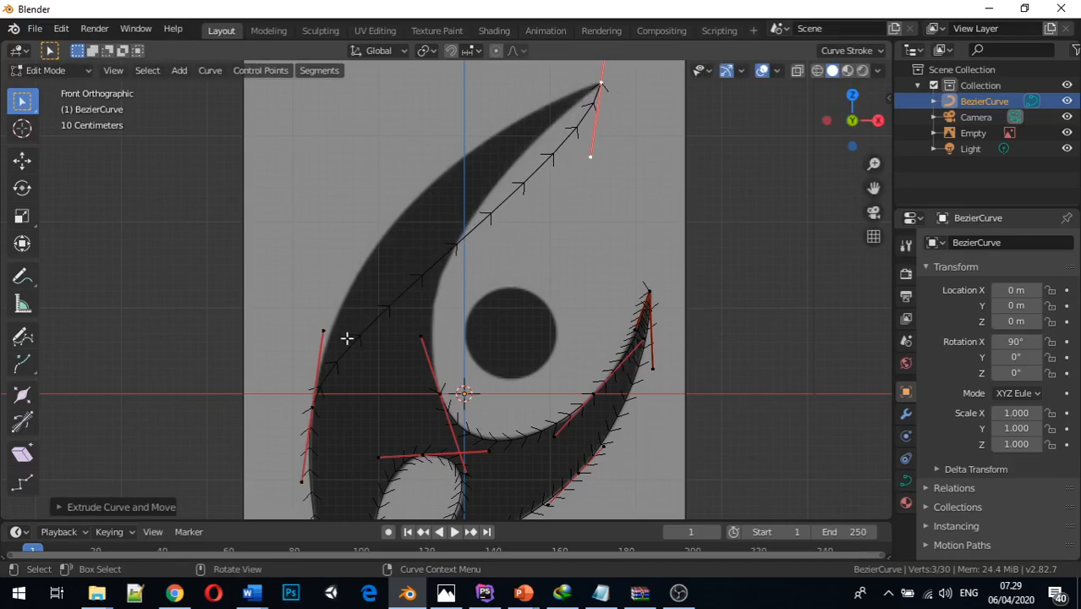
Move the upper tip's lower handle about 2.39 m along negative X to bow the curve along the blade's outer edge
left_click(591, 156)
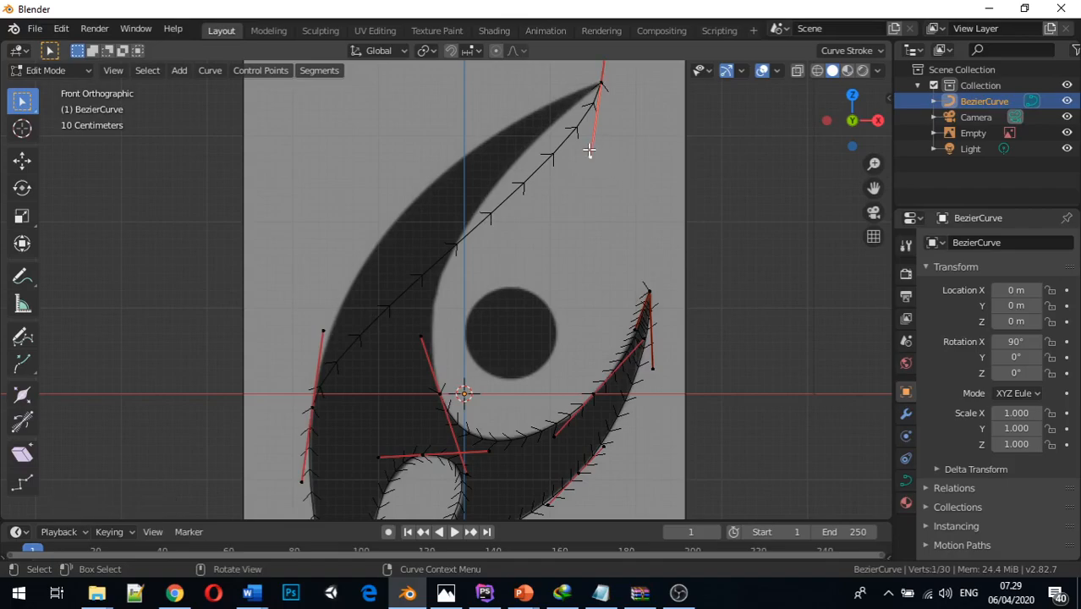
key("g")
key("x")
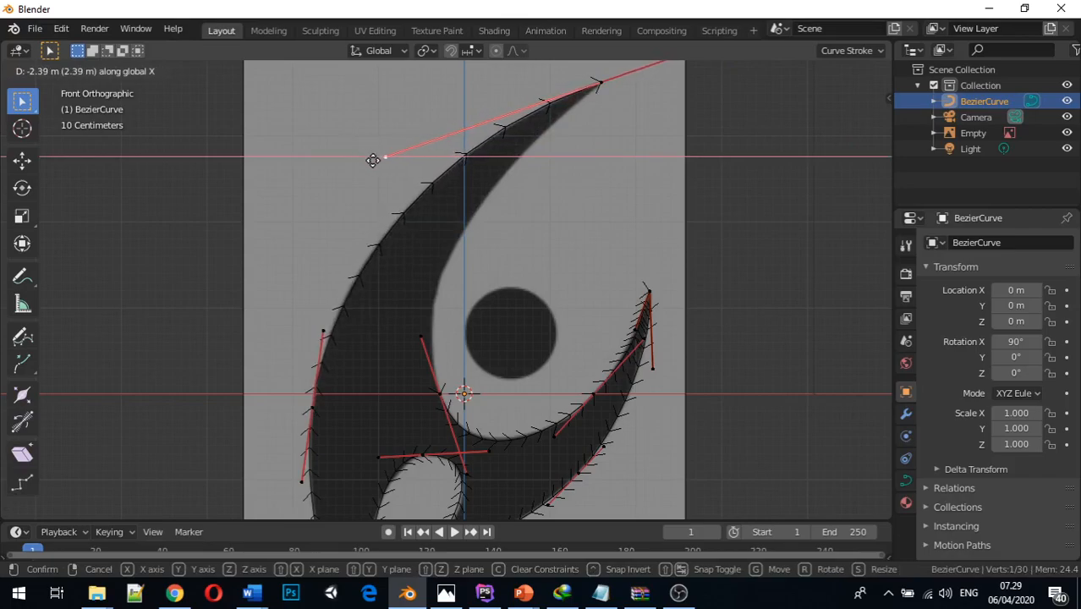
left_click(373, 160)
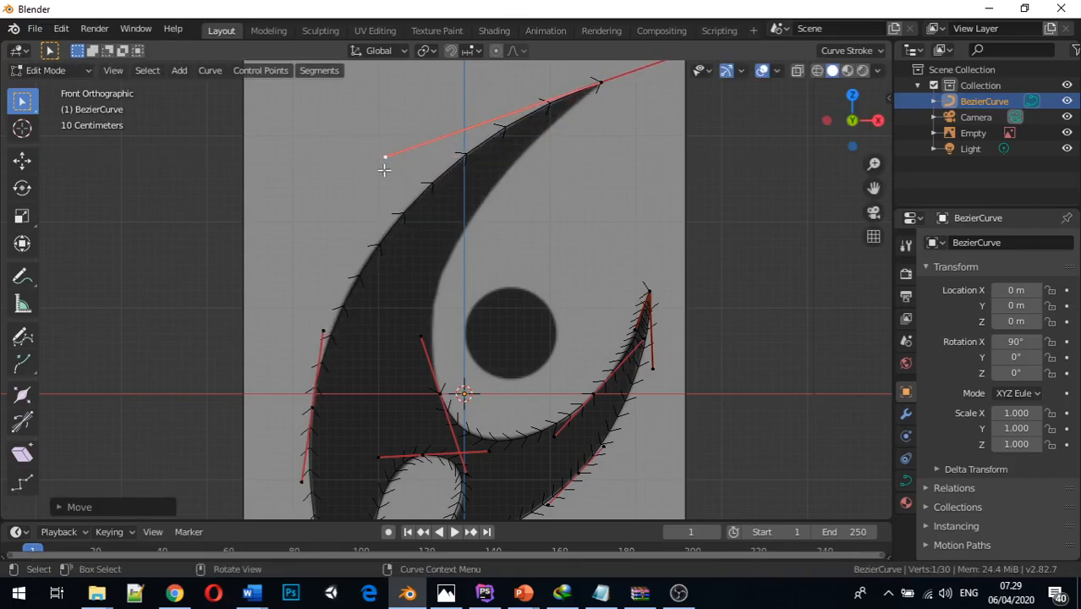
Fine-tune the upper tip's outer handle by about 0.11 m along negative Z and about 0.17 m along negative X
key("g")
key("z")
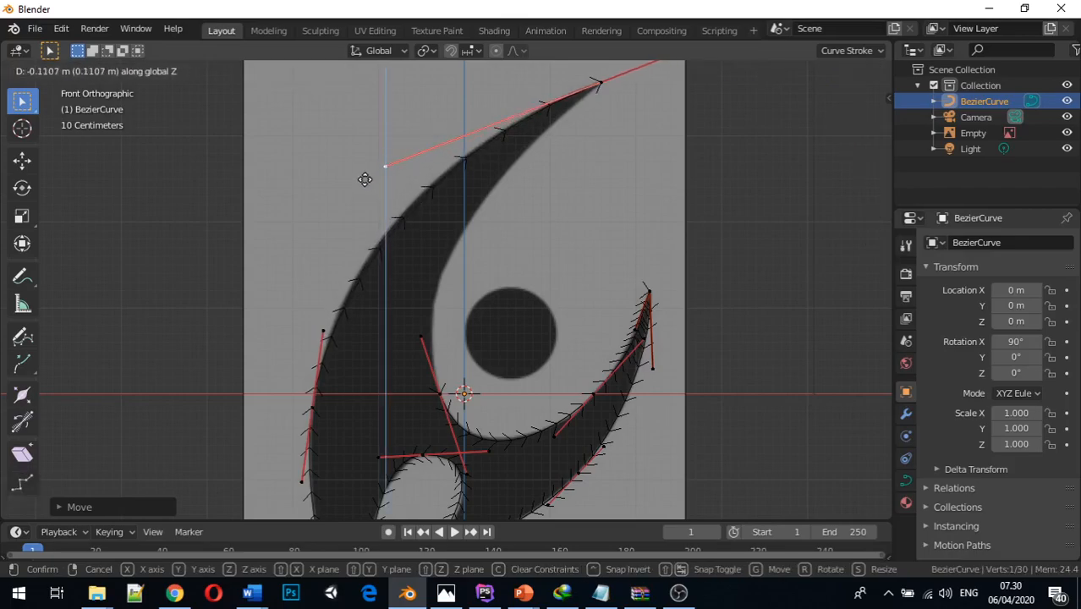
right_click(365, 179)
key("g")
key("x")
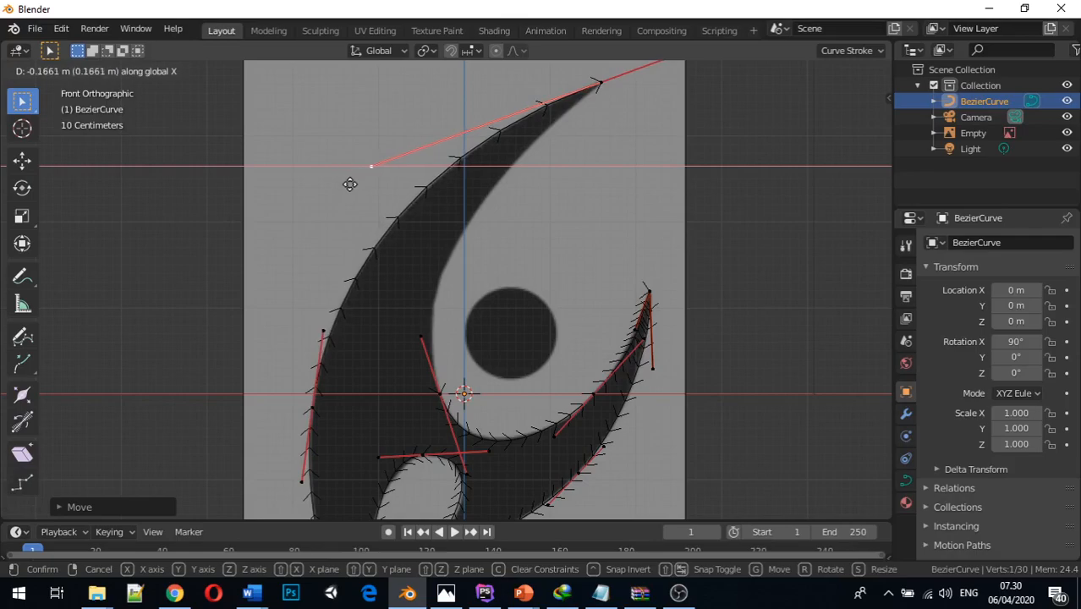
left_click(349, 183)
Extrude the upper tip's control point to the blade's inner edge, about 1.83 m along negative X and 2.23 m along negative Z
left_click(606, 89)
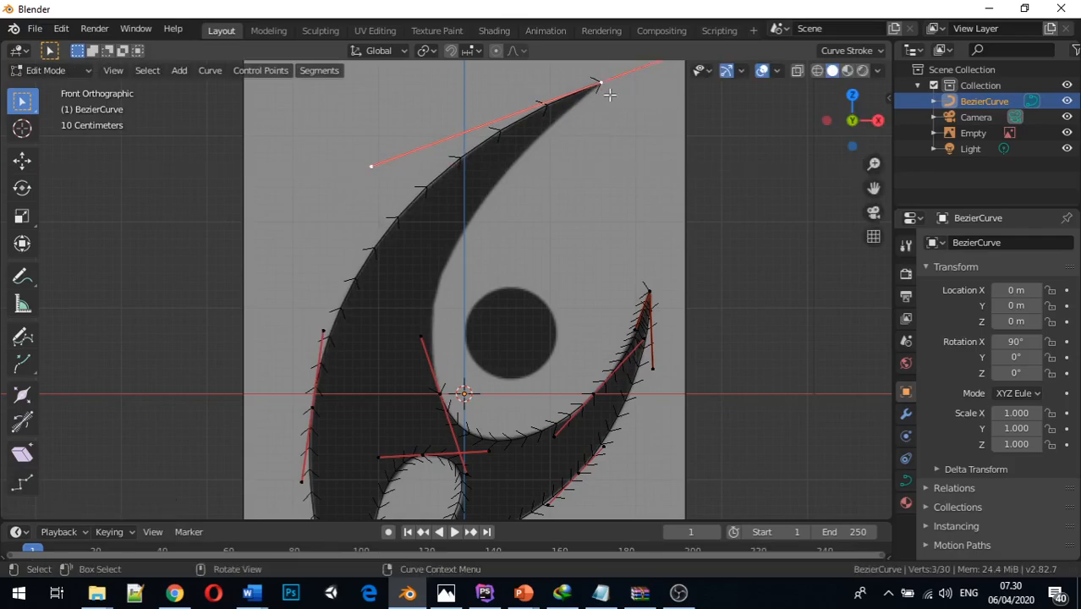
scroll(622, 121, "down", 1)
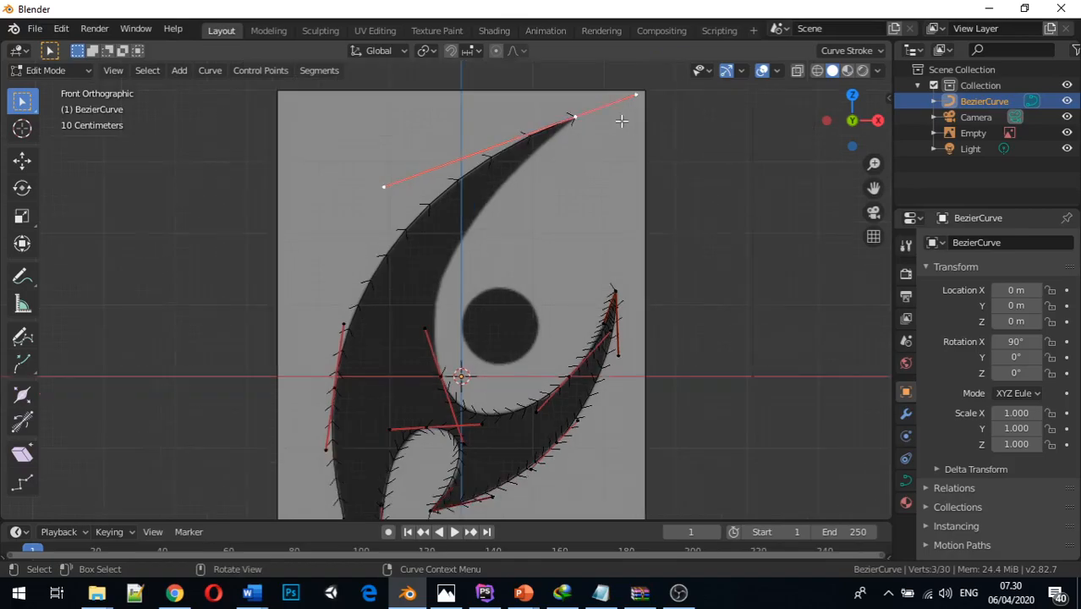
key("e")
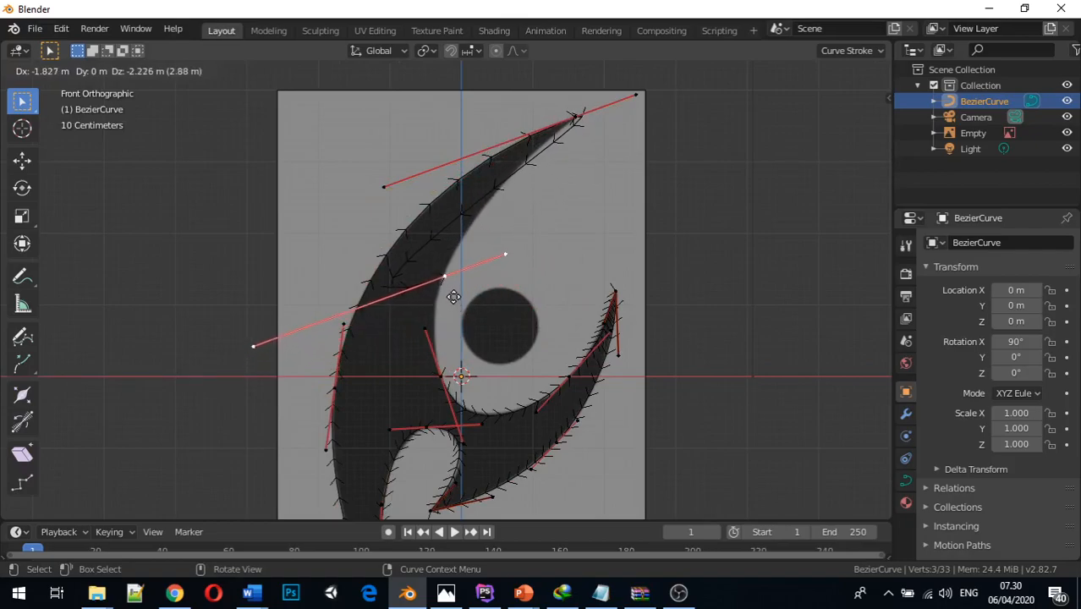
left_click(451, 297)
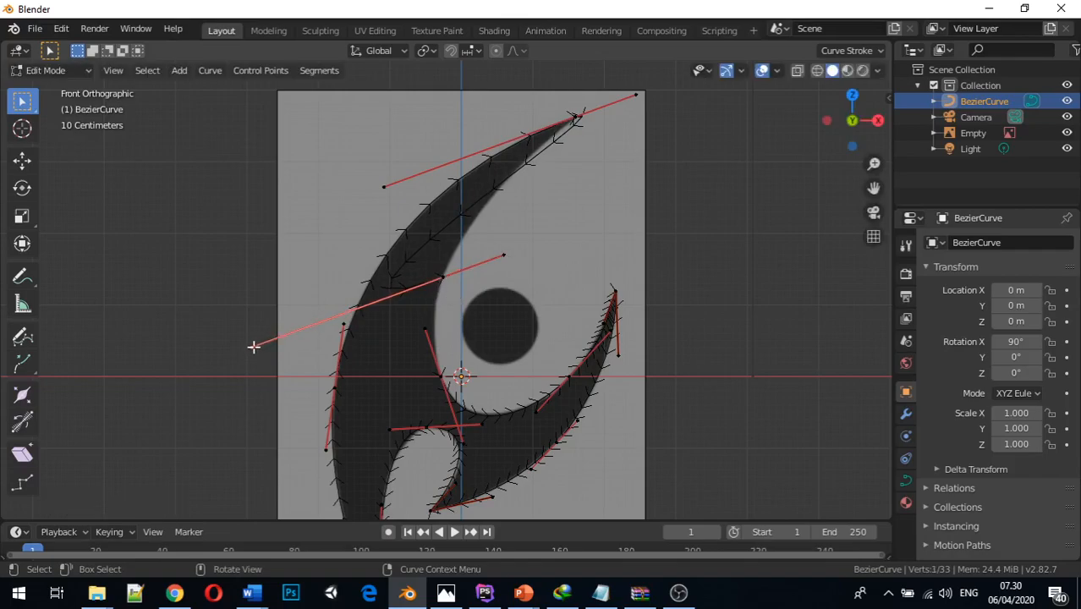
Move the new inner-edge point's right-hand handle about 1.3 m along negative Z and about 1.3 m along negative X
left_click(504, 255)
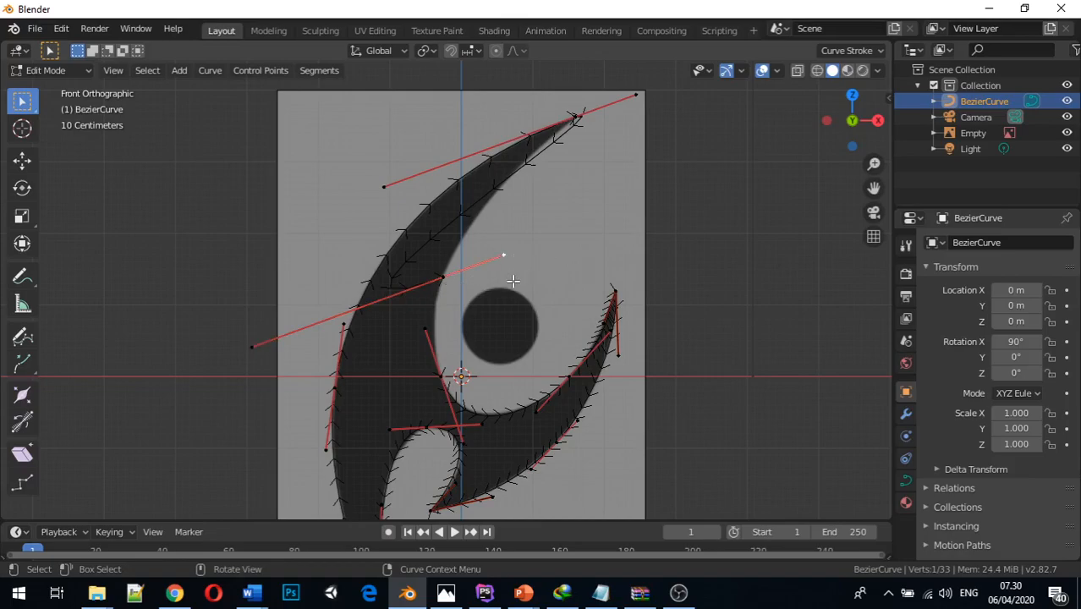
key("g")
key("z")
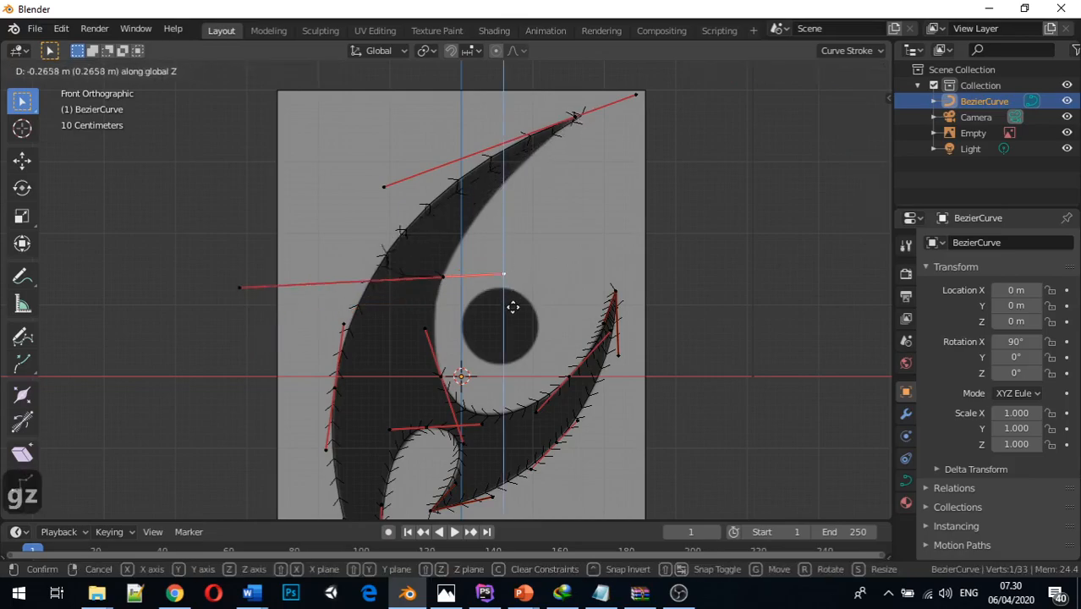
left_click(449, 376)
key("g")
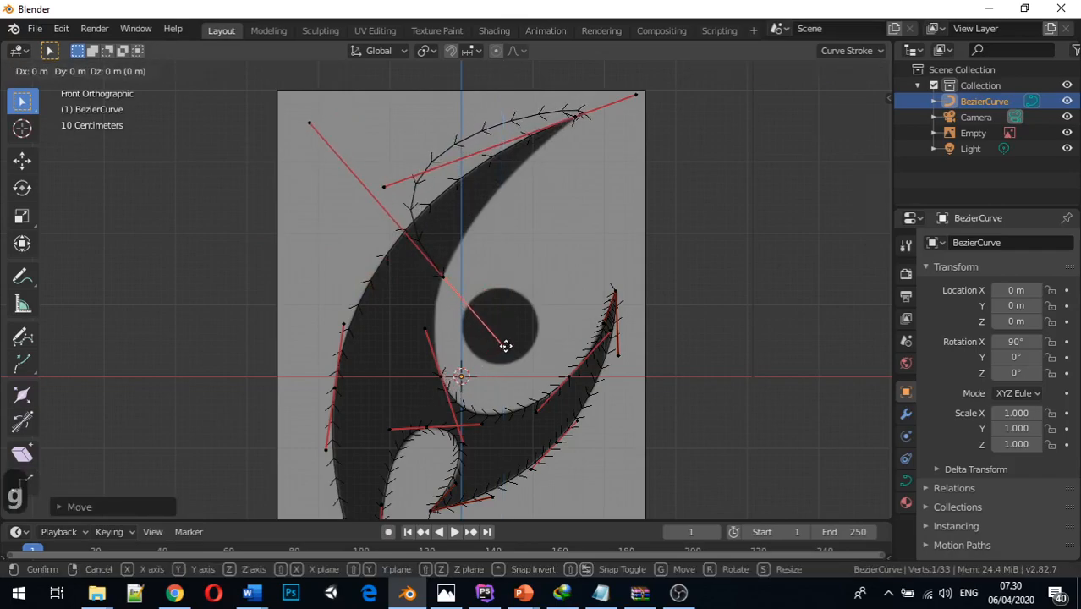
key("x")
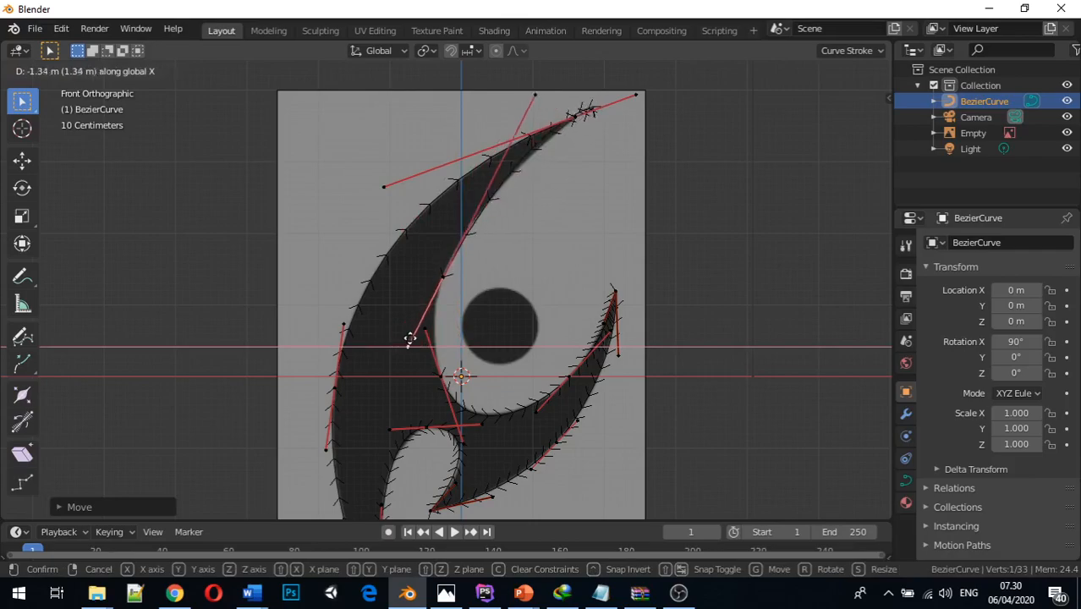
left_click(417, 338)
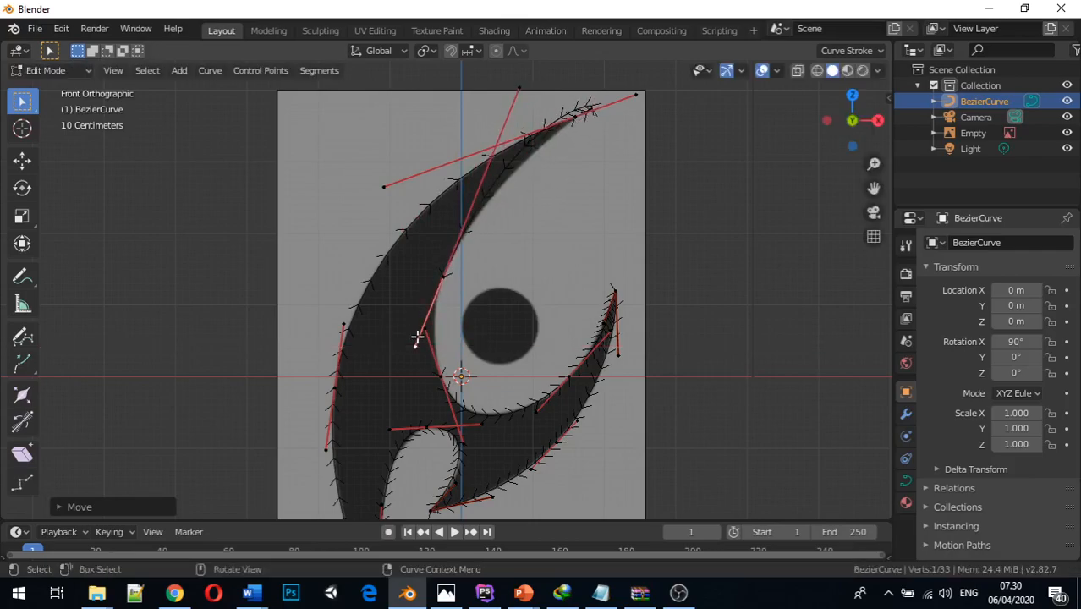
Set the handle type of the upper tip's control point to Vector
left_click(575, 118)
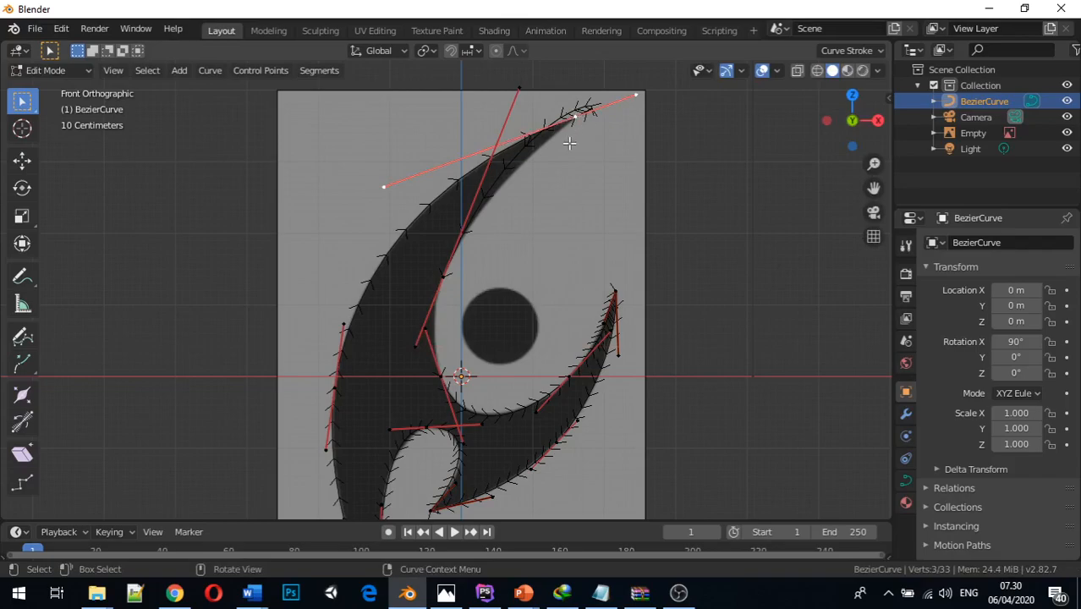
key("v")
left_click(531, 163)
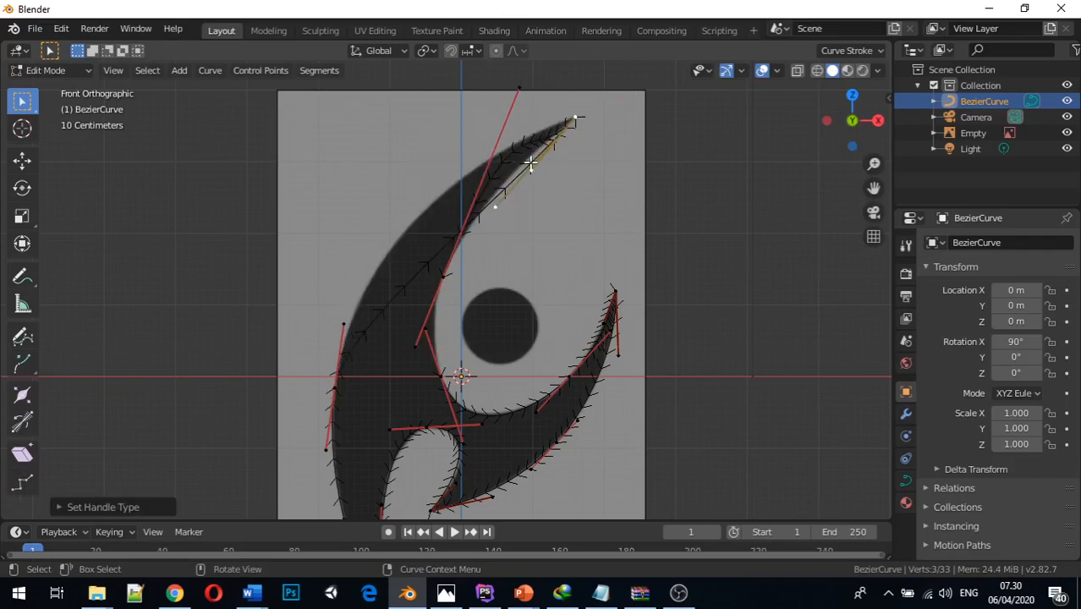
Fit the upper tip's outer handle to the blade's outer edge: about 1.8 m along negative X, 0.2 m up Z, 0.1 m back along X
scroll(524, 165, "up", 1)
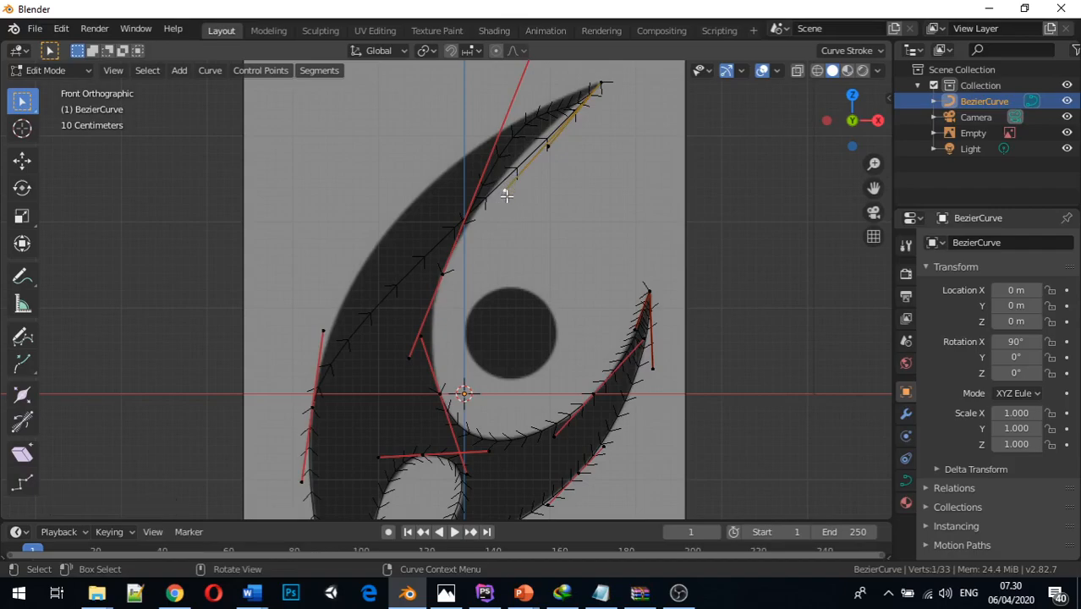
key("g")
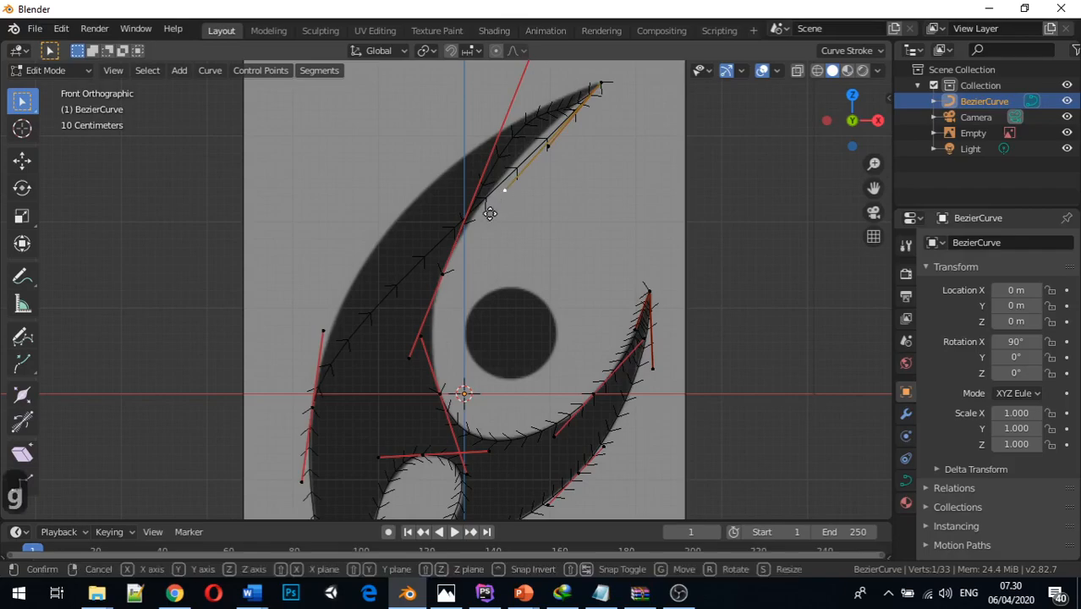
key("x")
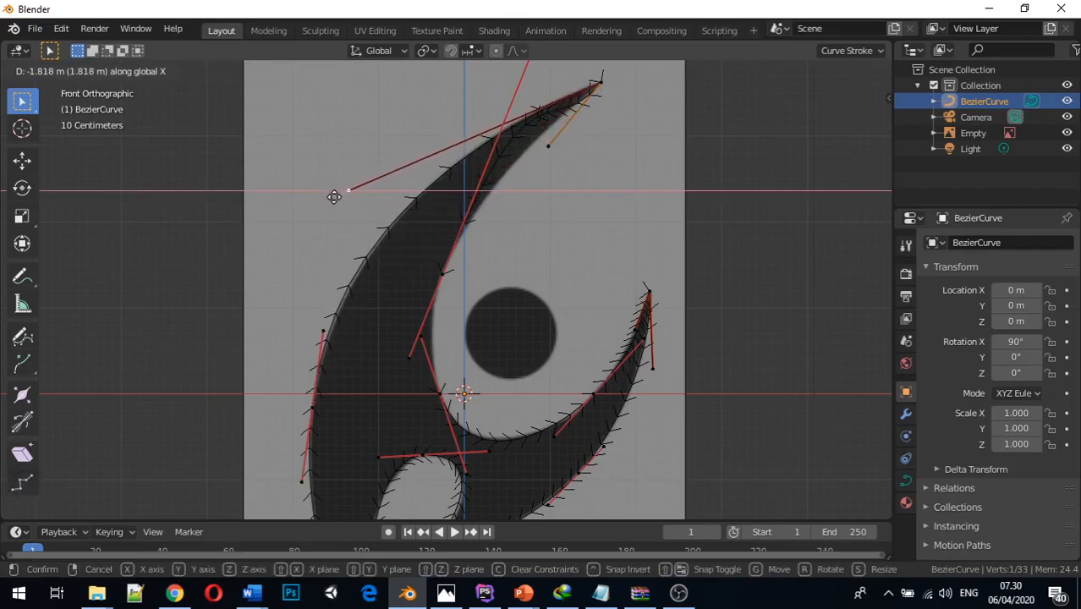
left_click(337, 201)
key("g")
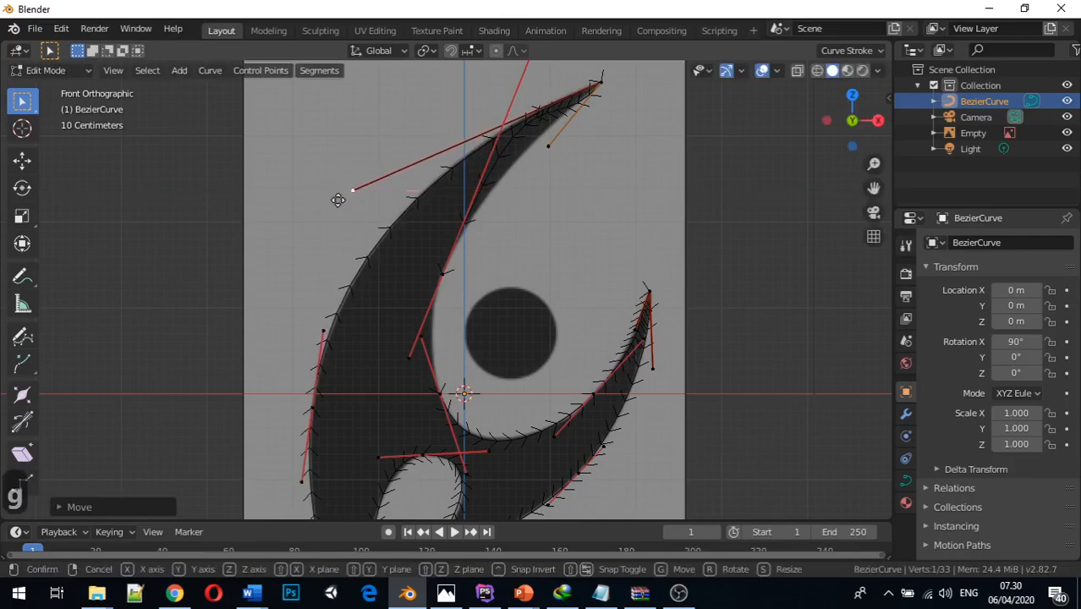
key("z")
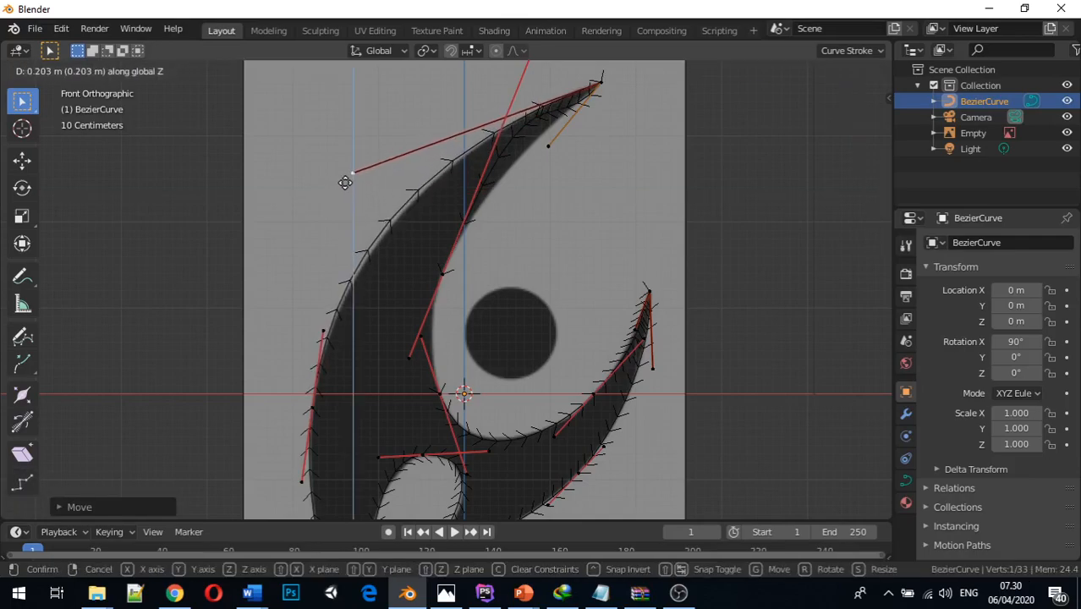
left_click(345, 182)
key("g")
key("x")
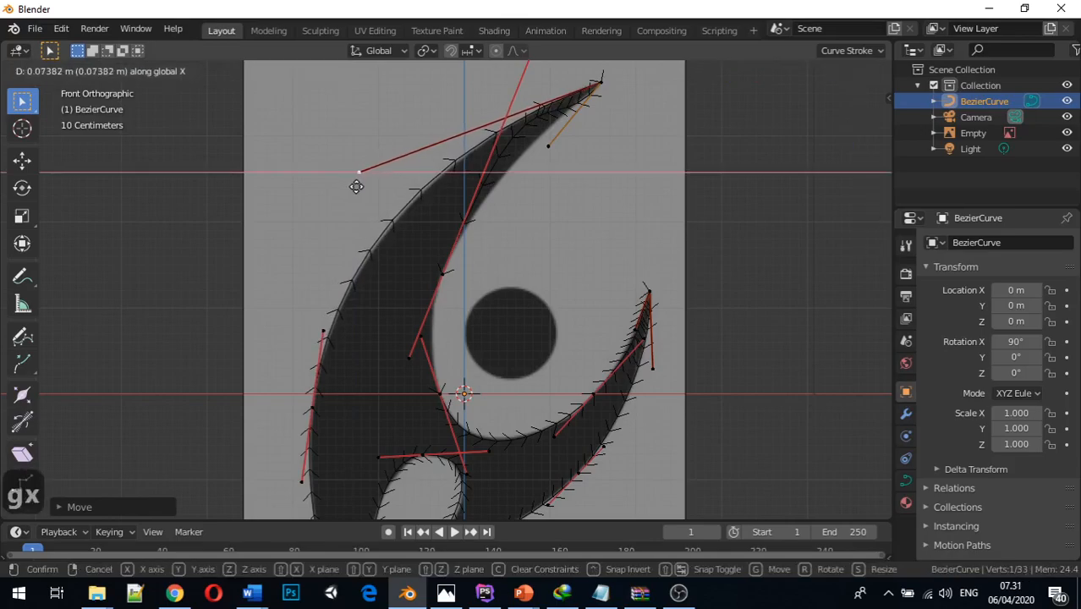
left_click(359, 188)
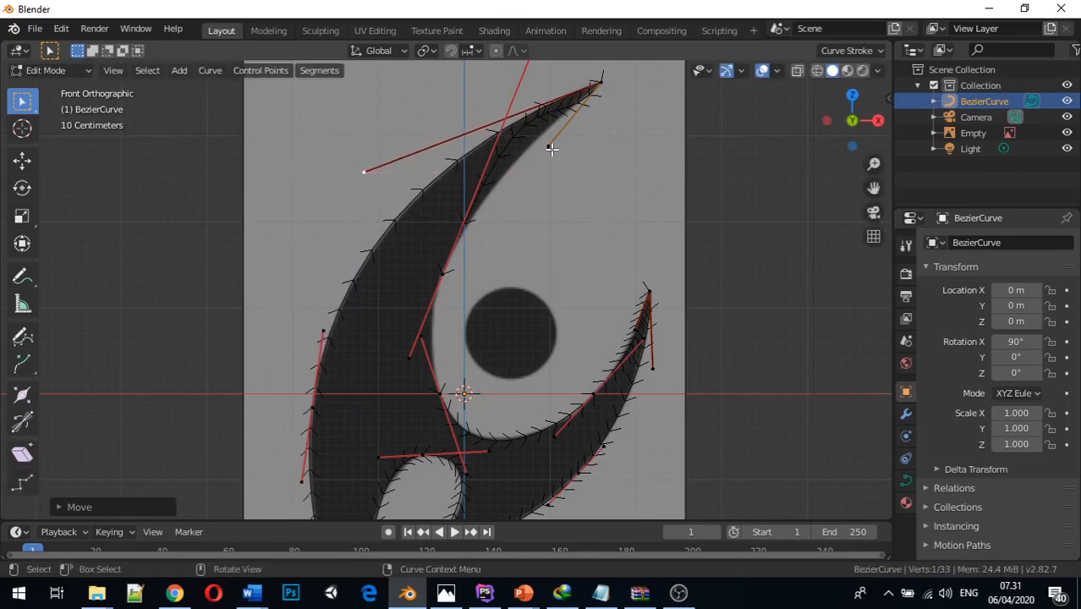
Move the inner-edge point's upper handle about 2.2 m along negative Z and about 0.95 m along negative X
scroll(548, 147, "down", 2)
scroll(523, 147, "up", 1)
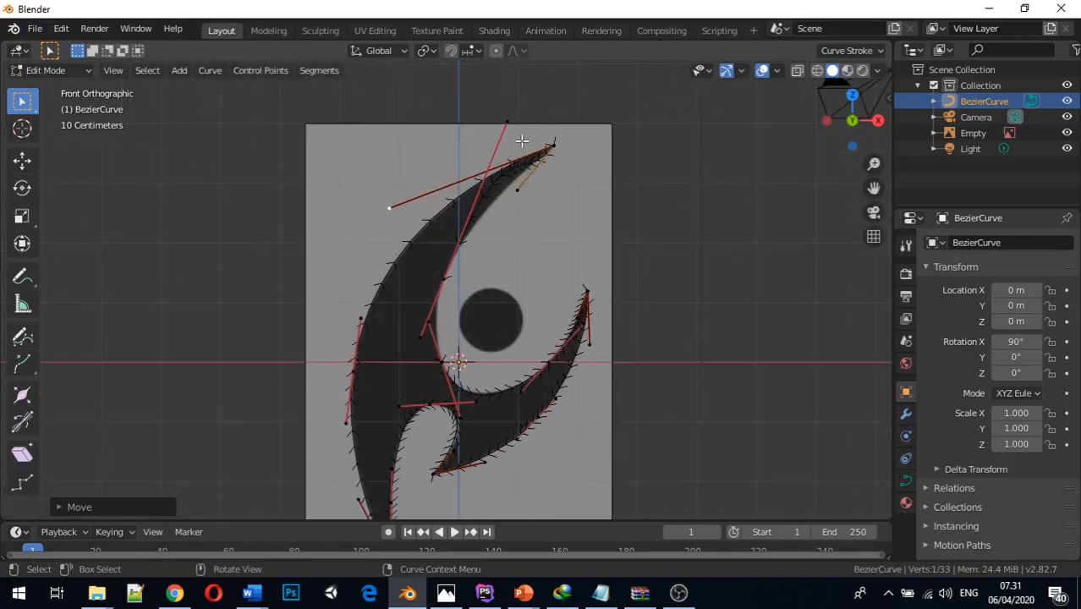
left_click(507, 124)
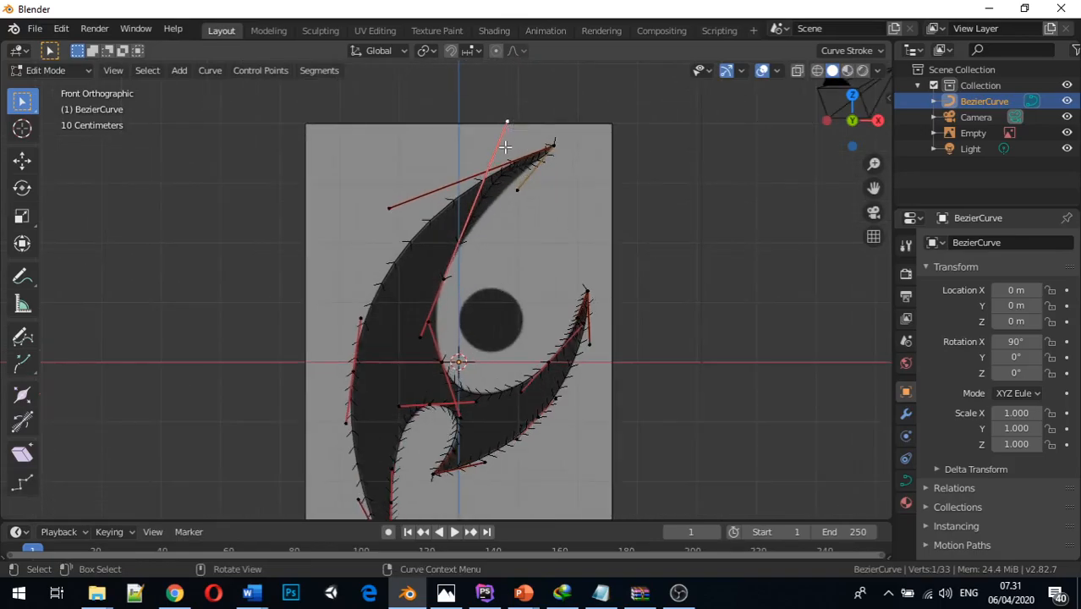
key("g")
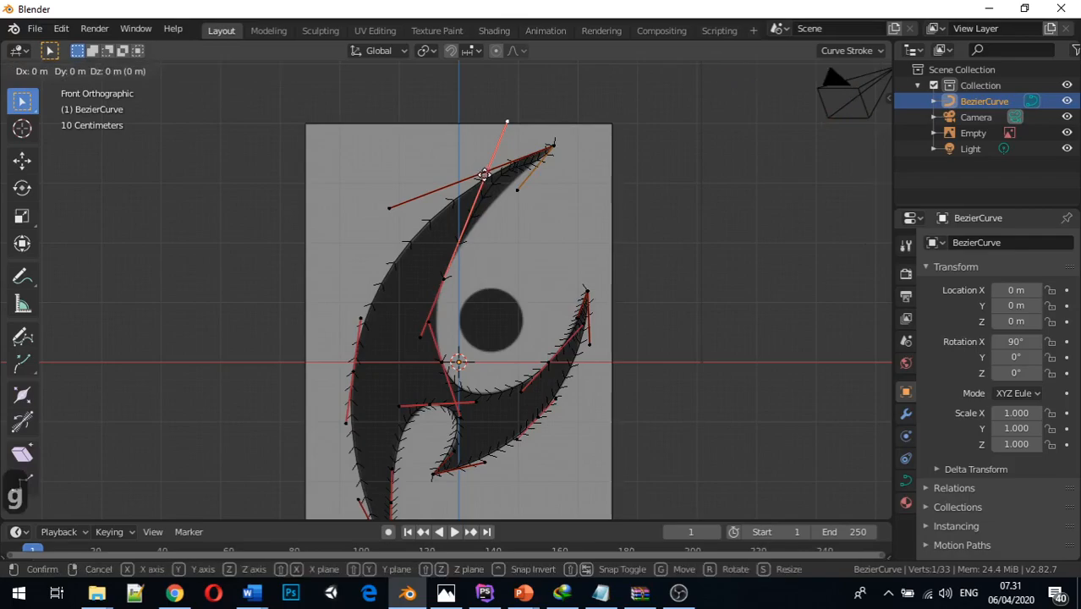
key("x")
key("z")
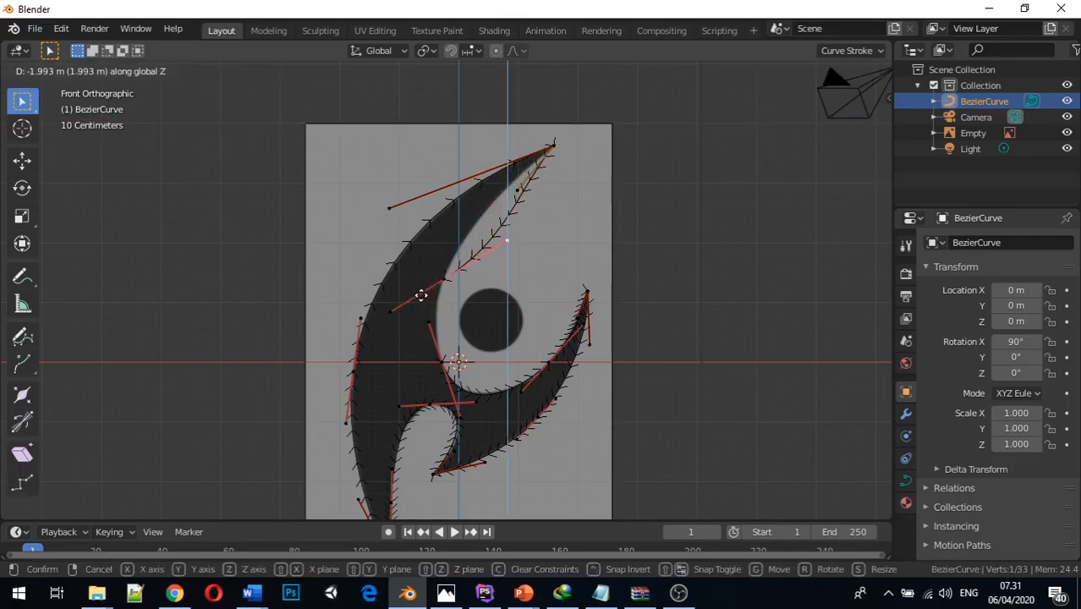
left_click(413, 307)
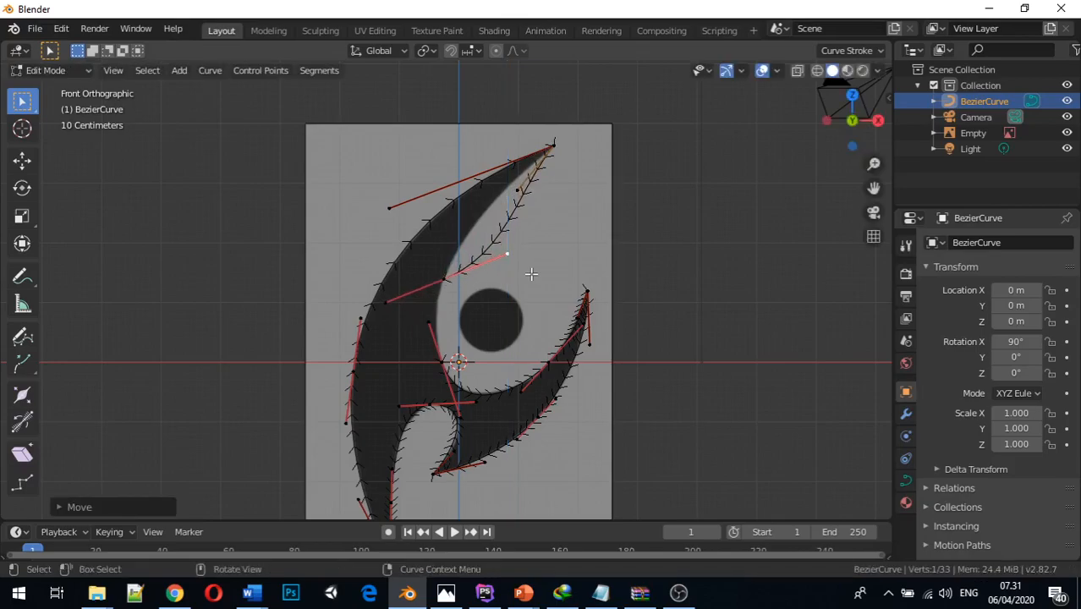
key("g")
key("x")
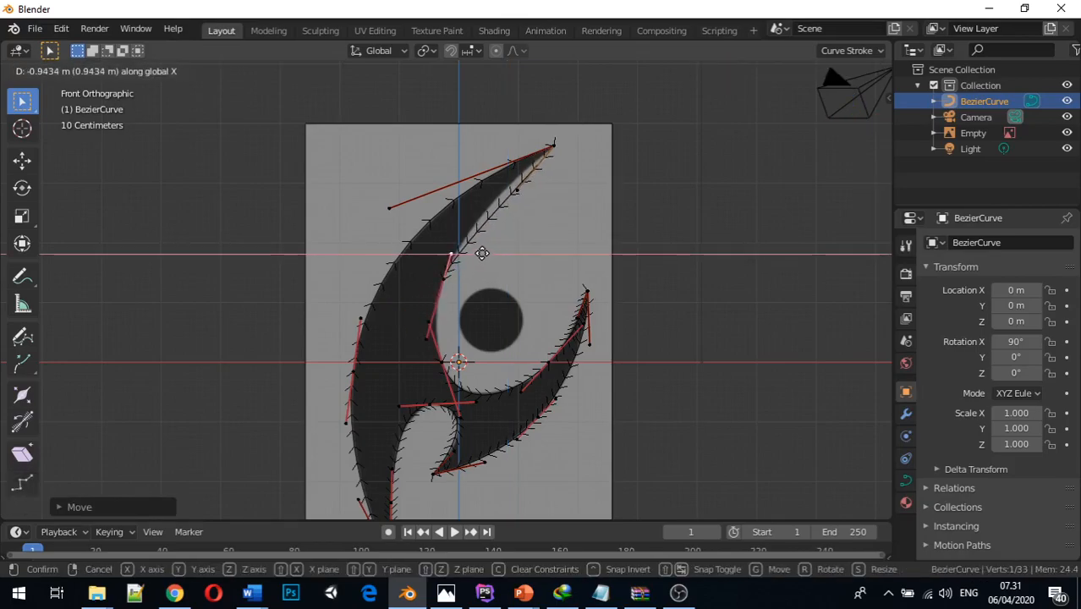
left_click(480, 253)
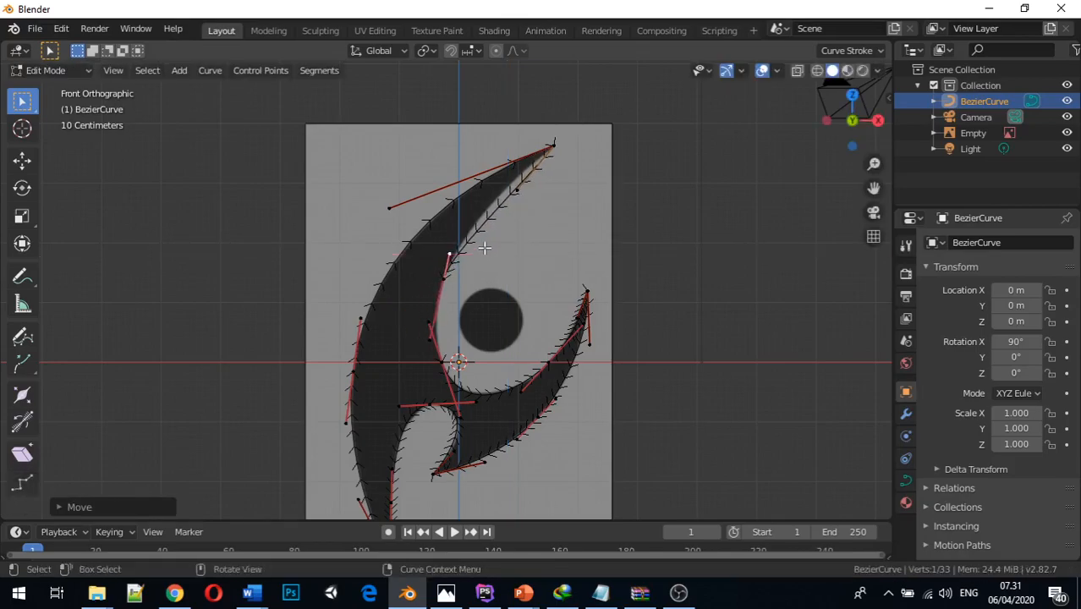
Move the upper tip's inner handle about 0.35 m along negative X so the curve follows the blade's inner edge
left_click(515, 192)
key("g")
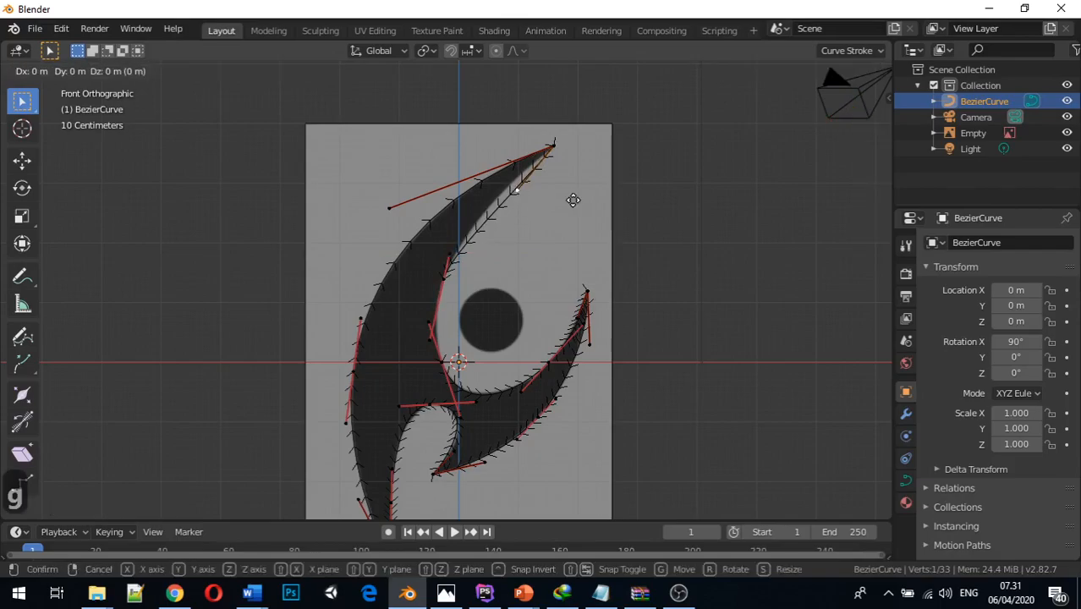
key("x")
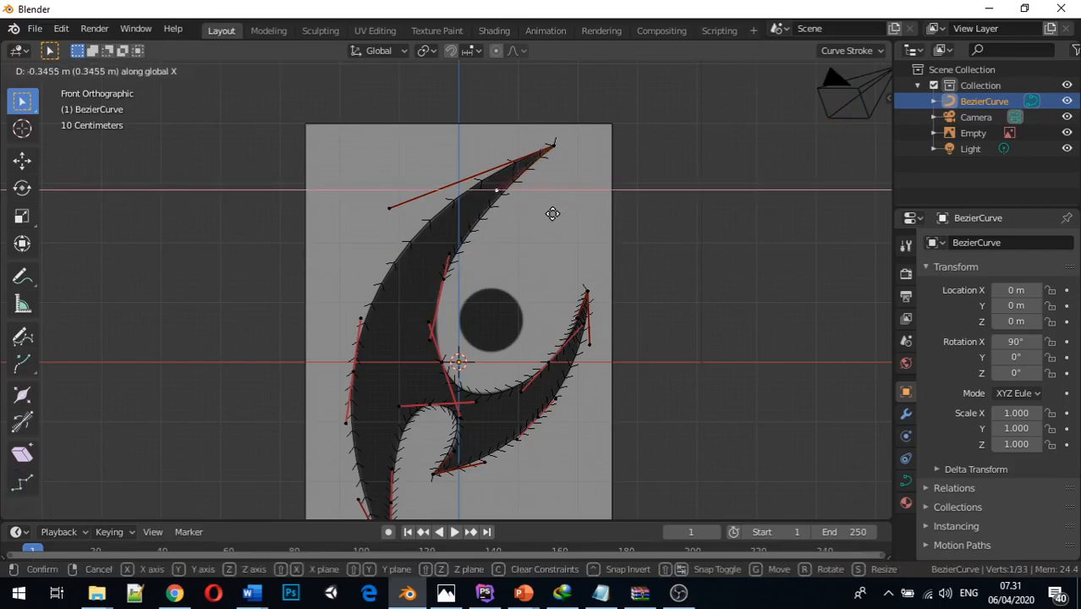
left_click(551, 214)
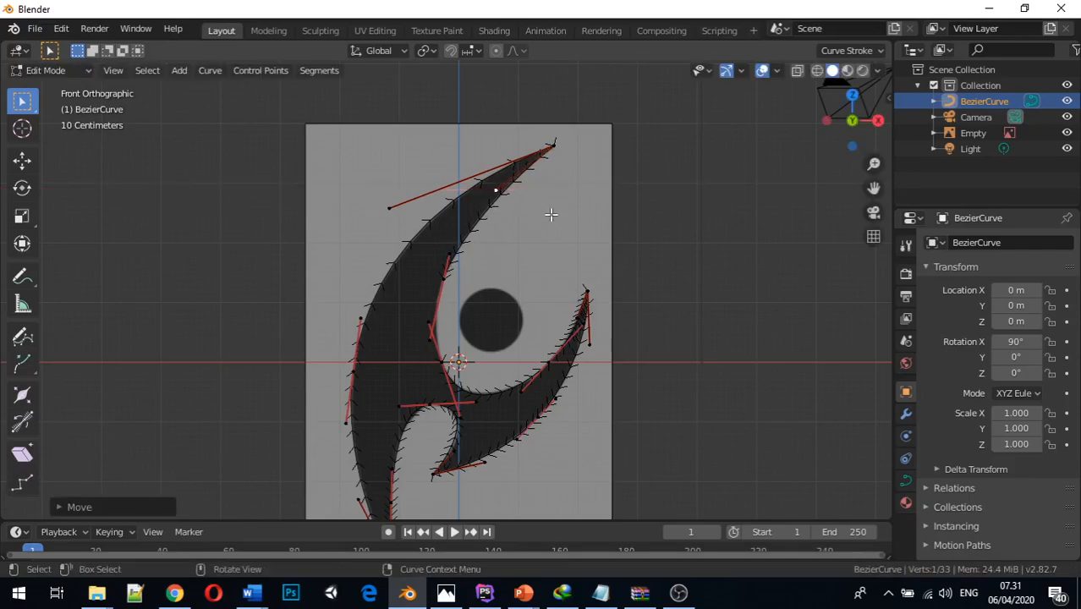
Try closing the open curve between its two end points on the blade's inner edge, and undo the closure
scroll(439, 346, "up", 3)
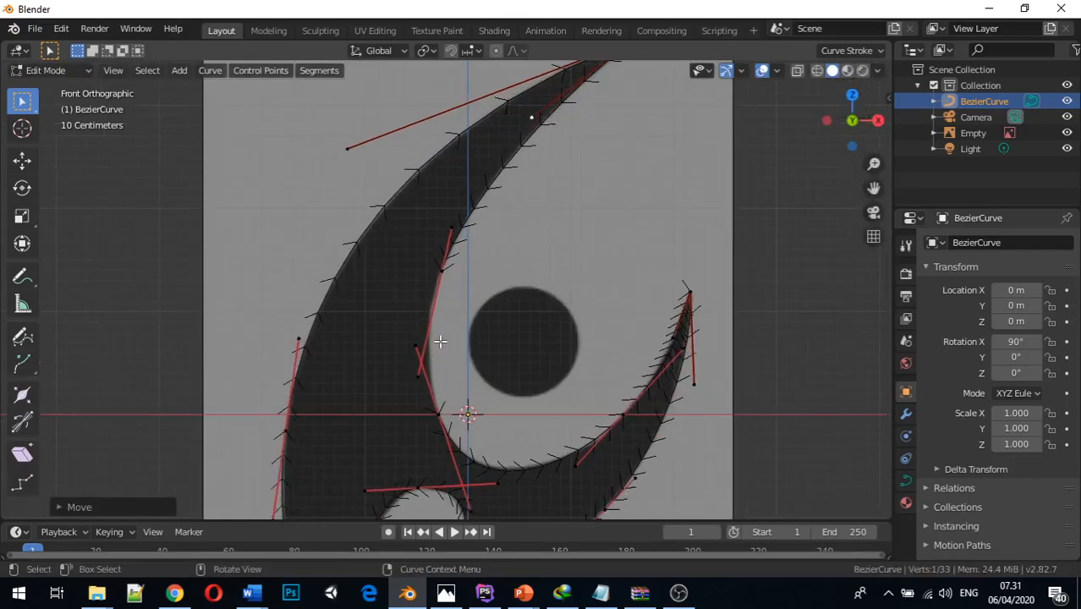
left_click(440, 415)
left_click(442, 271)
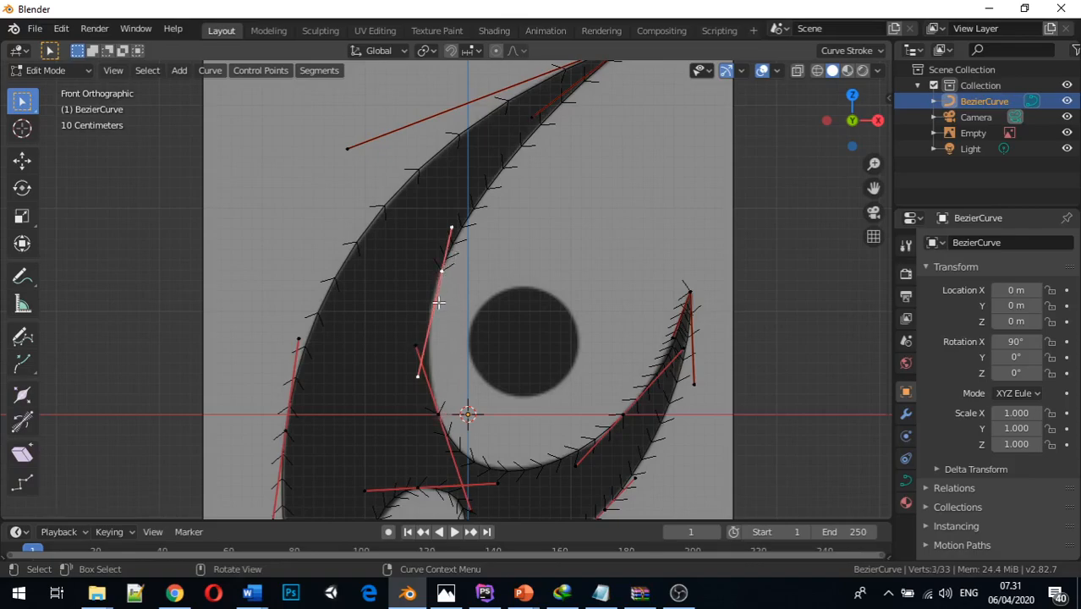
left_click(437, 415)
left_click(441, 270)
left_click(437, 412)
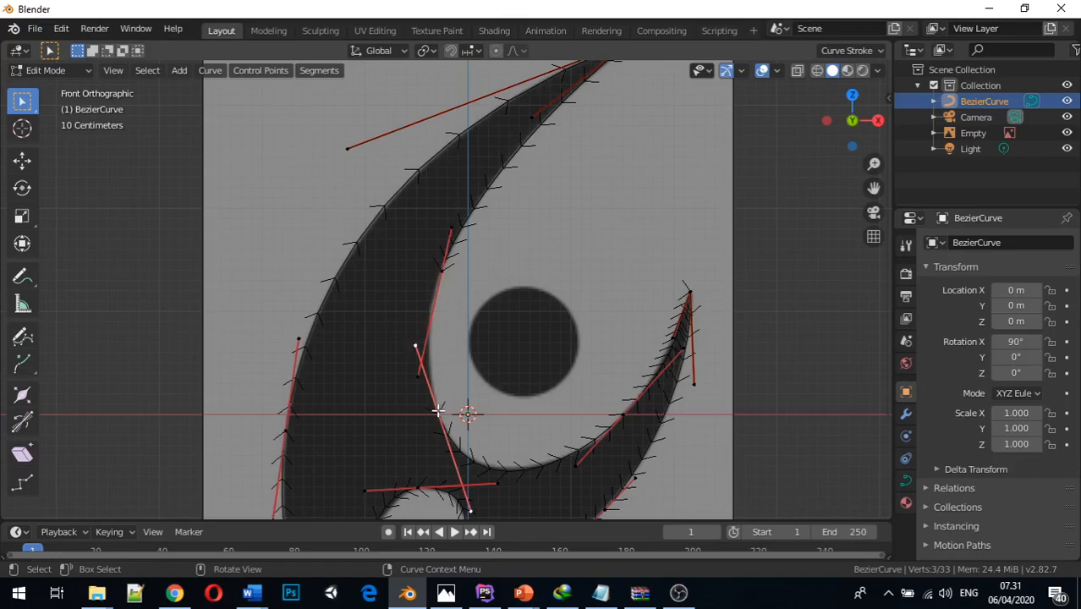
left_click(441, 272)
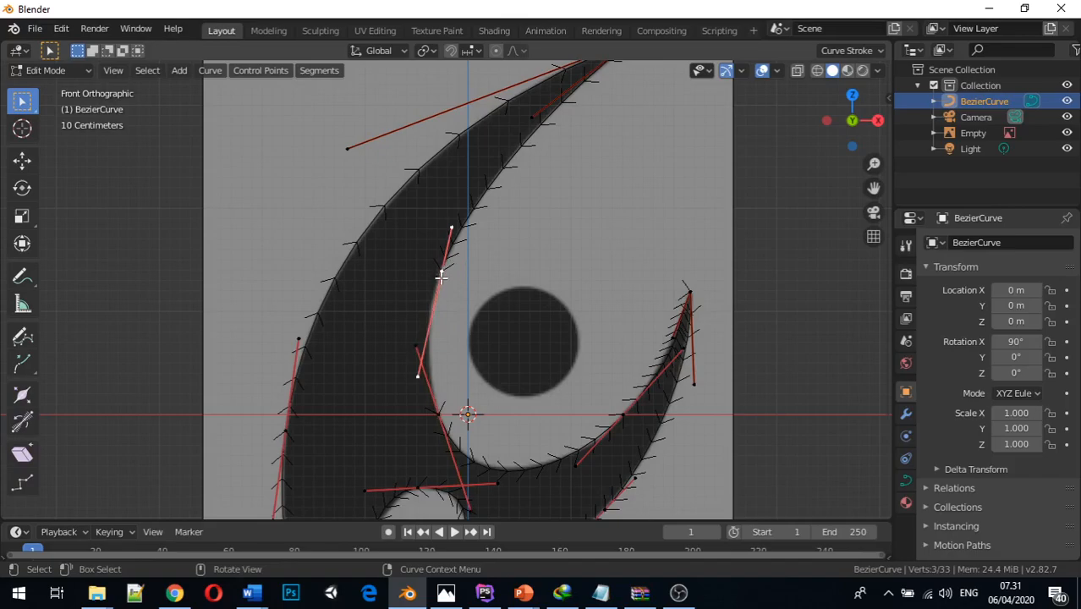
left_click(437, 414)
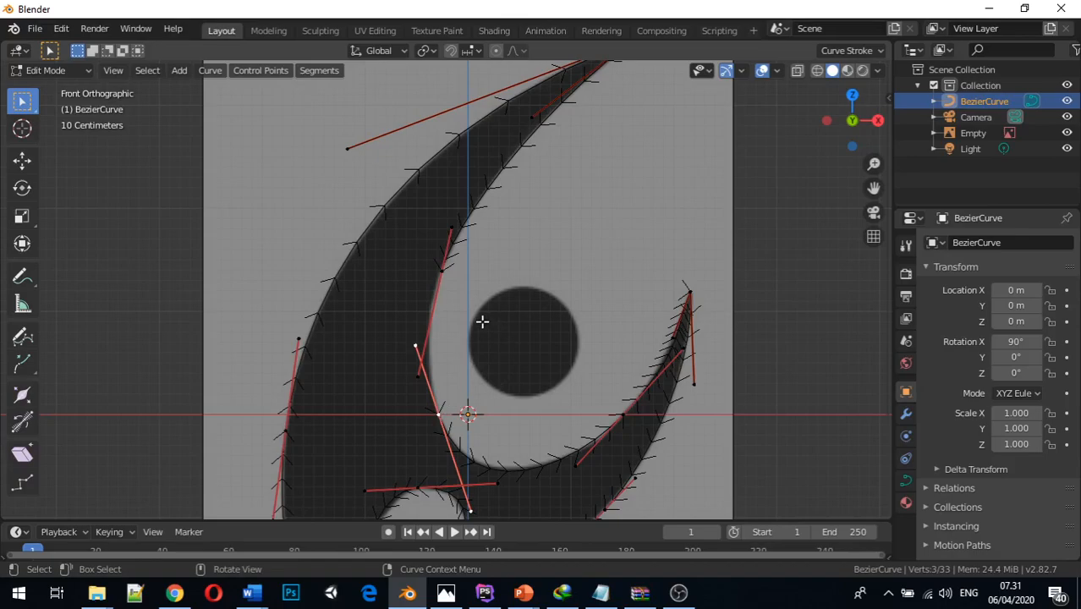
left_click(442, 272)
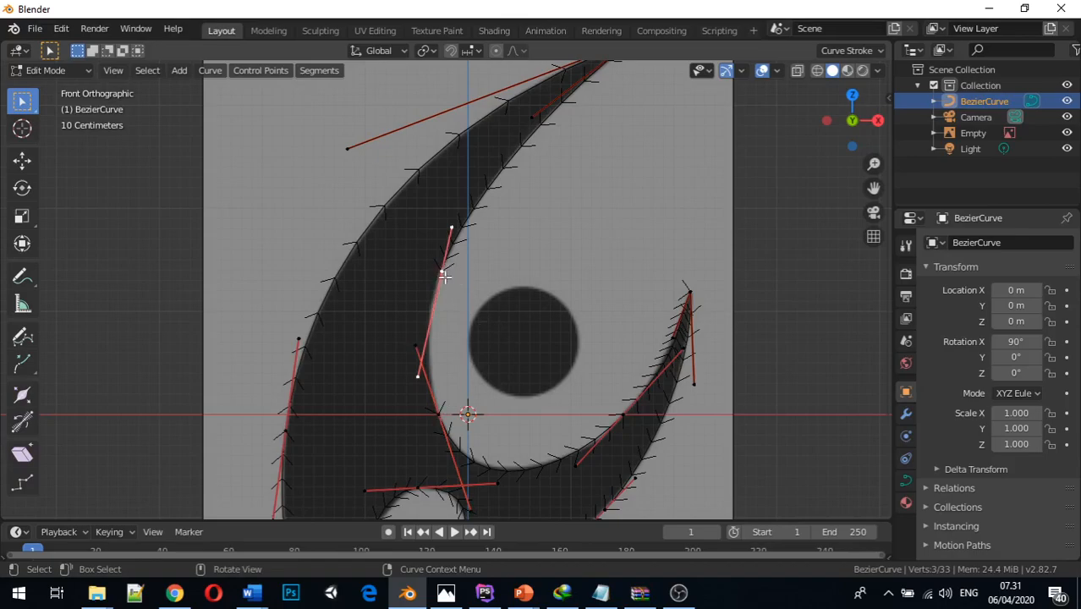
left_click(439, 414, "shift")
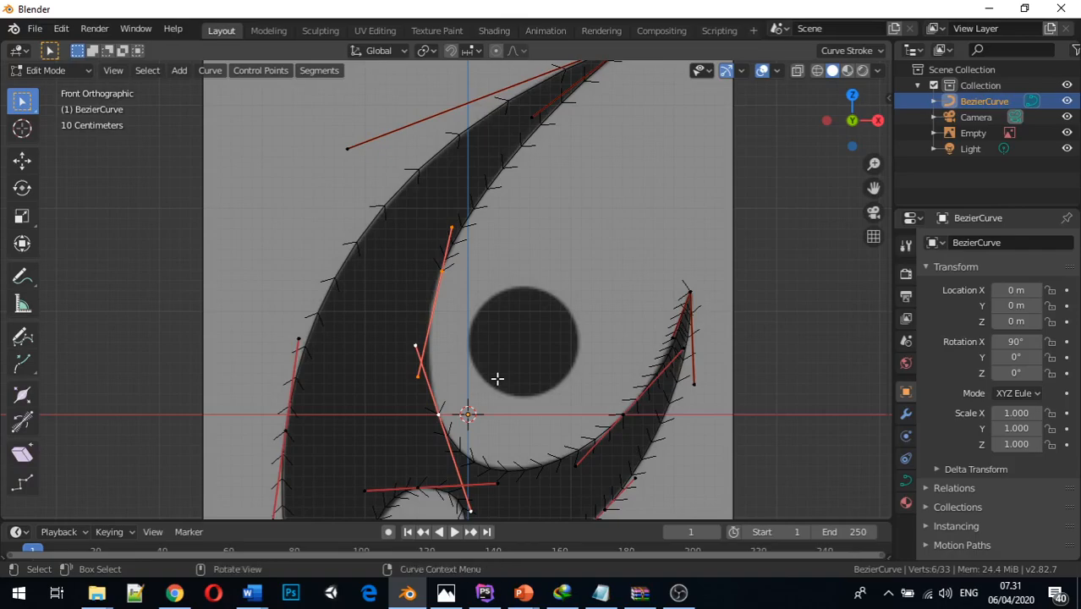
key("alt+c")
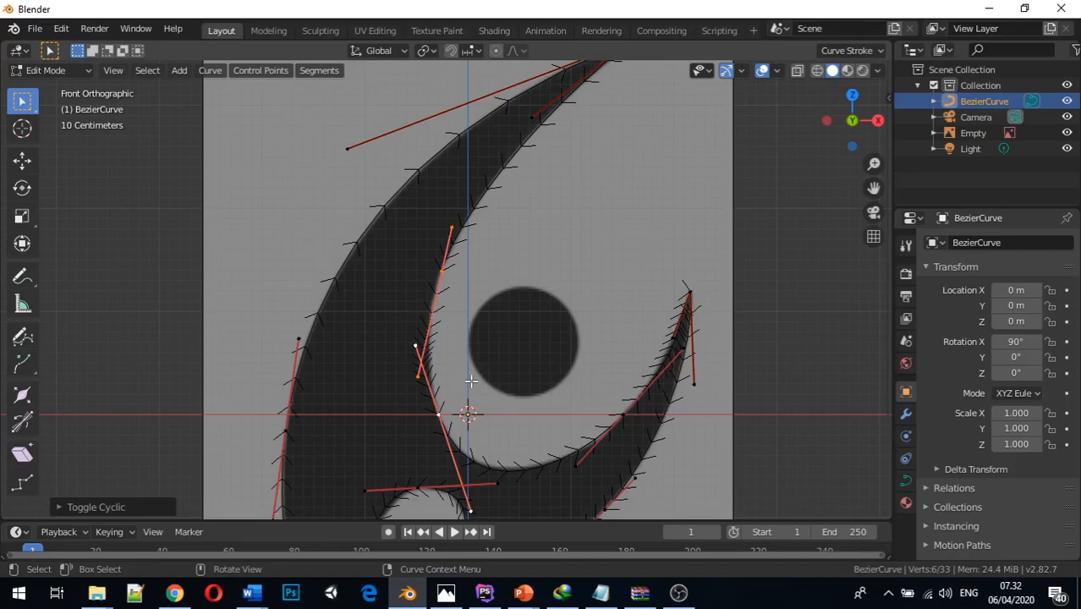
mouse_move(451, 341)
middle_mouse_down()
mouse_move(422, 355)
mouse_move(385, 340)
mouse_move(463, 357)
middle_mouse_up()
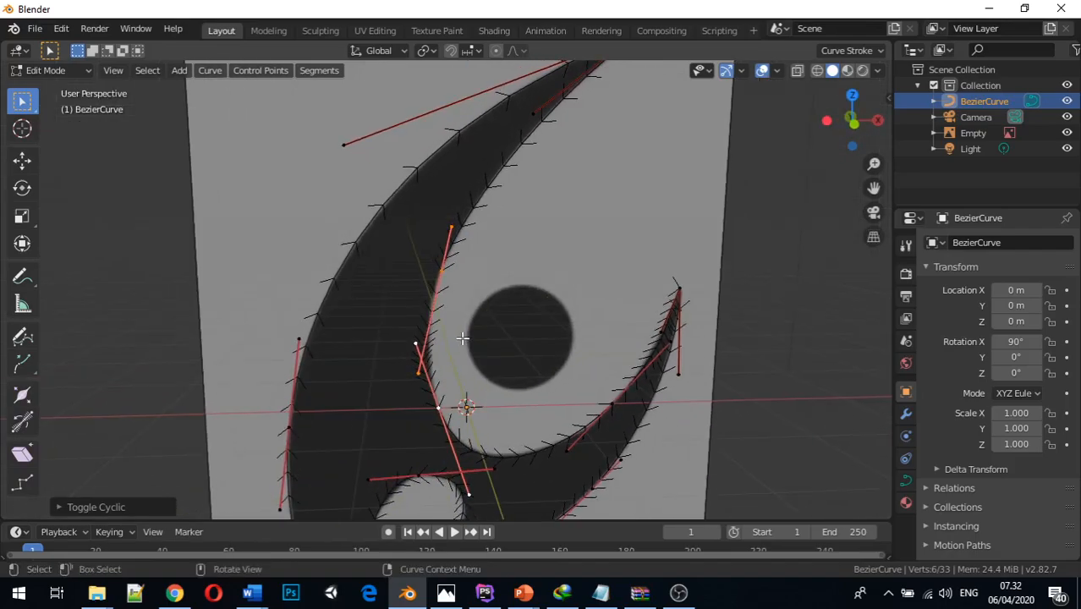
key("ctrl+z")
Close the curve by toggling it cyclic across the gap between the two inner-edge end points
middle_click_drag(439, 326, 436, 296)
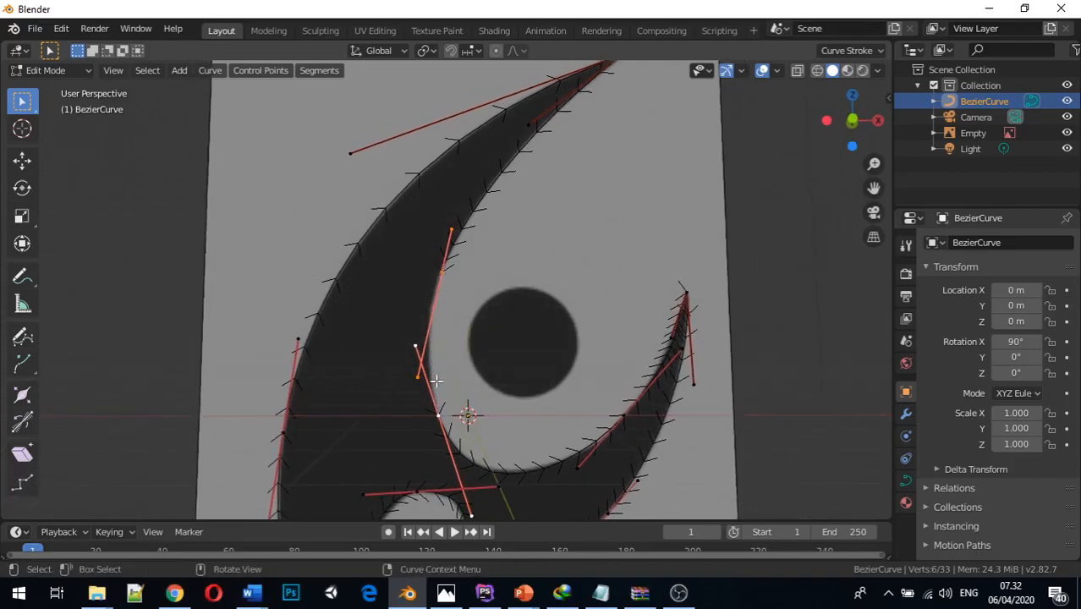
left_click(441, 271)
left_click(439, 413, "shift")
key("alt+c")
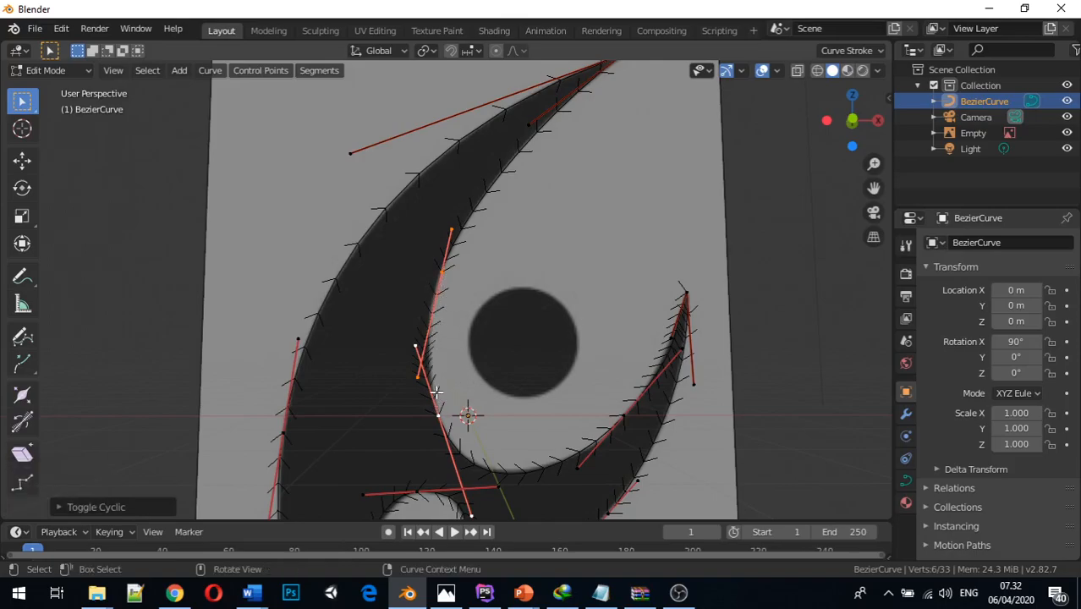
mouse_move(433, 387)
middle_mouse_down()
mouse_move(410, 379)
mouse_move(440, 382)
mouse_move(433, 372)
middle_mouse_up()
scroll(429, 361, "up", 4)
scroll(429, 361, "down", 2)
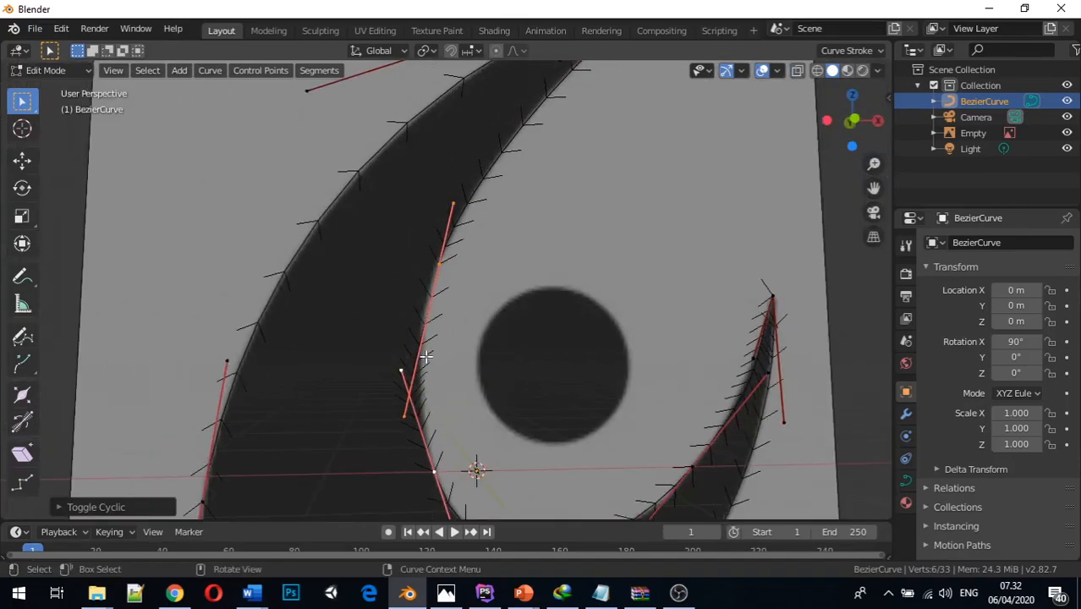
In front view, move the lower handle of the upper inner-edge point about 0.55 m up Z and 0.13 m along X to fit the edge
key("KP_1")
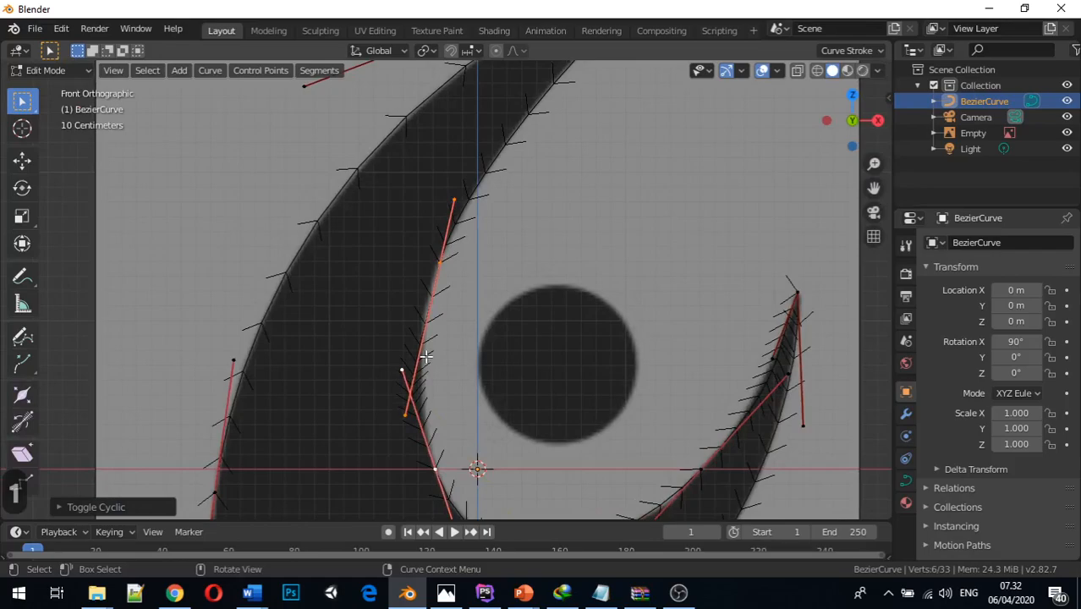
left_click(401, 415)
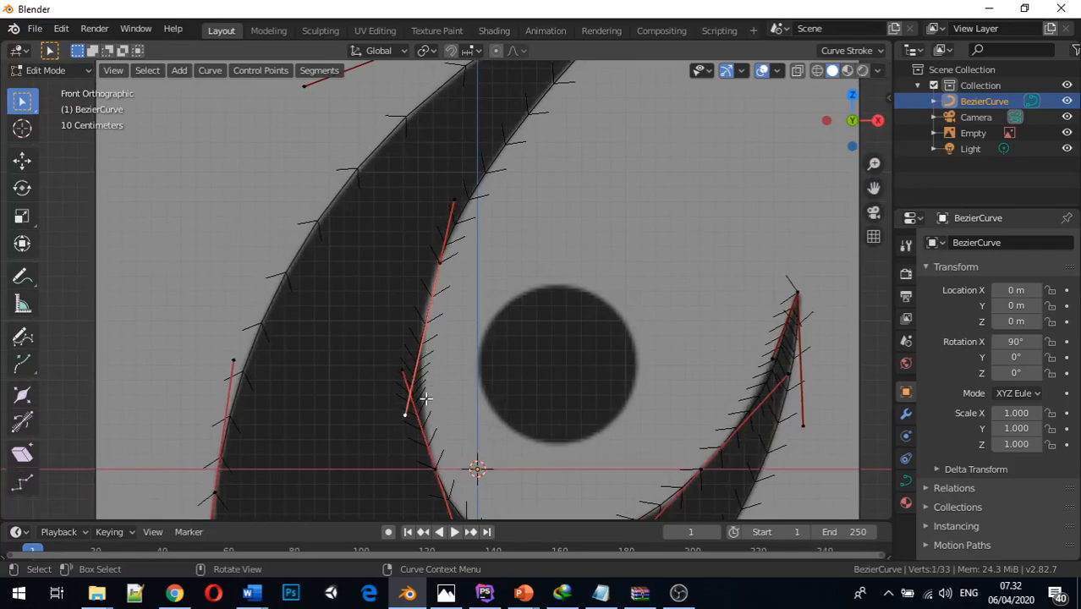
key("g")
key("z")
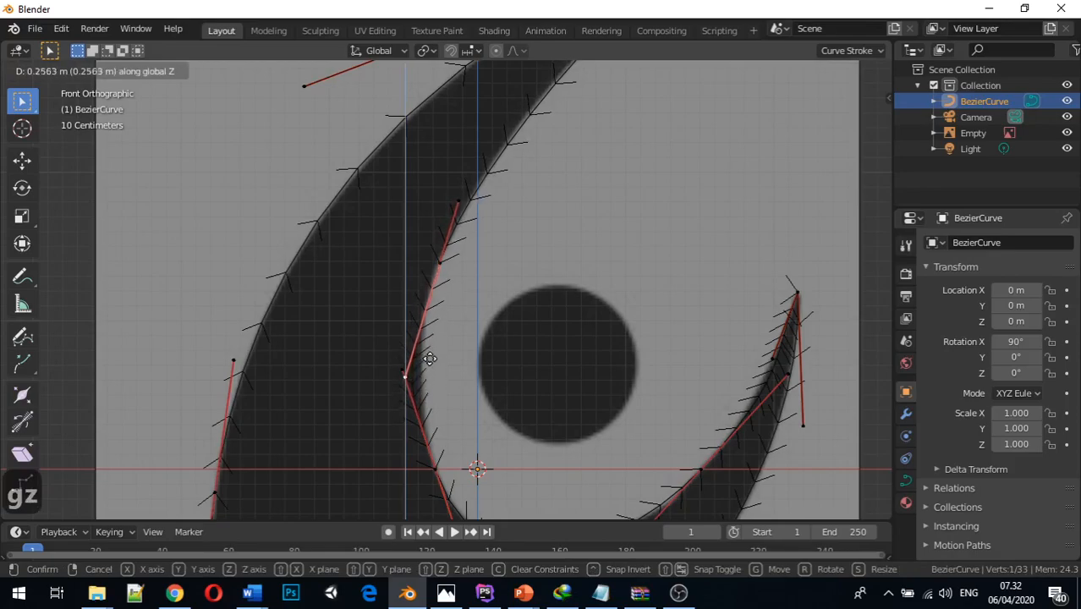
left_click(434, 331)
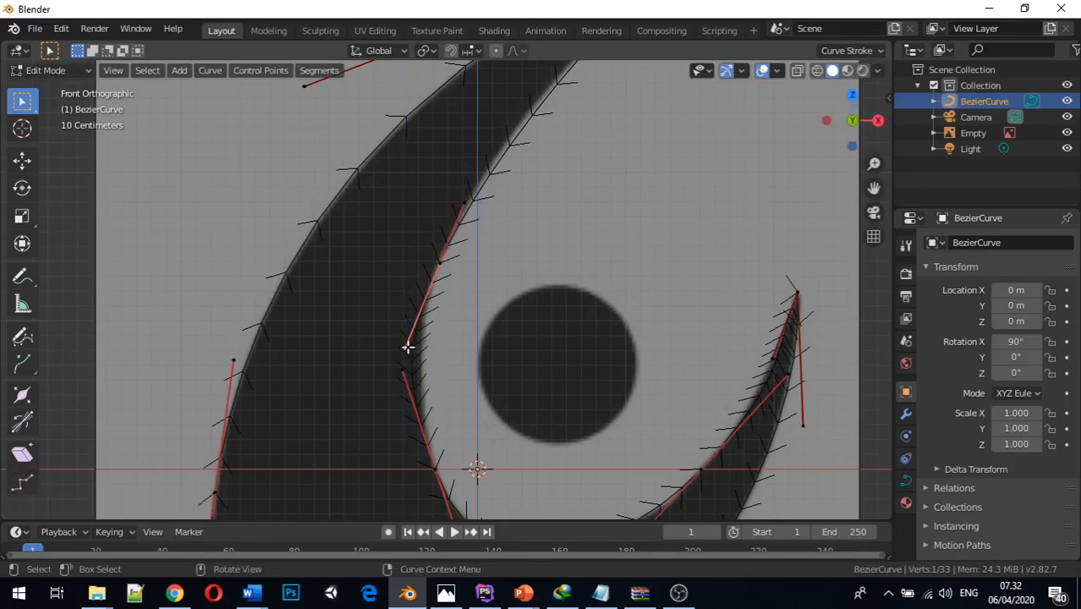
key("g")
key("z")
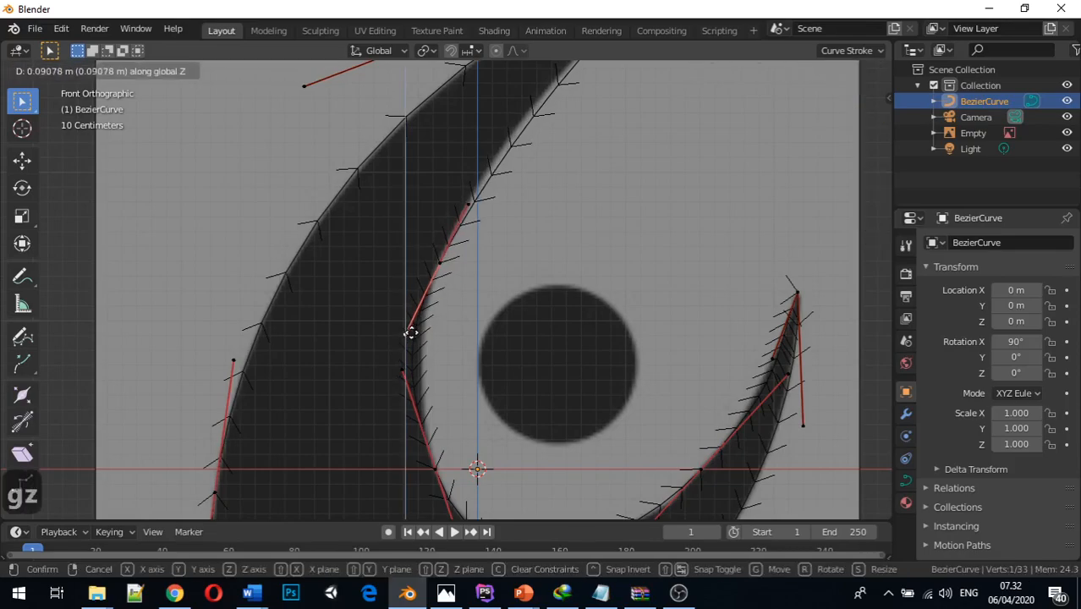
left_click(411, 329)
key("g")
key("x")
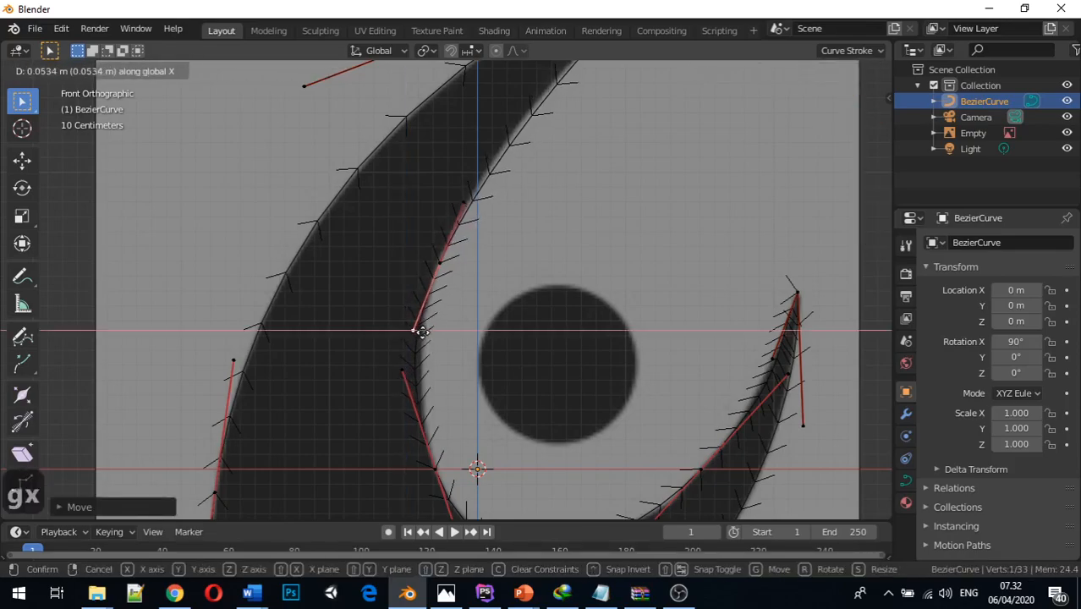
left_click(433, 333)
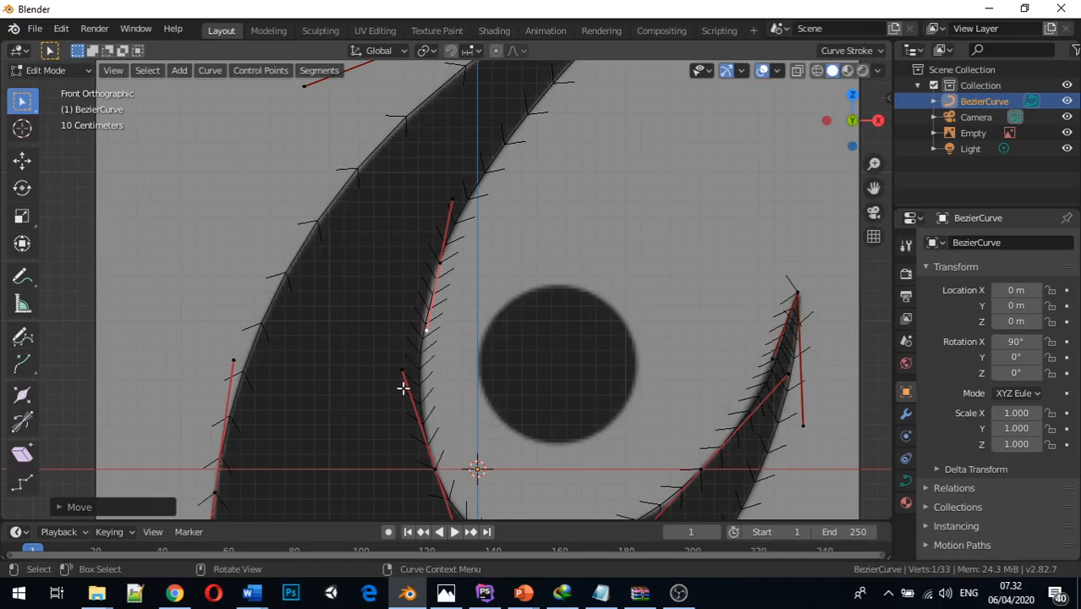
Move the upper handle of the lower inner-edge point about 0.1 m up Z so the closing segment follows the blade
scroll(409, 374, "down", 2)
scroll(410, 380, "up", 1)
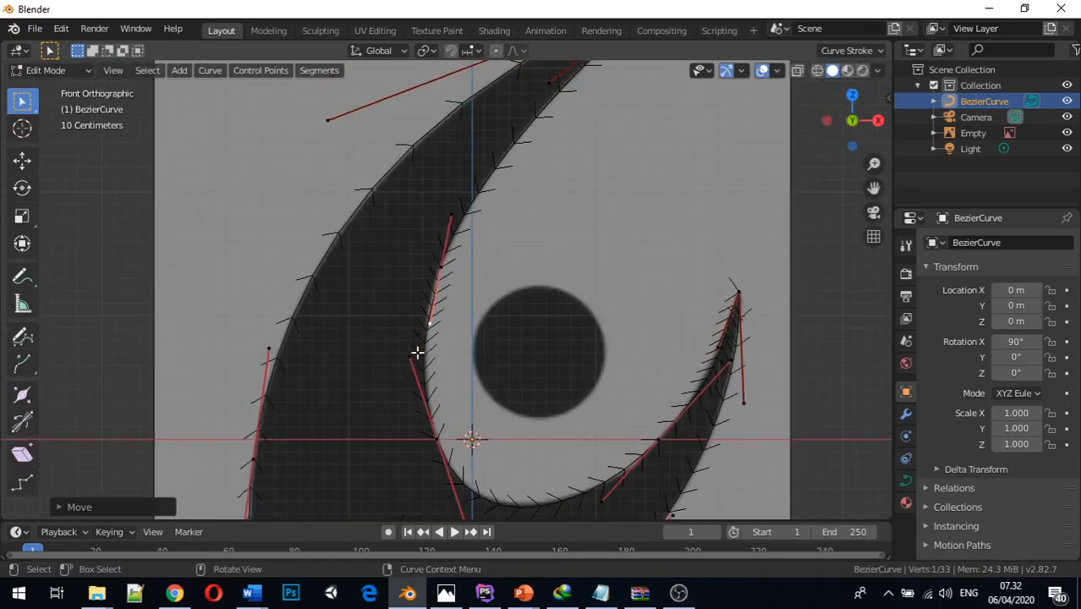
left_click(411, 356)
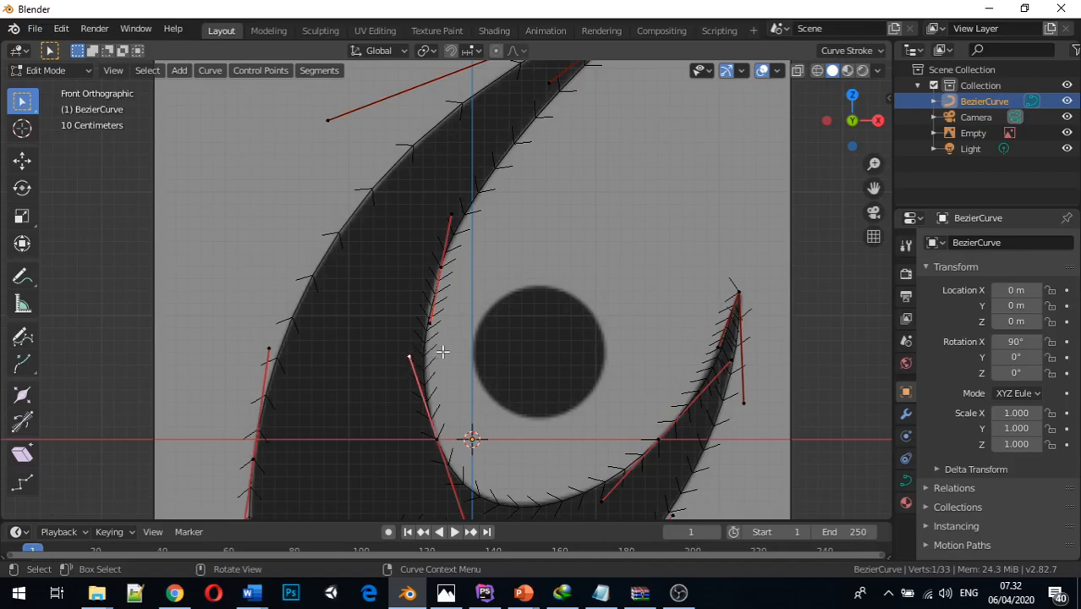
key("g")
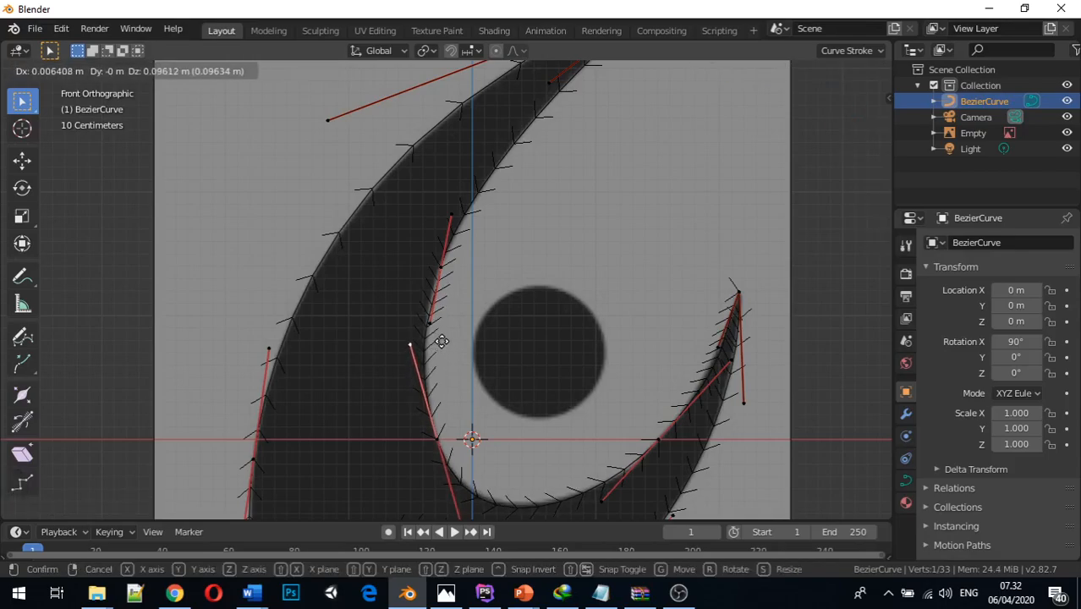
key("x")
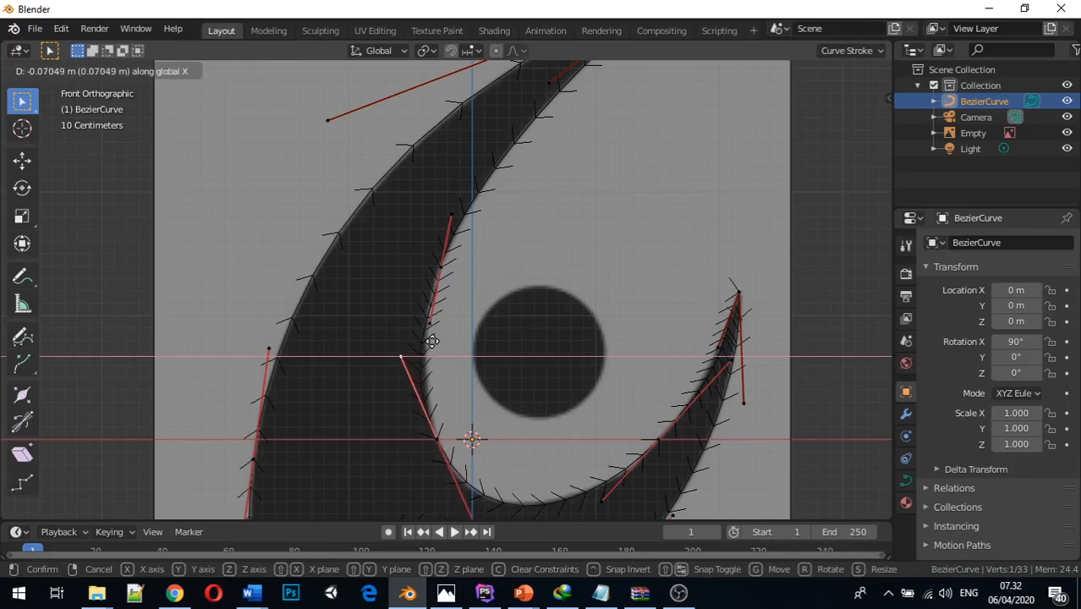
left_click(441, 345)
key("g")
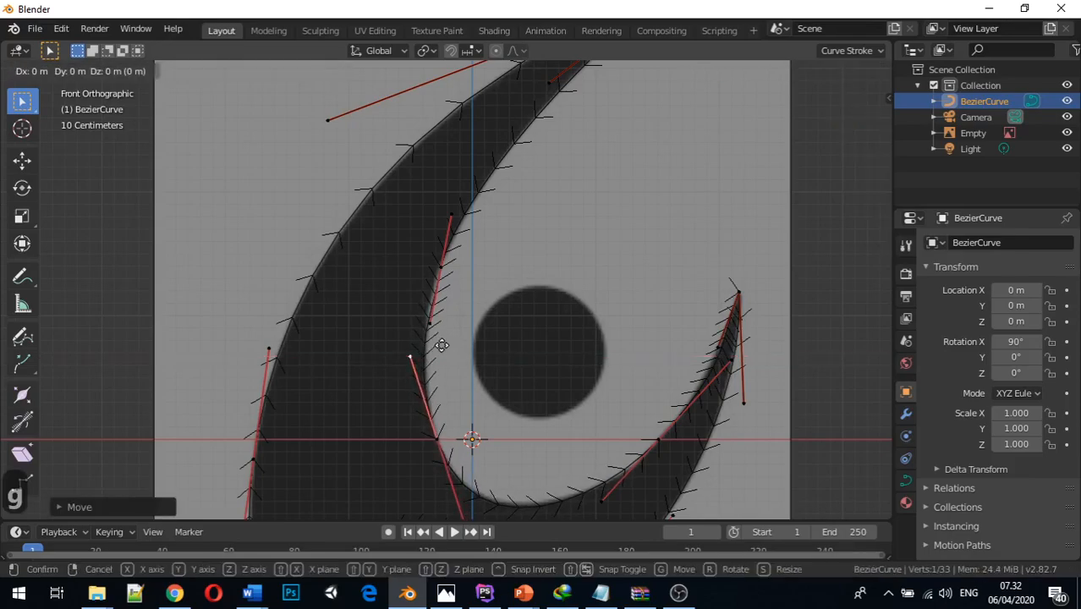
key("z")
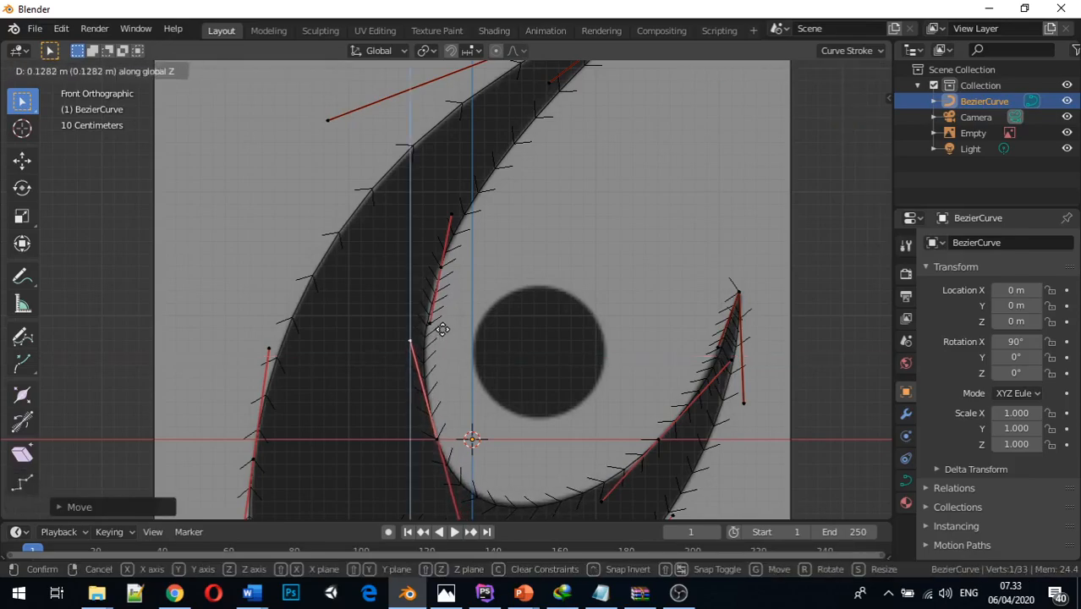
left_click(441, 334)
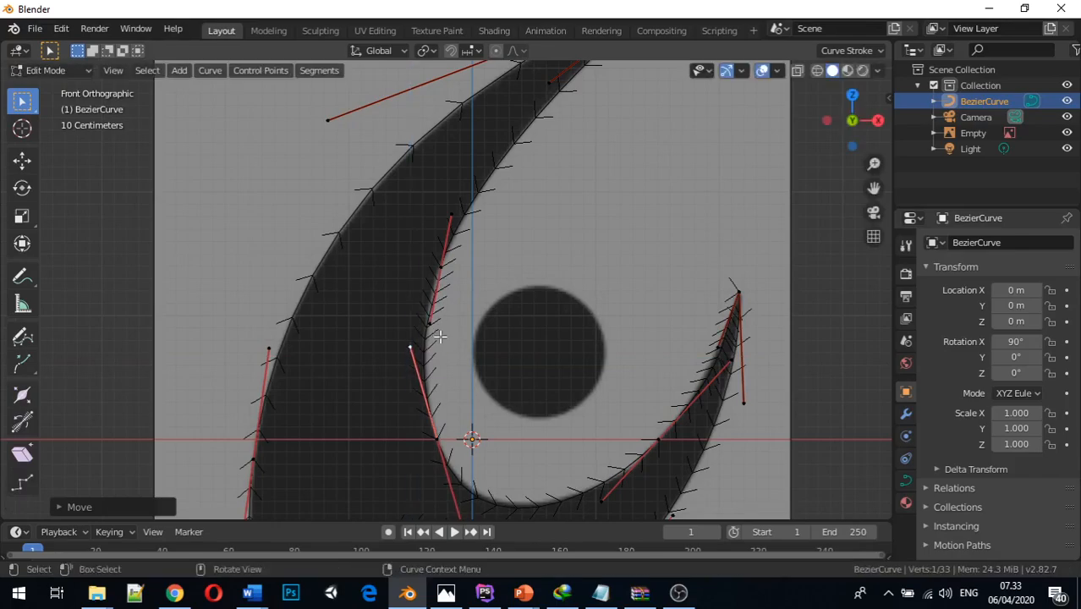
Change the Bezier curve's shape from 3D to 2D in its object data settings
scroll(498, 359, "down", 2)
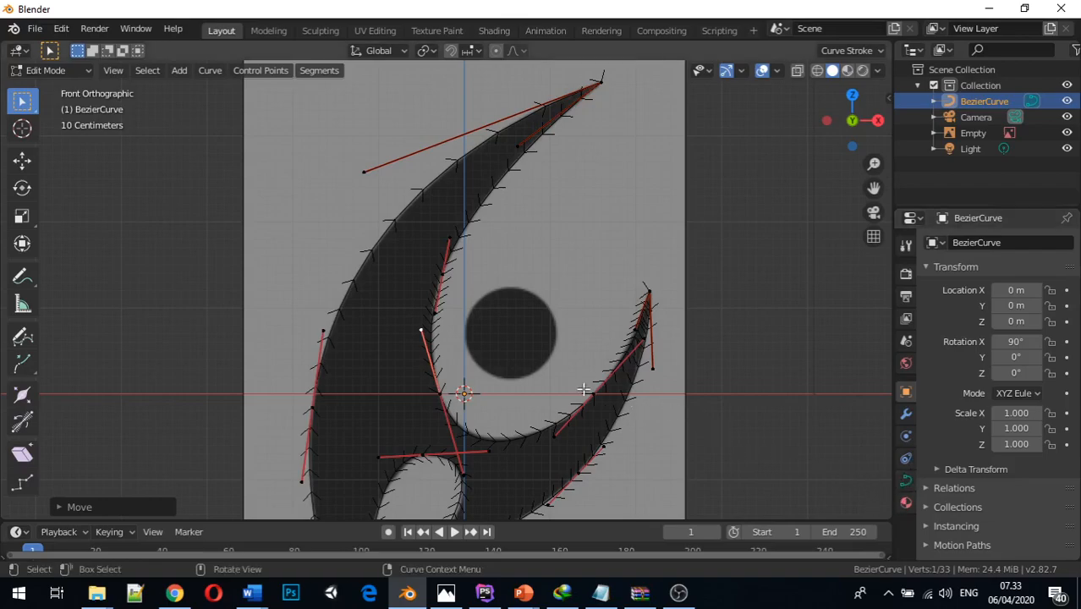
scroll(924, 417, "down", 2)
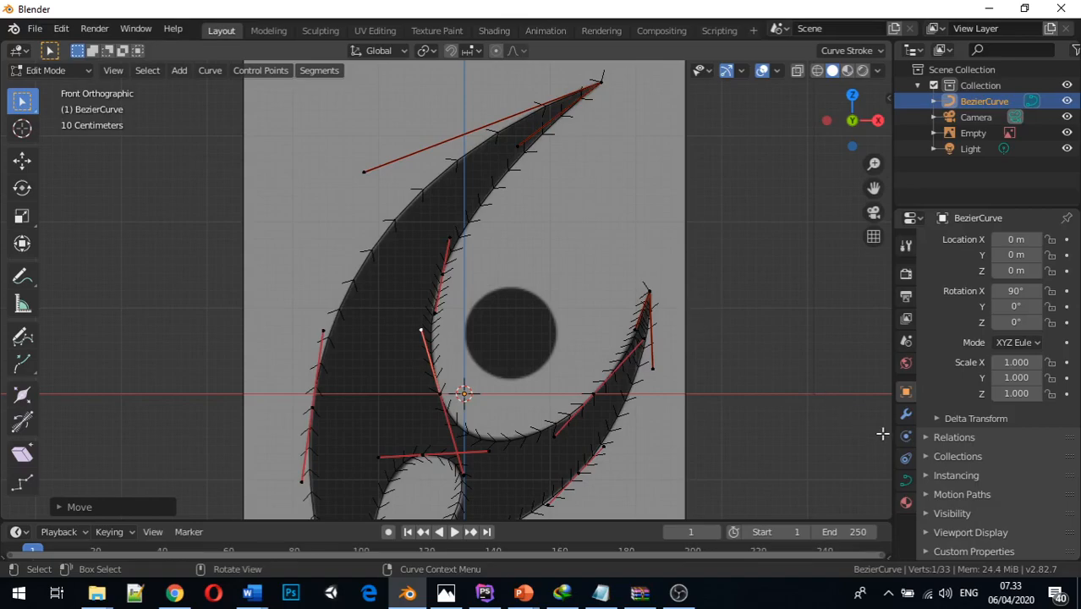
left_click(906, 481)
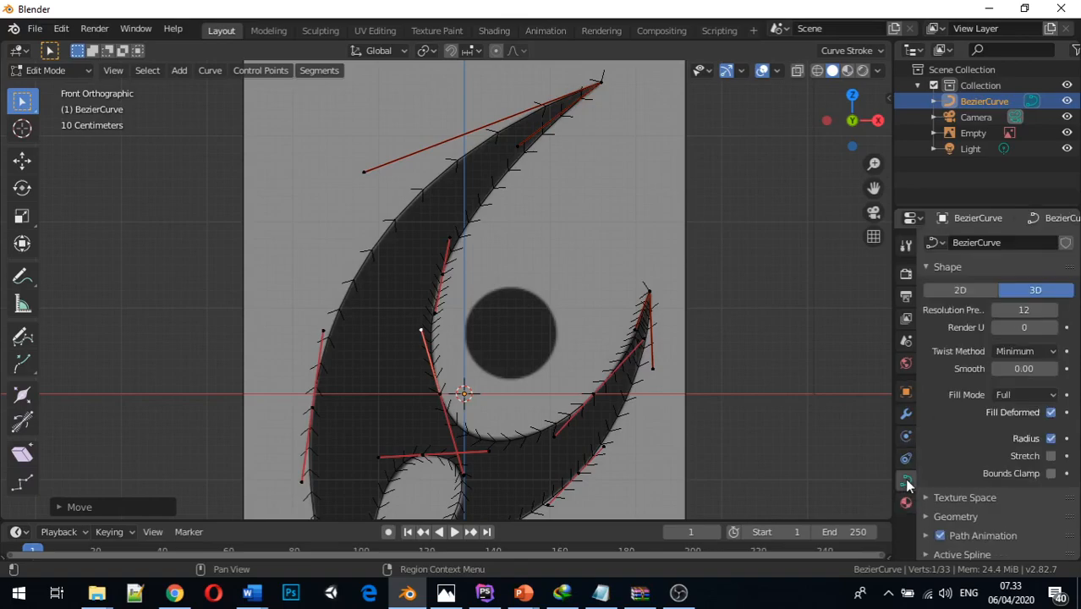
scroll(810, 381, "down", 2)
mouse_move(762, 376)
middle_mouse_down()
mouse_move(742, 379)
mouse_move(753, 379)
middle_mouse_up()
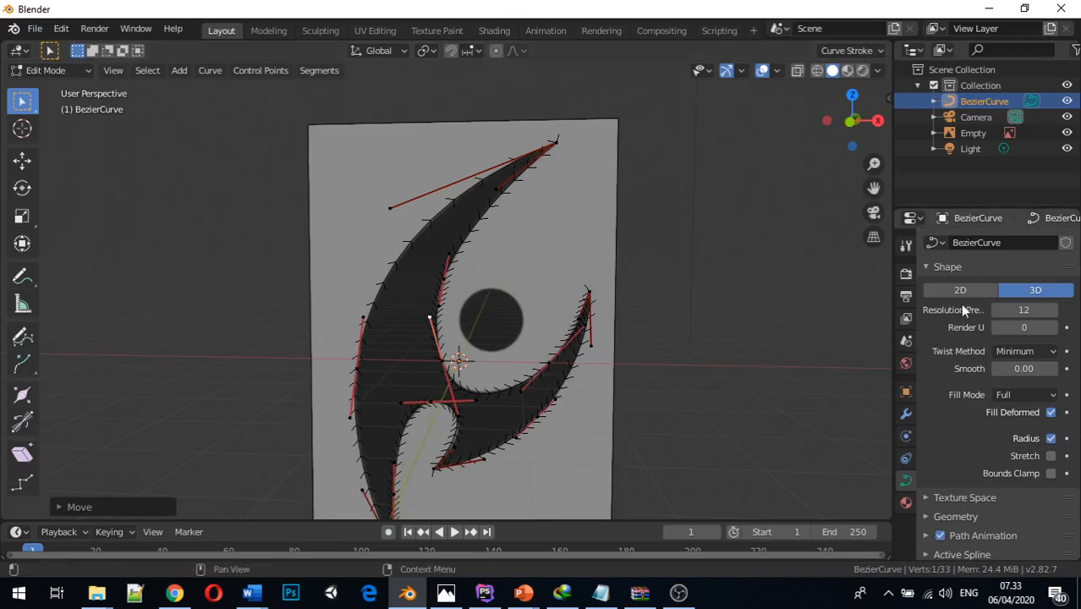
left_click(960, 291)
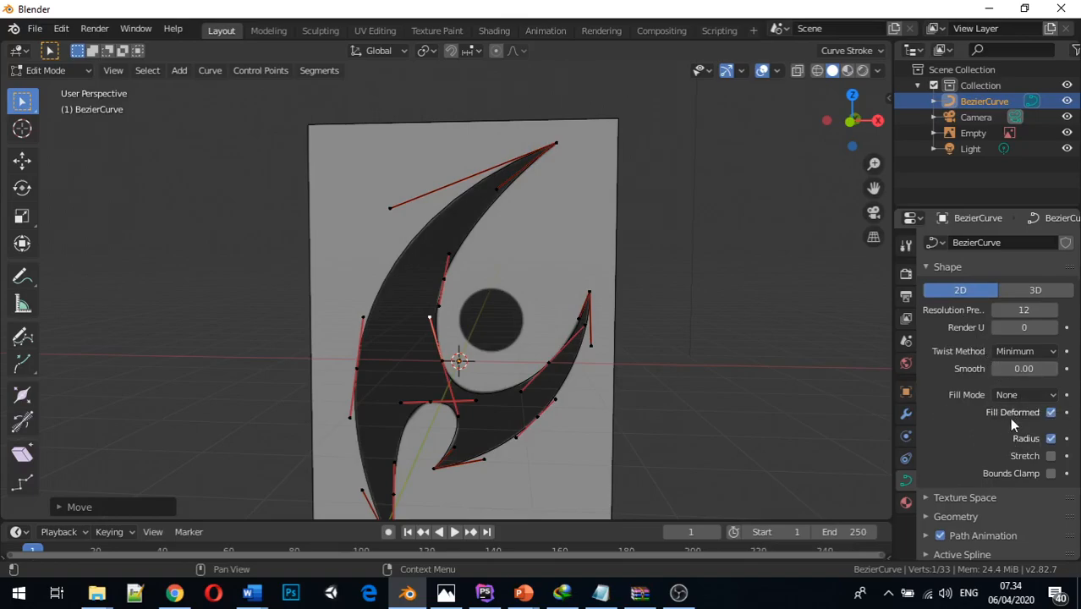
left_click(1021, 396)
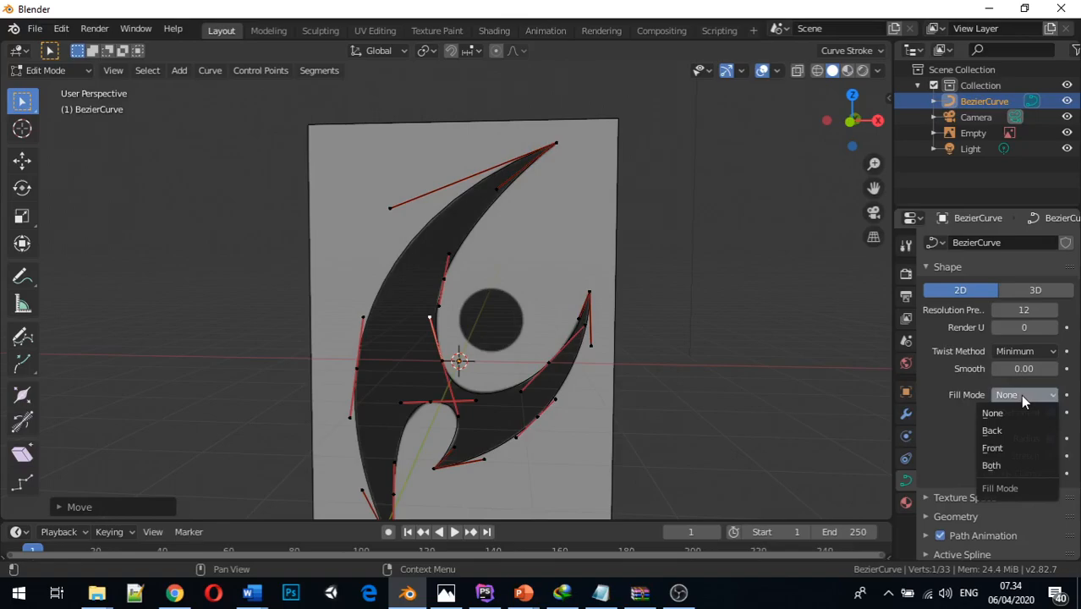
left_click(1022, 400)
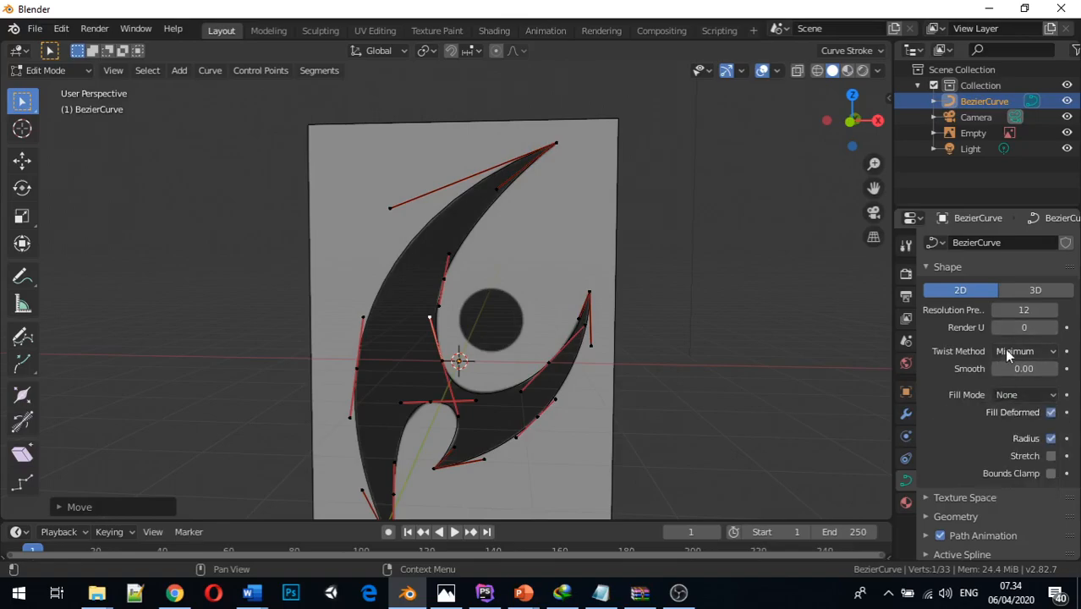
Try a Render U resolution of 18 for the curve, and undo the last change
scroll(1004, 334, "down", 1)
scroll(1004, 337, "up", 1)
left_click_drag(1003, 337, 1015, 336)
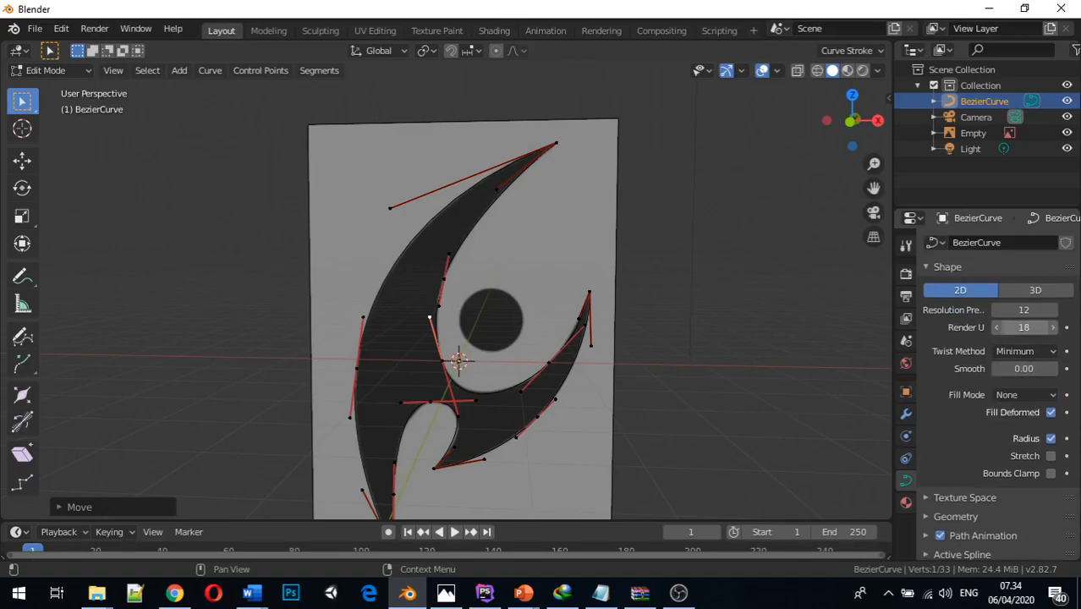
key("ctrl+z")
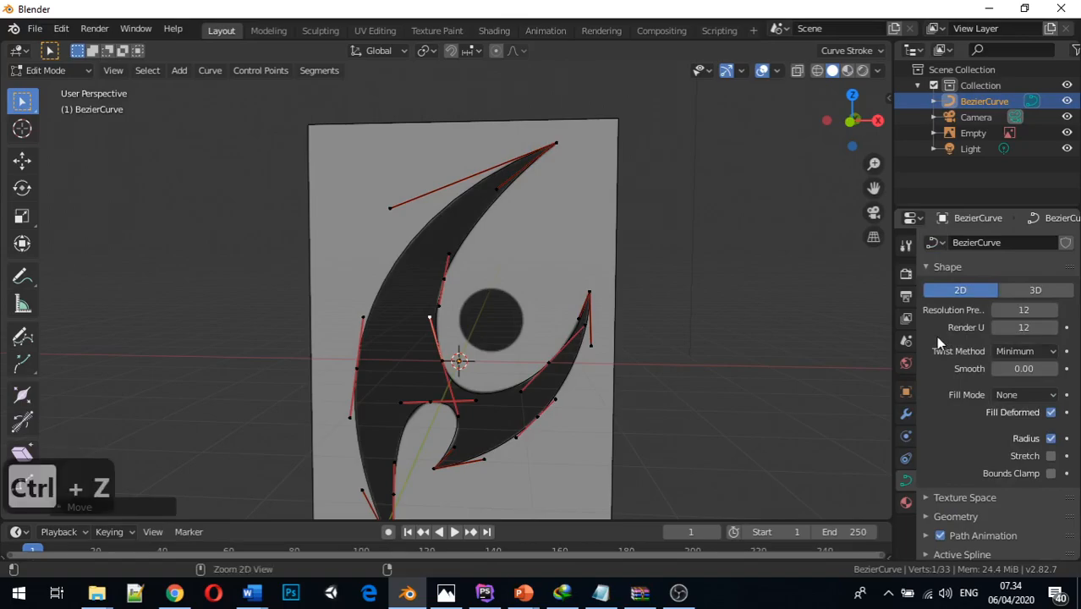
Extrude the Bezier curve by 0.46 m in its geometry settings and check the thickness from several angles
scroll(973, 402, "down", 2)
scroll(975, 409, "down", 1)
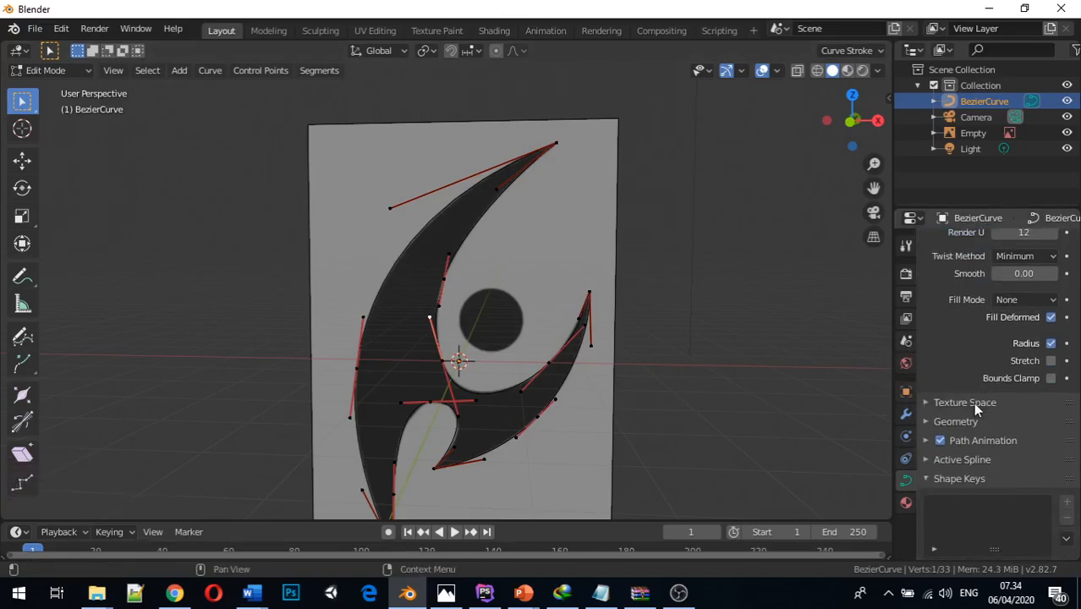
scroll(973, 410, "down", 1)
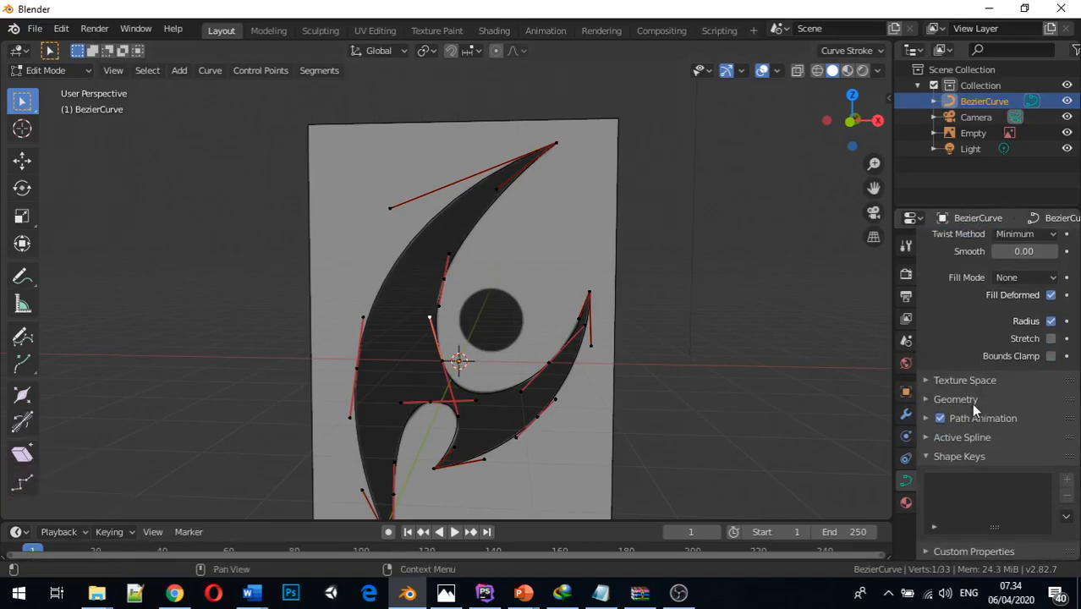
left_click(964, 401)
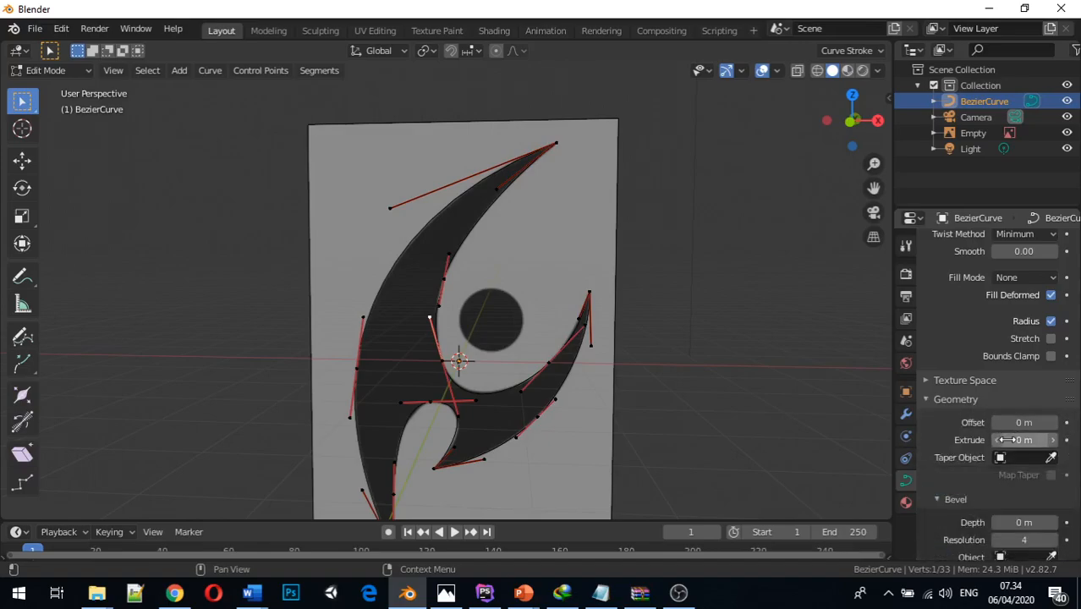
left_click_drag(1012, 440, 1057, 440)
middle_click_drag(729, 389, 614, 401)
left_click_drag(1018, 440, 854, 441)
middle_click_drag(751, 398, 837, 365)
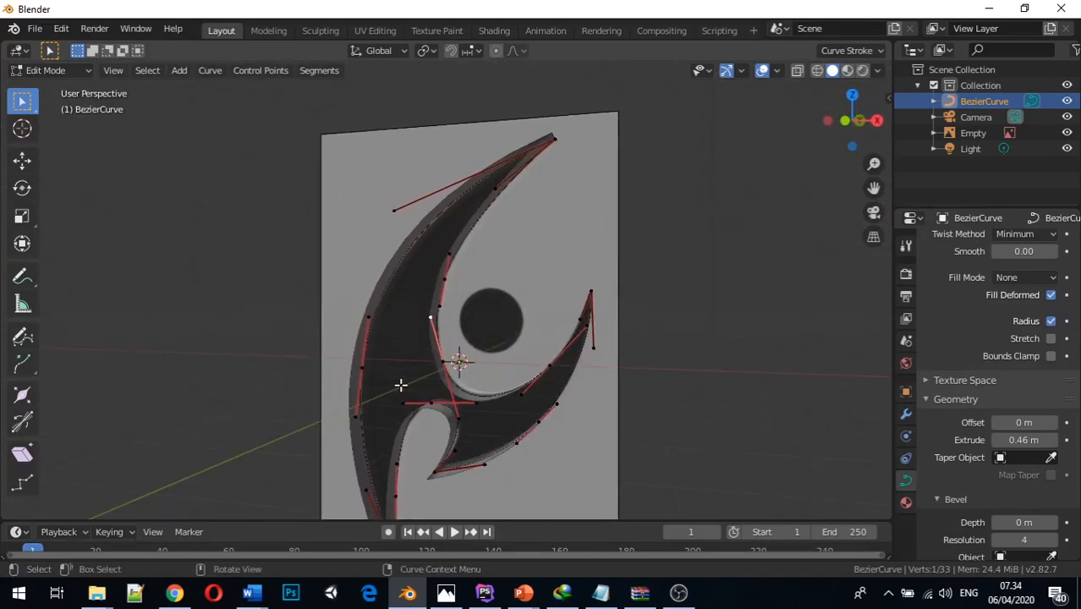
middle_click_drag(610, 404, 621, 438)
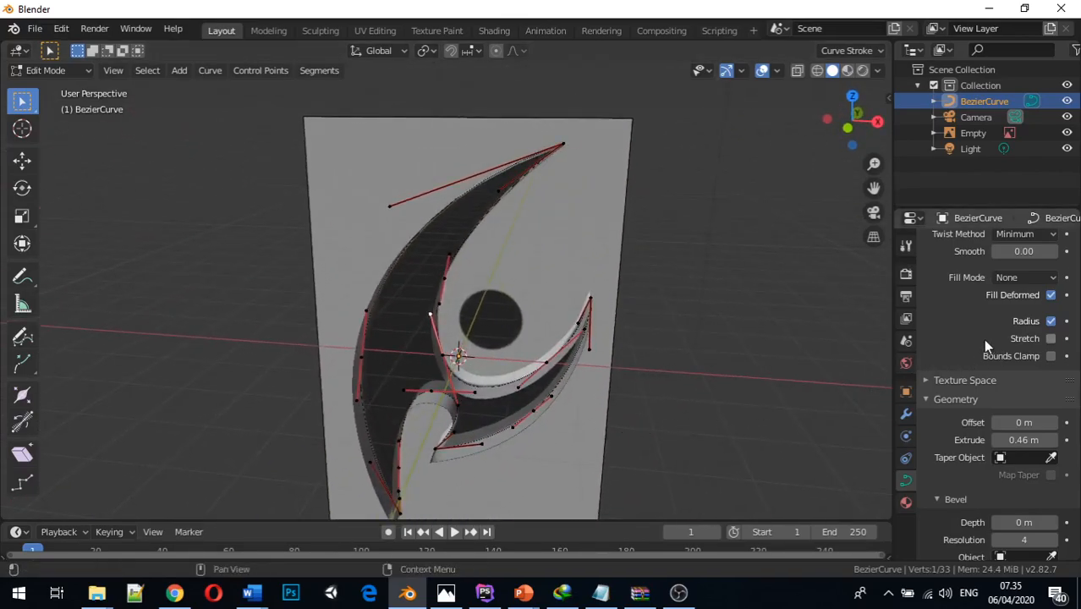
Try the Back and Front fill modes on the extruded curve and compare them from different angles
scroll(983, 339, "up", 3)
scroll(981, 326, "up", 1)
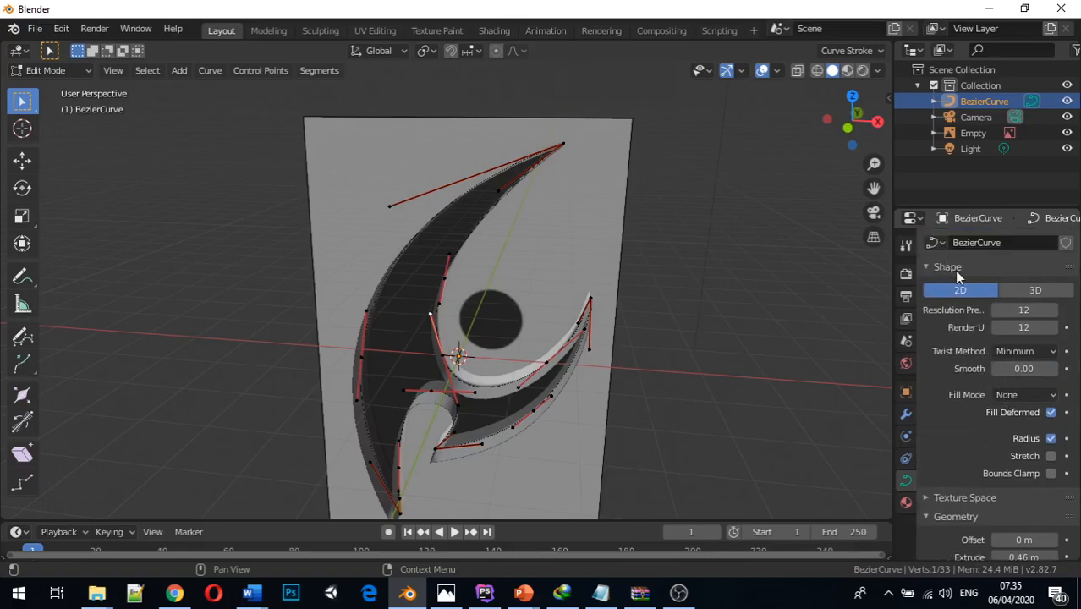
scroll(983, 446, "down", 2)
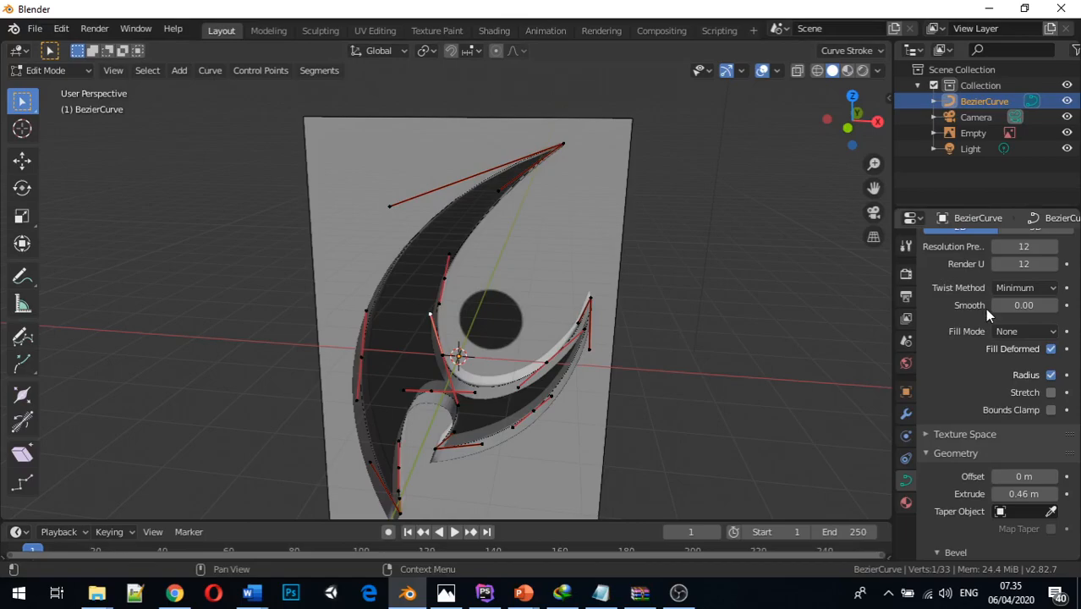
scroll(984, 308, "up", 2)
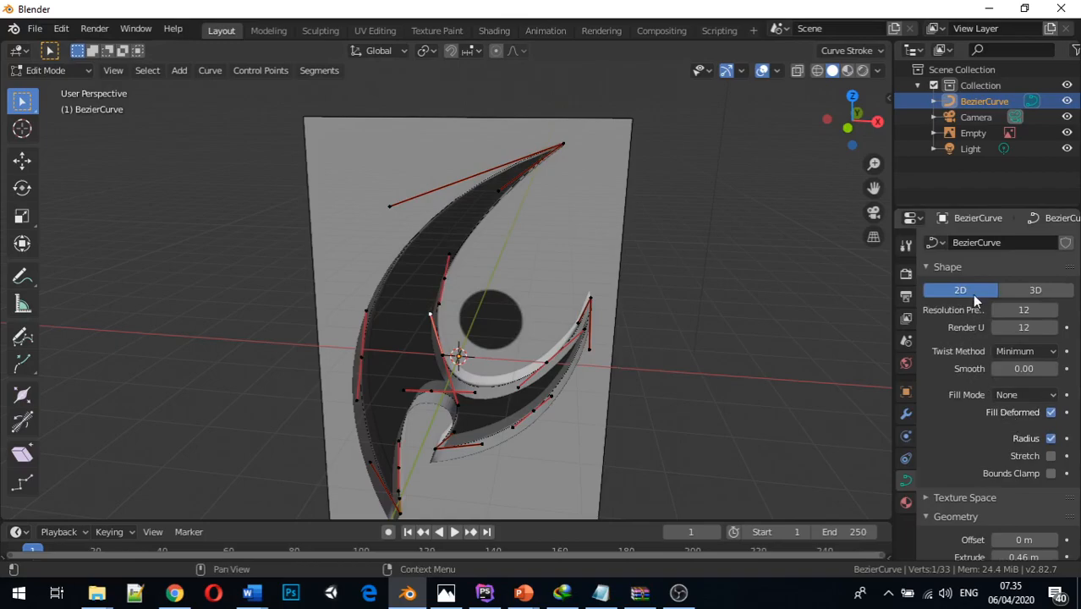
left_click(1028, 399)
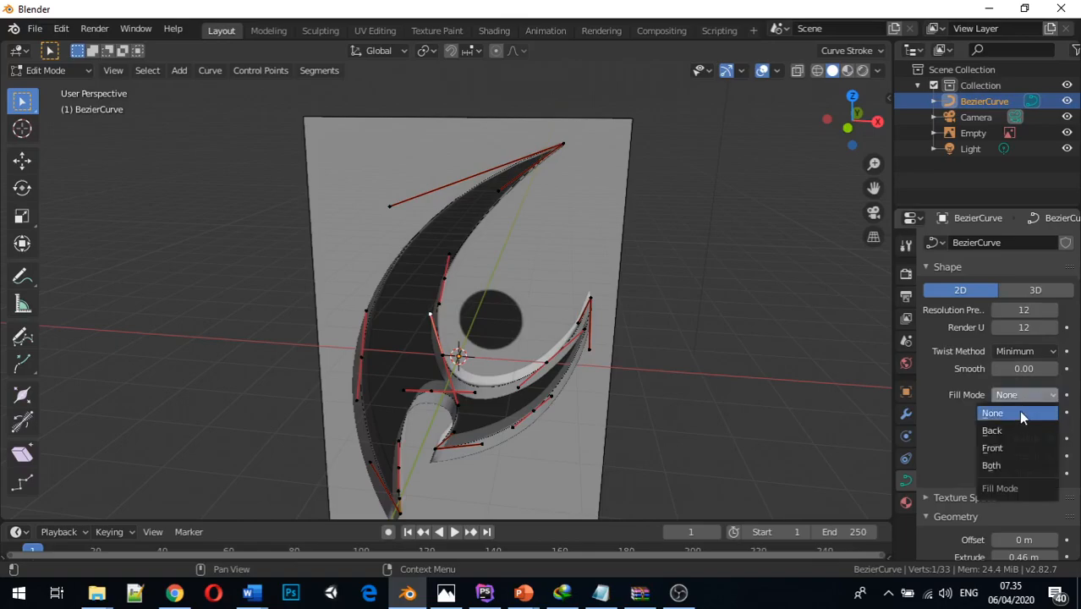
left_click(1016, 429)
middle_click_drag(768, 373, 736, 351)
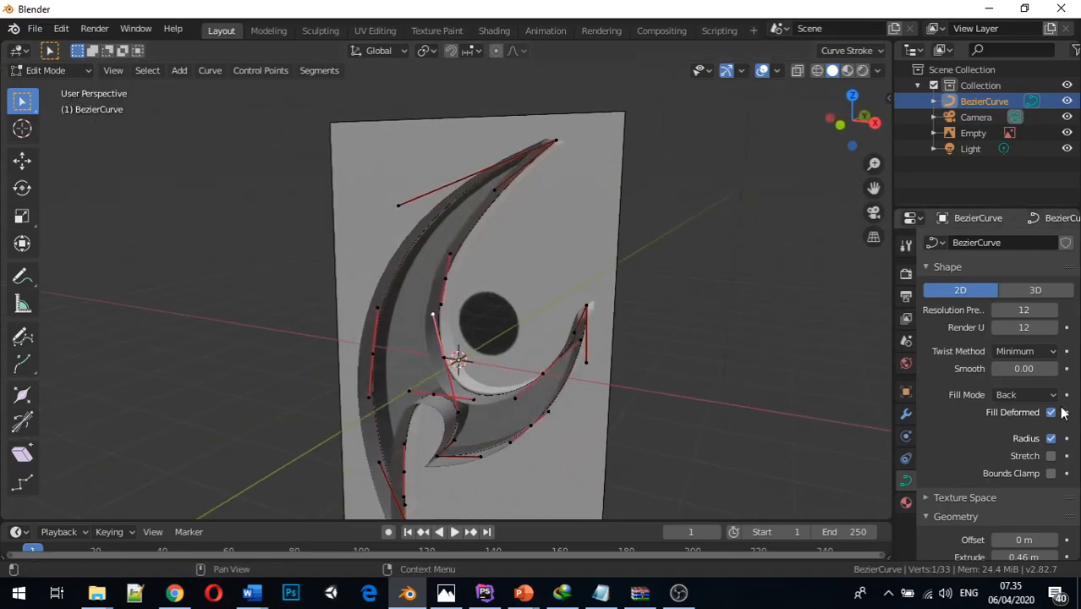
left_click(1047, 395)
left_click(1013, 450)
middle_click_drag(784, 417, 792, 391)
Set the curve's fill mode to Both so the front and back faces are closed
left_click(1049, 394)
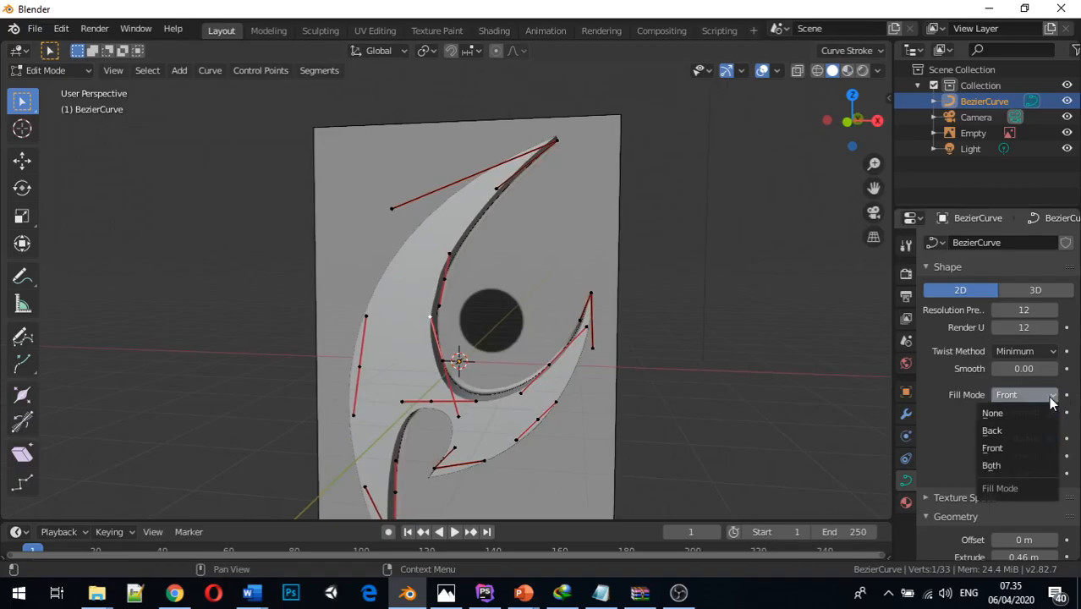
left_click(1015, 464)
mouse_move(812, 432)
middle_mouse_down()
mouse_move(668, 464)
mouse_move(480, 436)
mouse_move(577, 434)
mouse_move(781, 402)
mouse_move(745, 420)
mouse_move(803, 413)
mouse_move(806, 437)
mouse_move(820, 441)
middle_mouse_up()
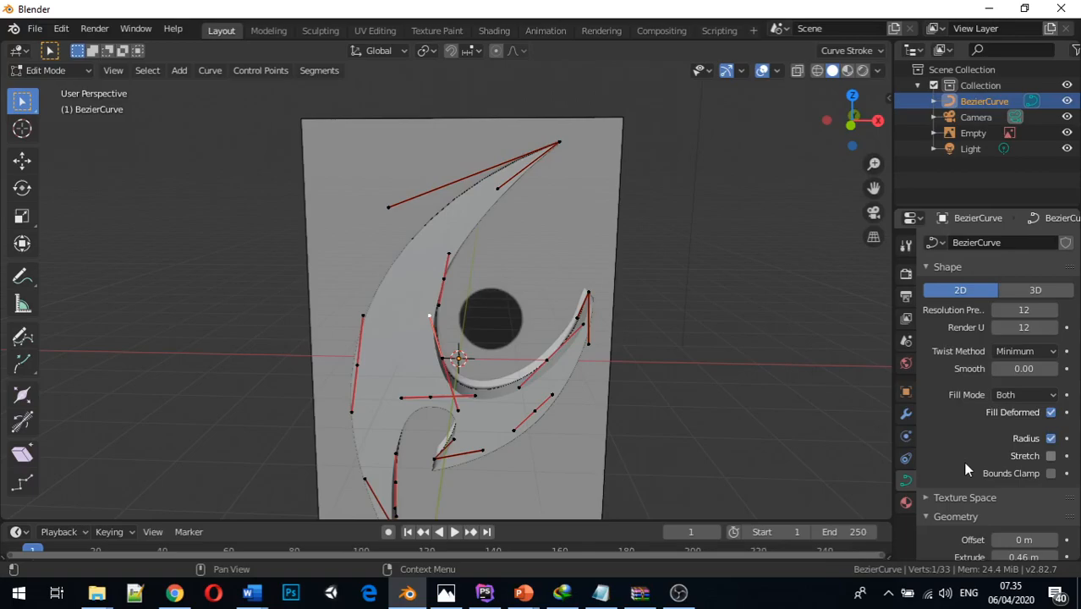
Try geometry offsets of about 0.1 m and 0.03 m on the curve, and reset the offset to 0 m
scroll(967, 467, "down", 3)
middle_click_drag(770, 467, 750, 451)
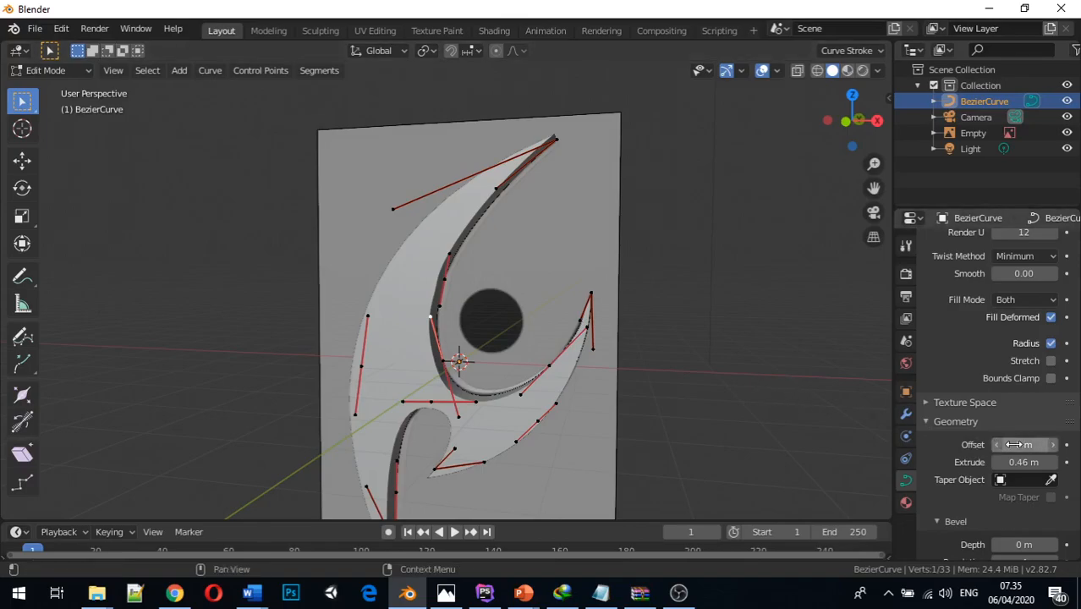
scroll(632, 404, "up", 2)
middle_click_drag(624, 402, 565, 406)
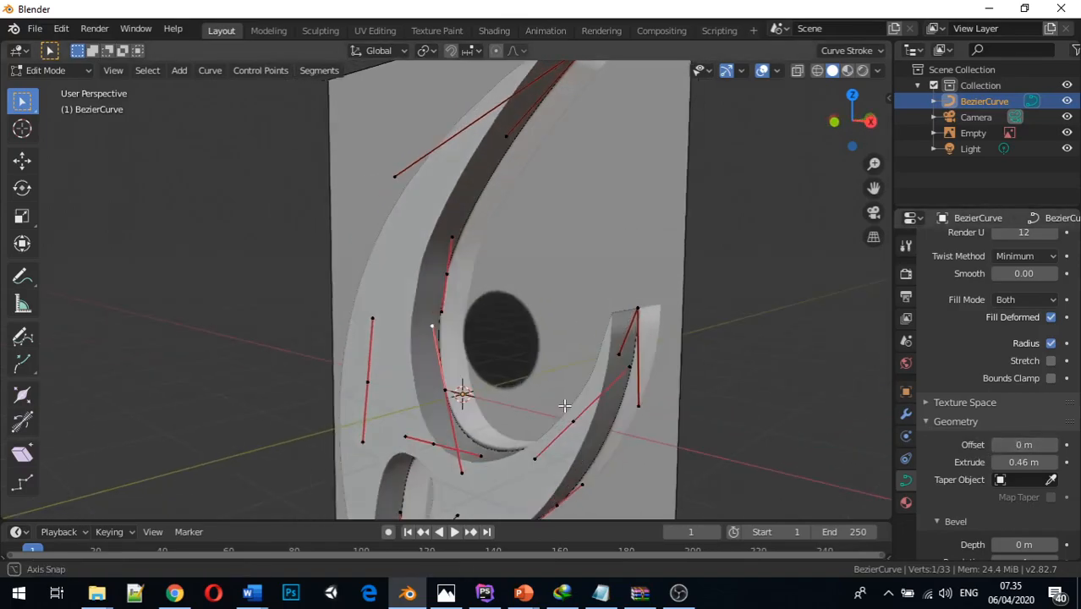
left_click_drag(1016, 446, 1017, 445)
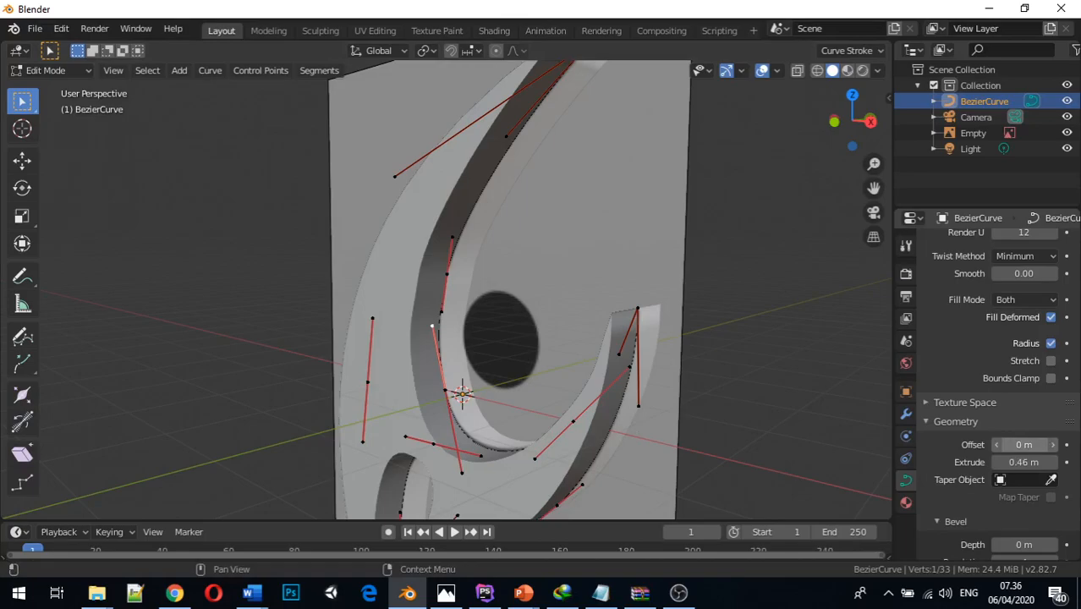
mouse_move(1018, 446)
left_mouse_down()
mouse_move(1048, 445)
mouse_move(1018, 446)
mouse_move(1031, 446)
left_mouse_up()
middle_click_drag(784, 425, 840, 416)
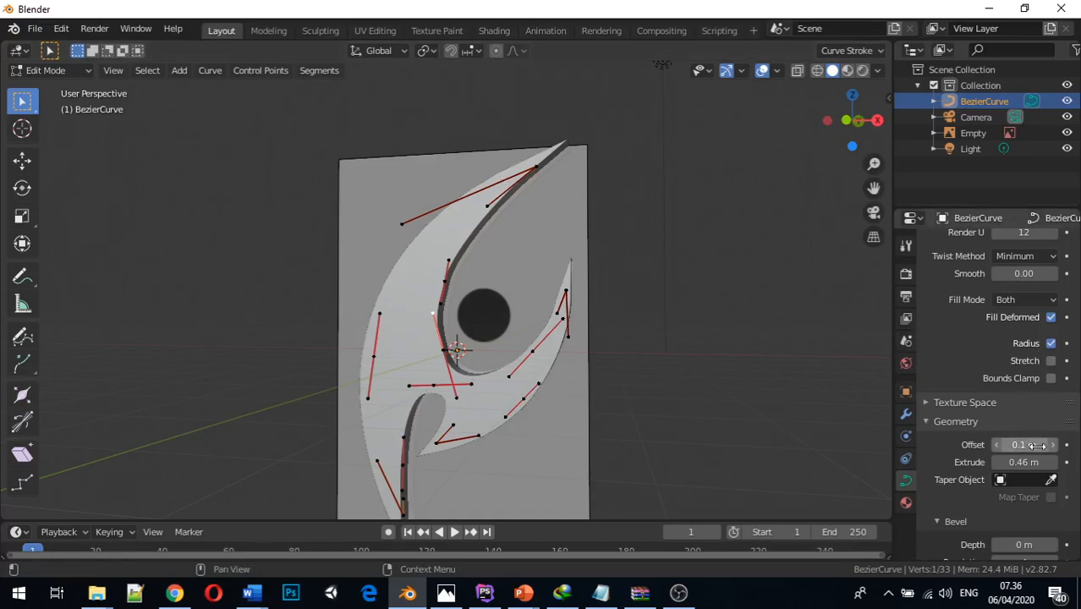
mouse_move(1023, 444)
left_mouse_down()
mouse_move(1067, 444)
mouse_move(1019, 444)
left_mouse_up()
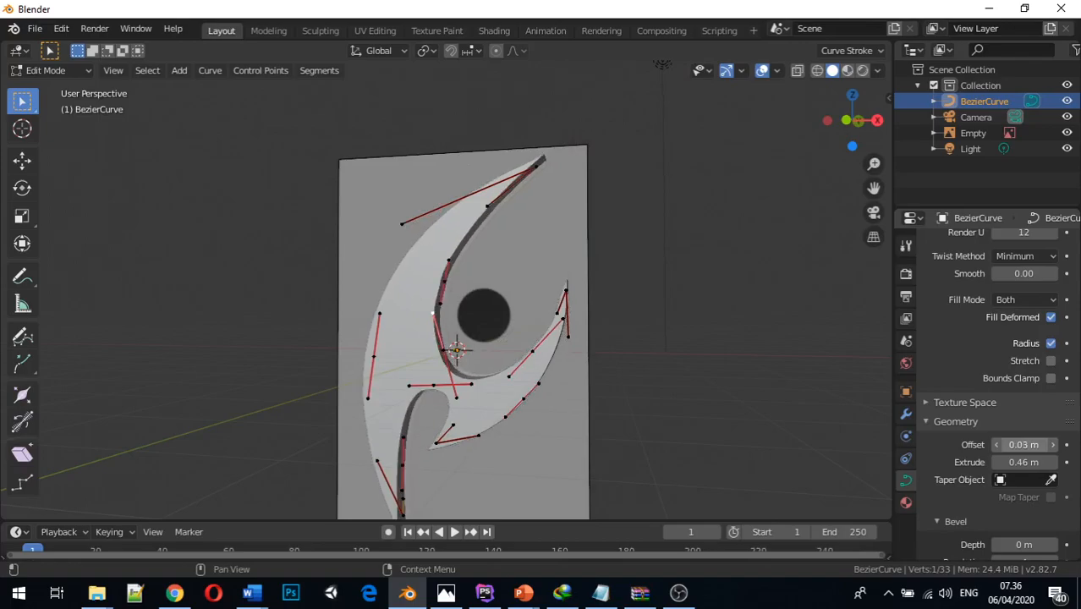
left_click(1026, 444)
type("0")
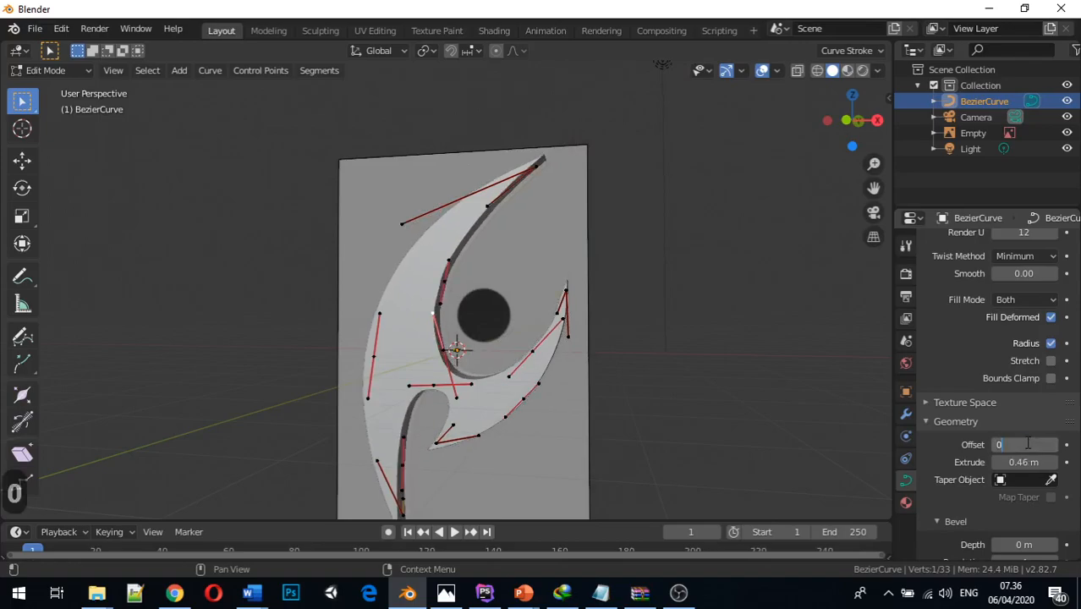
key("Return")
Try a bevel depth of 0.14 m on the extruded curve and inspect the rounded edges up close
scroll(990, 446, "down", 3)
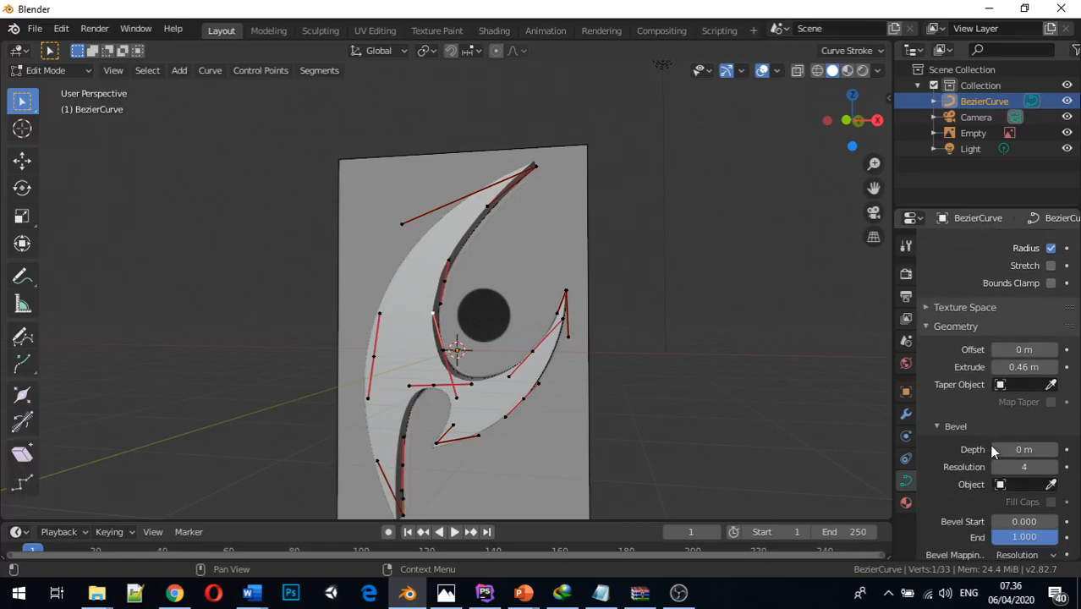
left_click(930, 329)
left_click(938, 395)
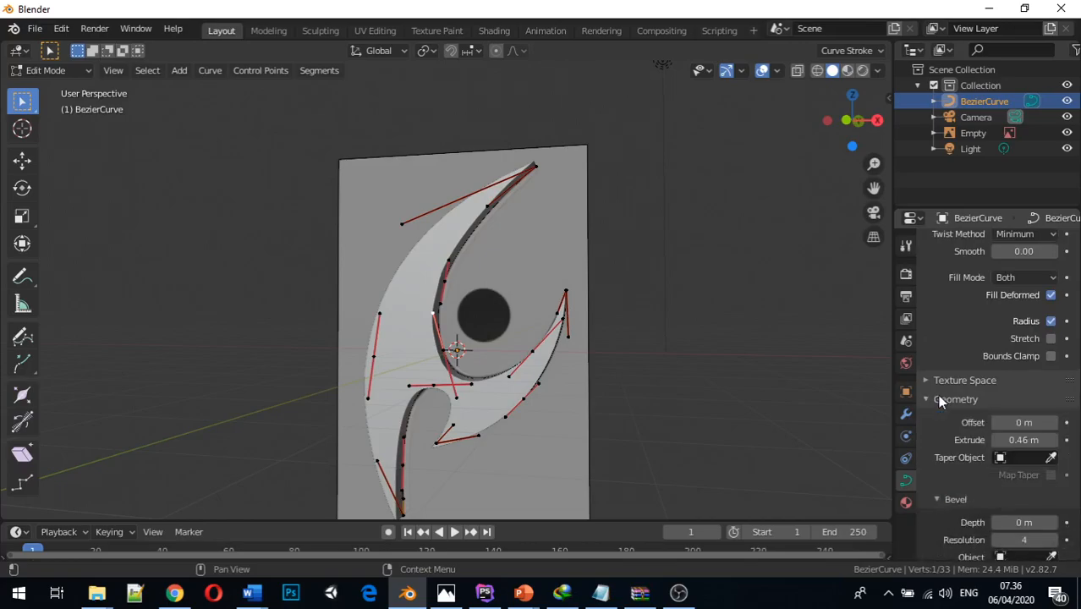
scroll(964, 429, "down", 2)
scroll(964, 429, "down", 3)
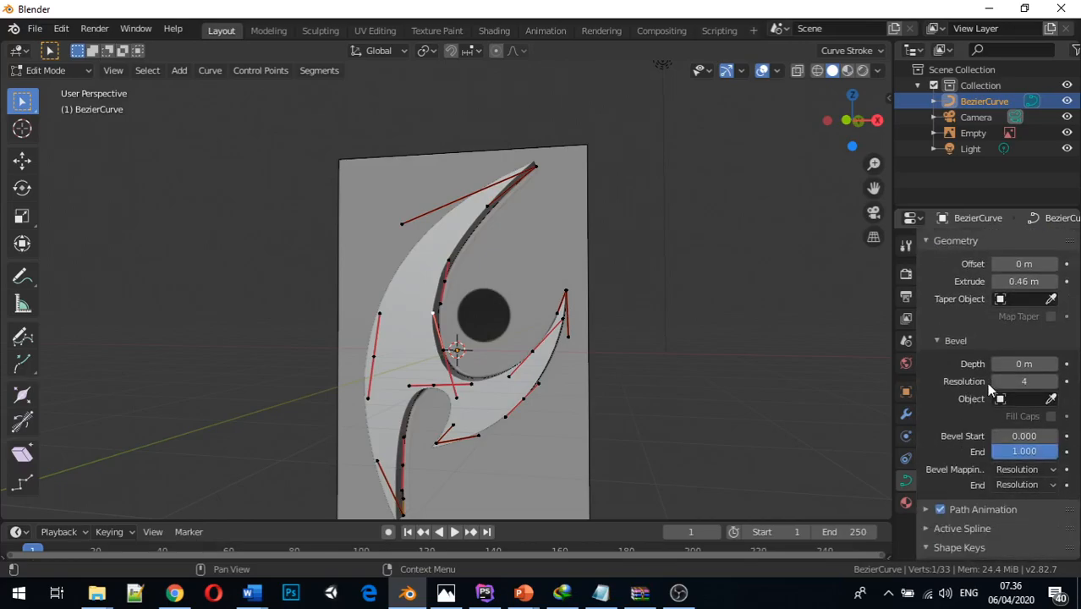
middle_click_drag(851, 368, 869, 355)
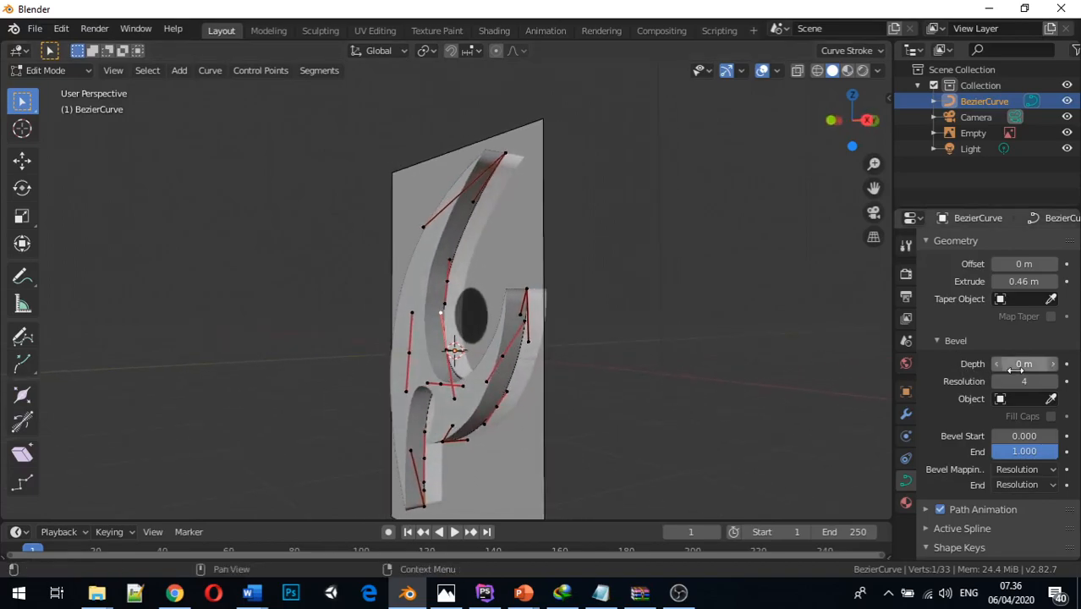
left_click_drag(1017, 364, 1059, 365)
middle_click_drag(701, 360, 674, 373)
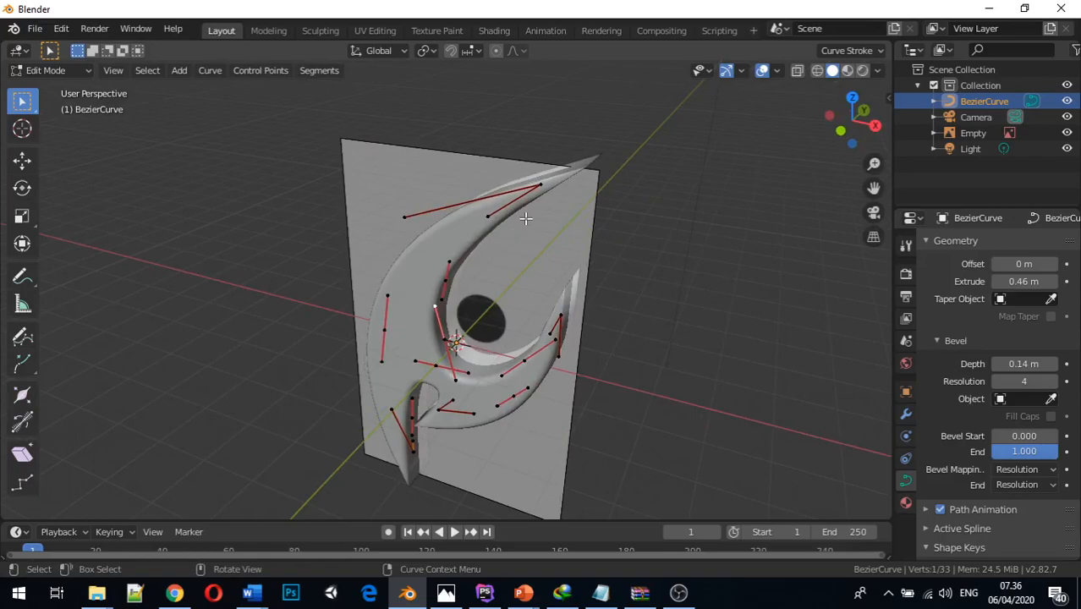
scroll(520, 221, "up", 4)
middle_click_drag(514, 208, 420, 242)
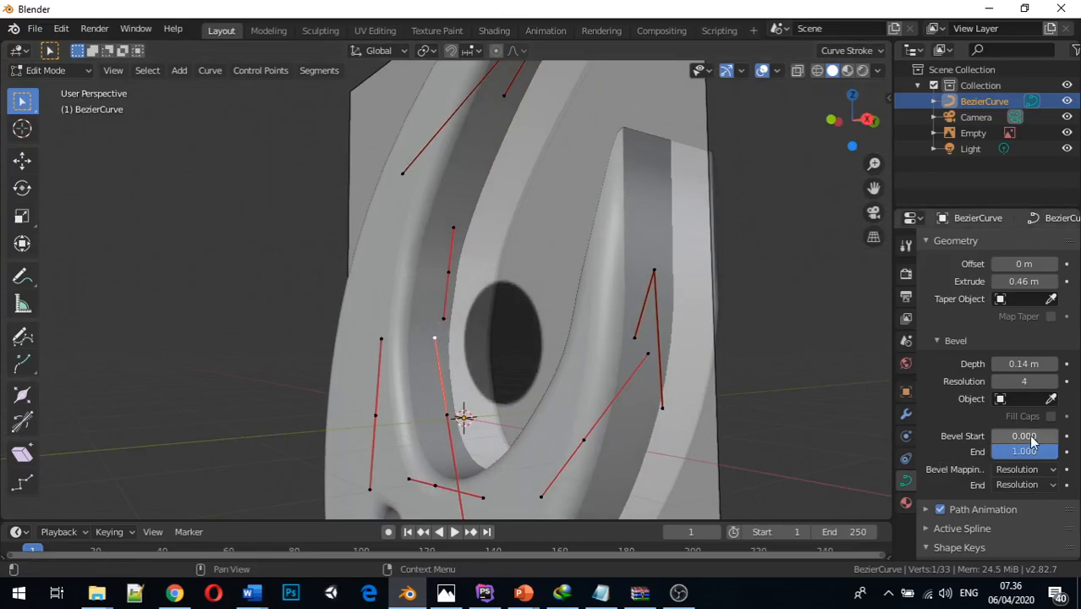
Try a bevel depth of 0.04 m with a bevel resolution of 6, and raise the depth to 0.23 m
left_click_drag(1042, 363, 1005, 363)
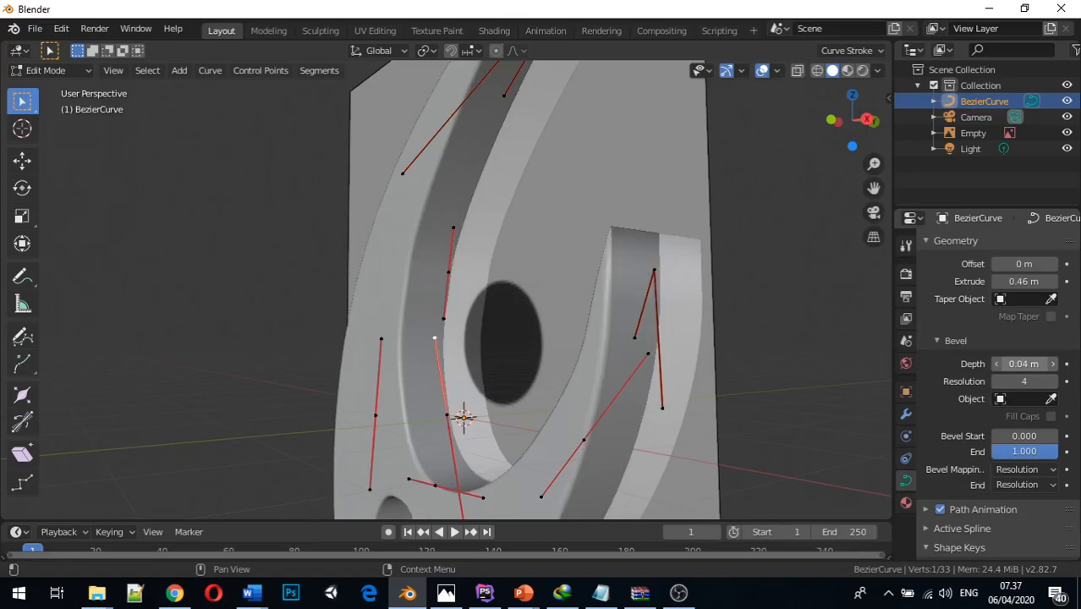
left_click_drag(1035, 381, 1037, 381)
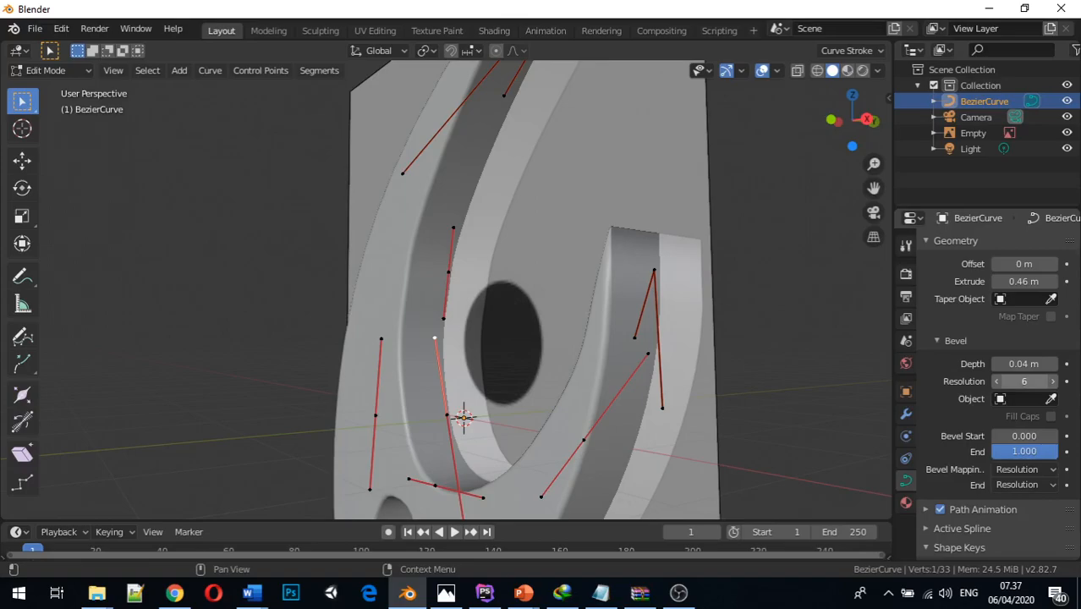
left_click_drag(1023, 363, 1042, 363)
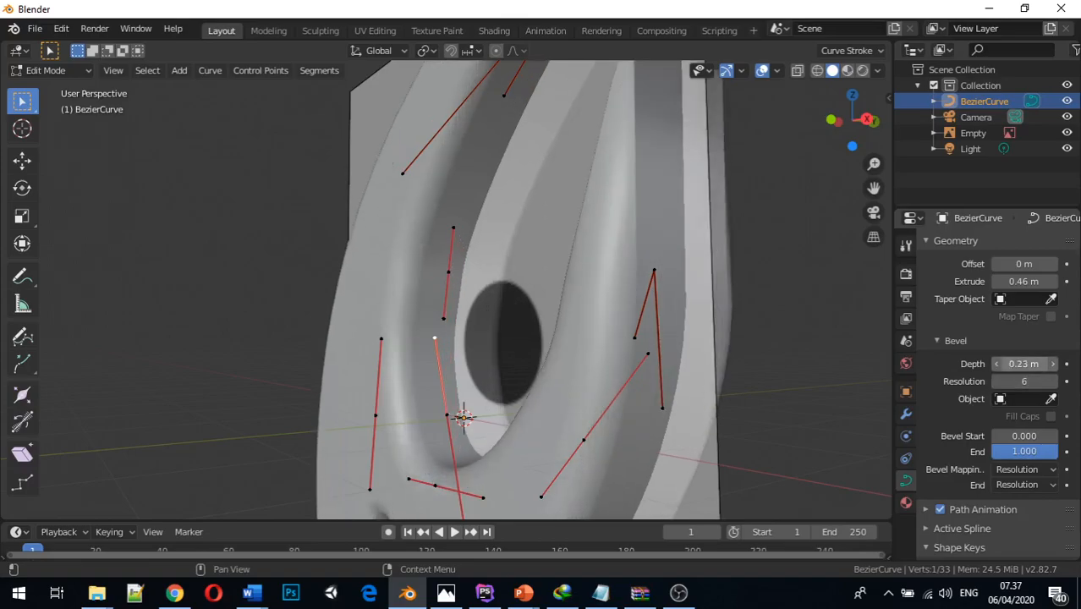
Try a bevel depth of 0.21 m with bevel resolutions of 0 and 1, comparing the edge shapes
left_click_drag(1042, 362, 996, 382)
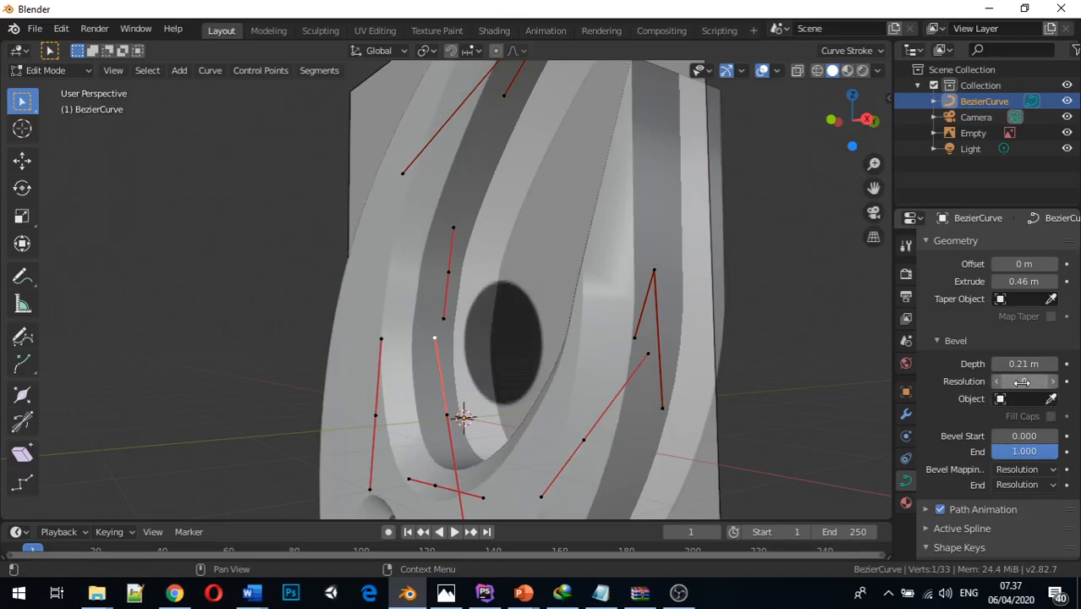
mouse_move(526, 305)
middle_mouse_down()
mouse_move(584, 338)
mouse_move(634, 343)
mouse_move(579, 303)
mouse_move(499, 292)
mouse_move(518, 302)
middle_mouse_up()
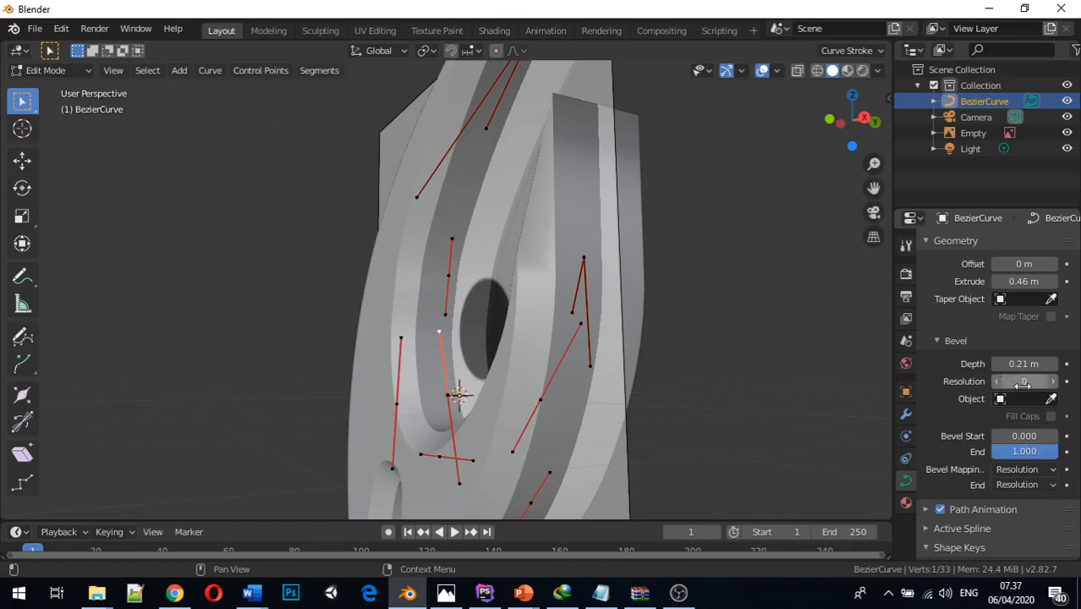
mouse_move(1021, 381)
left_mouse_down()
mouse_move(1006, 381)
mouse_move(1017, 381)
left_mouse_up()
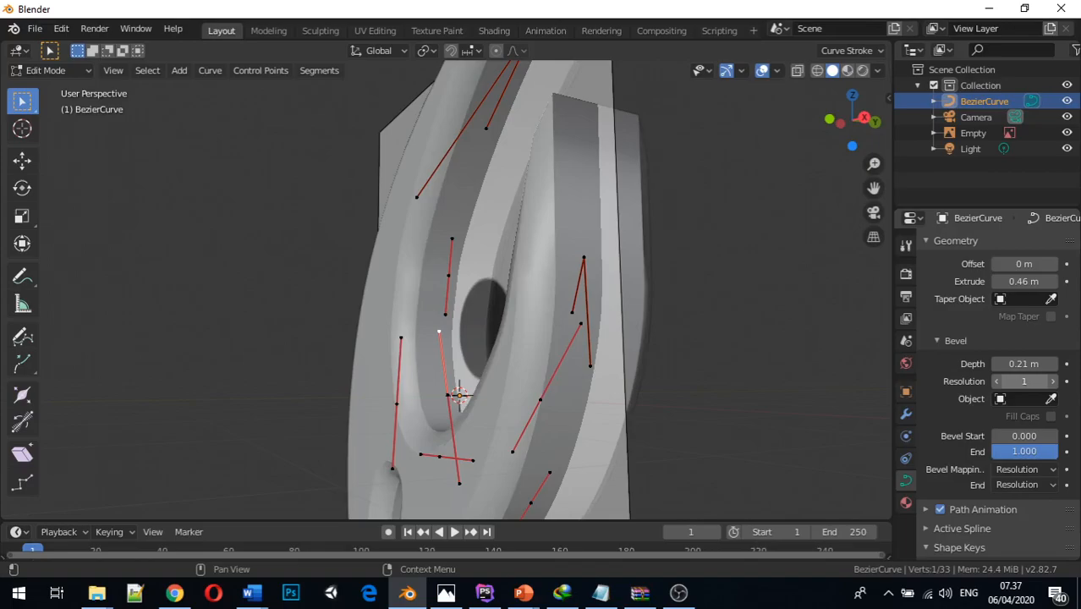
middle_click_drag(666, 340, 665, 316)
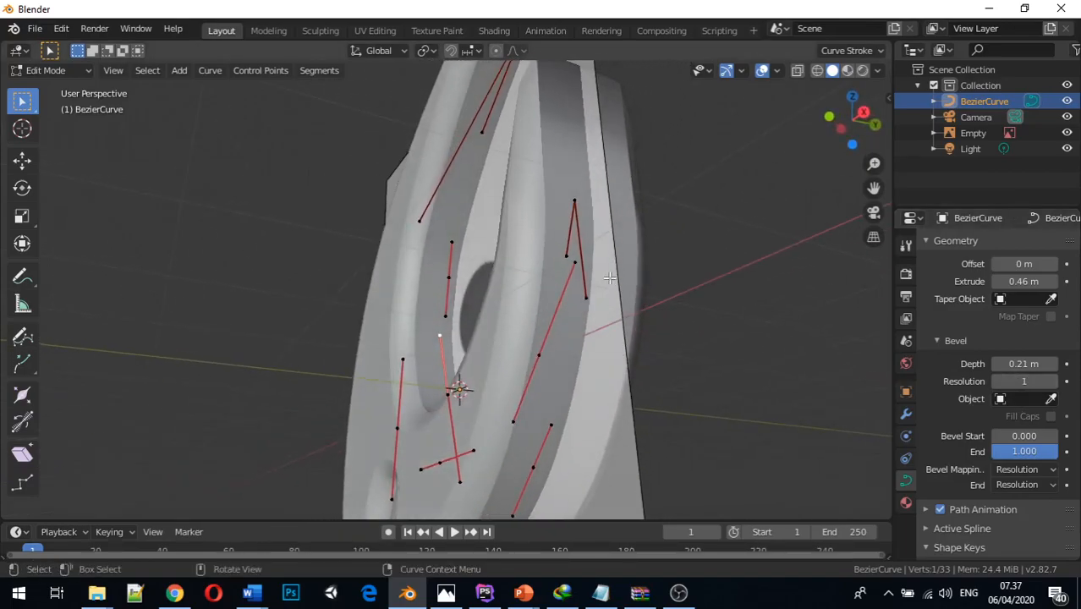
Set the curve's bevel resolution to 5 and its bevel depth to 0.07 m
mouse_move(1032, 381)
left_mouse_down()
mouse_move(1042, 384)
mouse_move(1011, 386)
left_mouse_up()
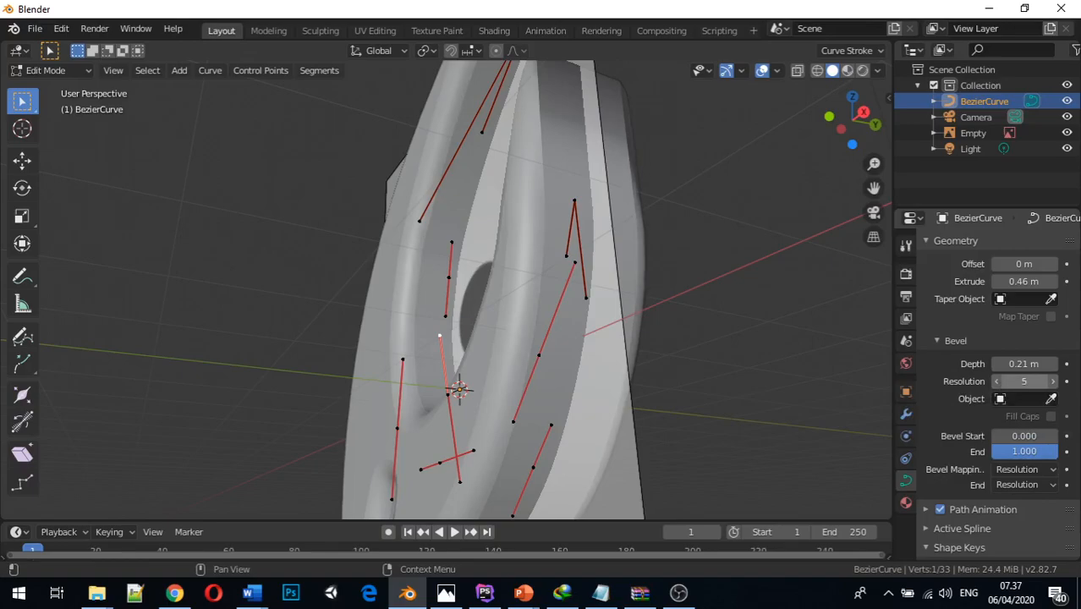
middle_click_drag(597, 289, 697, 348)
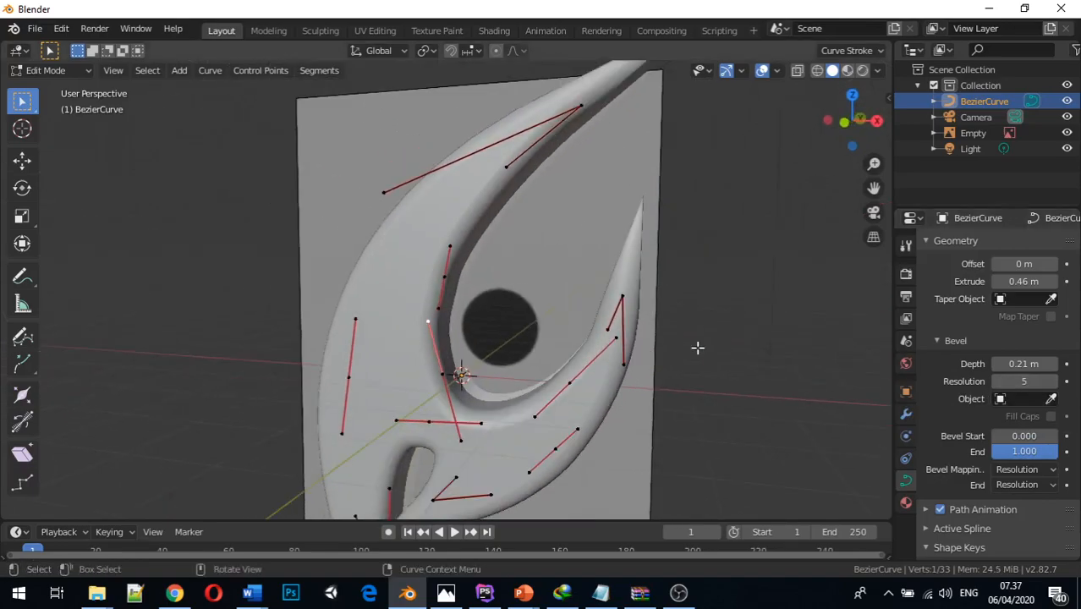
scroll(676, 350, "down", 3)
scroll(642, 364, "up", 1)
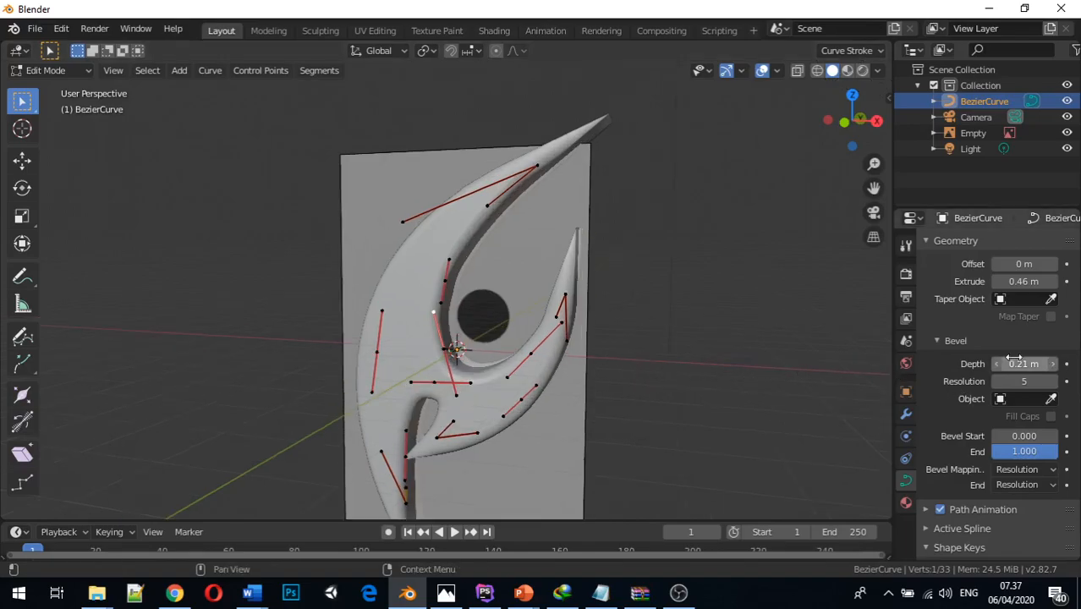
left_click_drag(1028, 363, 1009, 364)
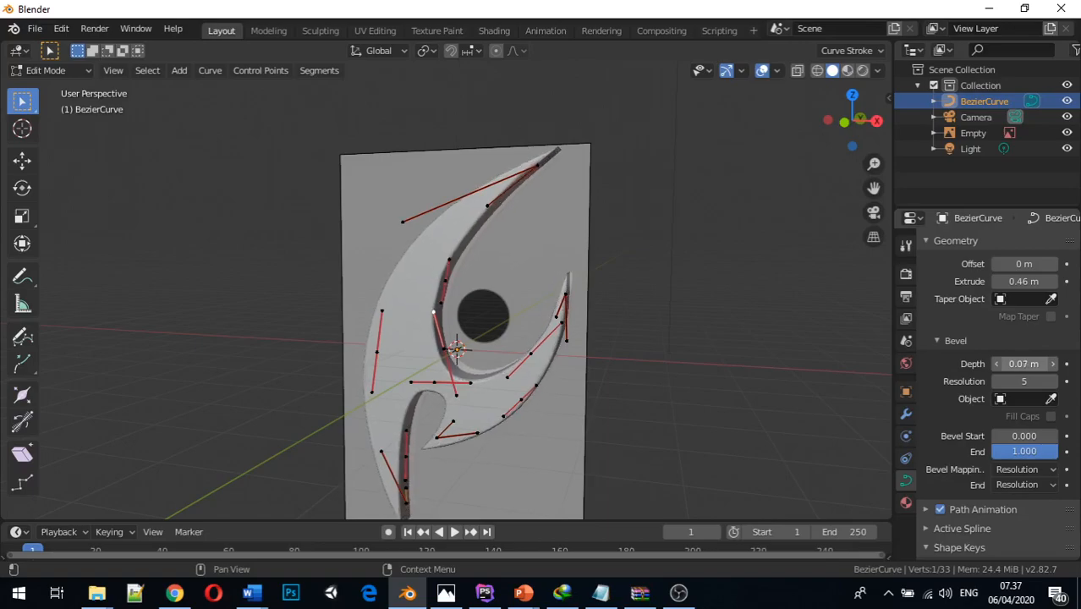
Leave Edit Mode on the beveled curve and examine the blade's edges and surface from several angles in Object Mode
mouse_move(722, 356)
middle_mouse_down()
mouse_move(467, 323)
mouse_move(584, 357)
mouse_move(725, 364)
middle_mouse_up()
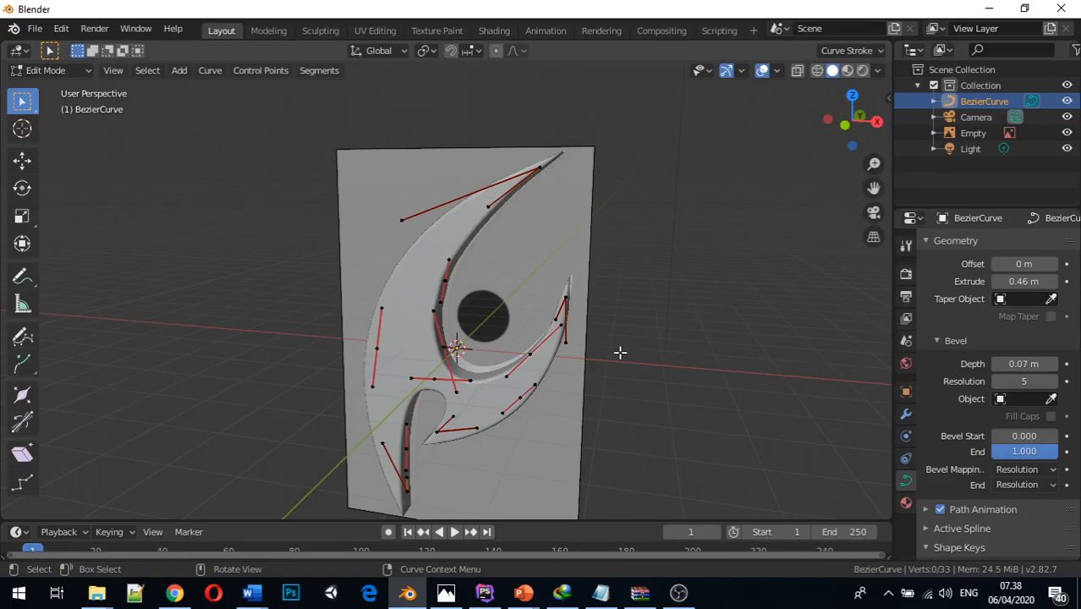
key("Tab")
middle_click_drag(619, 351, 438, 359)
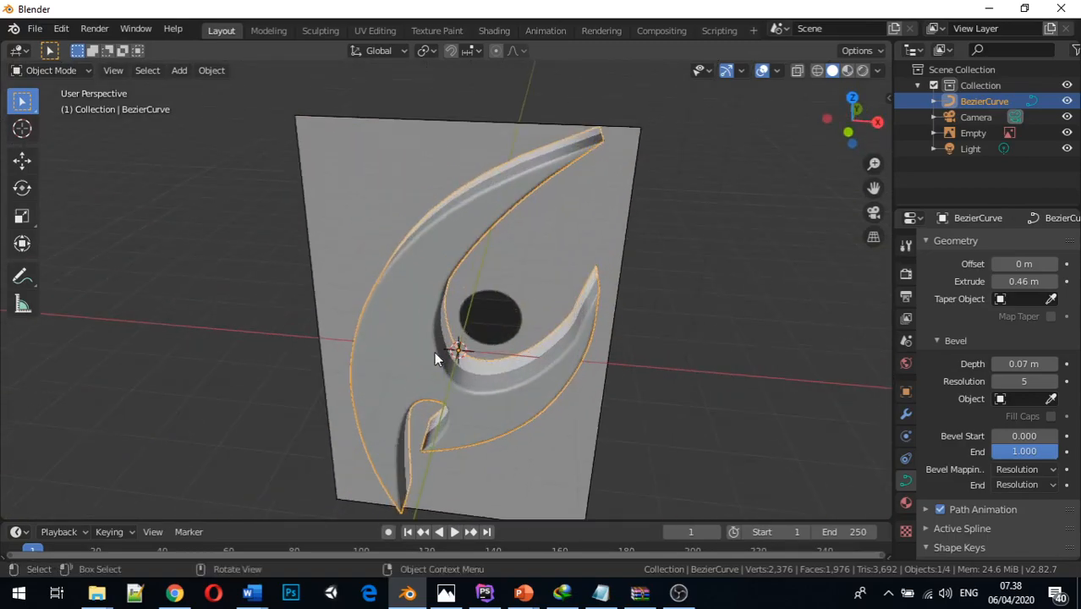
scroll(415, 320, "down", 4)
middle_click_drag(414, 319, 419, 295)
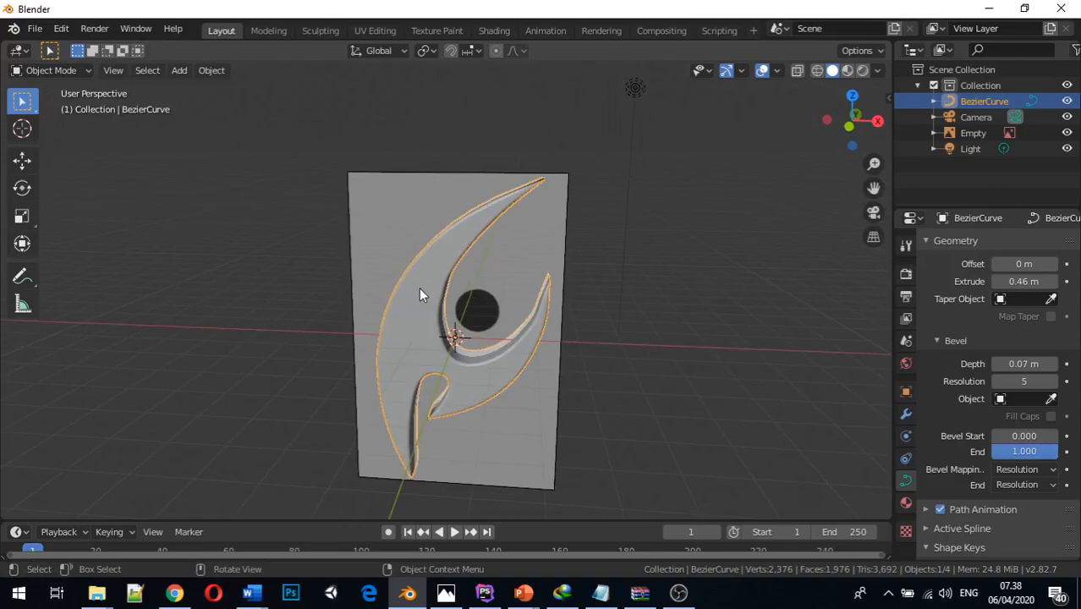
key("Tab")
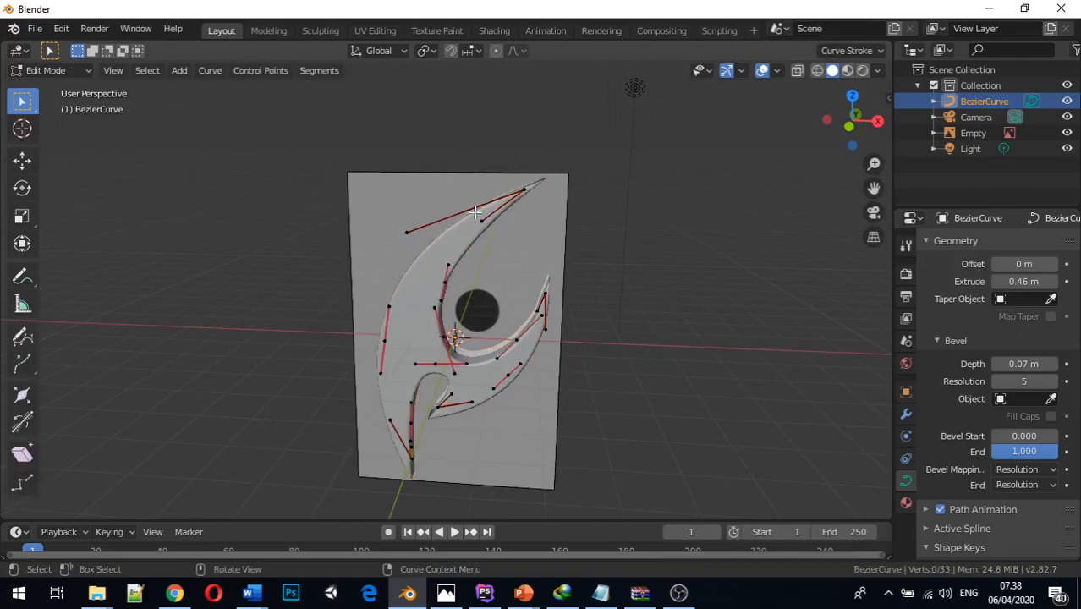
key("Tab")
mouse_move(448, 340)
middle_mouse_down()
mouse_move(438, 362)
mouse_move(398, 319)
mouse_move(446, 320)
middle_mouse_up()
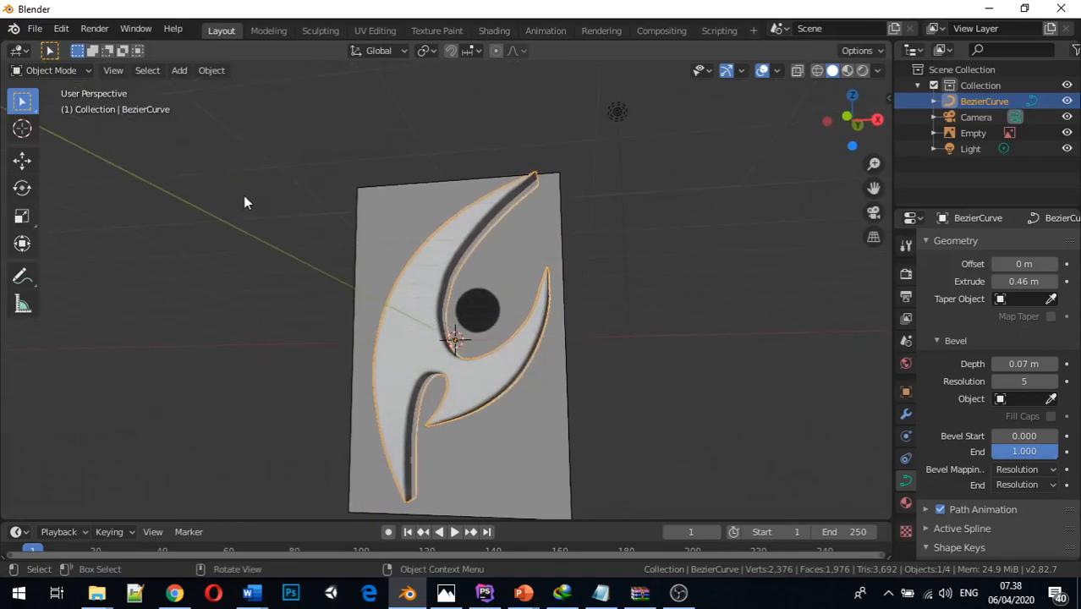
middle_click_drag(353, 180, 377, 210)
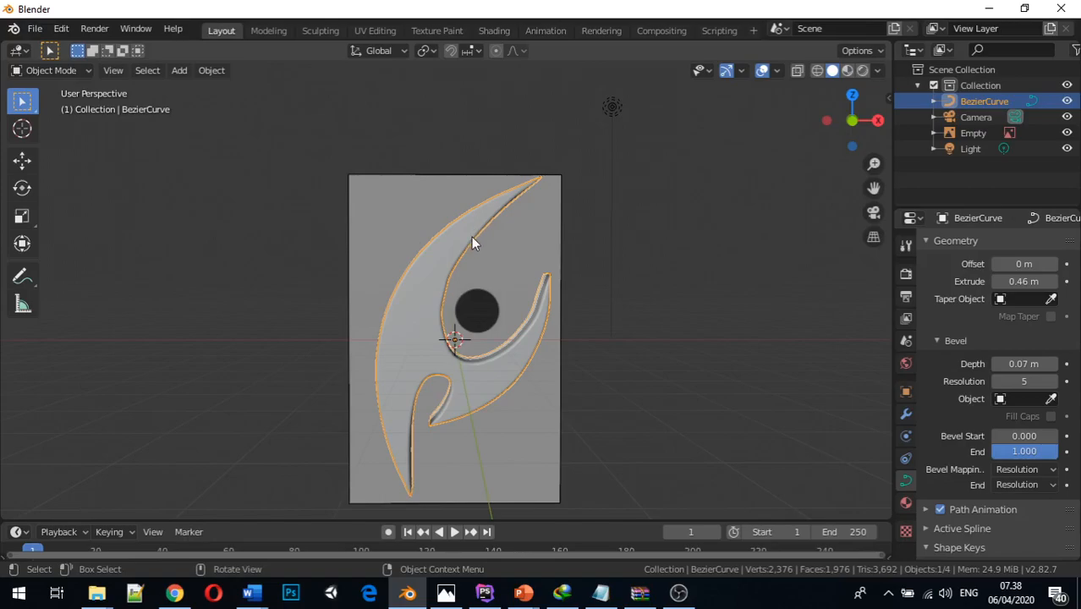
Convert the beveled blade curve into a mesh with Mesh from Curve/Meta/Surf/Text
left_click(216, 71)
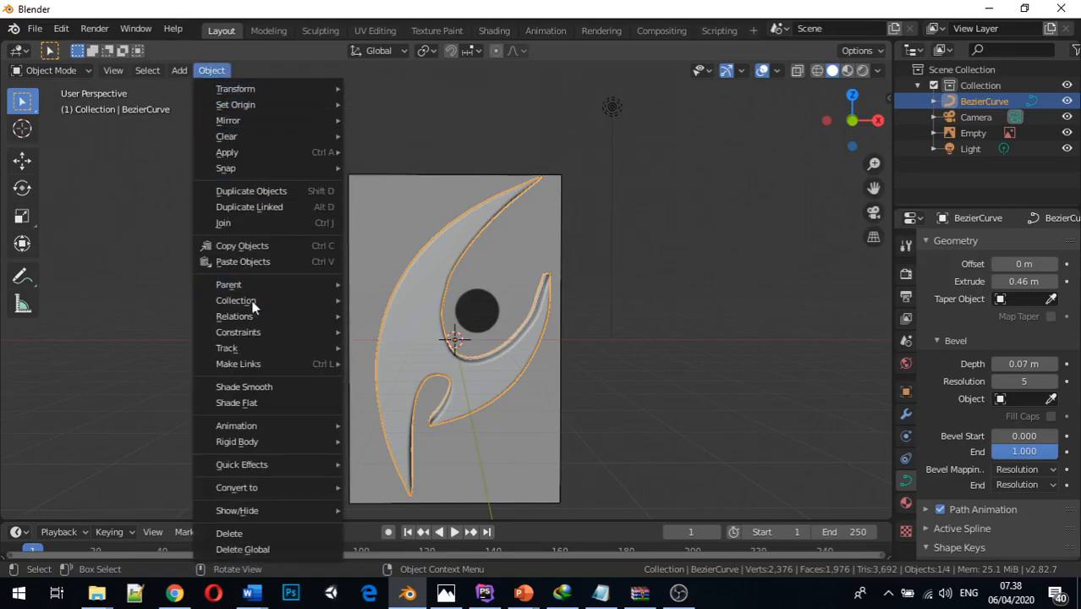
mouse_move(276, 469)
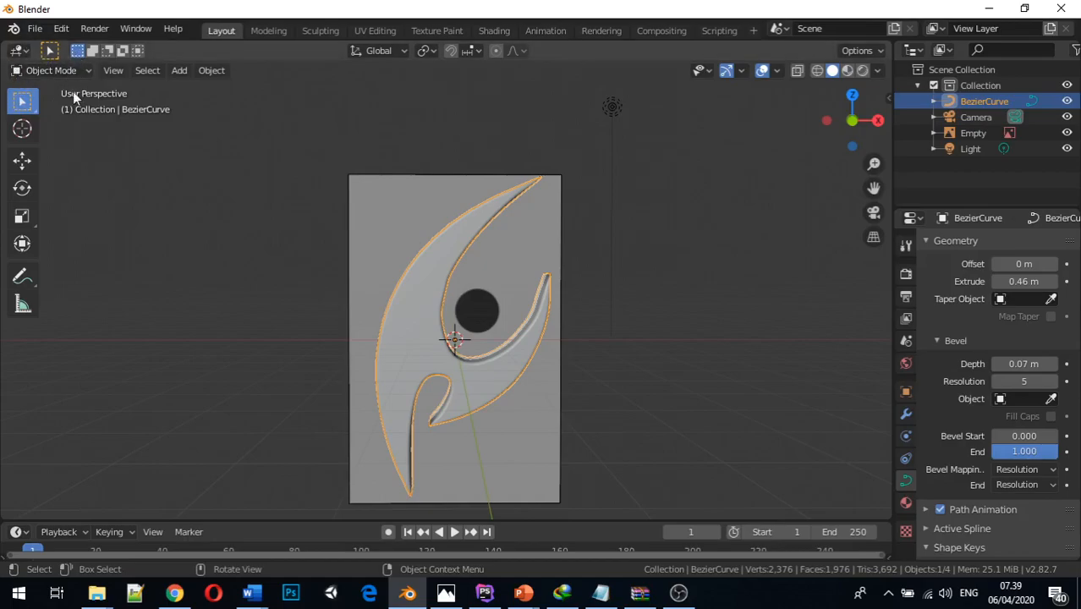
left_click(209, 72)
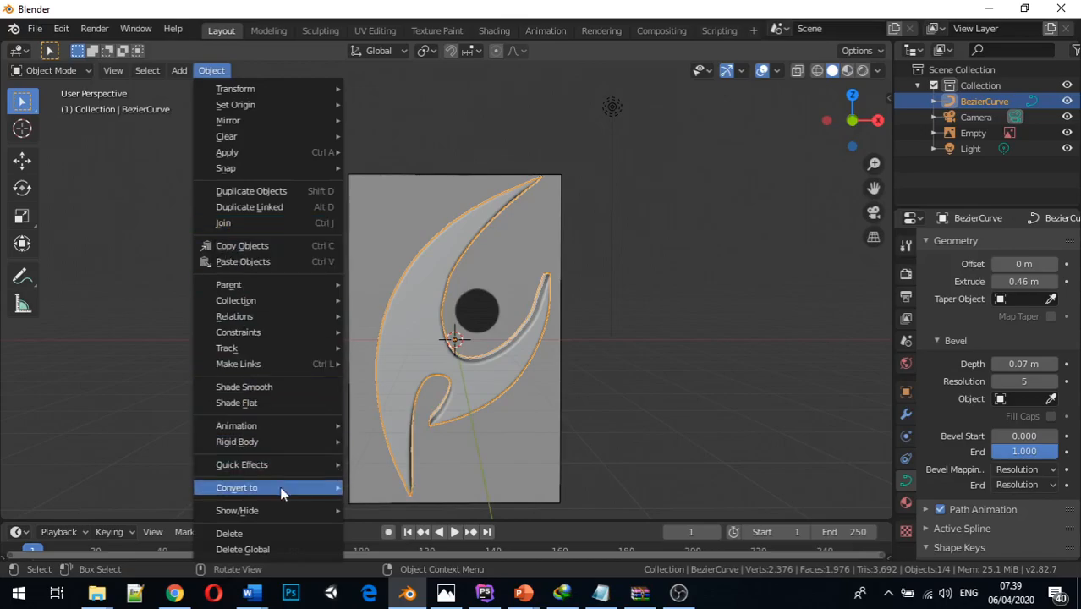
mouse_move(297, 487)
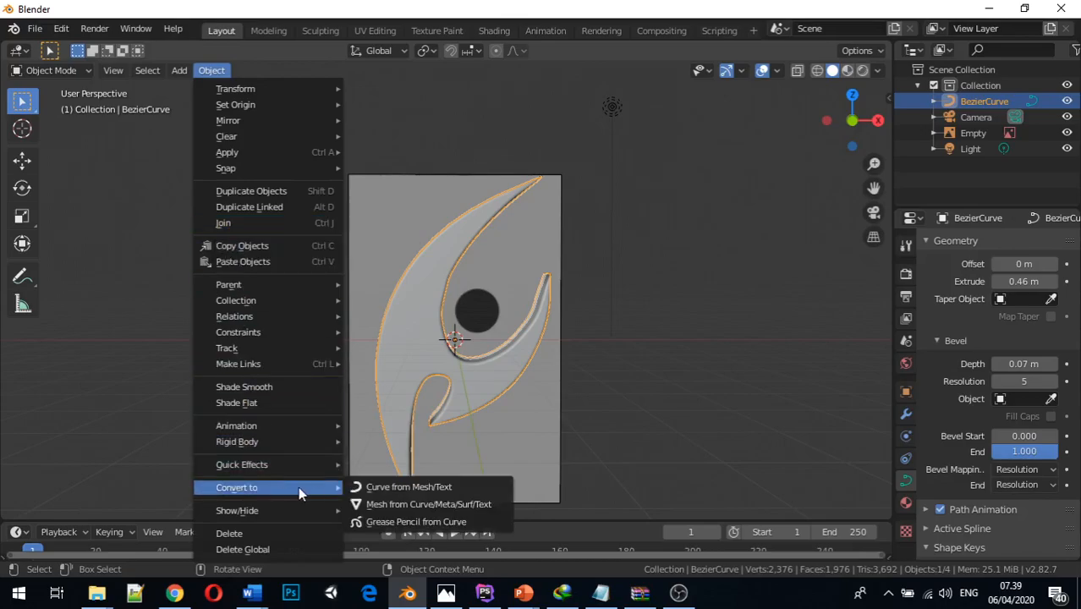
left_click(381, 504)
Examine the converted blade's vertices and faces in Edit Mode, and return to Object Mode to inspect its front and back
middle_click_drag(341, 380, 381, 342)
key("Tab")
left_click(385, 329)
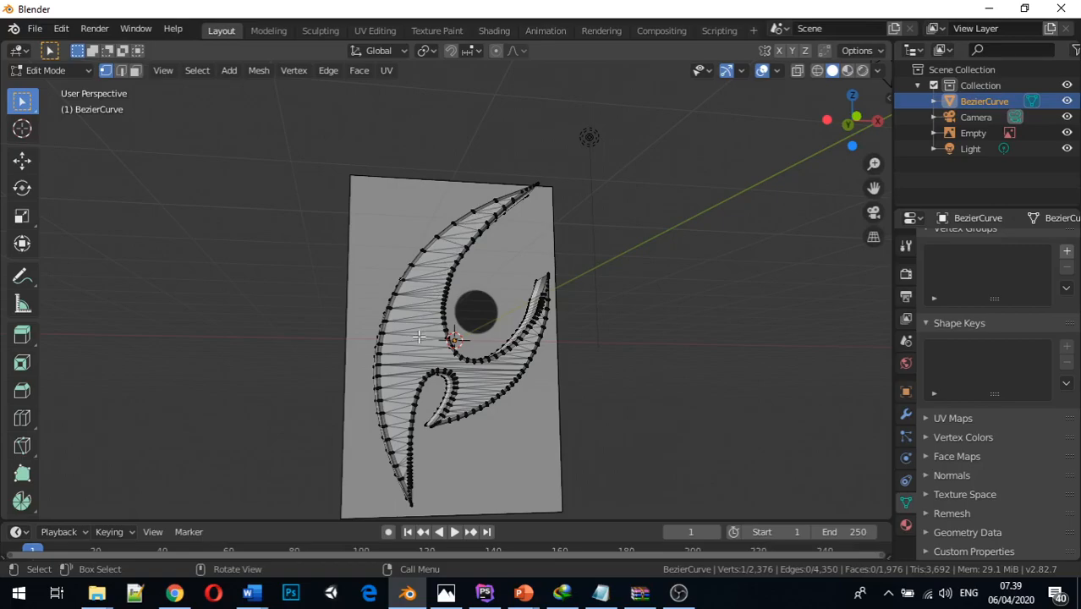
middle_click_drag(269, 335, 612, 373)
key("Tab")
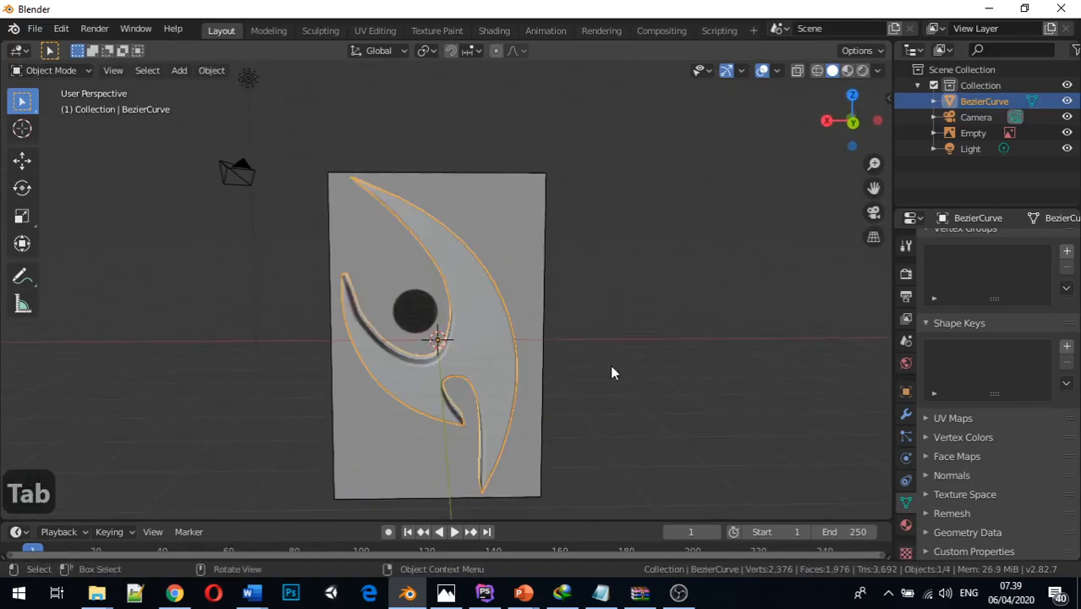
middle_click_drag(476, 387, 819, 357)
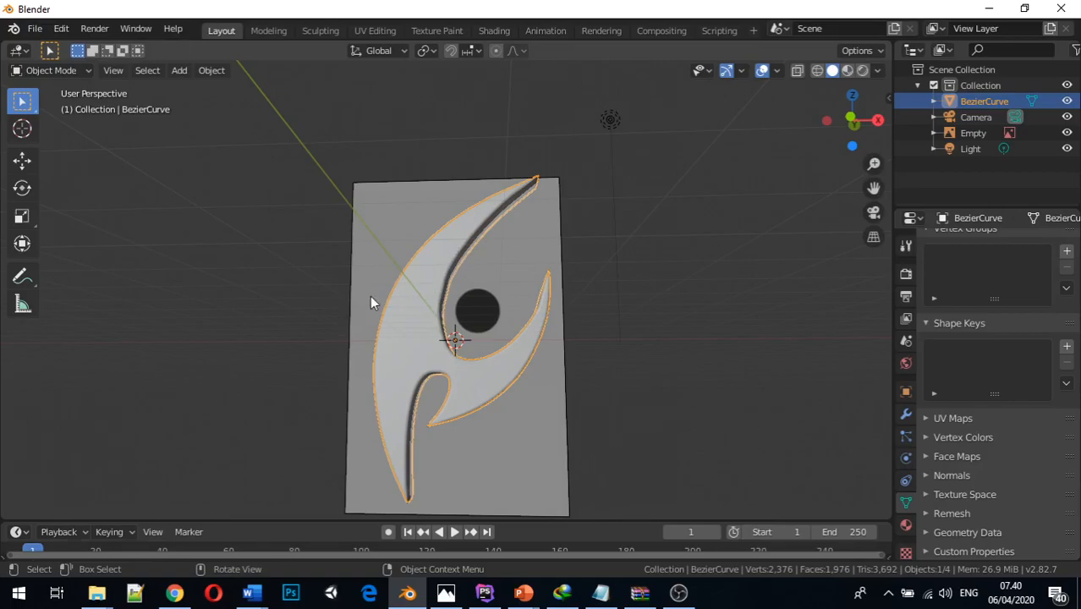
middle_click_drag(379, 307, 390, 333)
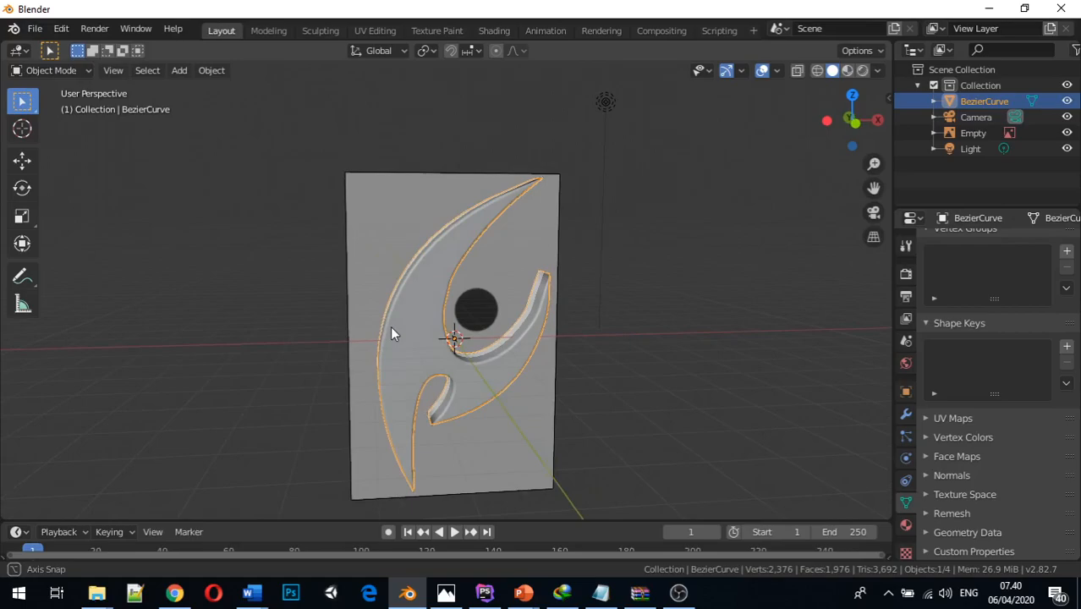